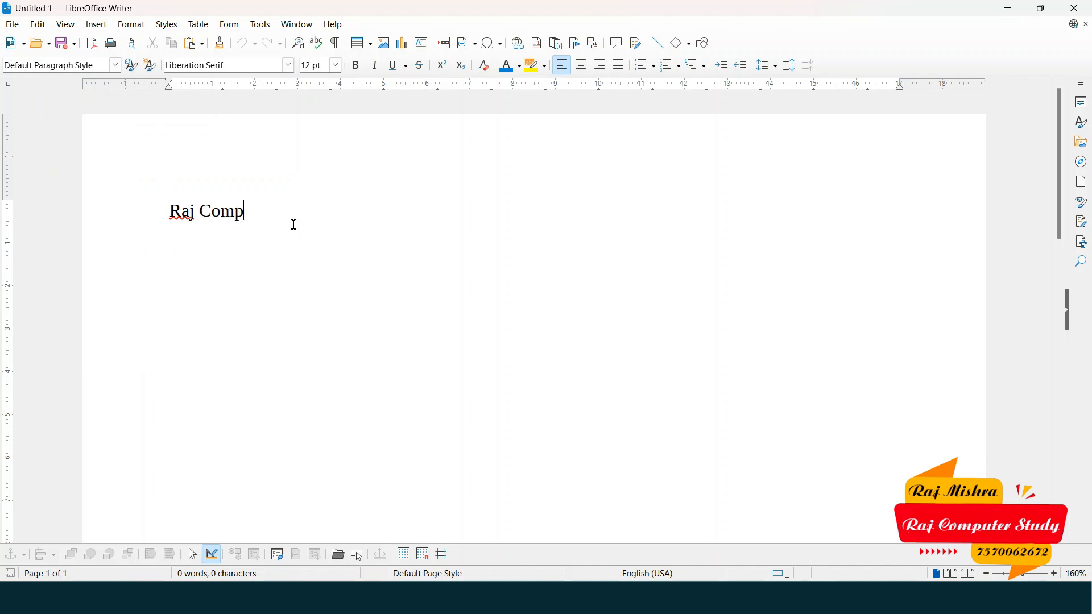
- Finish the title 'Raj Computer Study', fix the typo, start an empty line, and show the Edit menu
text(Studyd)
key(BackSpace)
key(BackSpace)
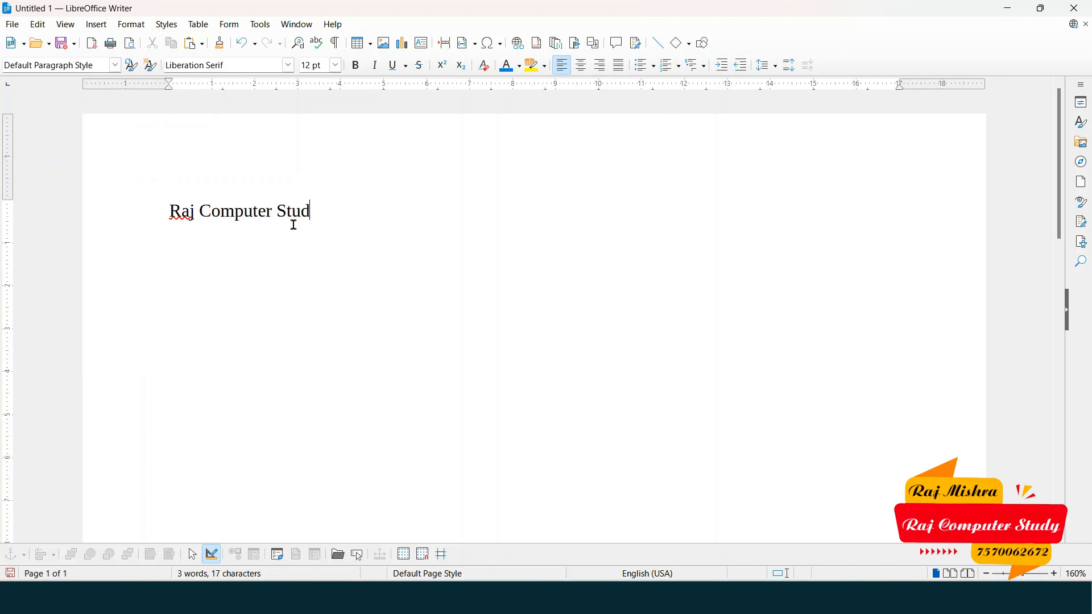
text(y)
key(Return)
click(37, 24)
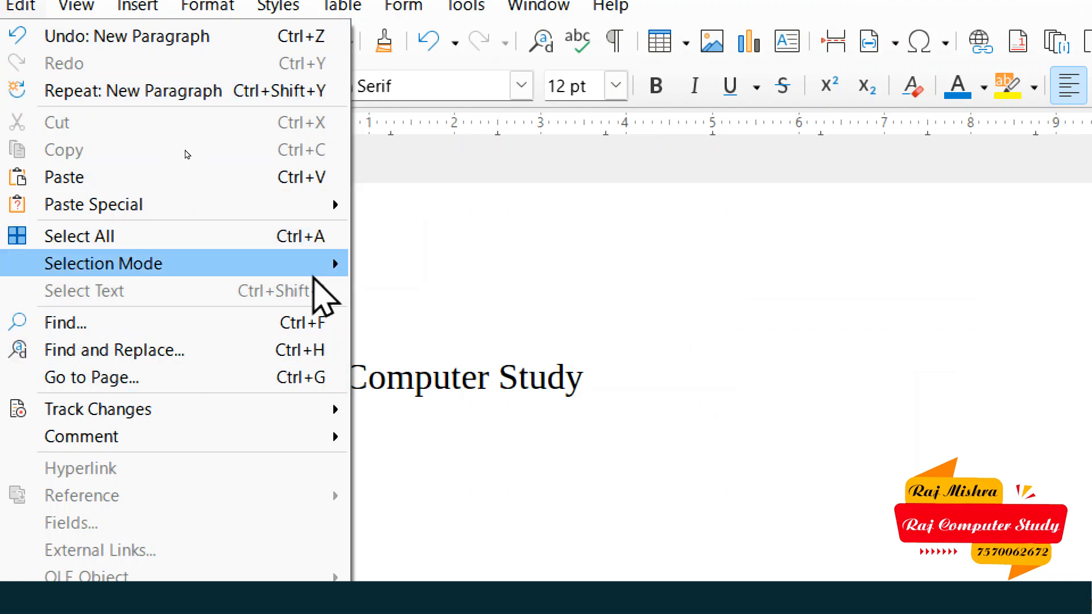
- Close the Edit menu, delete the word 'Study', then undo to restore it
mouse_move(312, 197)
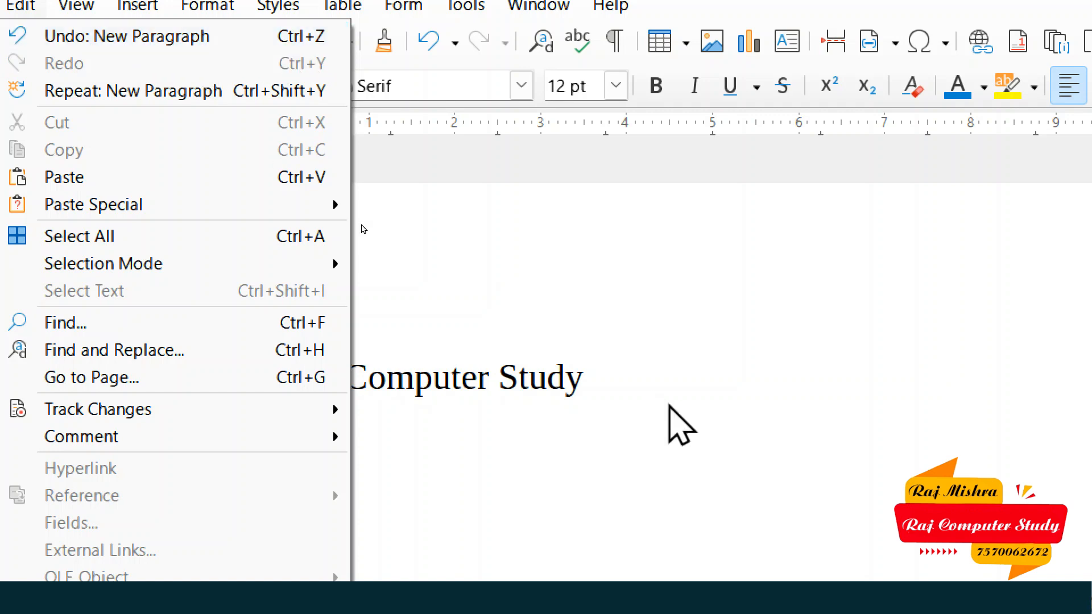
click(476, 402)
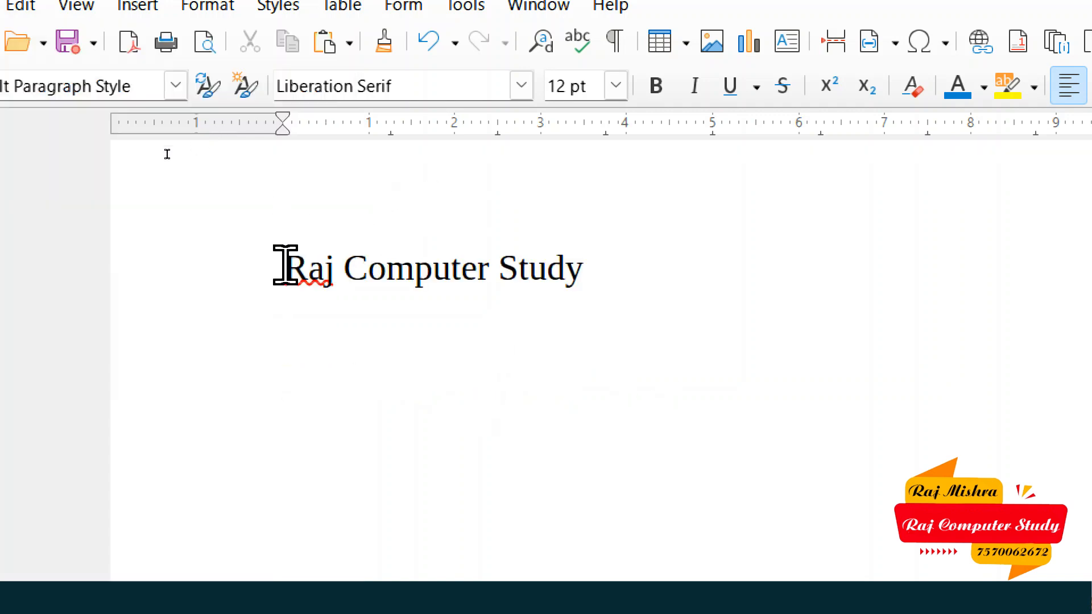
drag(268, 272, 602, 256)
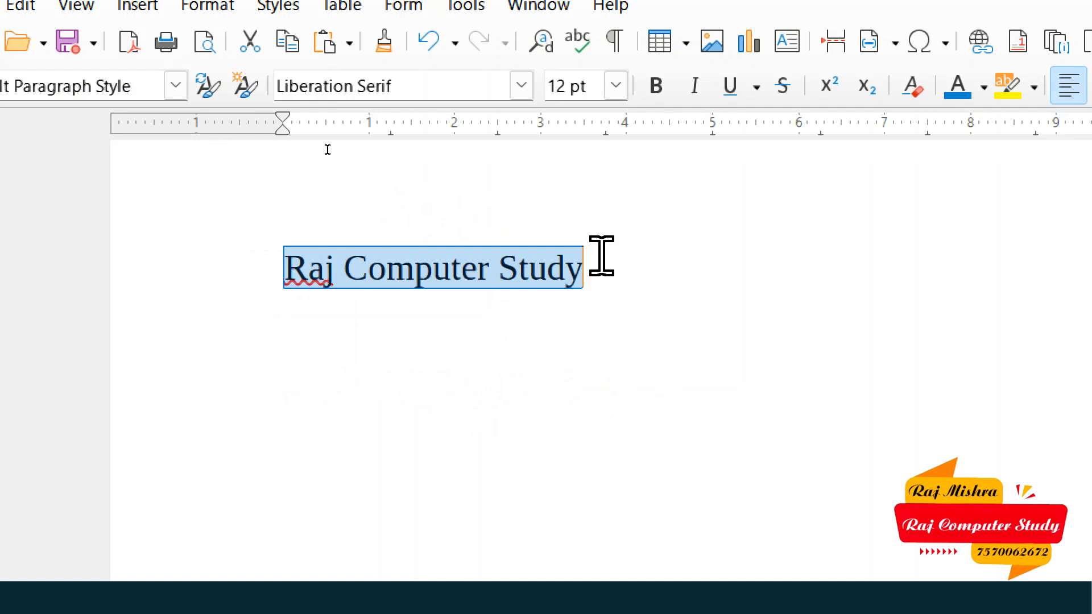
click(597, 270)
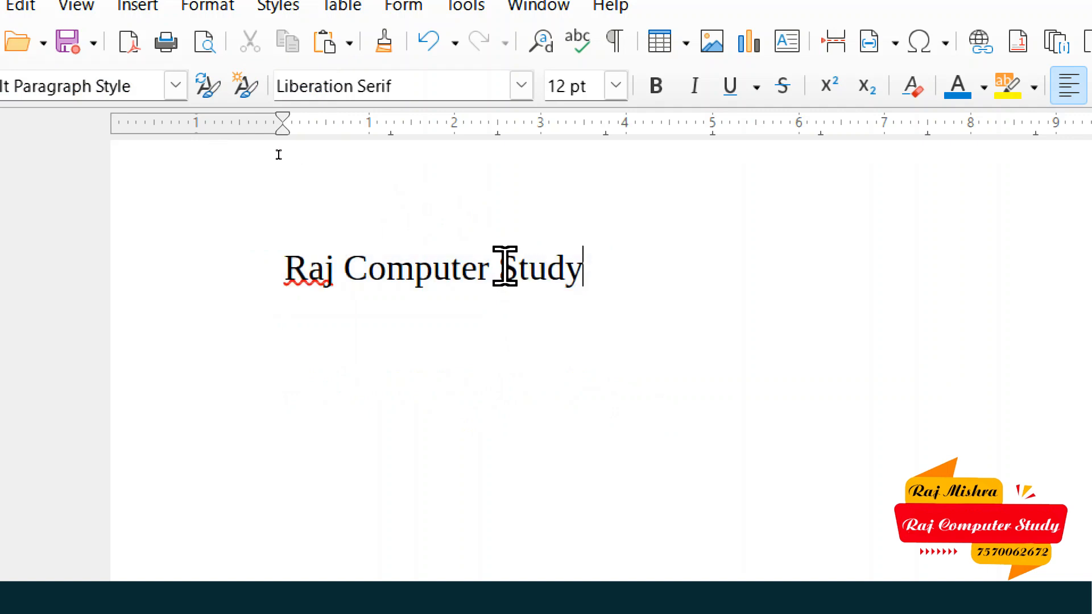
drag(500, 269, 590, 263)
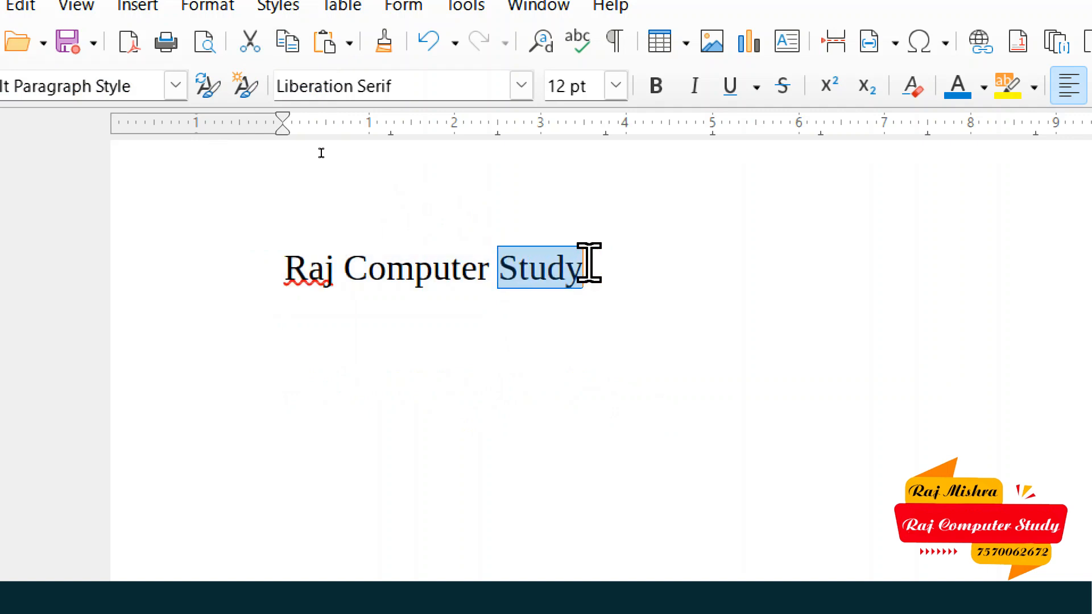
key(Delete)
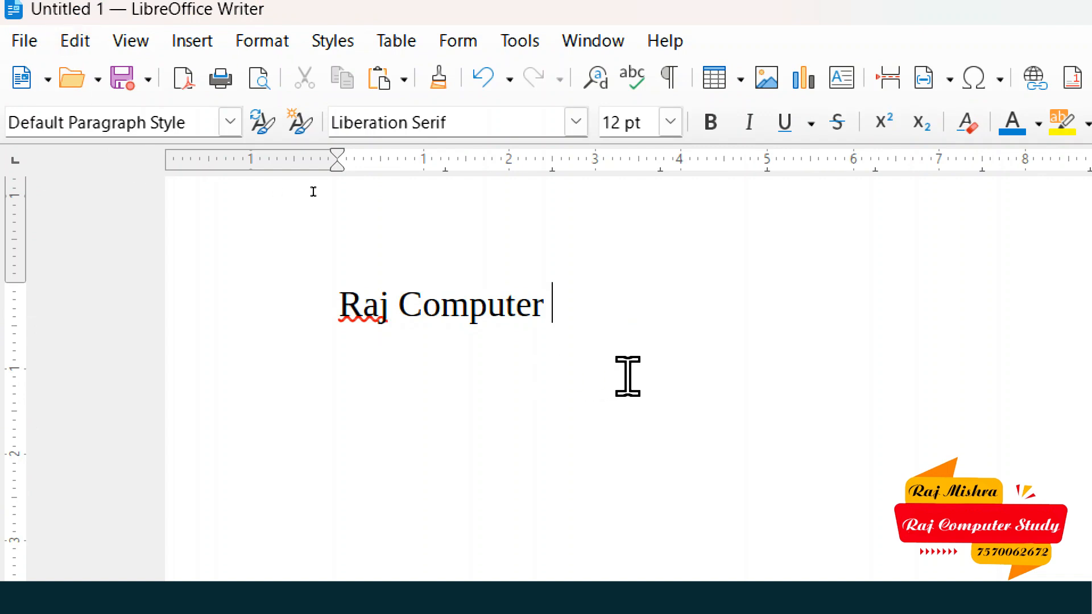
key(ctrl+z)
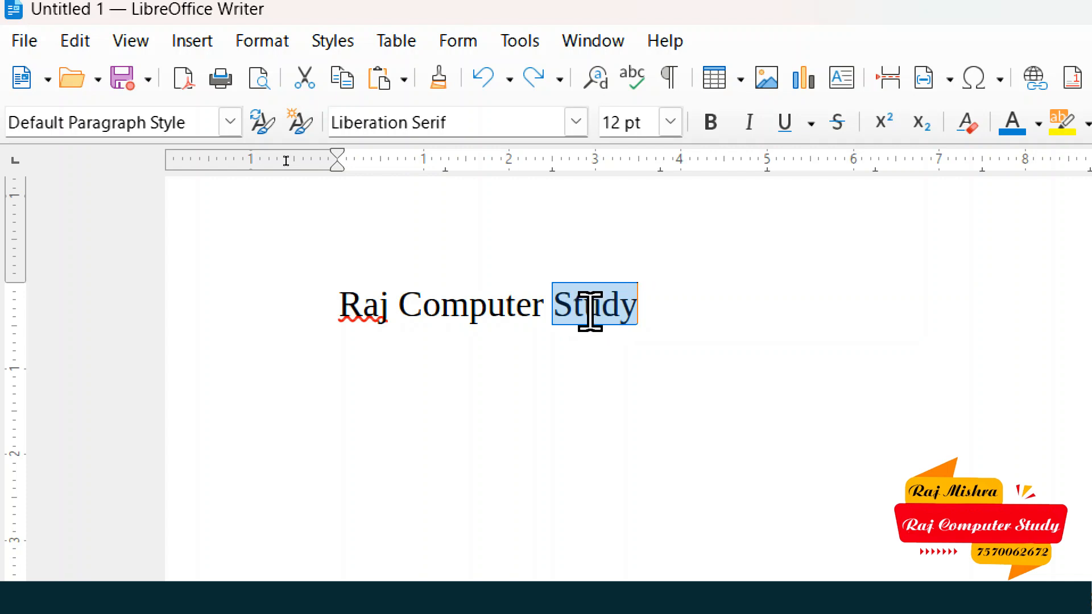
- Toggle deleting and restoring 'Study', ending with the line reading 'Raj Computer'
click(83, 41)
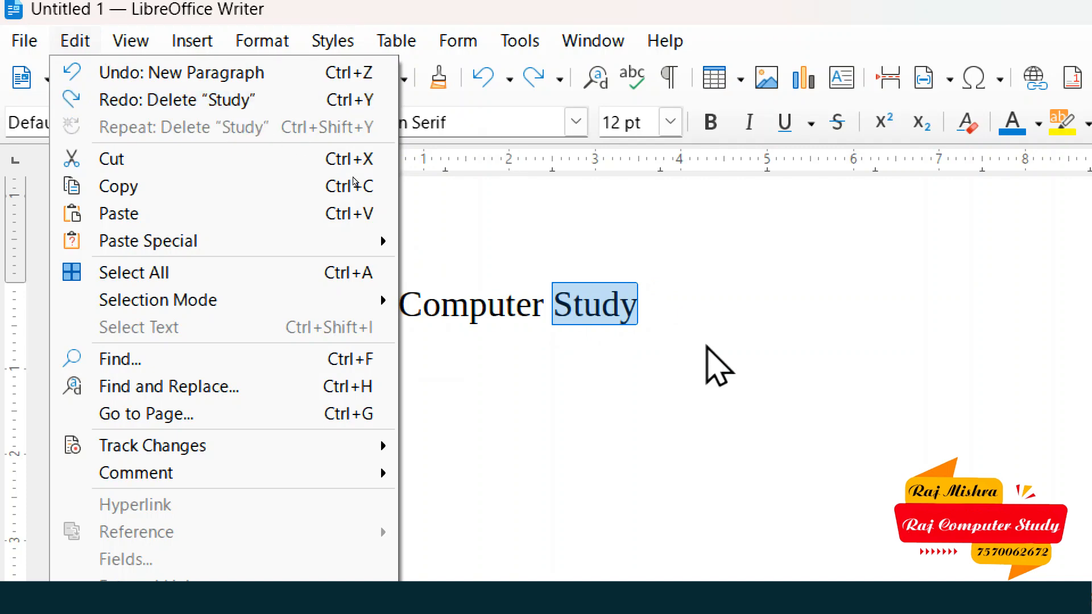
click(712, 323)
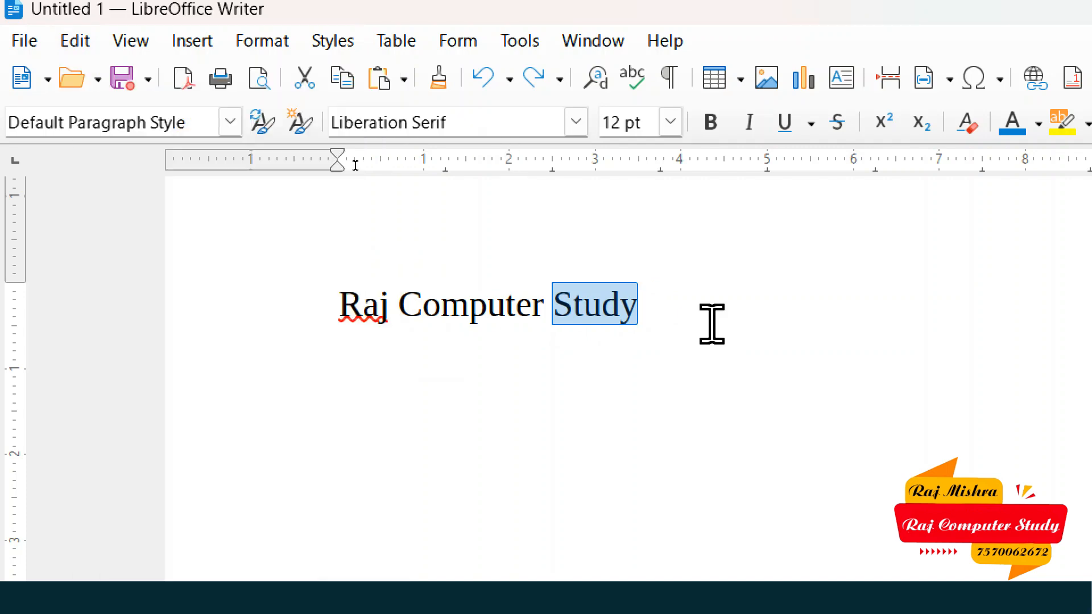
key(Delete)
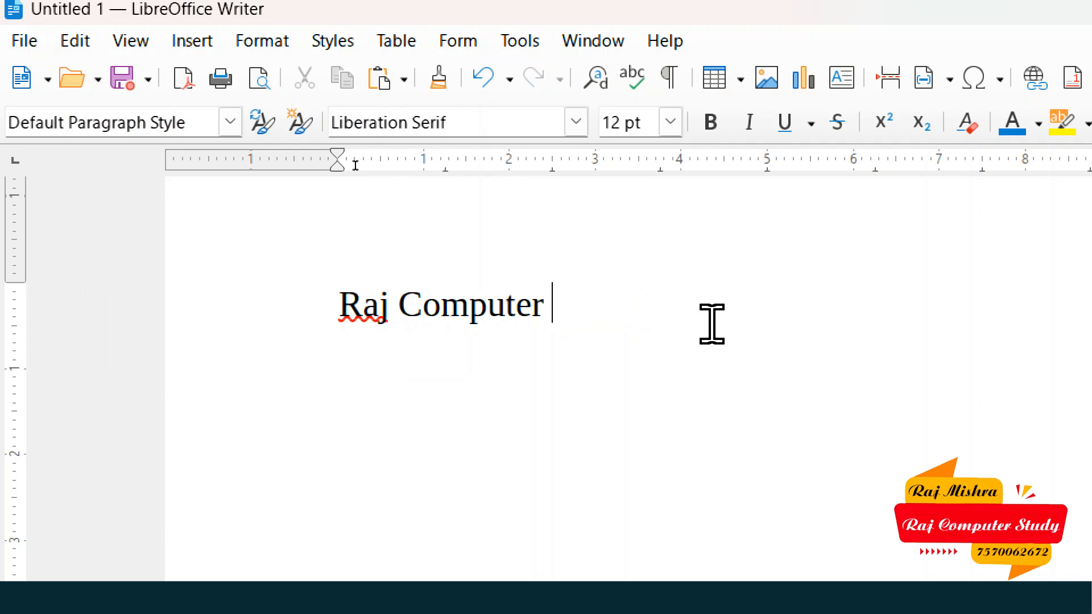
key(ctrl+z)
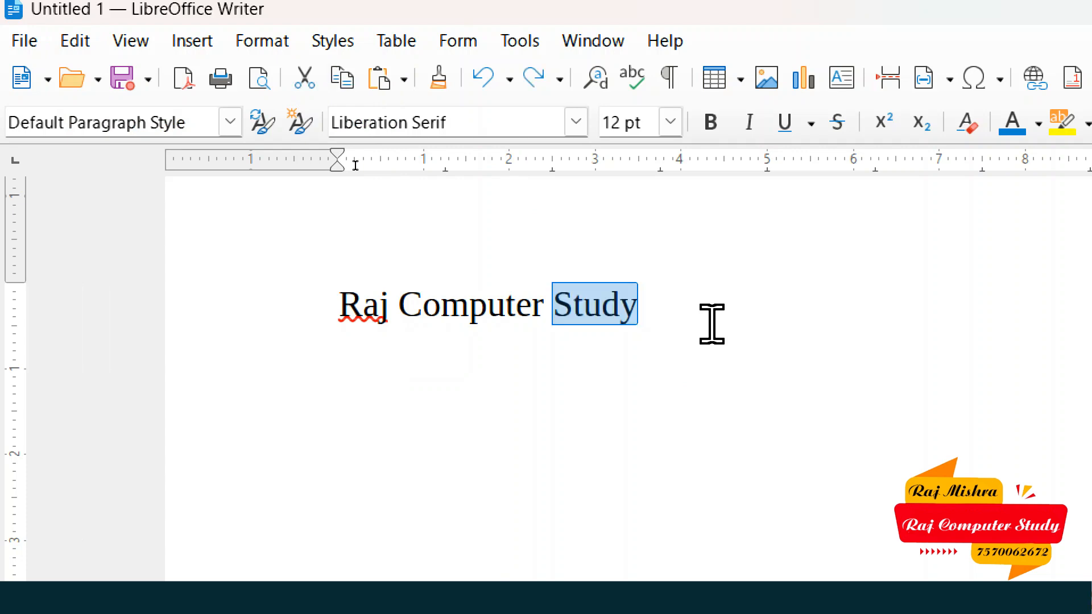
key(Delete)
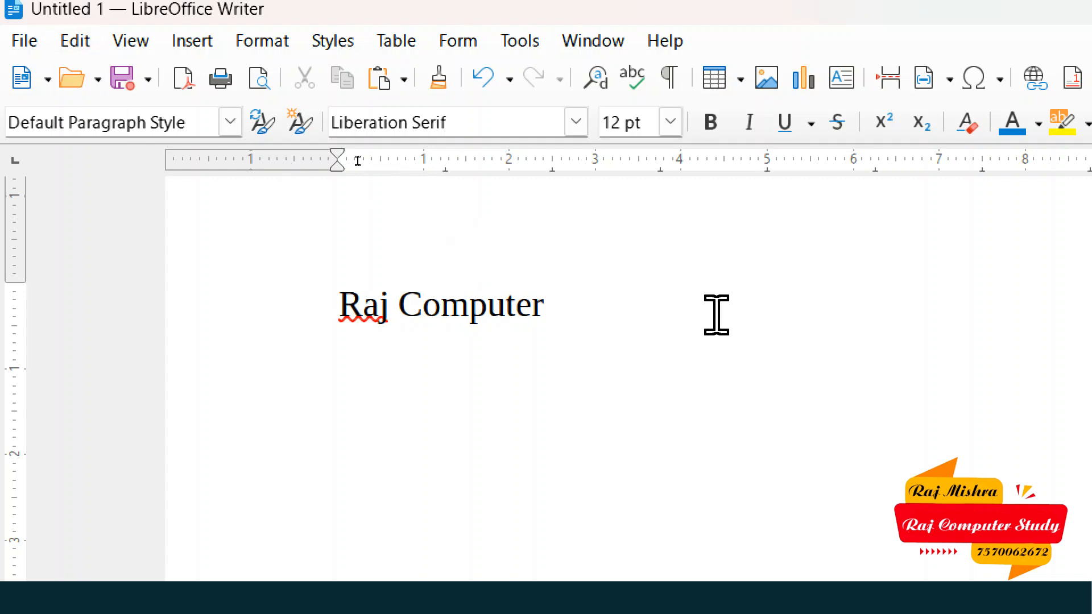
key(ctrl+z)
click(74, 41)
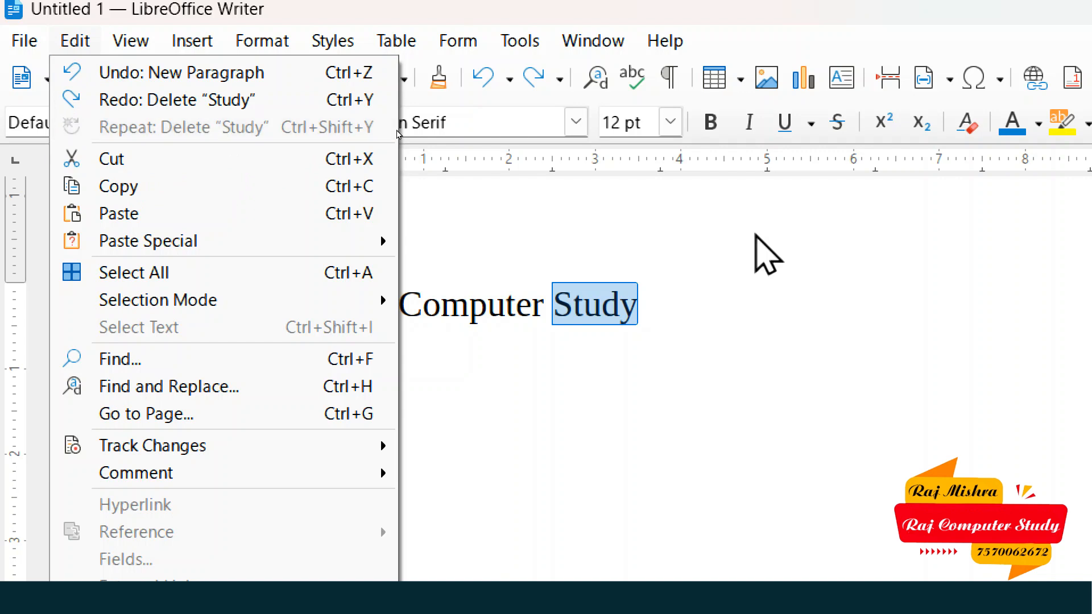
click(775, 349)
key(ctrl+y)
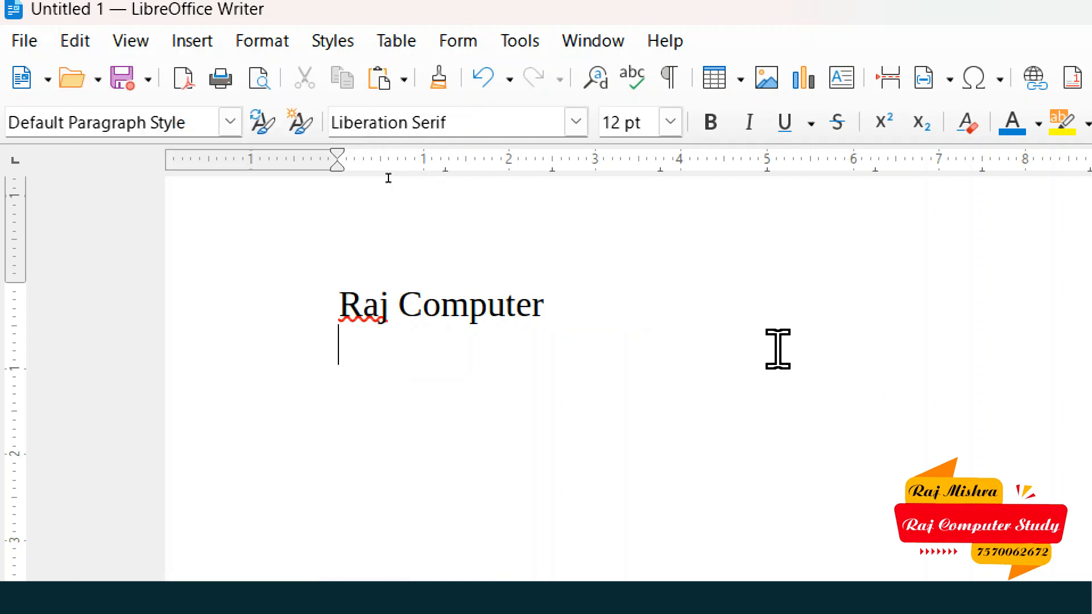
- Type 'Writer' on a new line below 'Raj Computer' and show the Edit menu
key(Return)
key(Return)
scroll(778, 348, down, 4)
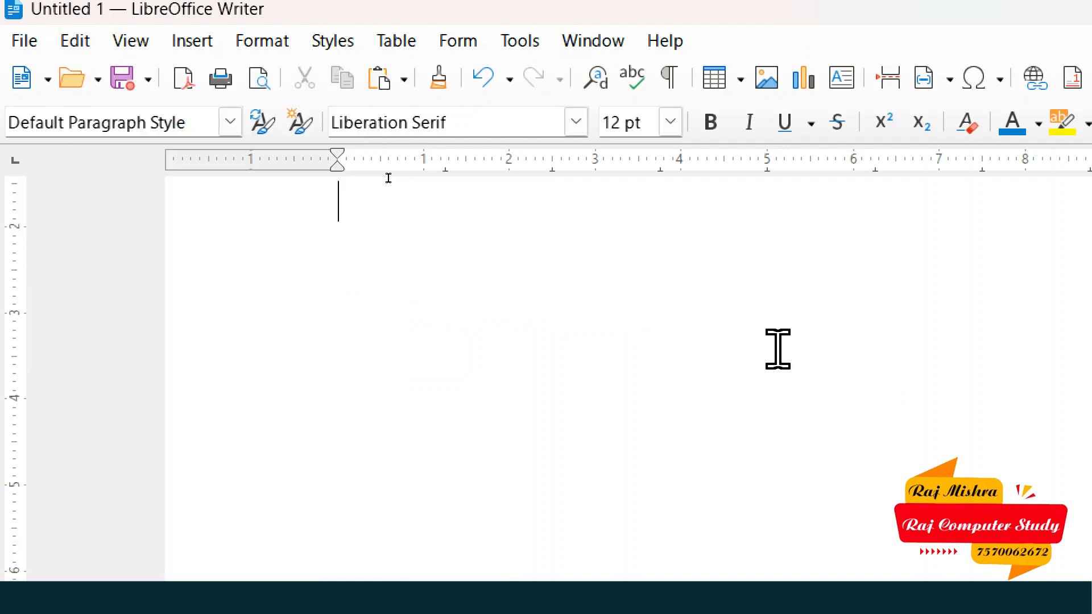
scroll(778, 349, up, 2)
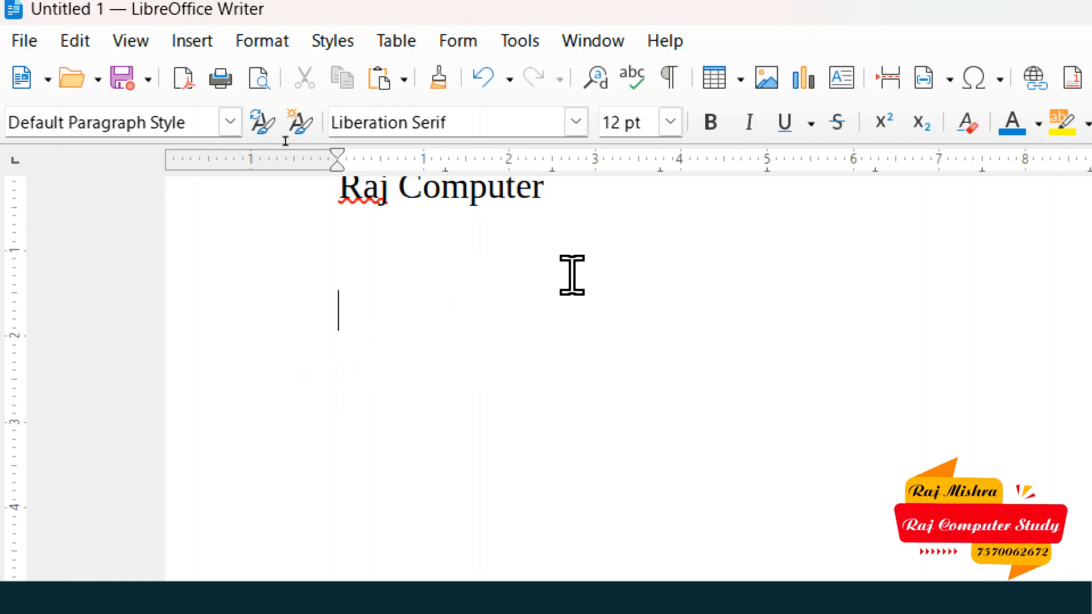
text(Writer)
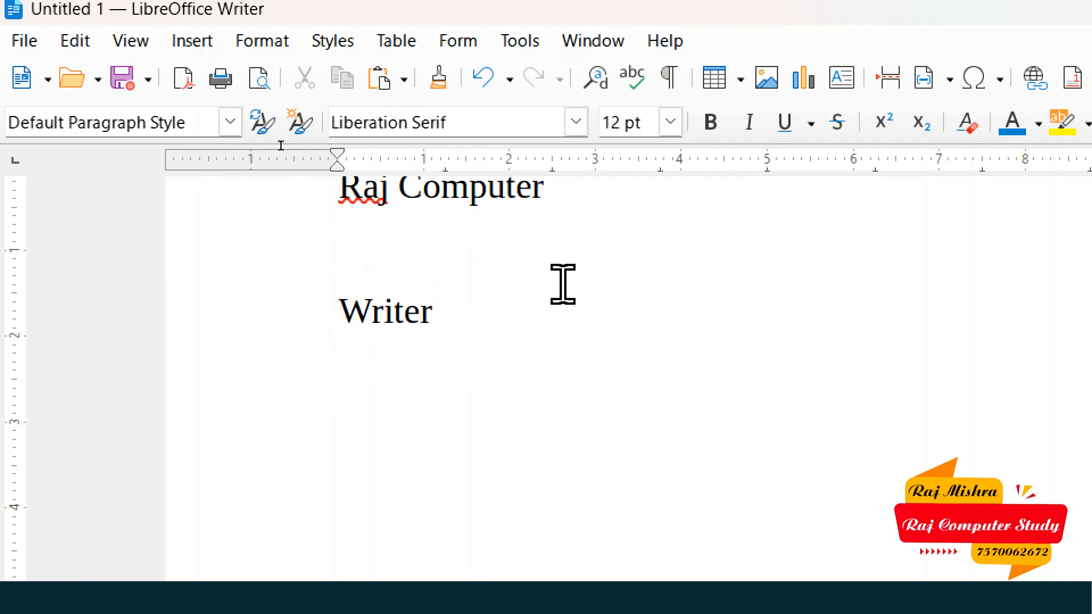
click(90, 40)
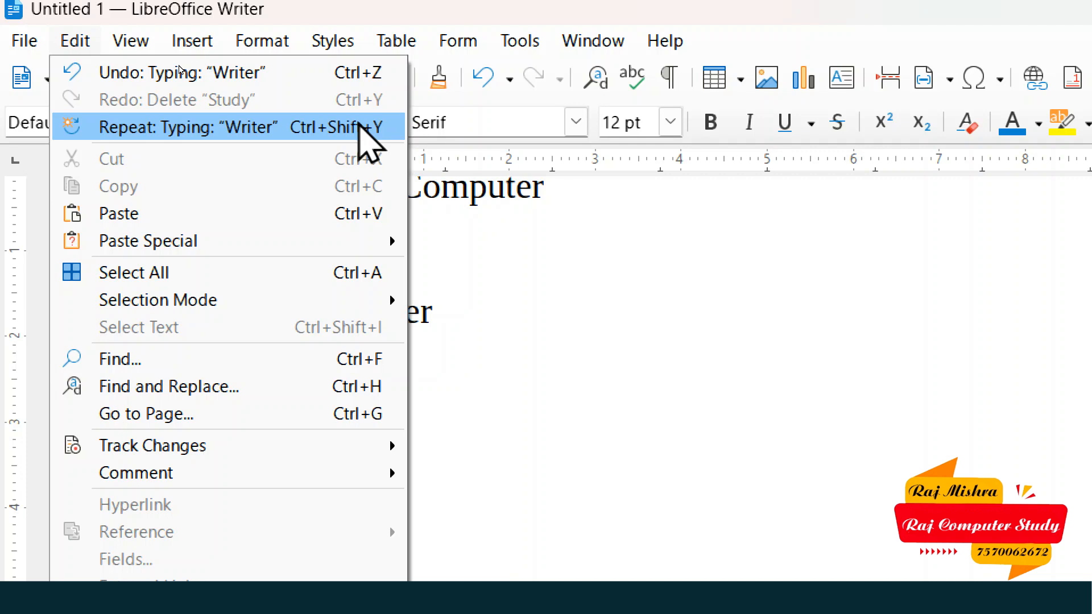
- Repeat 'Writer' with Edit > Repeat and Ctrl+Y, then undo the extra copies
click(360, 126)
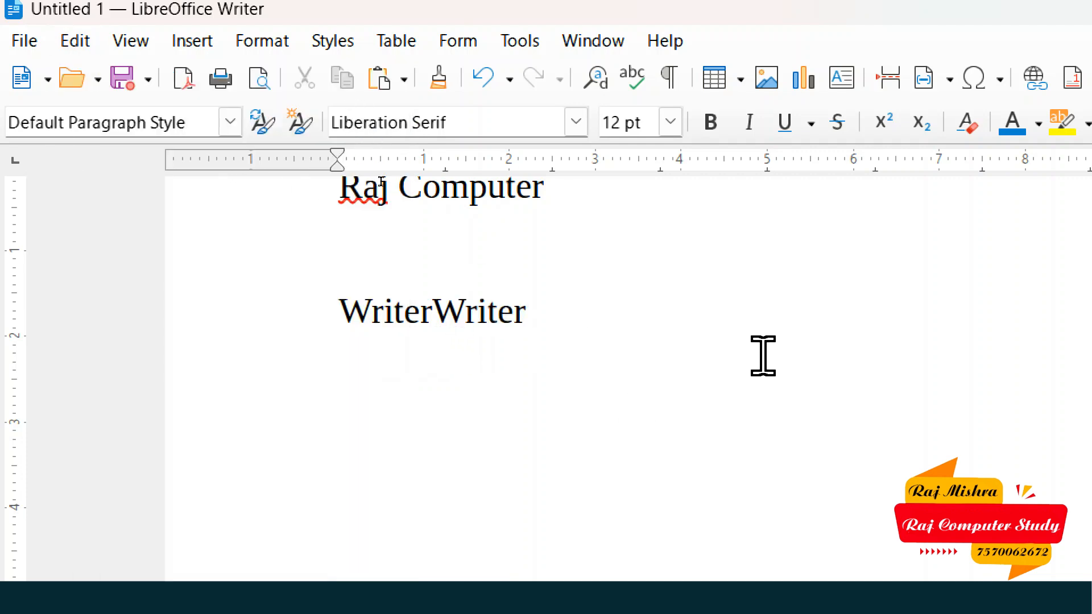
key(ctrl+y)
key(ctrl+y)
key(ctrl+y)
key(ctrl+y)
key(ctrl+y)
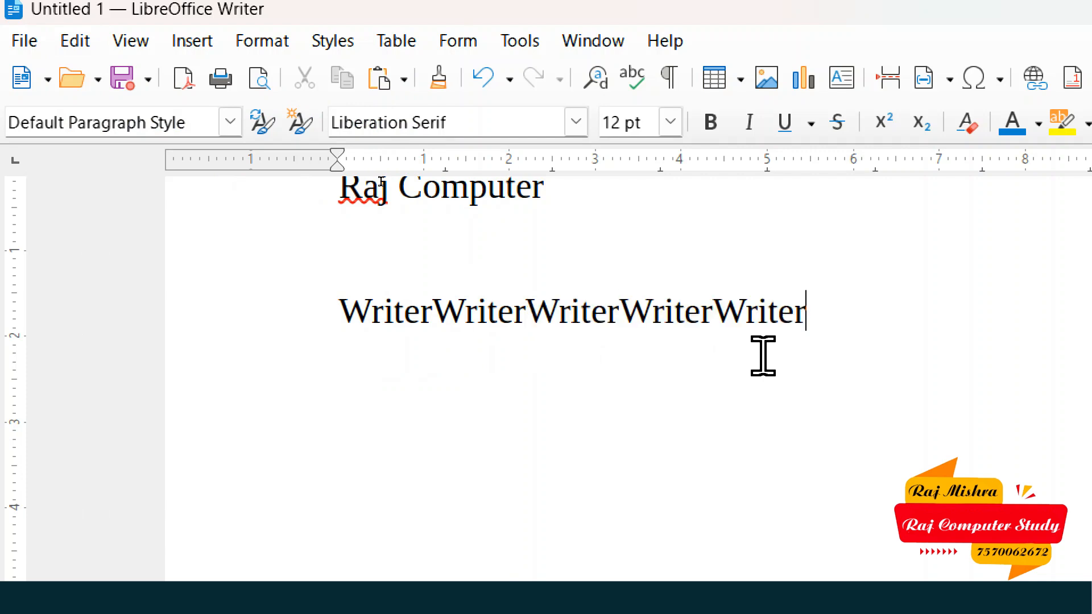
key(ctrl+y)
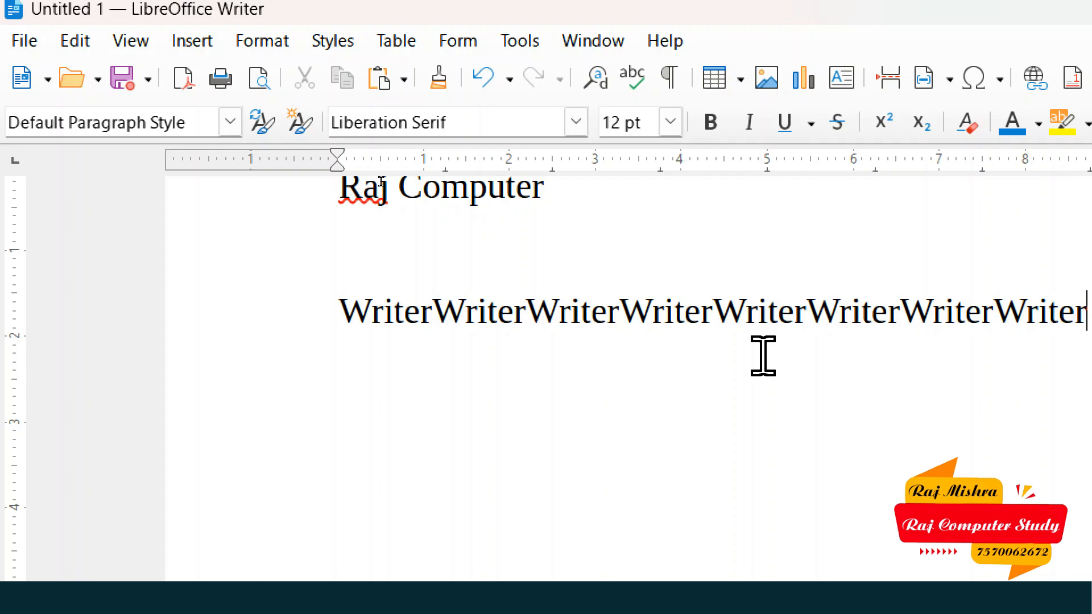
key(ctrl+z)
key(ctrl+z)
key(ctrl+z)
key(ctrl+z)
key(ctrl+z)
key(ctrl+z)
key(ctrl+z)
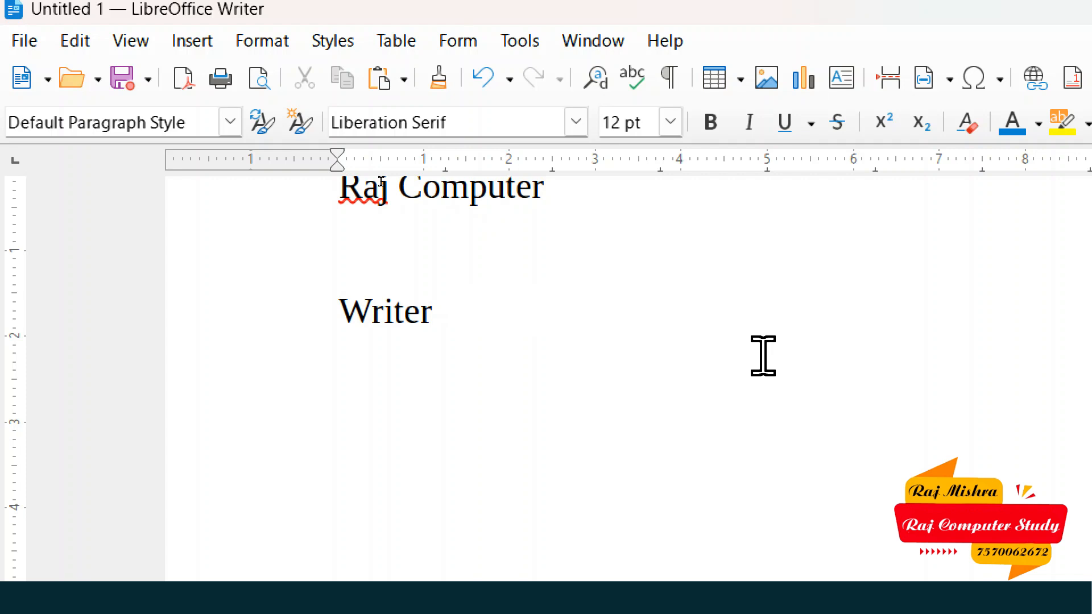
click(83, 41)
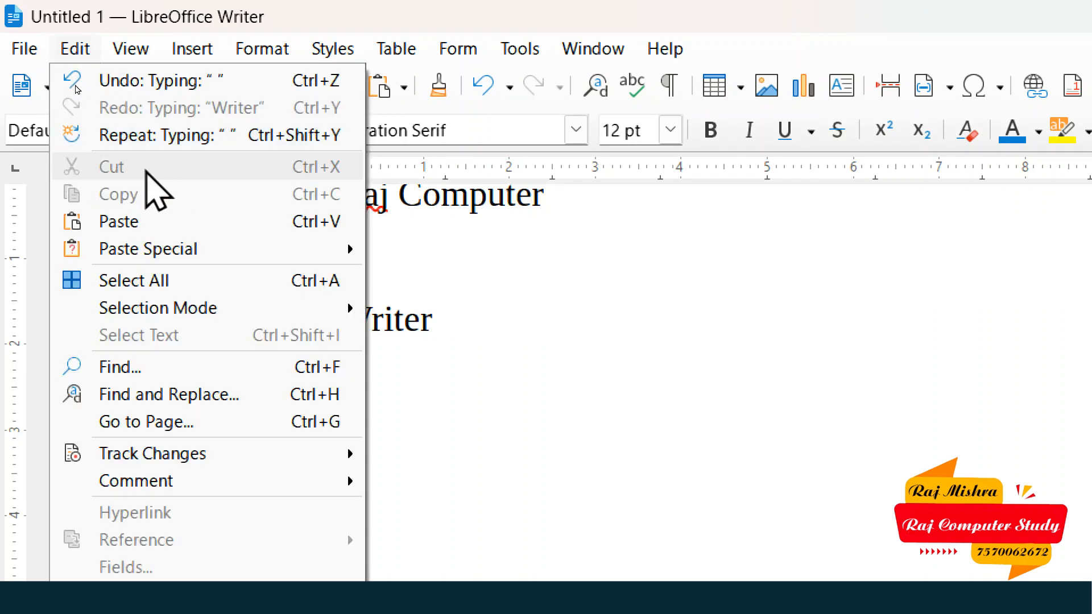
click(624, 292)
scroll(624, 293, up, 5)
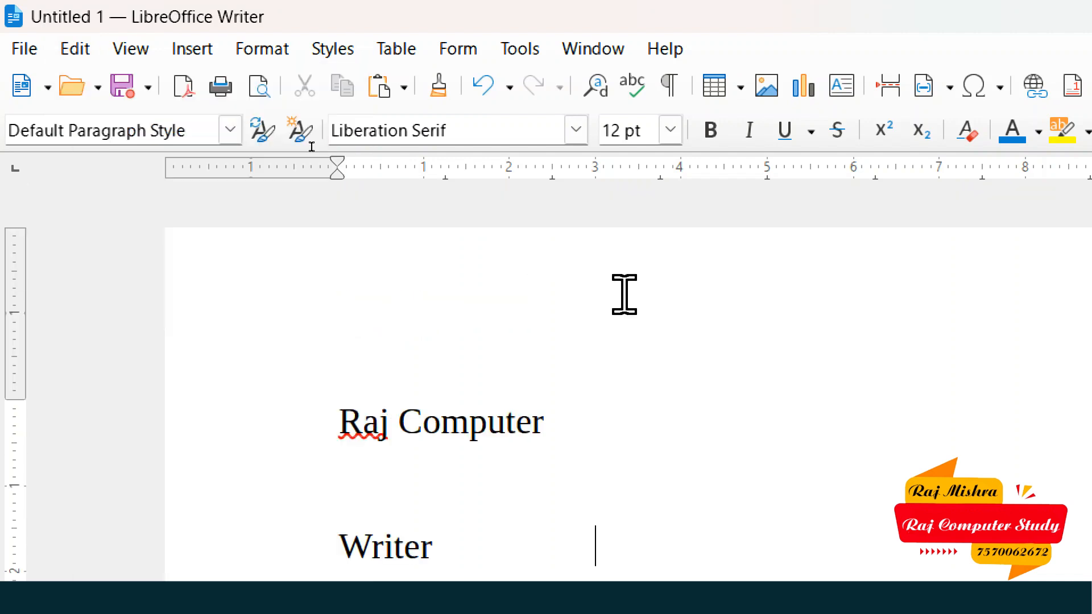
scroll(593, 359, down, 2)
ctrl+scroll(593, 358, down, 1)
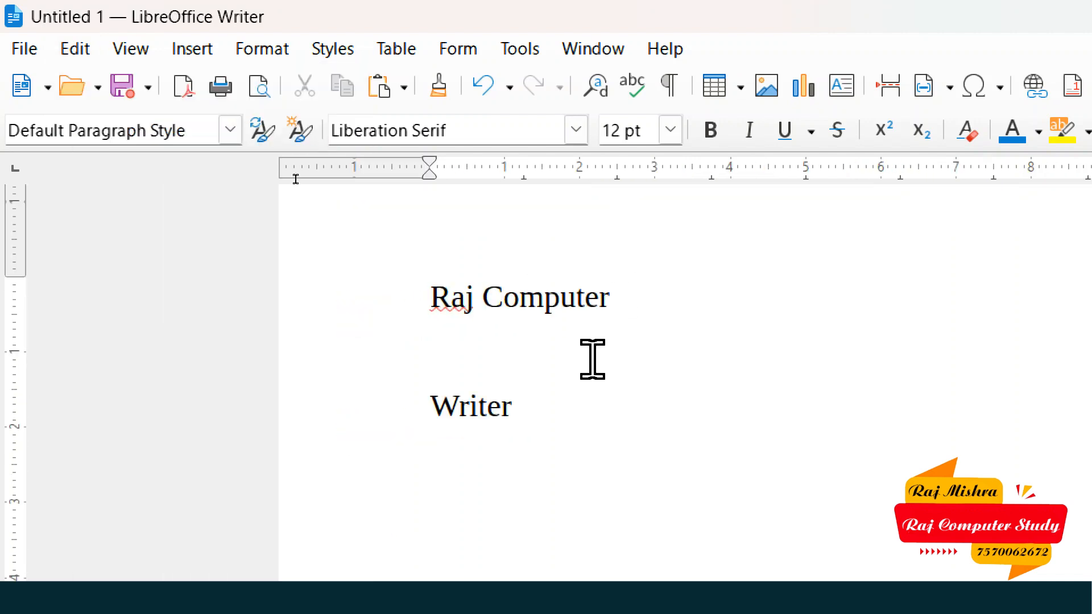
ctrl+scroll(593, 359, down, 1)
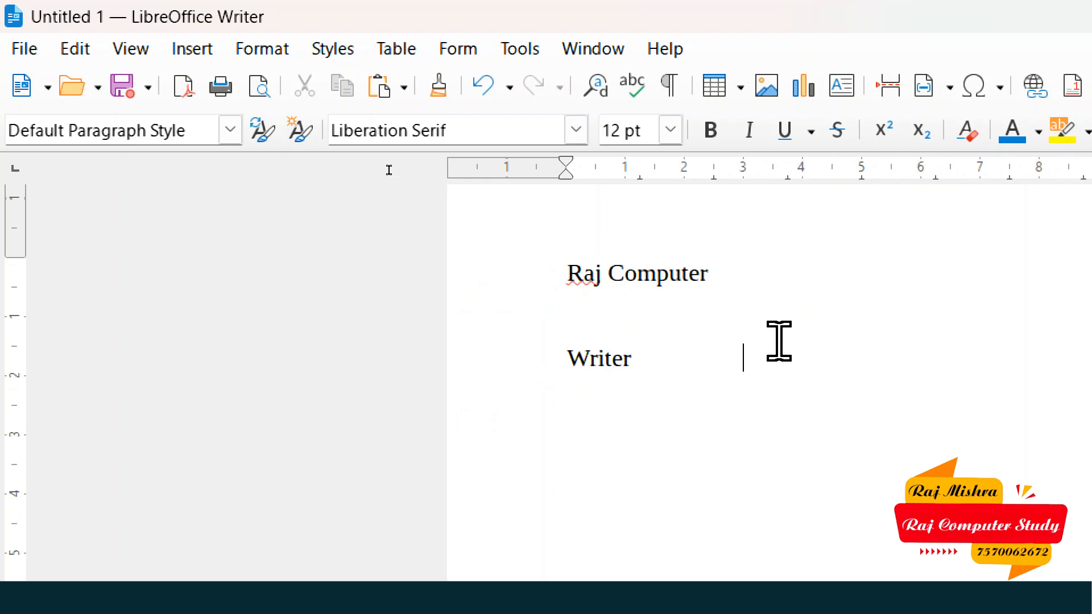
ctrl+scroll(391, 171, up, 3)
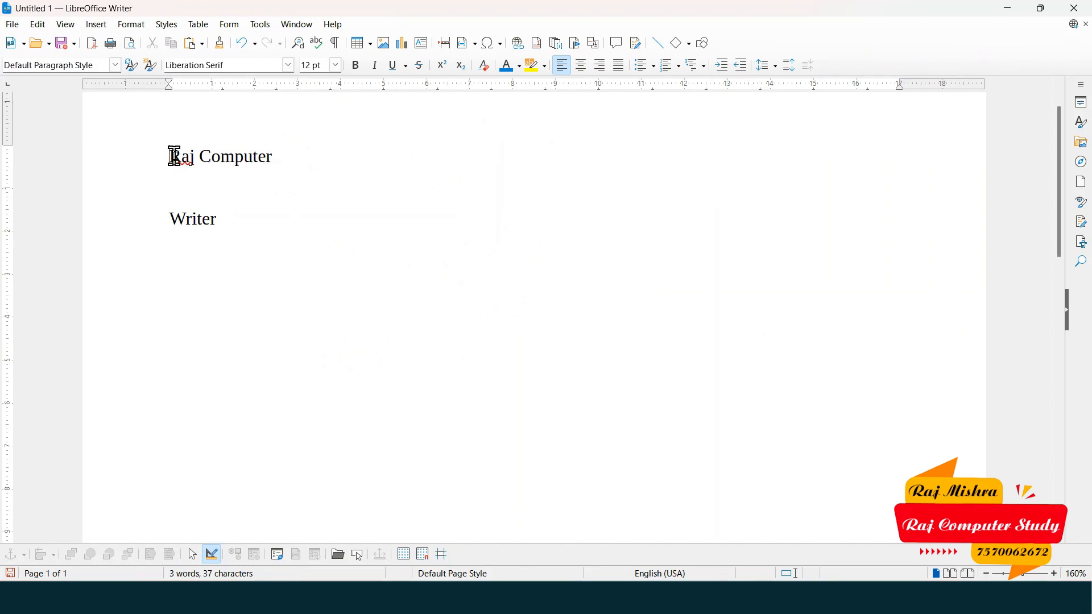
drag(174, 156, 276, 151)
drag(166, 220, 243, 219)
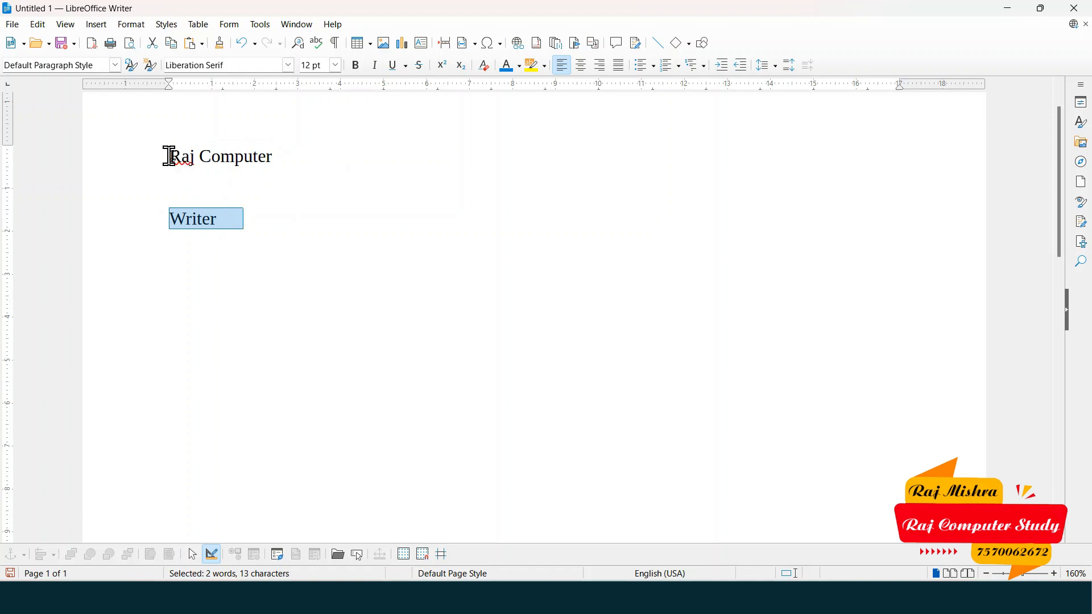
drag(171, 156, 293, 151)
click(251, 155)
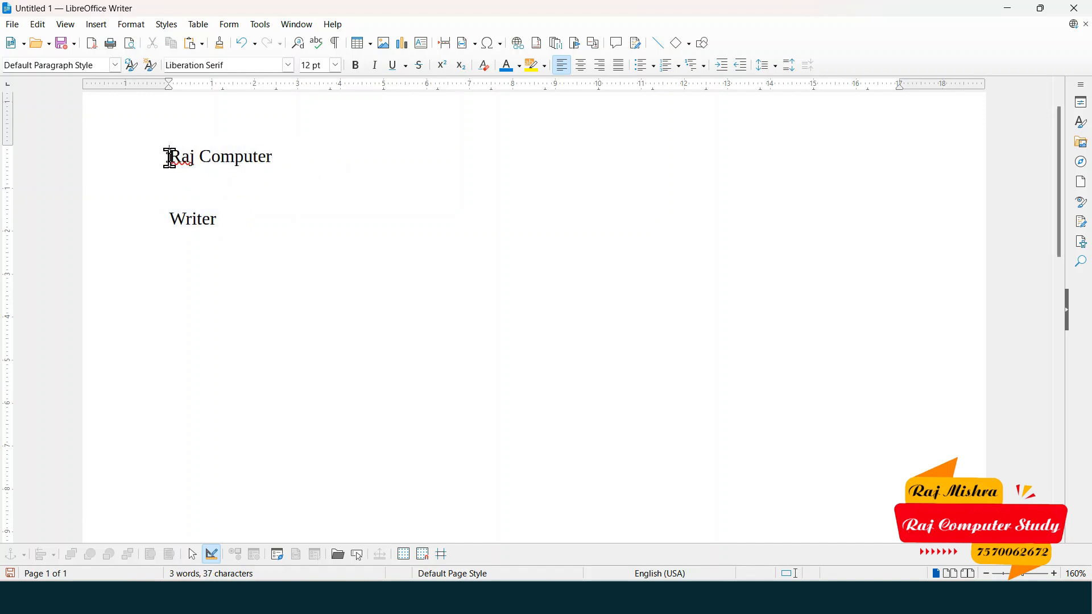
drag(170, 158, 281, 156)
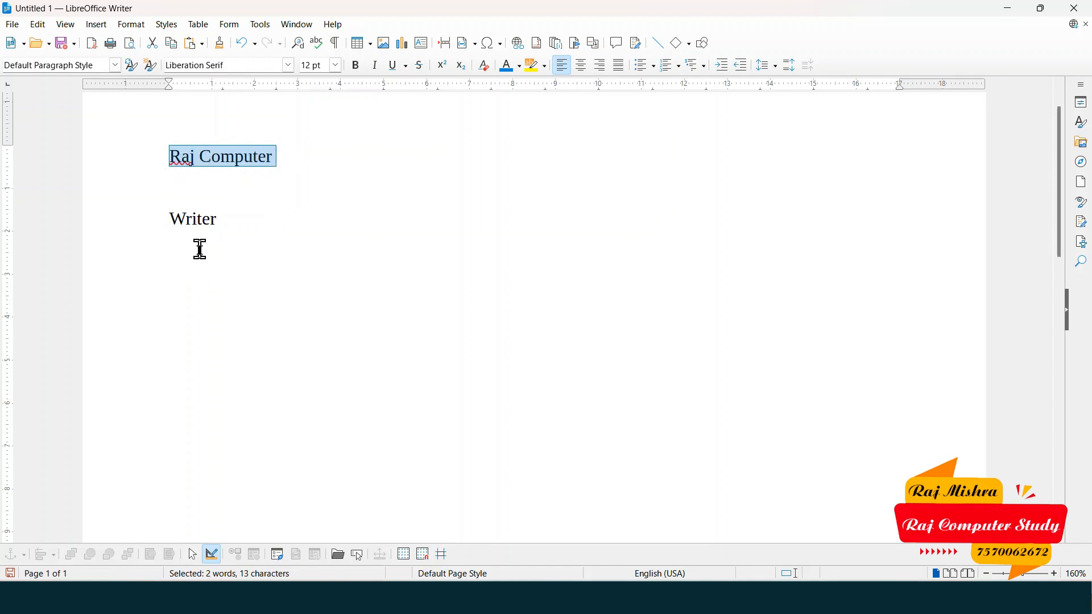
click(183, 269)
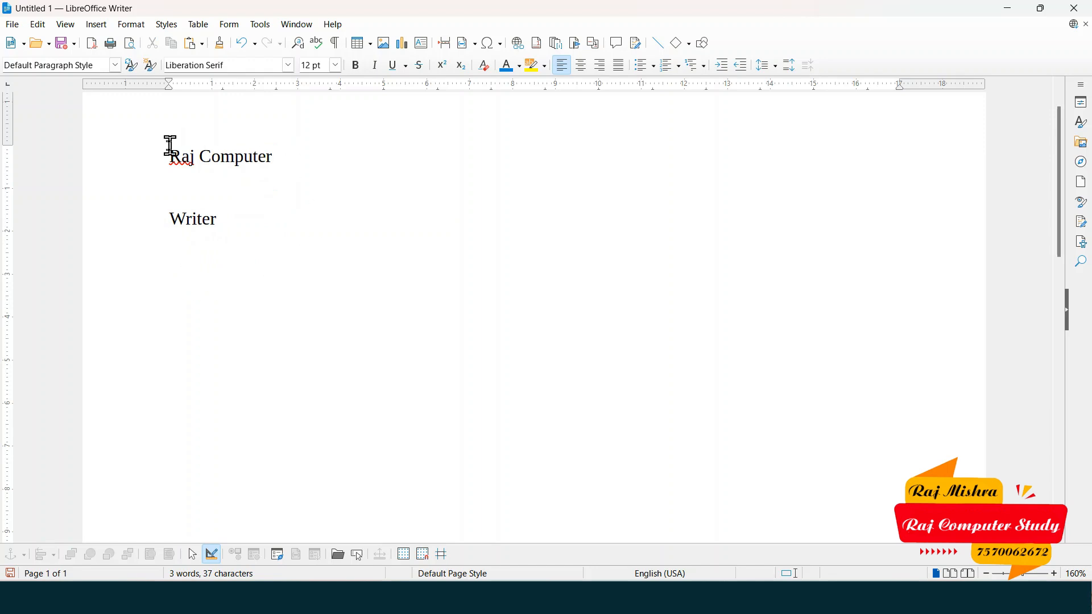
drag(169, 147, 271, 146)
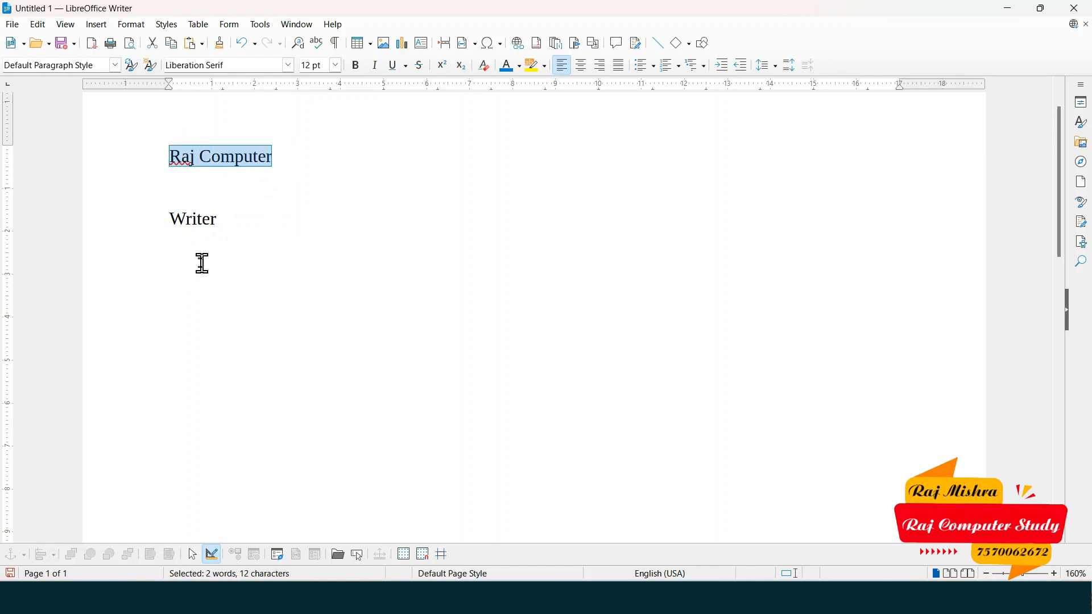
click(196, 263)
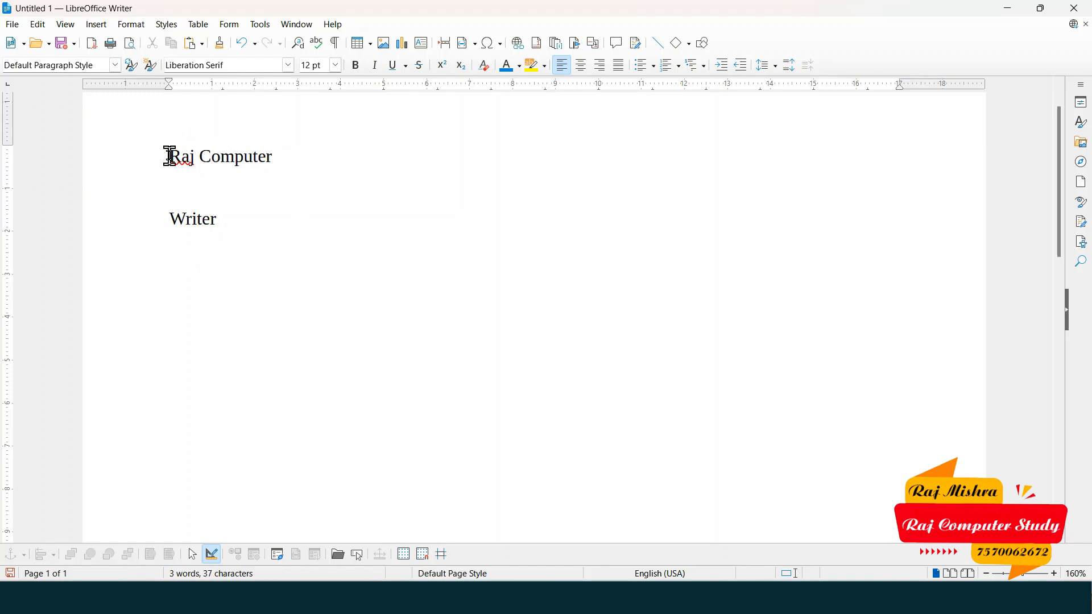
drag(169, 156, 277, 154)
key(super+c)
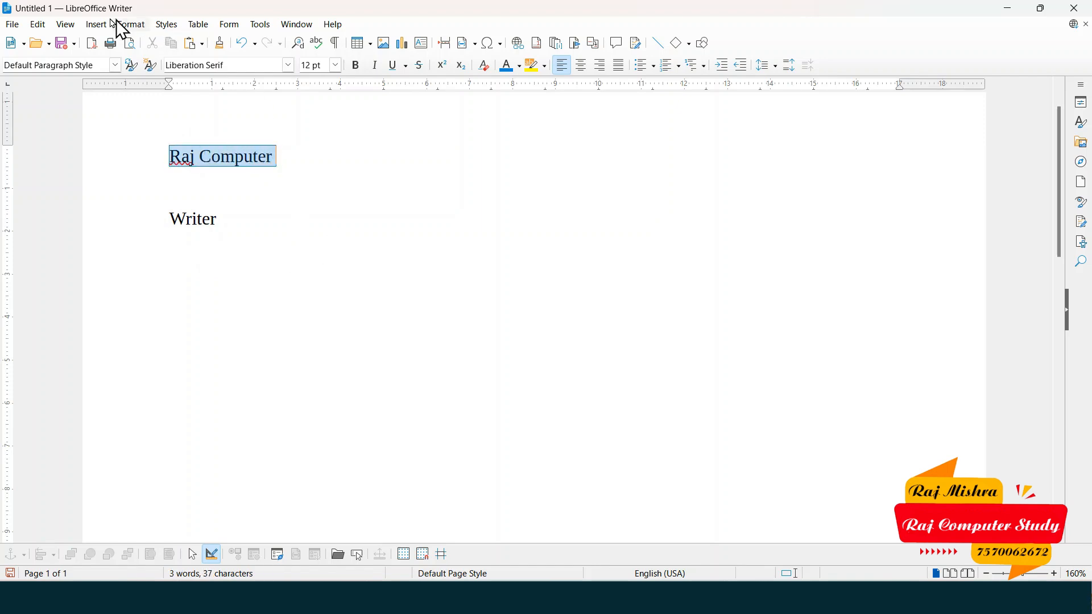
- Cut the 'Raj Computer' line and paste it on the line below 'Writer'
click(44, 25)
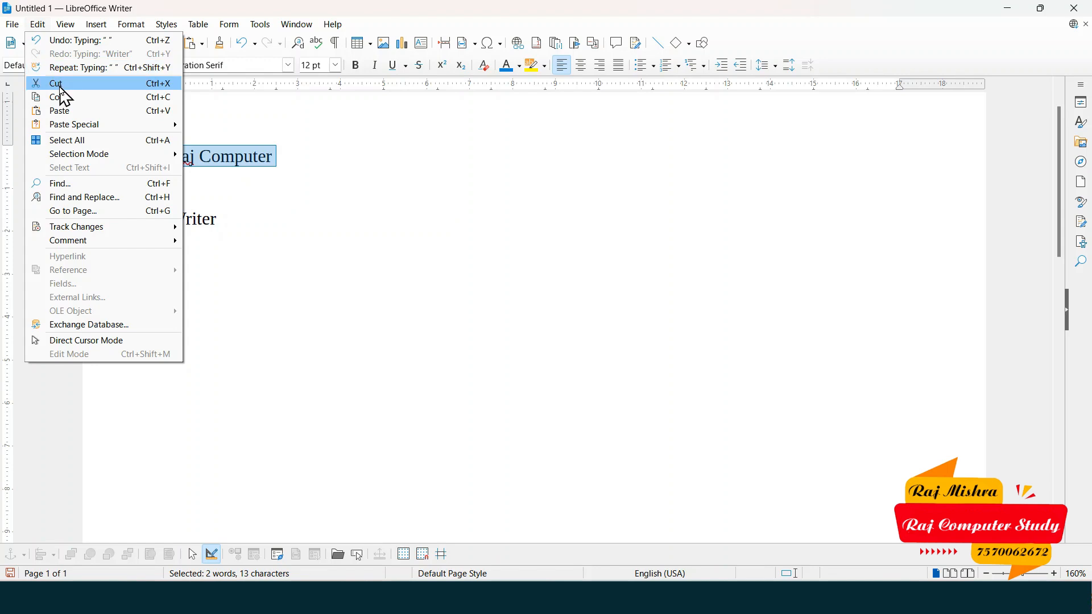
click(62, 88)
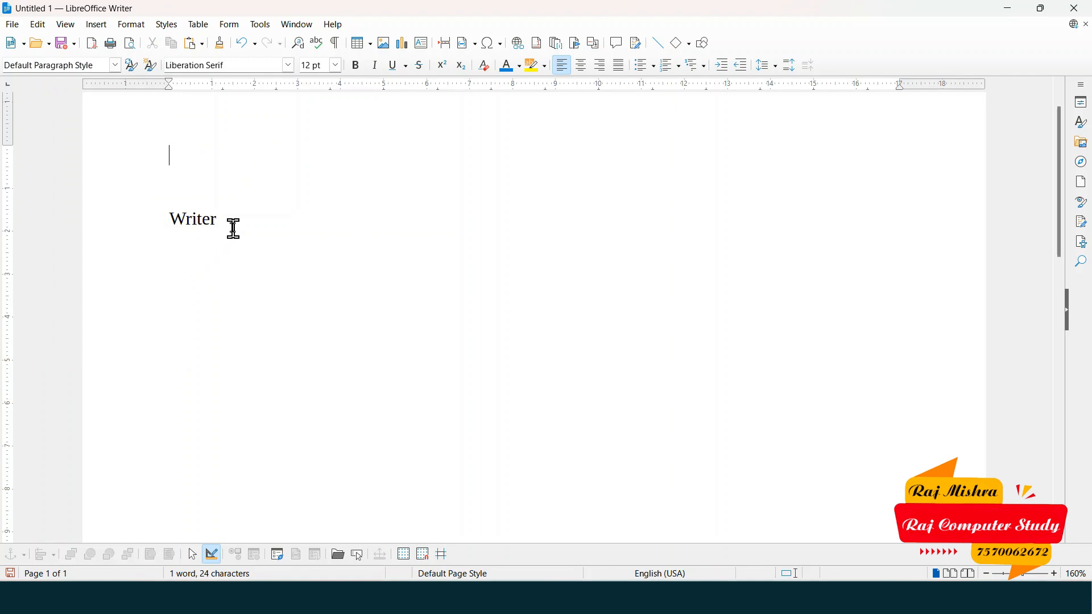
click(182, 269)
click(193, 199)
click(170, 274)
click(38, 25)
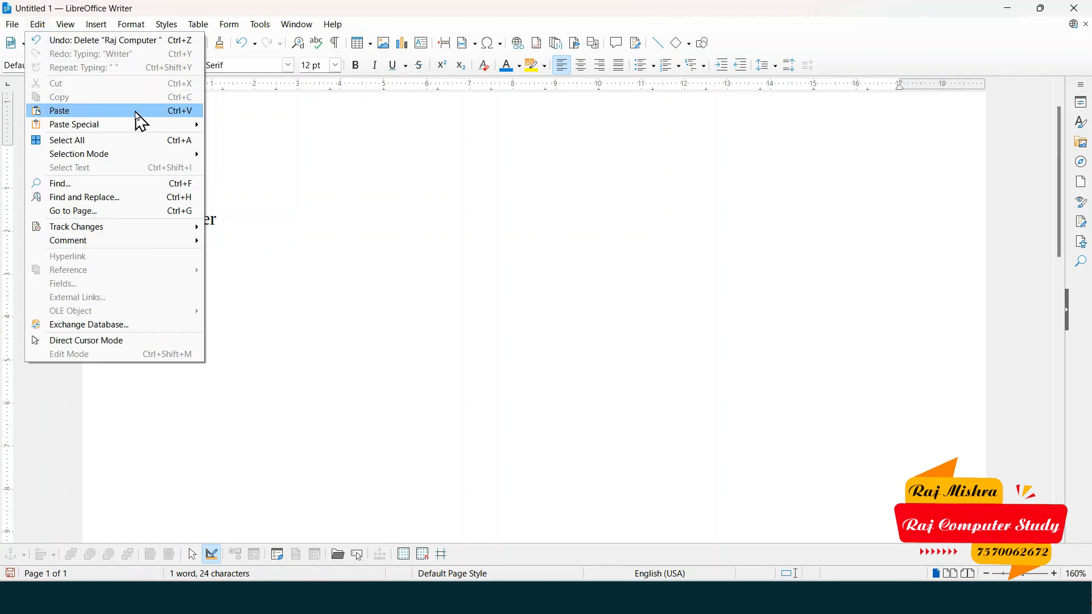
click(136, 112)
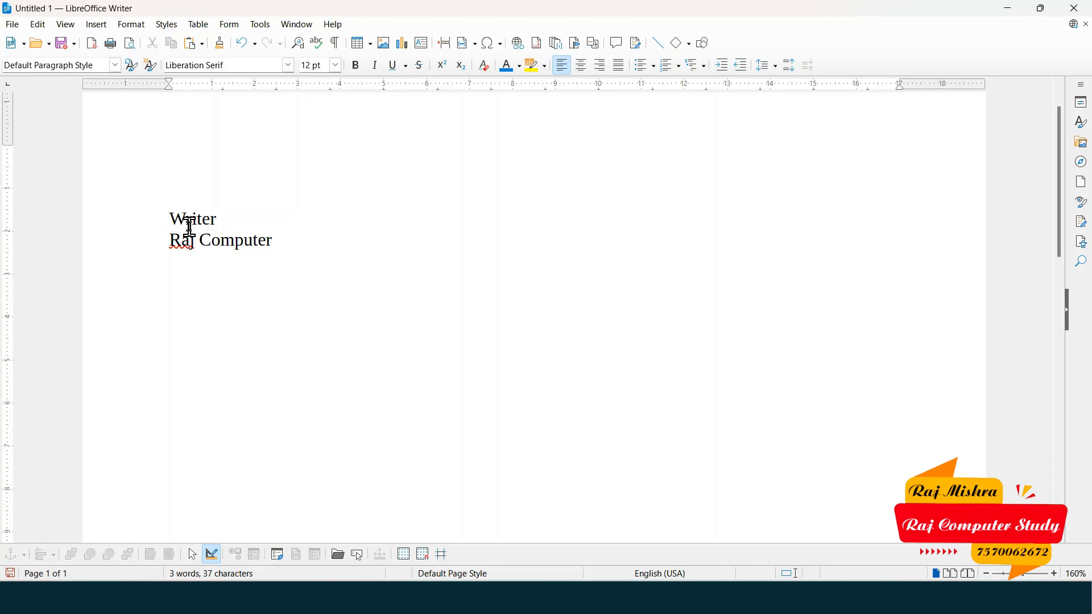
drag(169, 240, 277, 232)
key(ctrl+c)
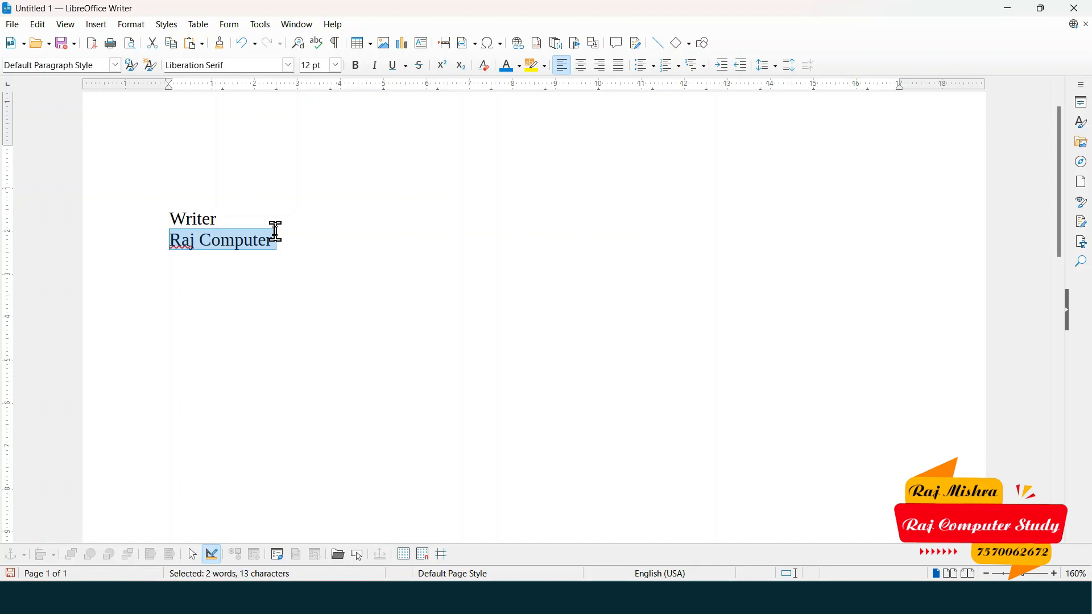
key(Delete)
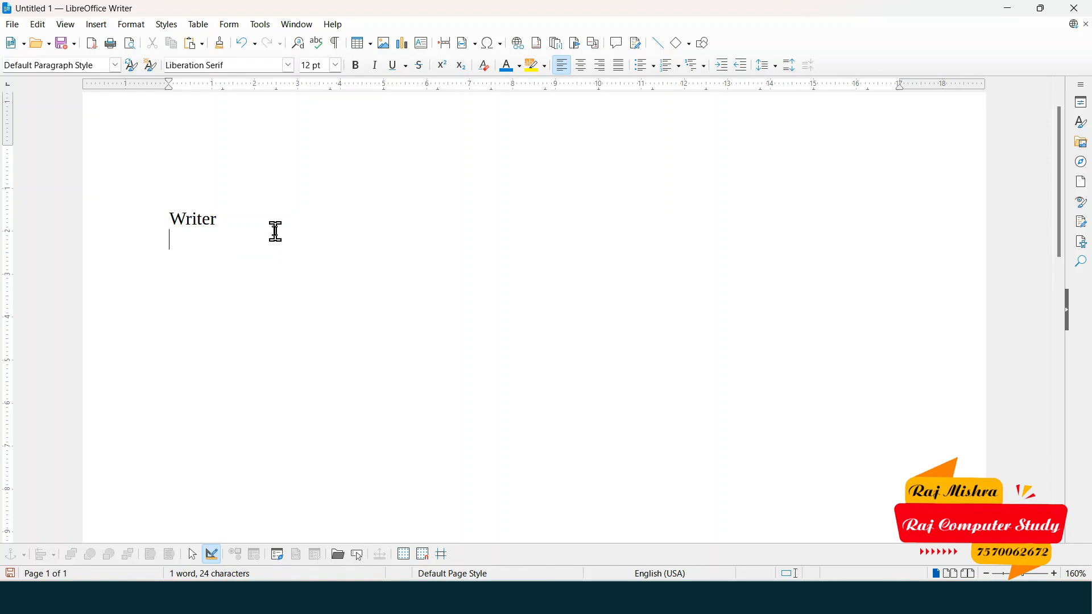
key(ctrl+v)
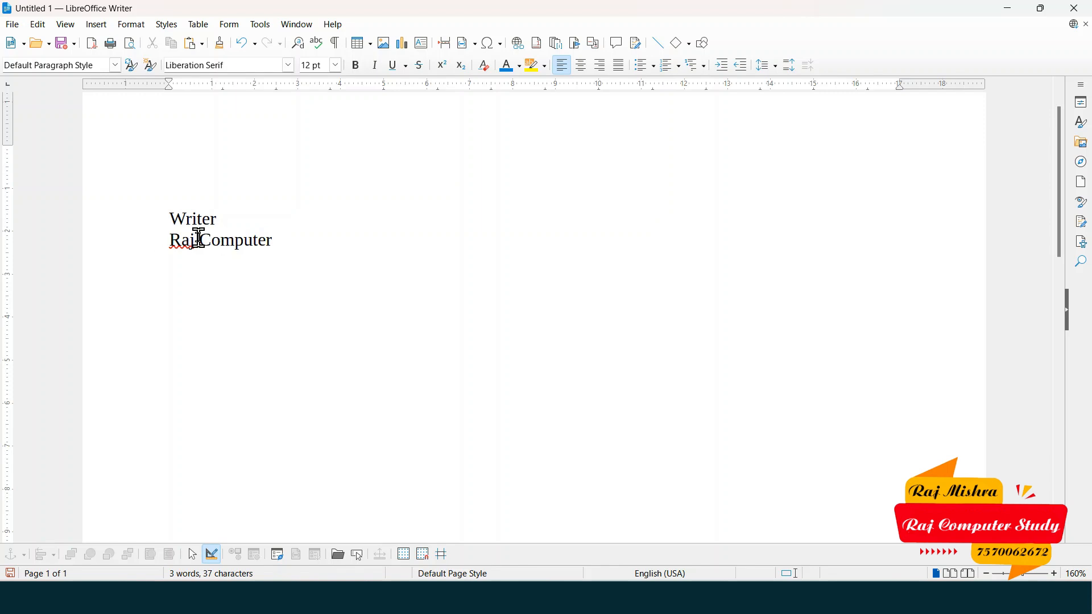
click(168, 165)
drag(170, 218, 232, 217)
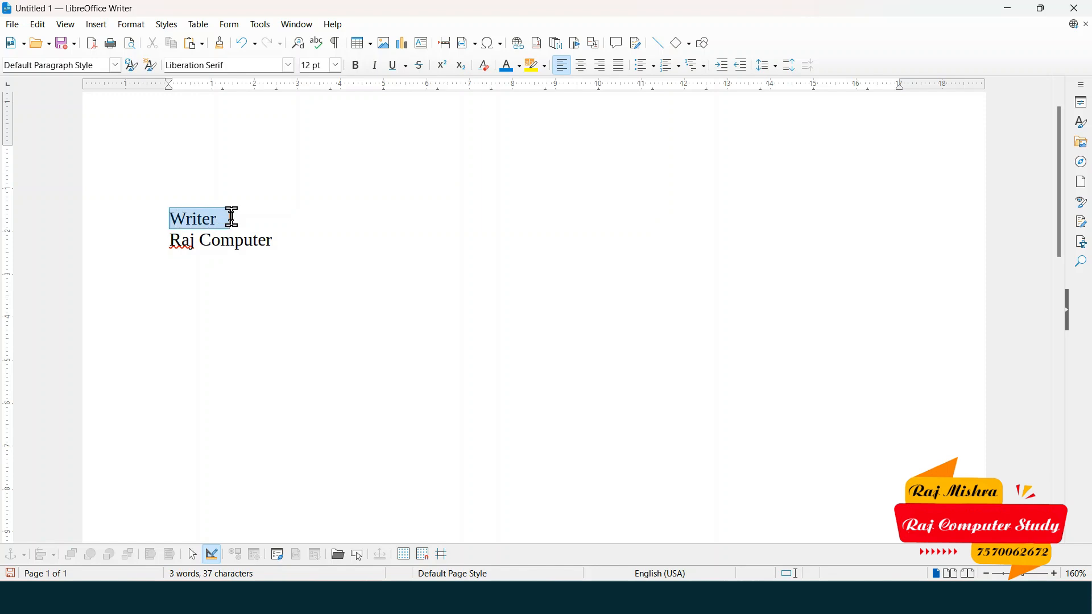
click(174, 268)
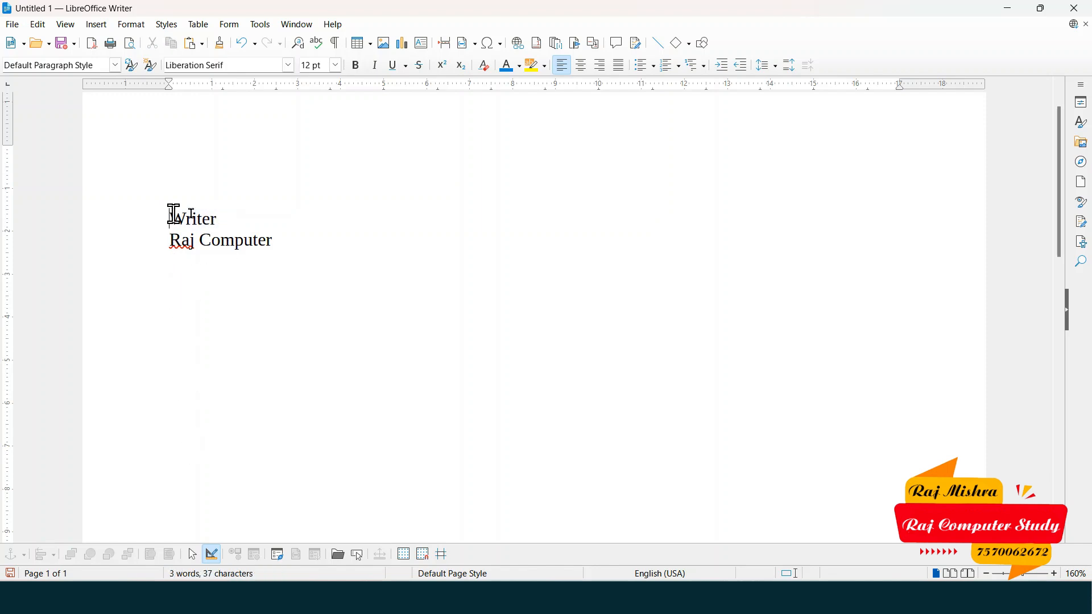
drag(171, 218, 239, 224)
click(161, 283)
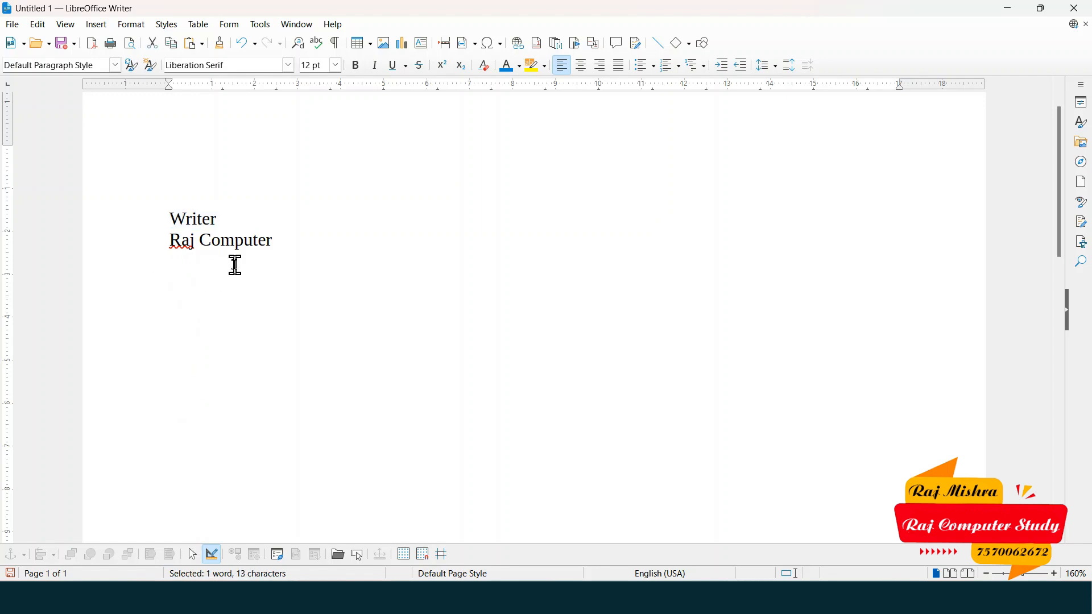
drag(162, 215, 220, 214)
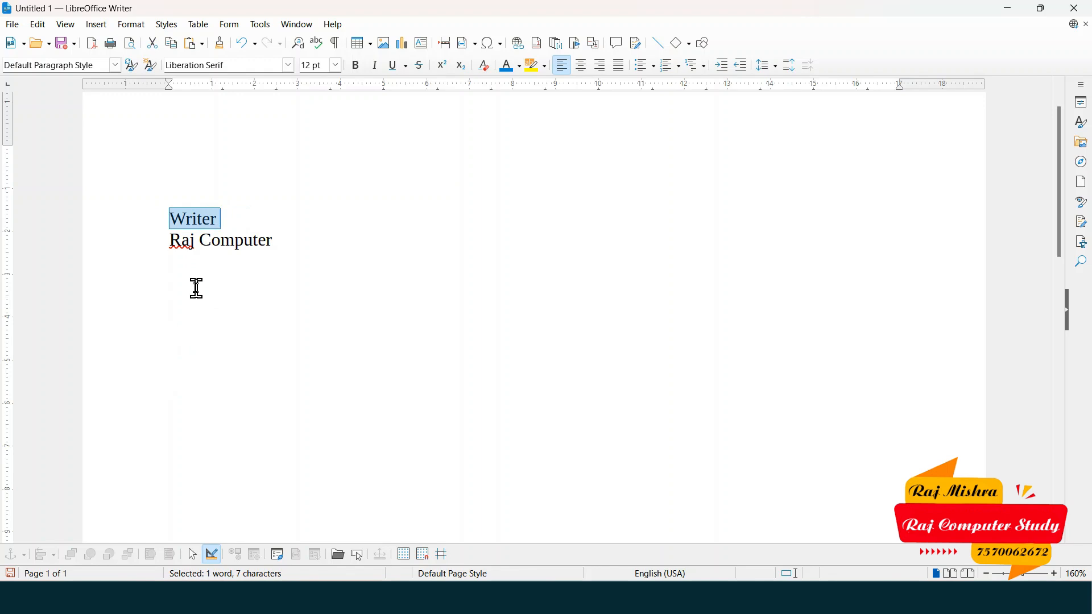
click(161, 214)
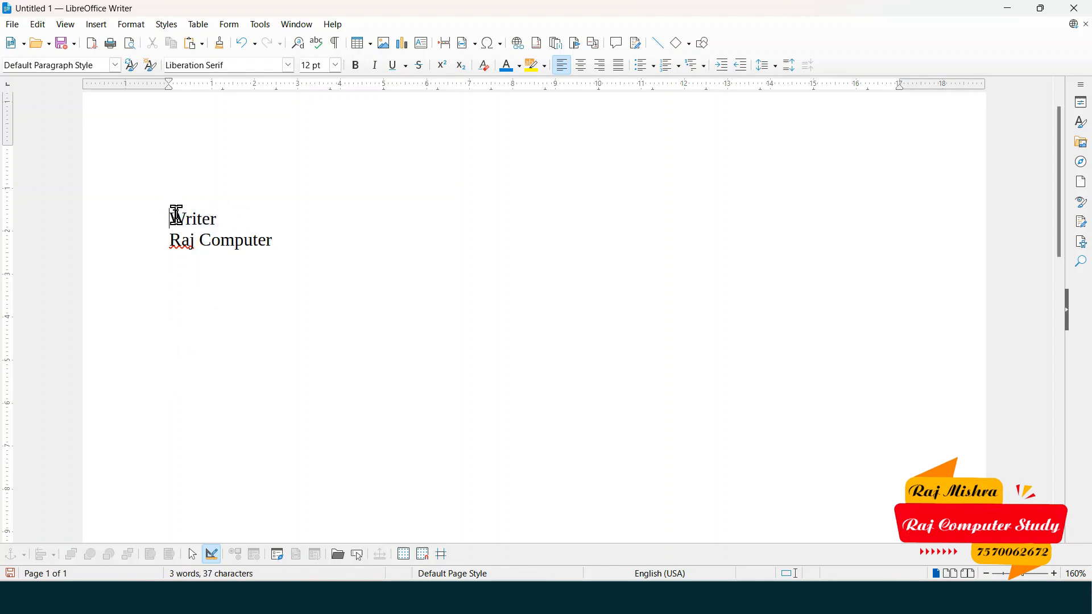
drag(173, 215, 259, 210)
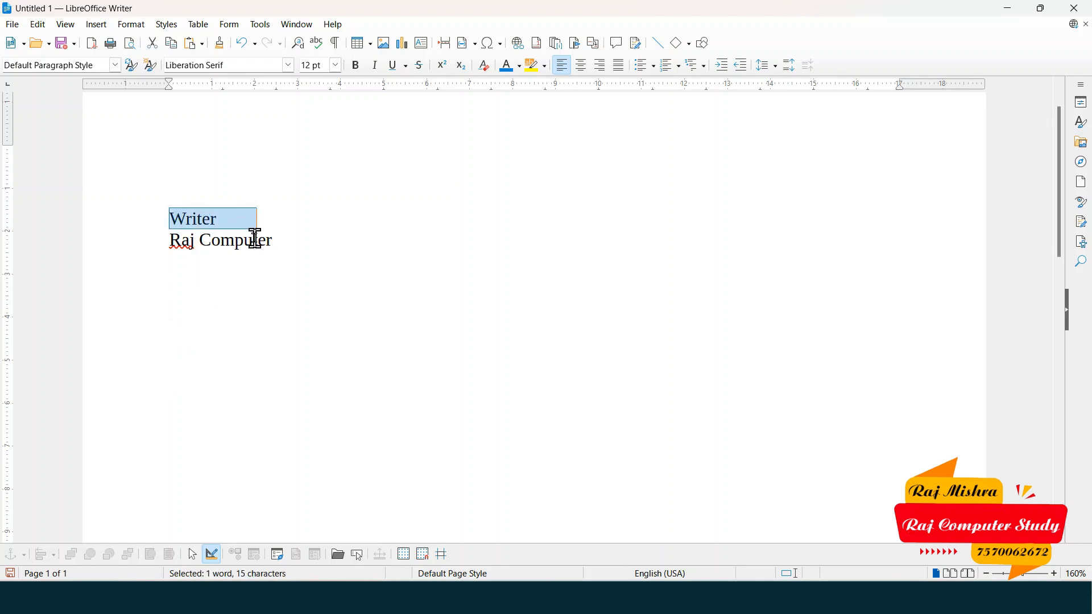
click(37, 25)
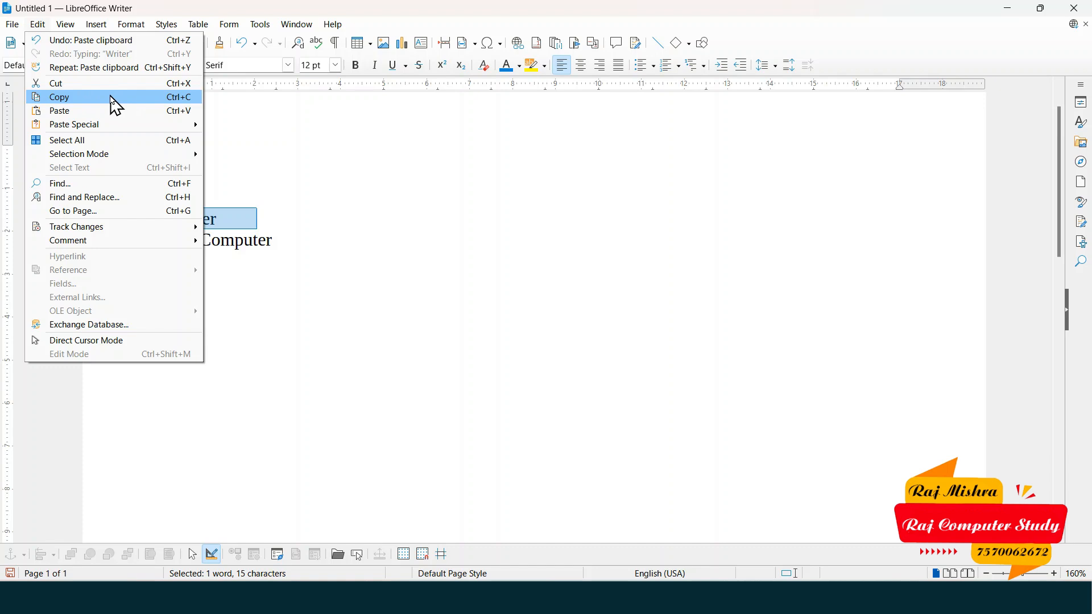
click(114, 104)
click(214, 275)
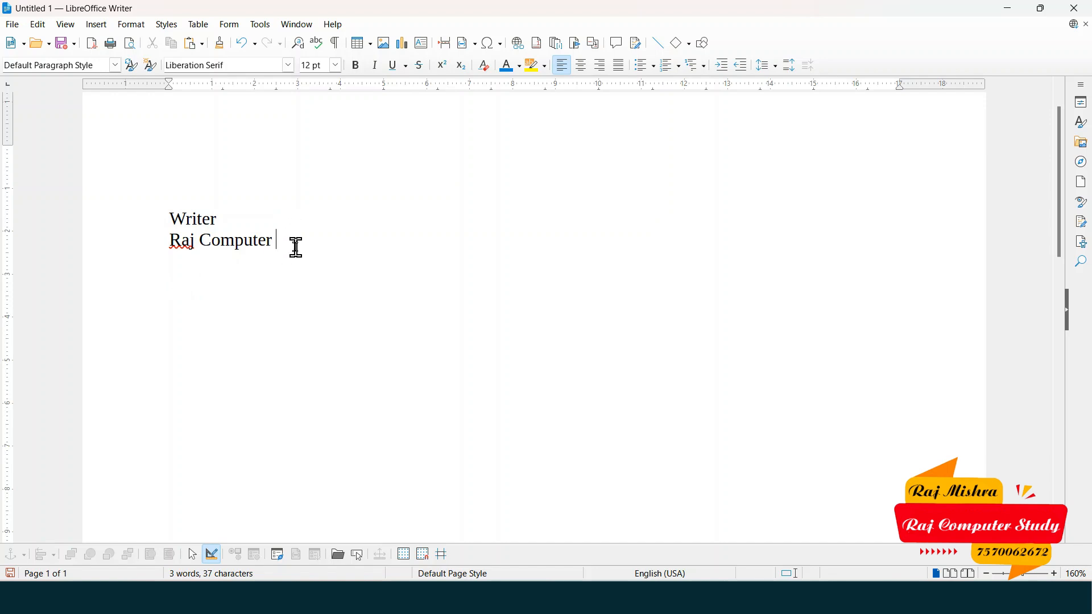
- Paste 'Writer' onto two new lines below 'Raj Computer'
key(Return)
key(ctrl+v)
key(Return)
key(ctrl+v)
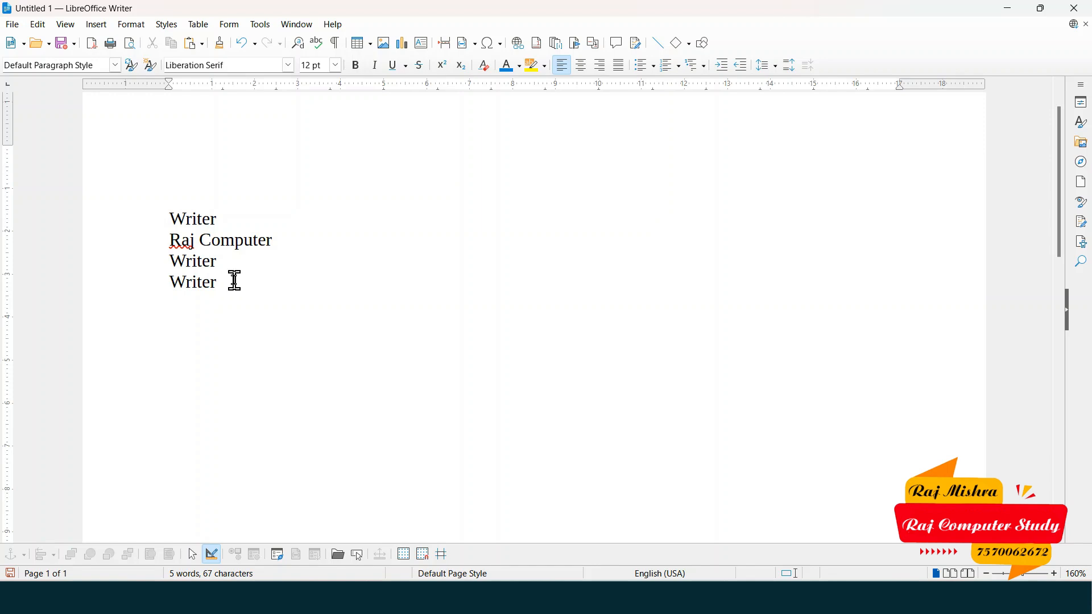
click(40, 24)
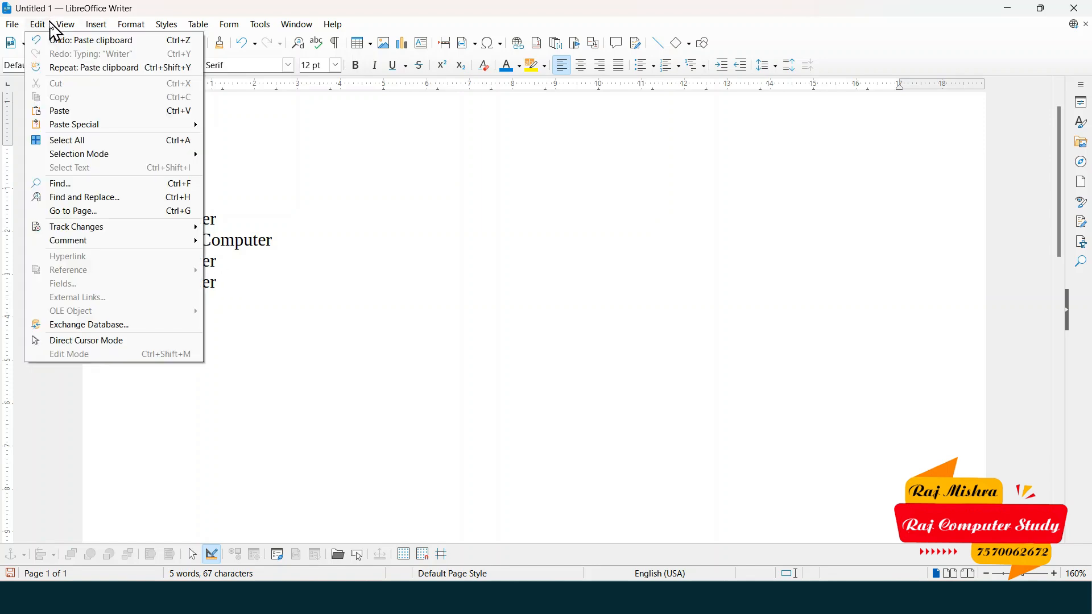
mouse_move(73, 130)
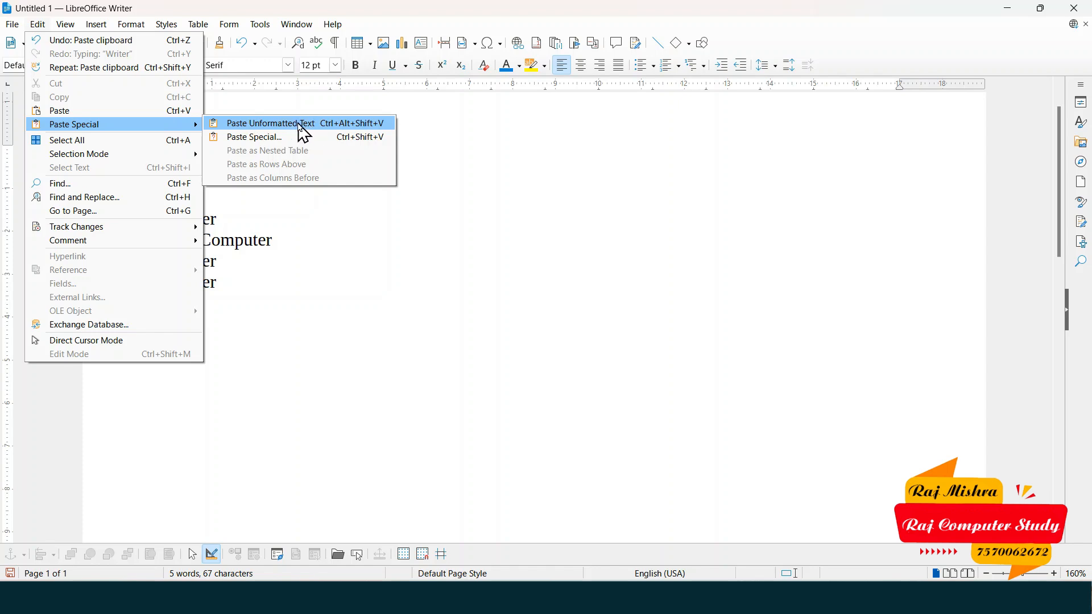
click(285, 268)
drag(163, 216, 226, 216)
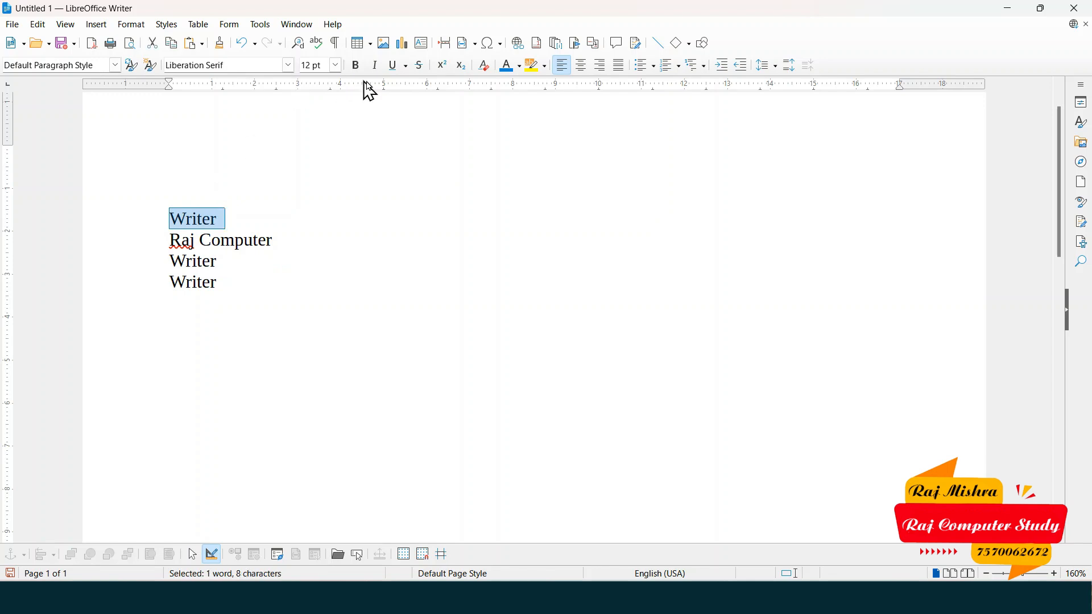
click(356, 65)
click(375, 65)
click(507, 66)
click(394, 64)
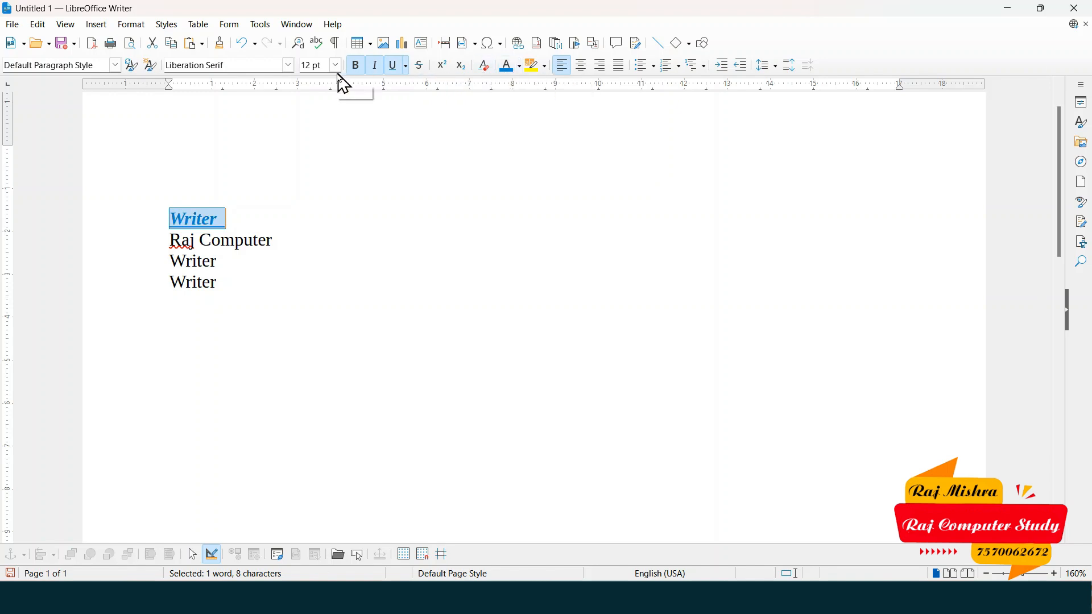
click(290, 66)
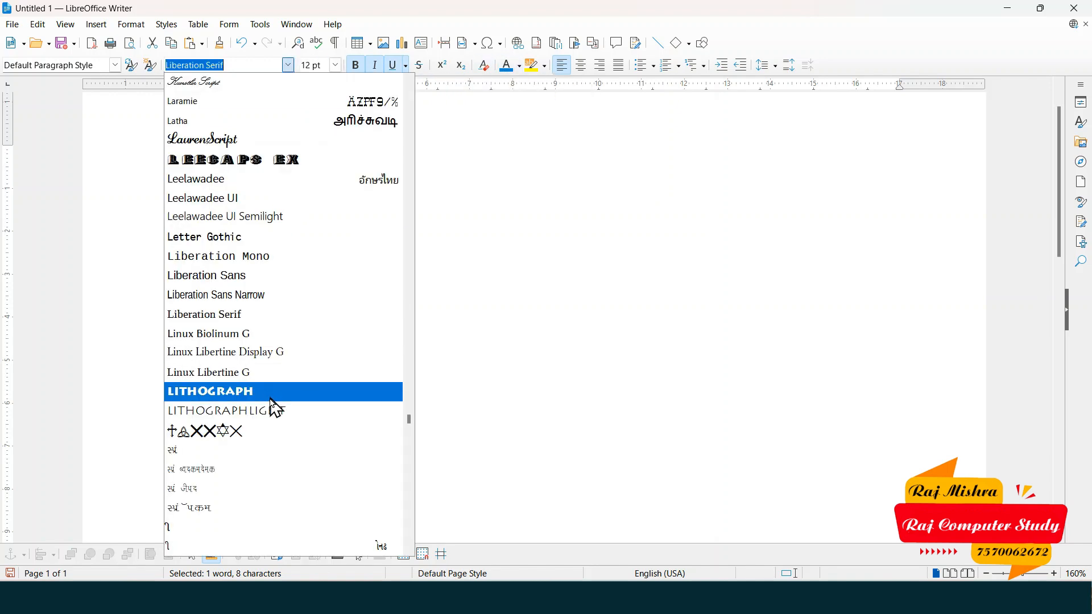
scroll(277, 406, down, 3)
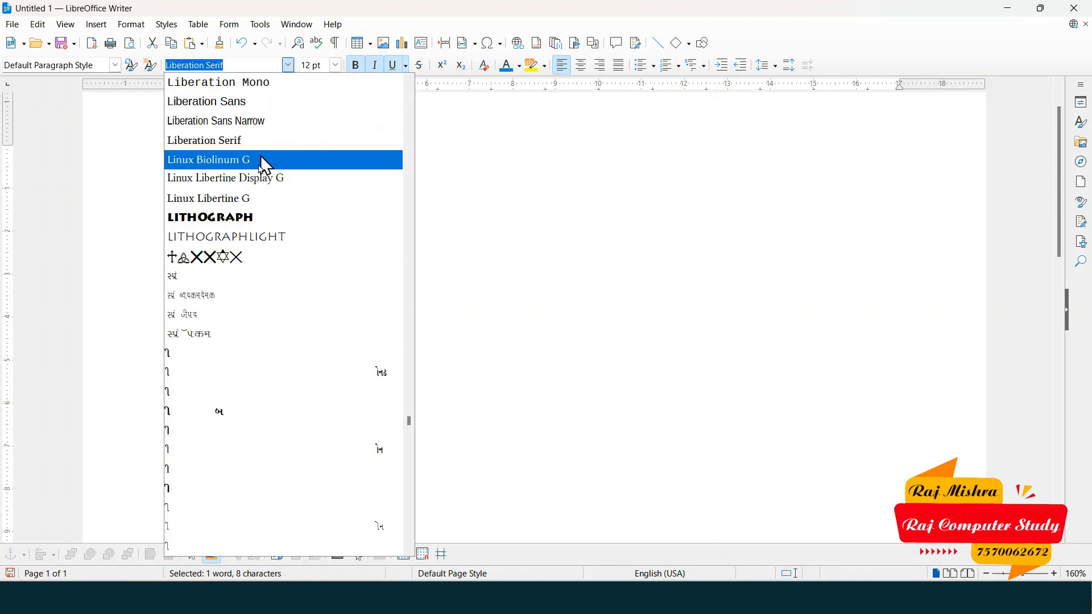
scroll(267, 301, down, 3)
scroll(270, 296, up, 4)
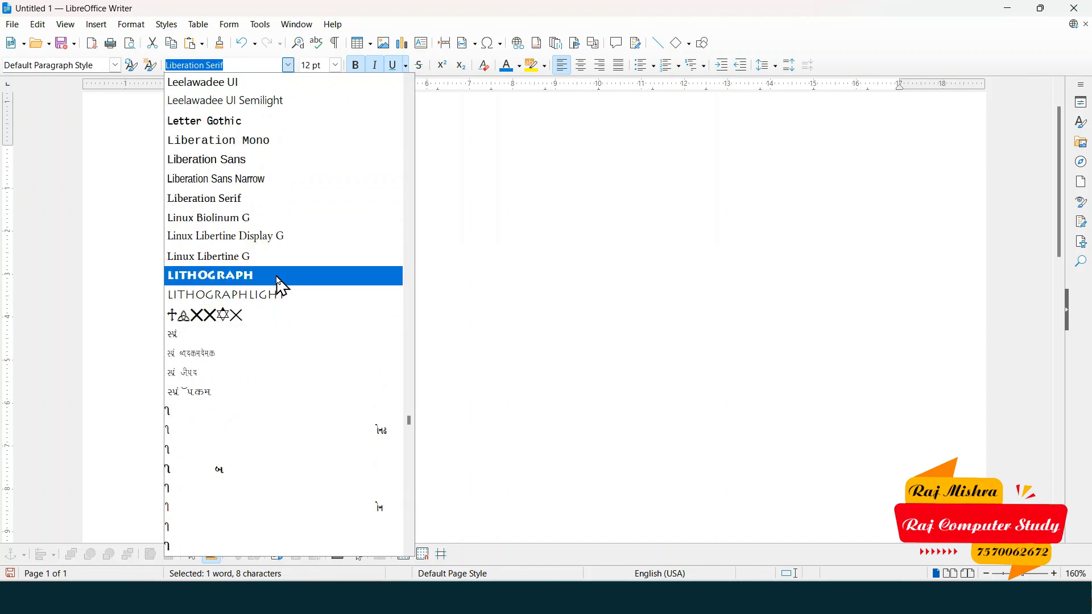
click(277, 279)
click(258, 215)
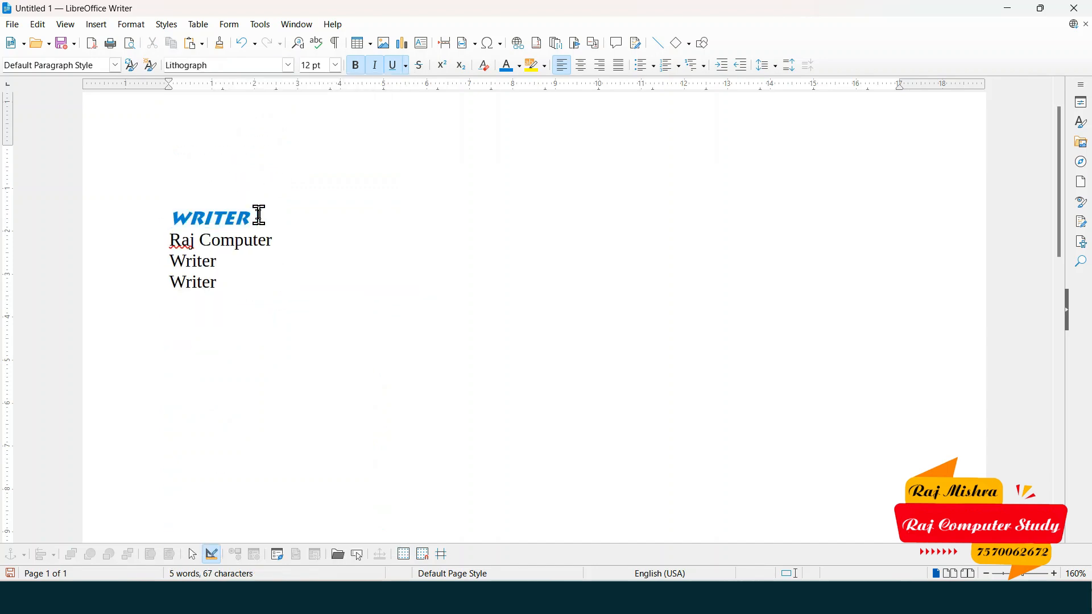
double_click(165, 220)
click(275, 331)
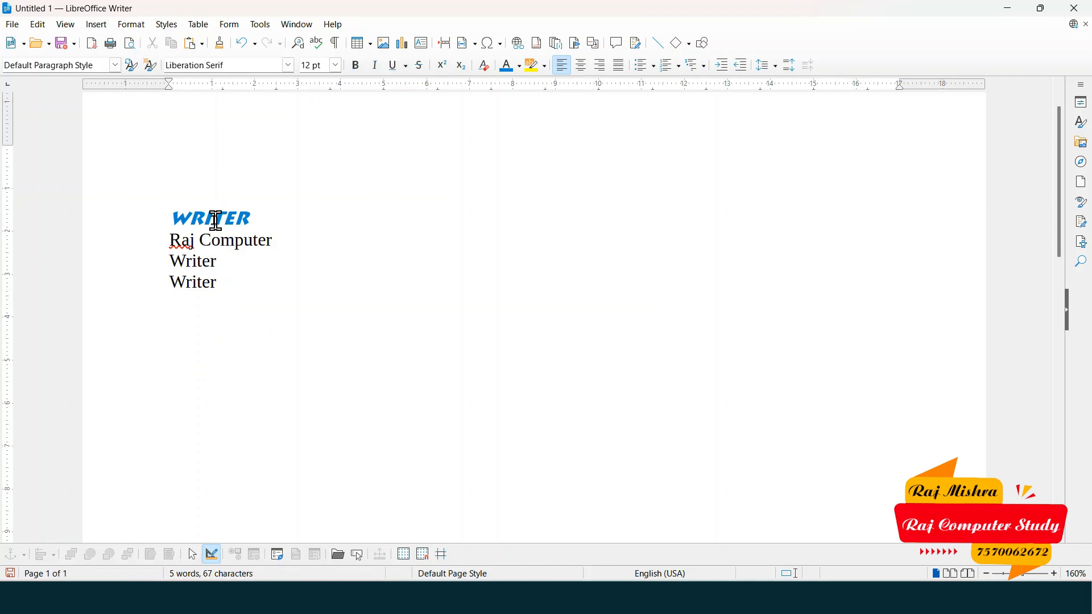
- Select the WRITER heading and add an empty paragraph below the last 'Writer' line
drag(170, 219, 265, 216)
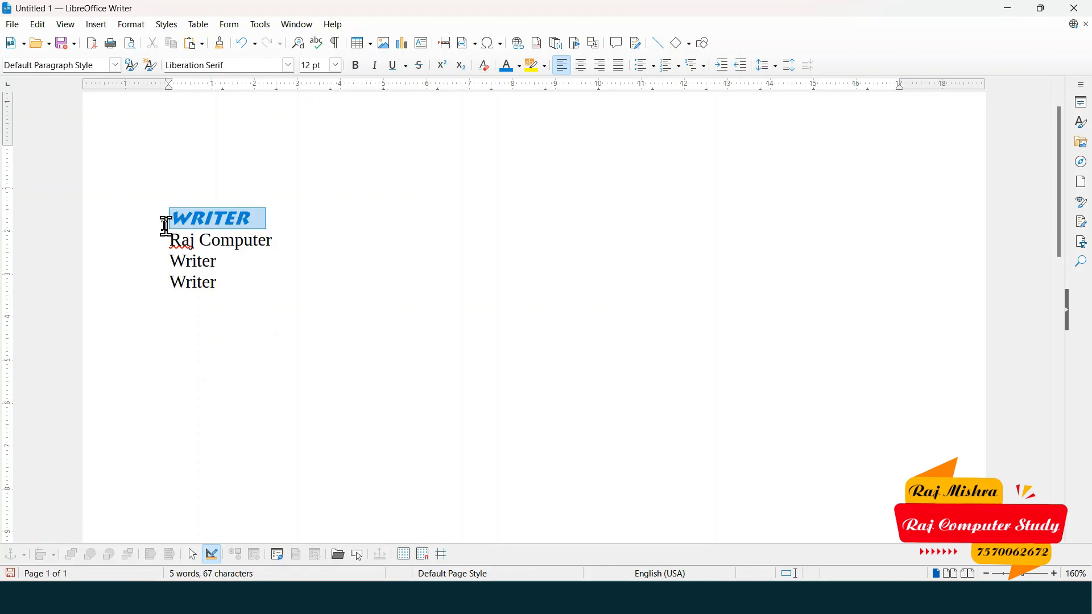
drag(170, 223, 147, 227)
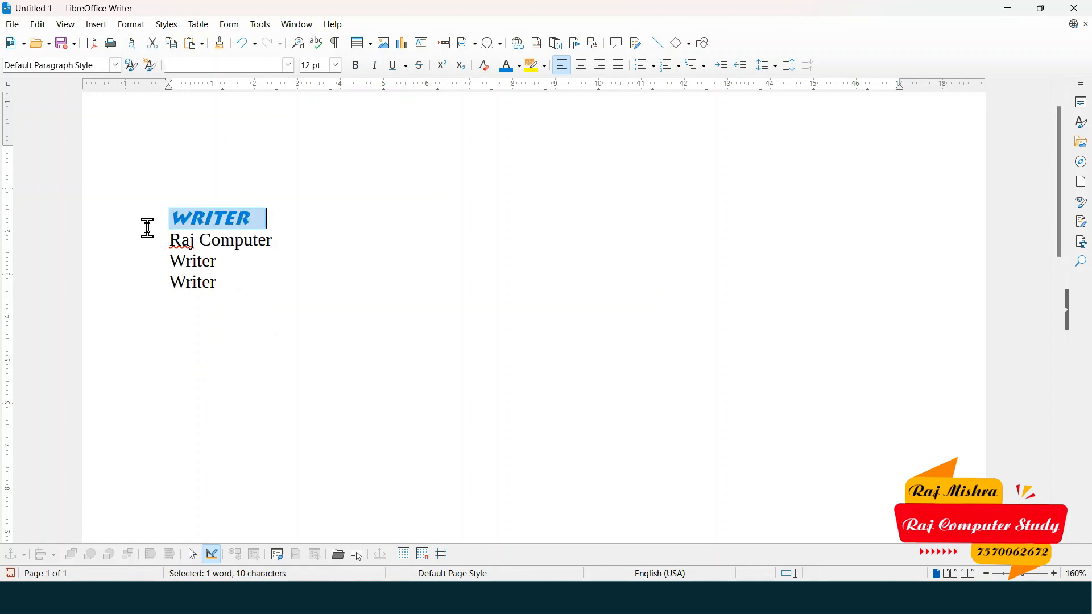
click(177, 224)
drag(177, 217, 258, 219)
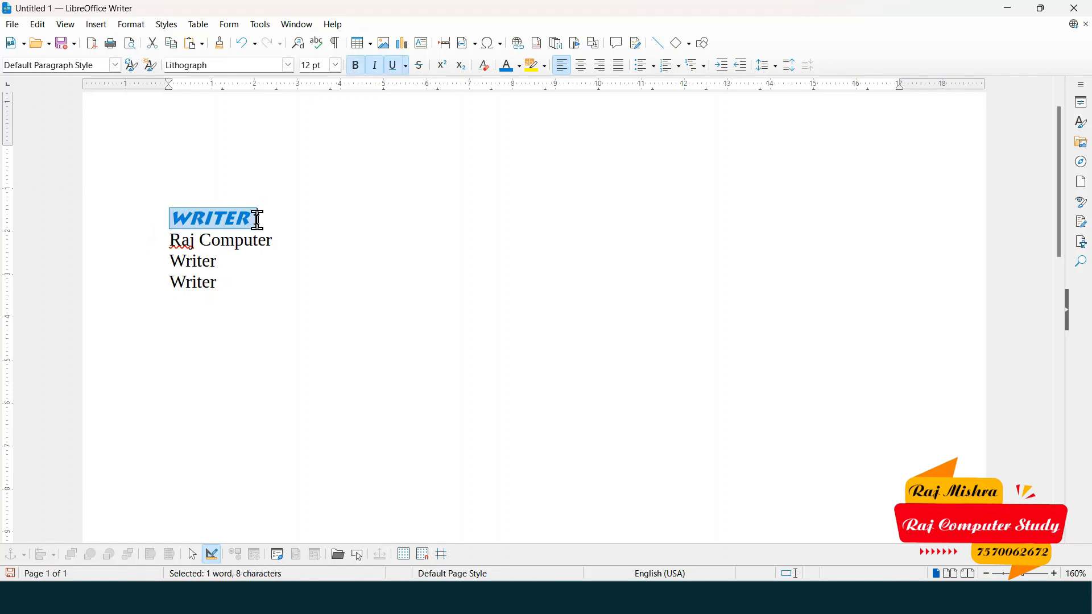
key(Down)
key(Down)
key(Down)
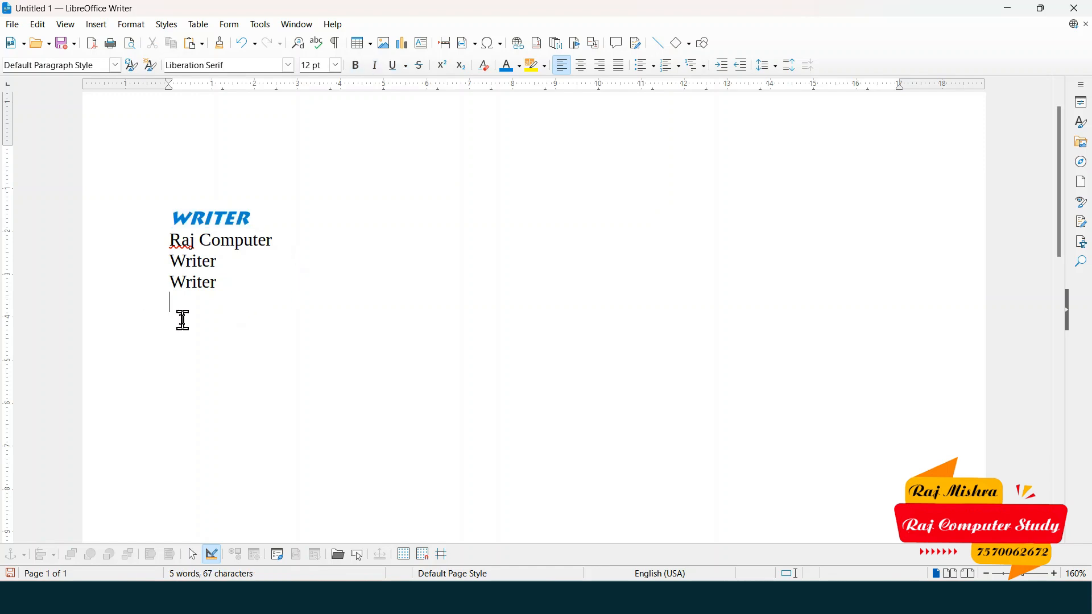
key(Return)
drag(165, 213, 275, 212)
click(190, 342)
drag(165, 219, 264, 219)
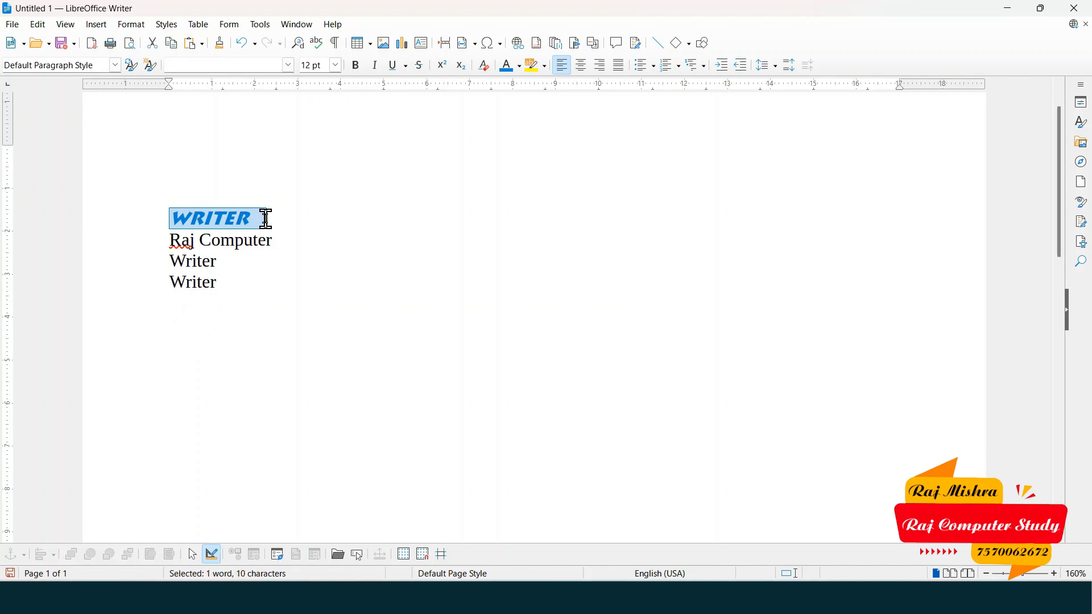
click(188, 341)
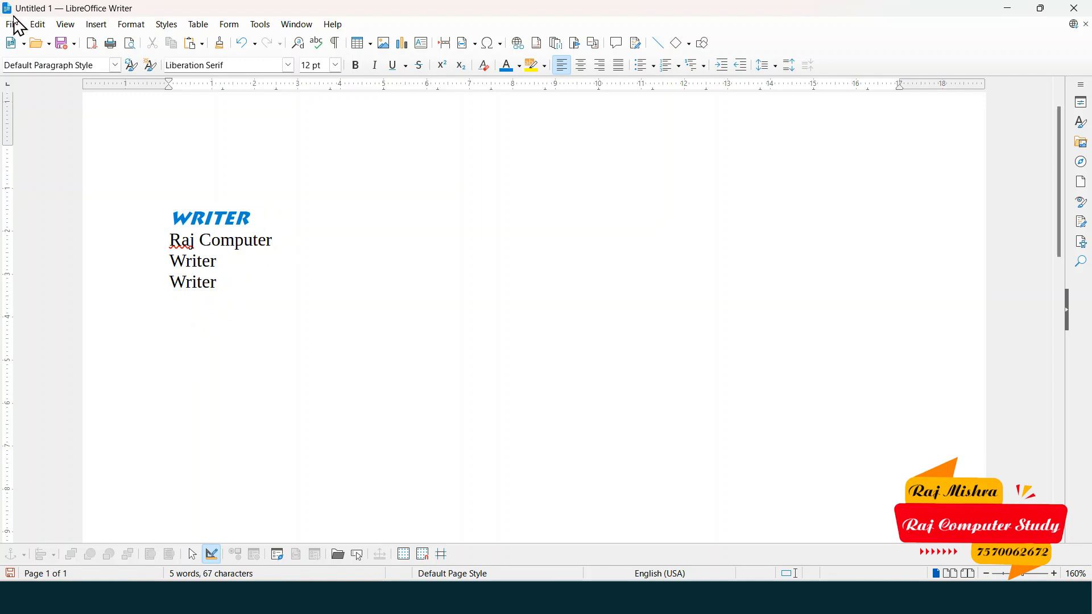
- Paste the heading as unformatted text via Paste Special, giving a plain 'Writer' line
click(38, 26)
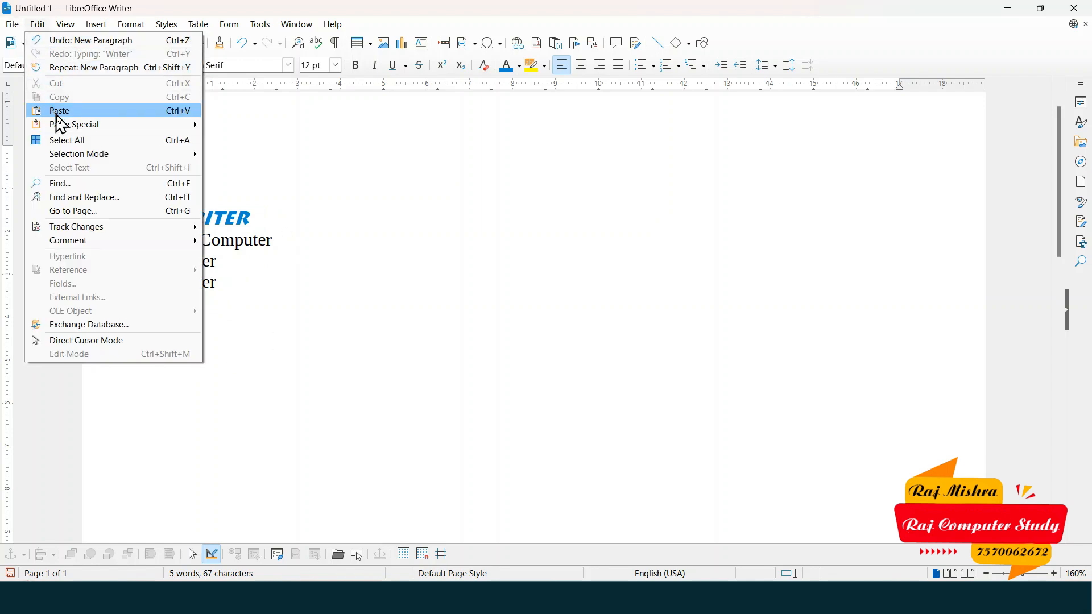
mouse_move(137, 132)
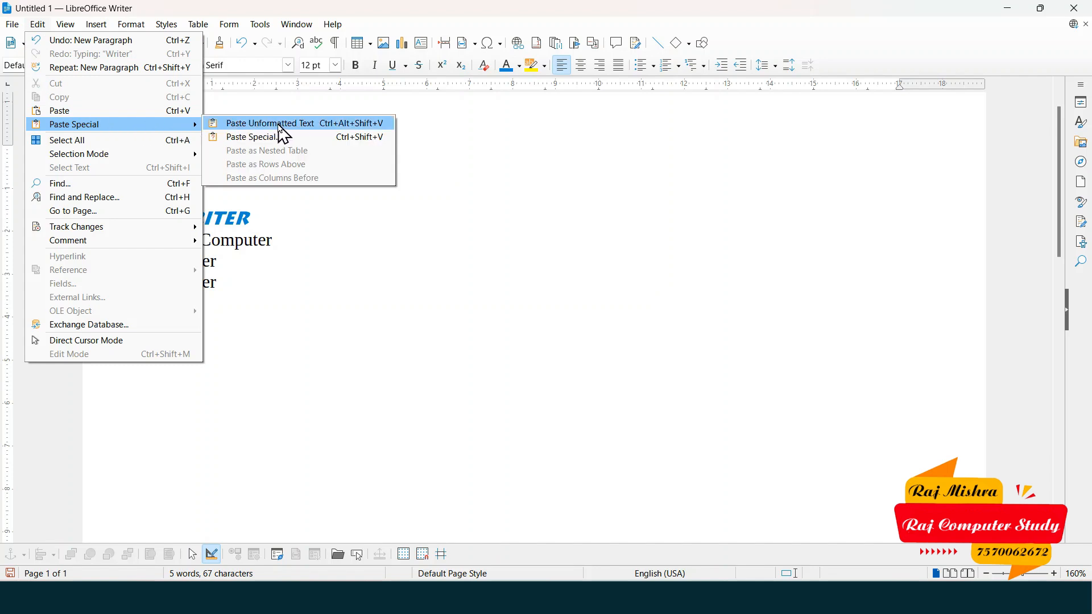
click(299, 124)
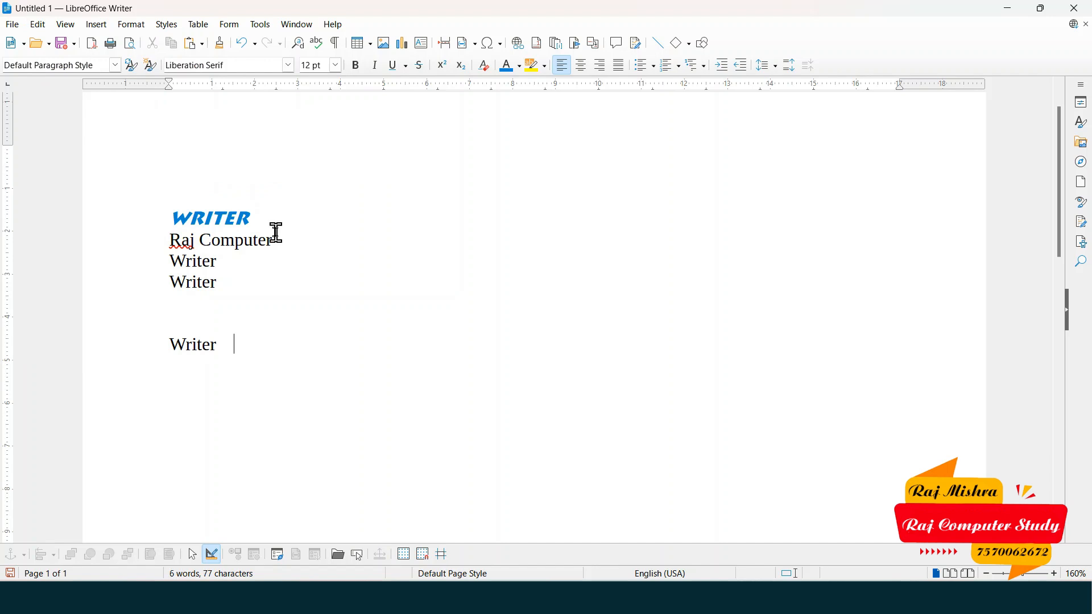
click(201, 344)
- On a new line below the plain 'Writer', paste the blue bold-italic WRITER heading
drag(162, 221, 254, 219)
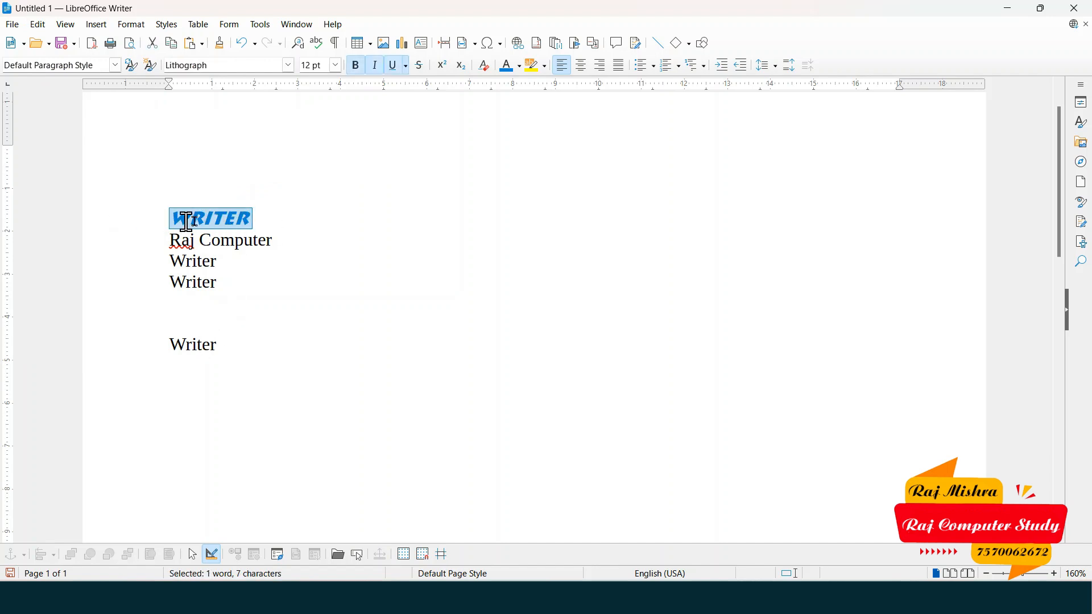
click(178, 346)
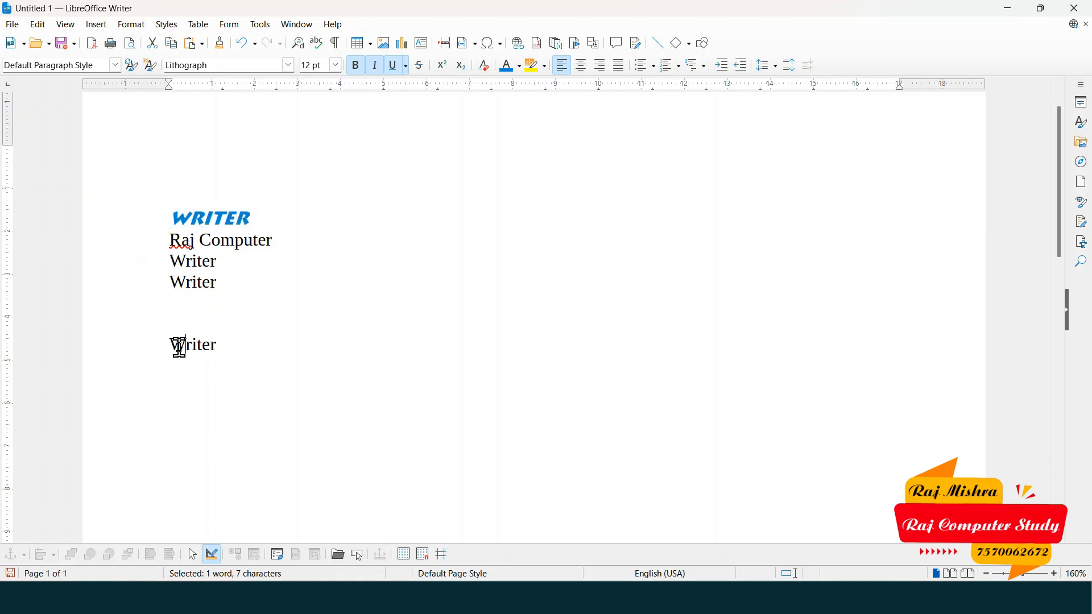
drag(168, 349, 234, 353)
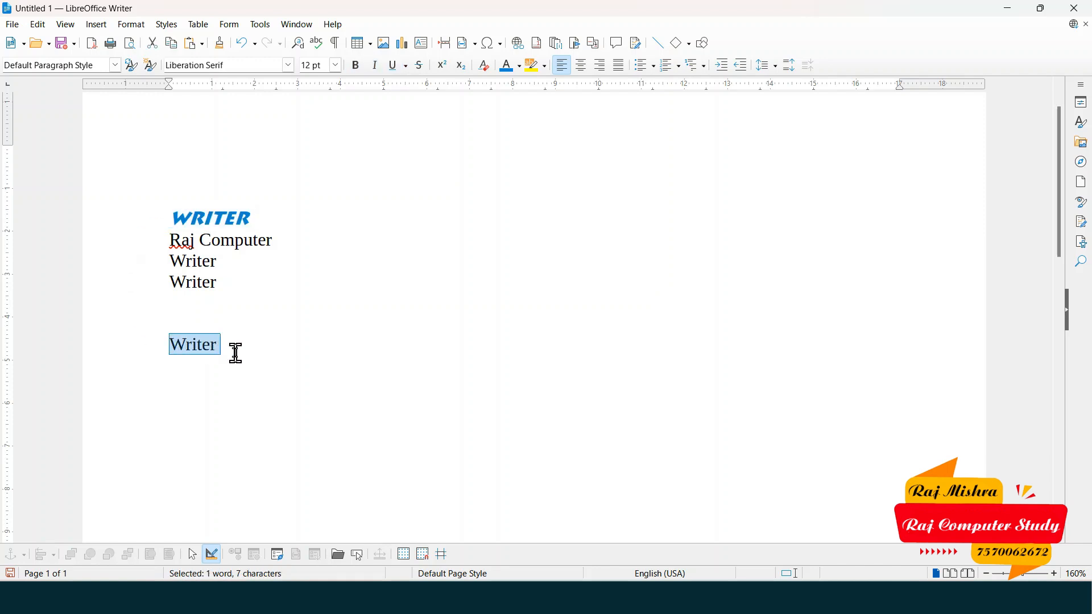
click(185, 210)
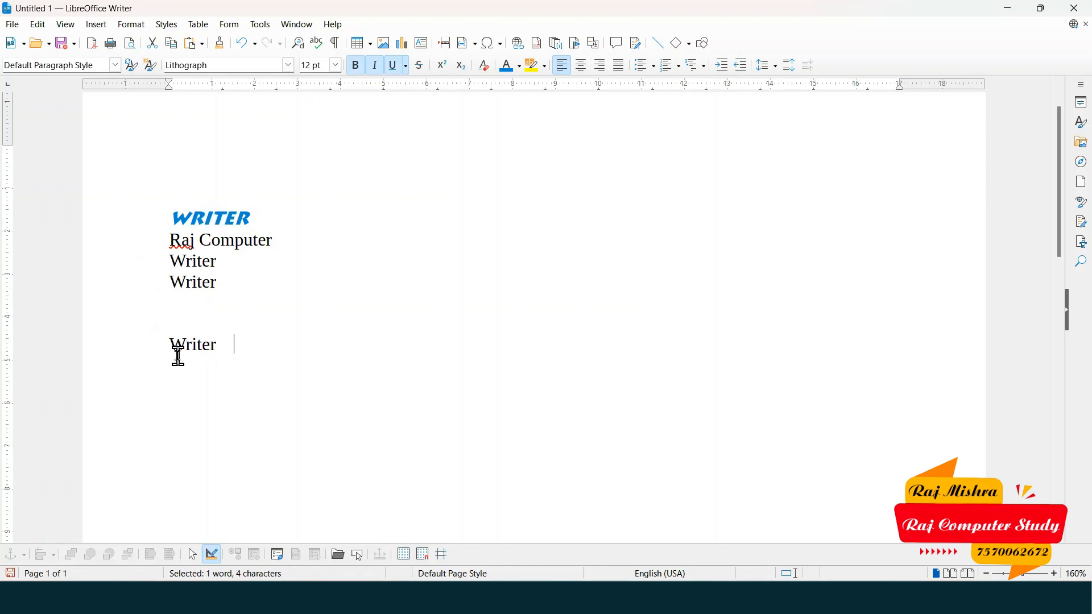
click(126, 345)
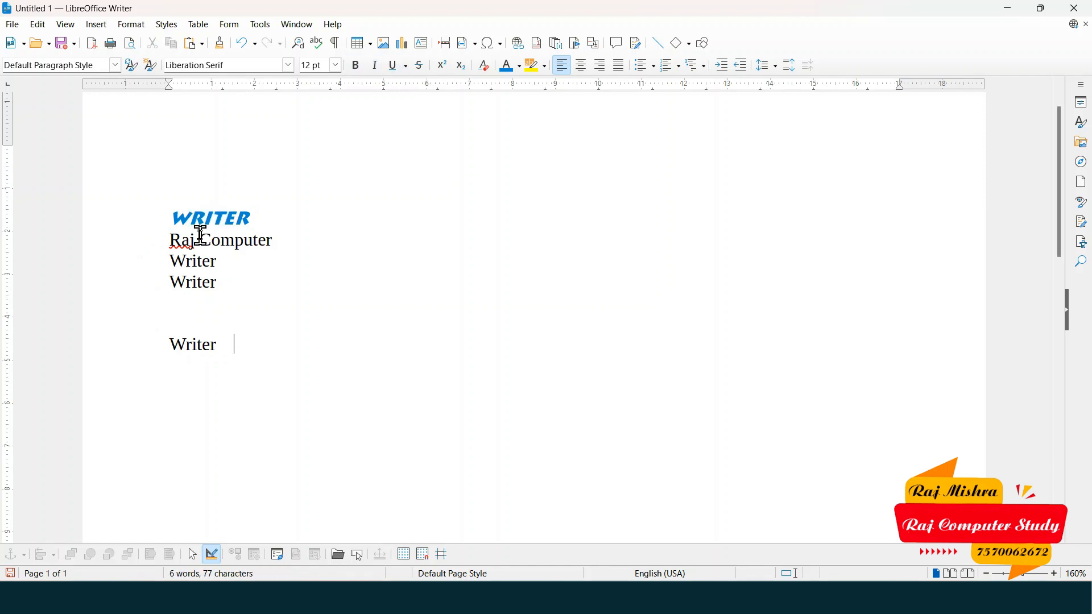
drag(169, 218, 257, 219)
key(ctrl+c)
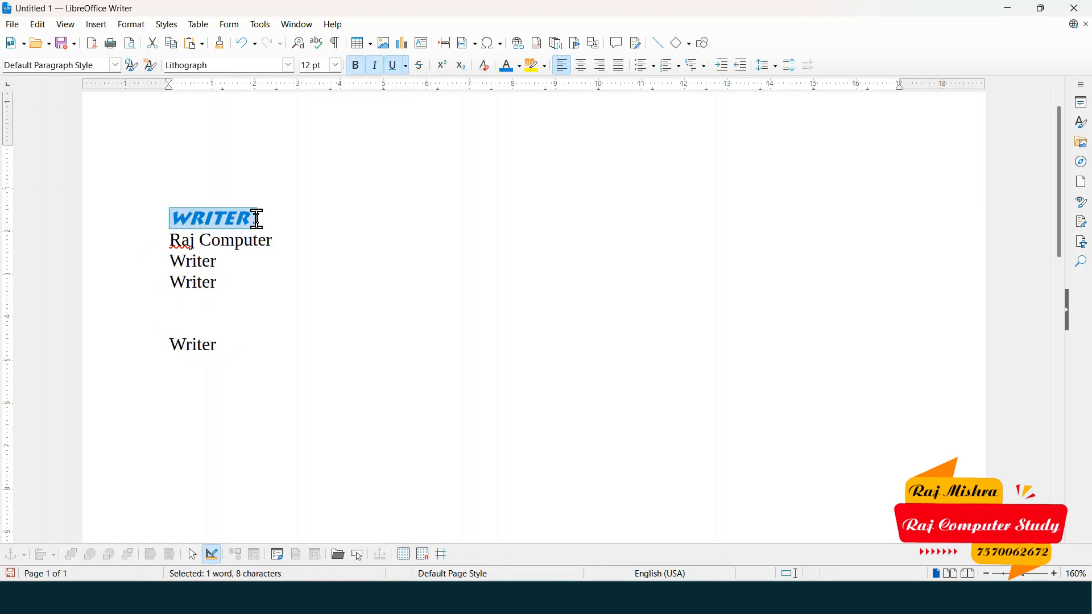
click(214, 387)
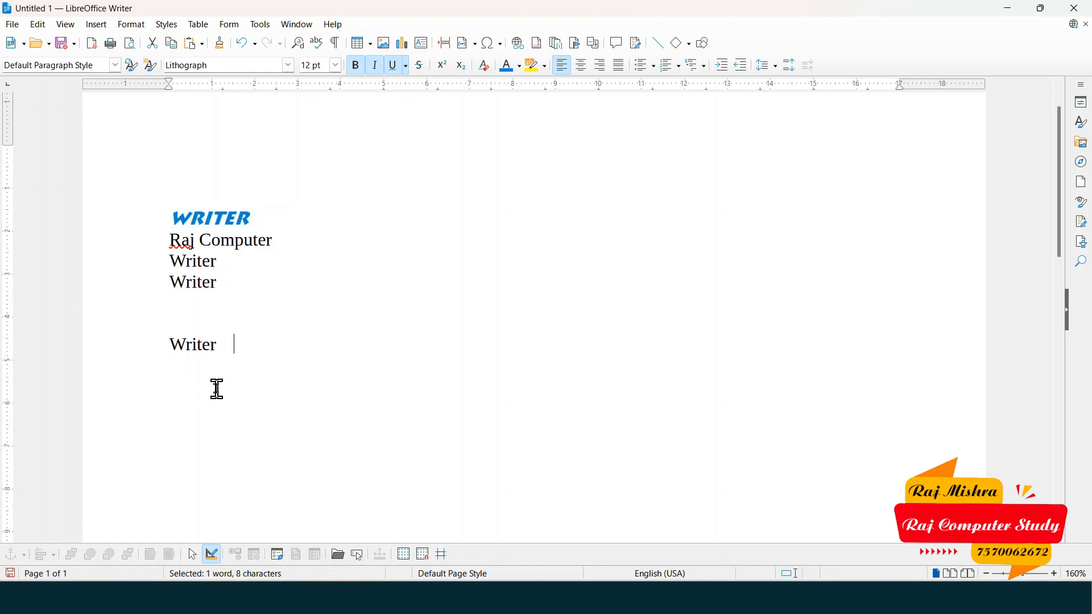
key(Return)
key(Return)
key(Return)
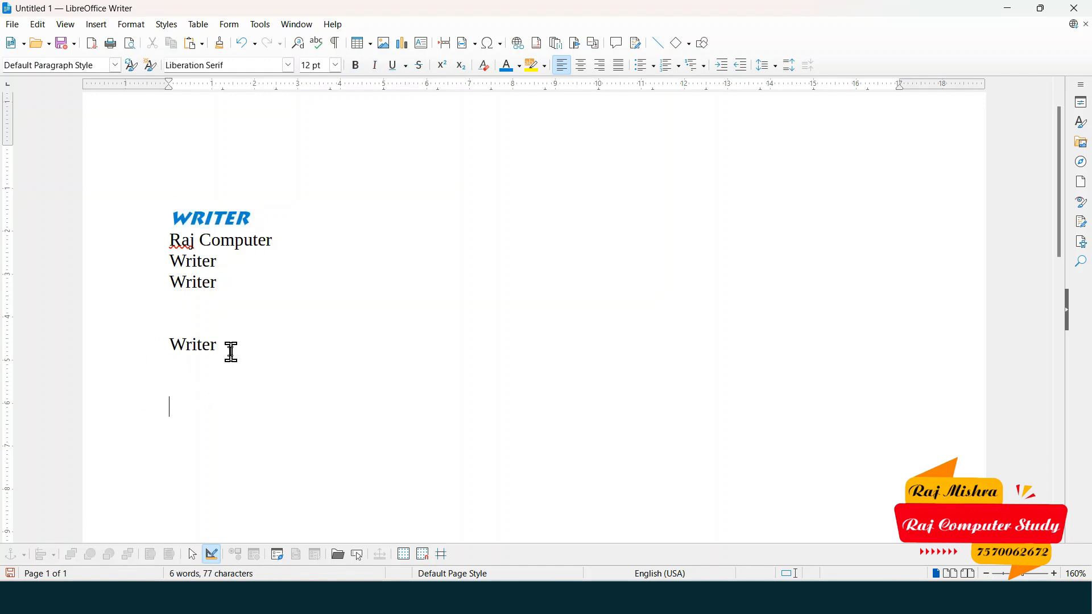
key(ctrl+v)
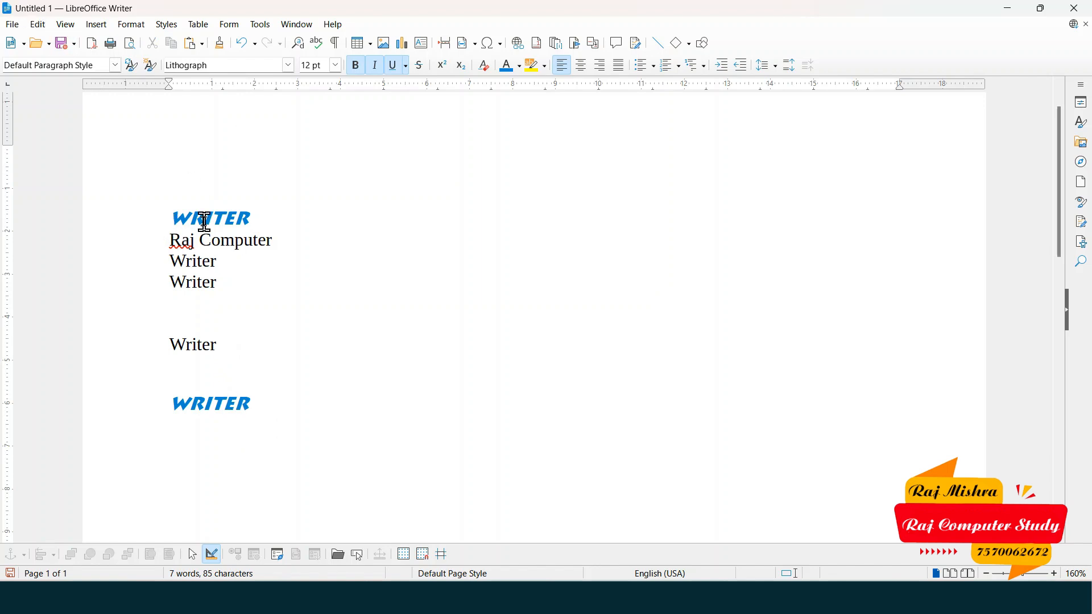
click(13, 24)
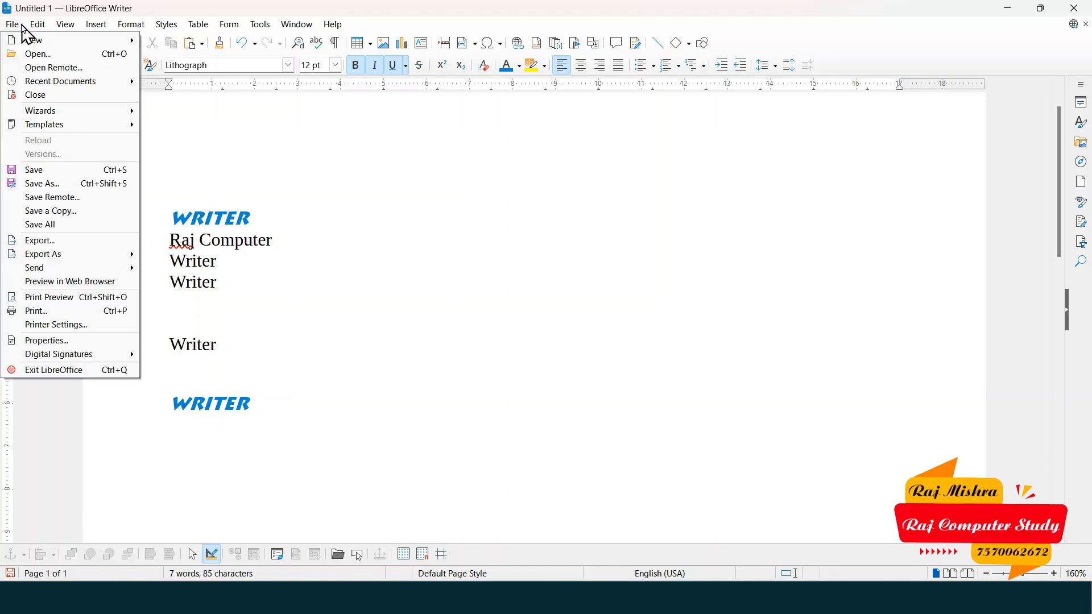
mouse_move(28, 26)
mouse_move(89, 125)
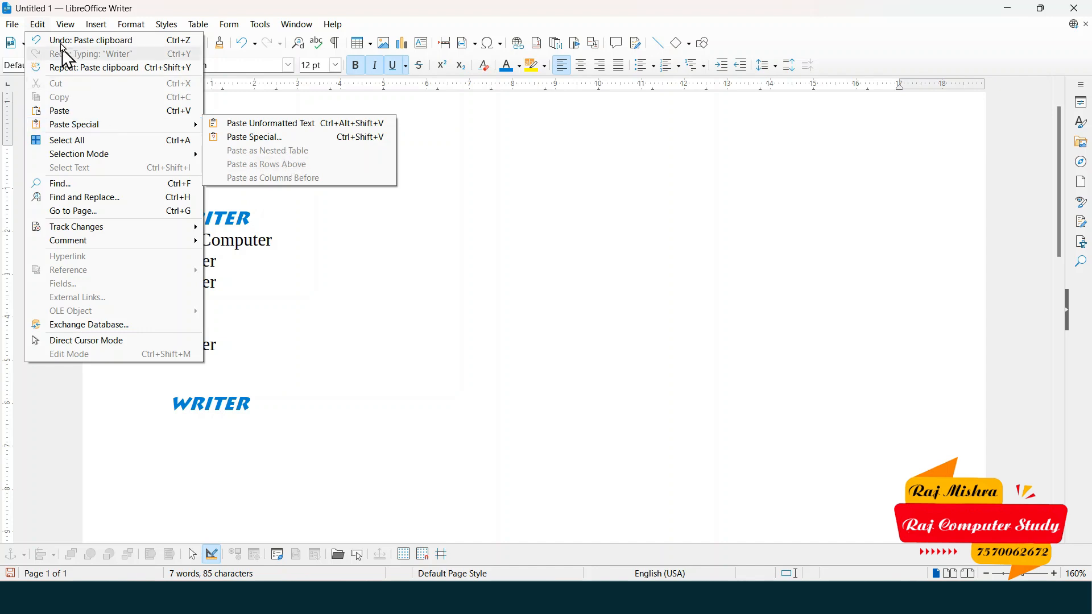
mouse_move(65, 25)
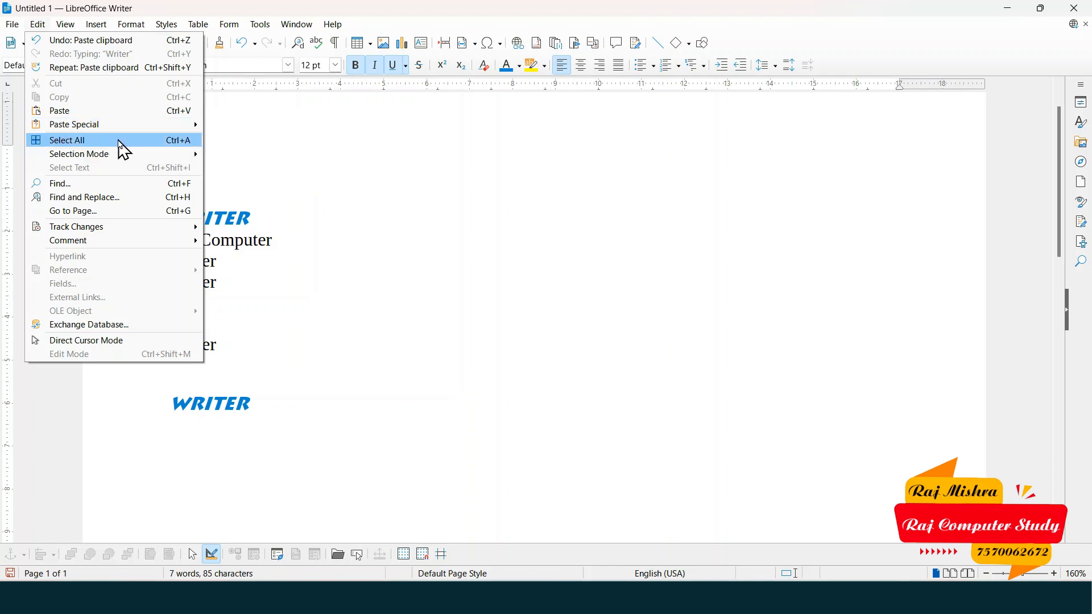
click(203, 219)
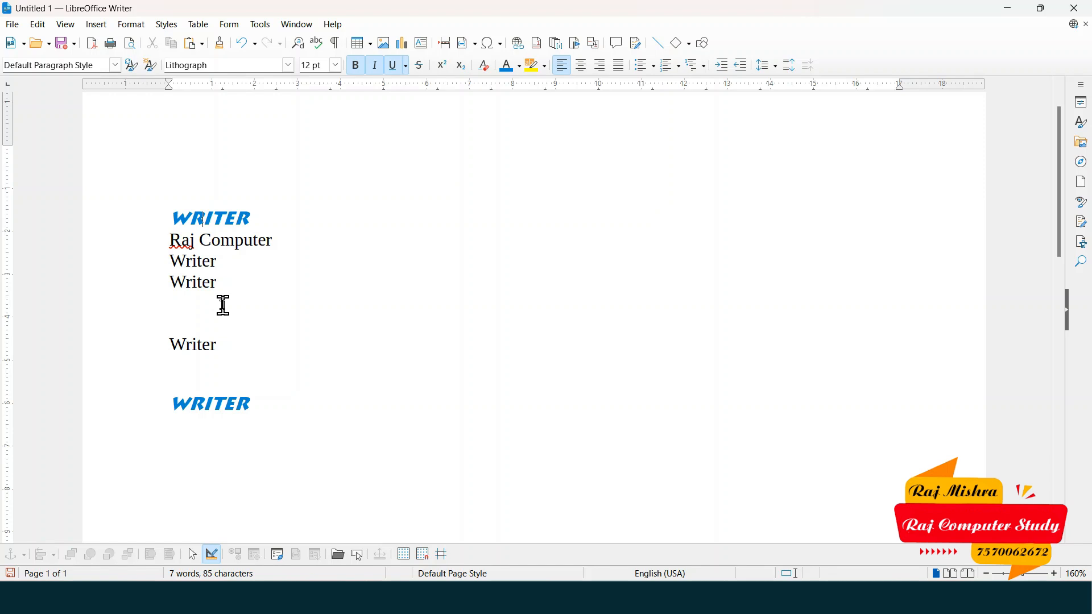
- Select all of the document's text with Edit > Select All
key(ctrl+a)
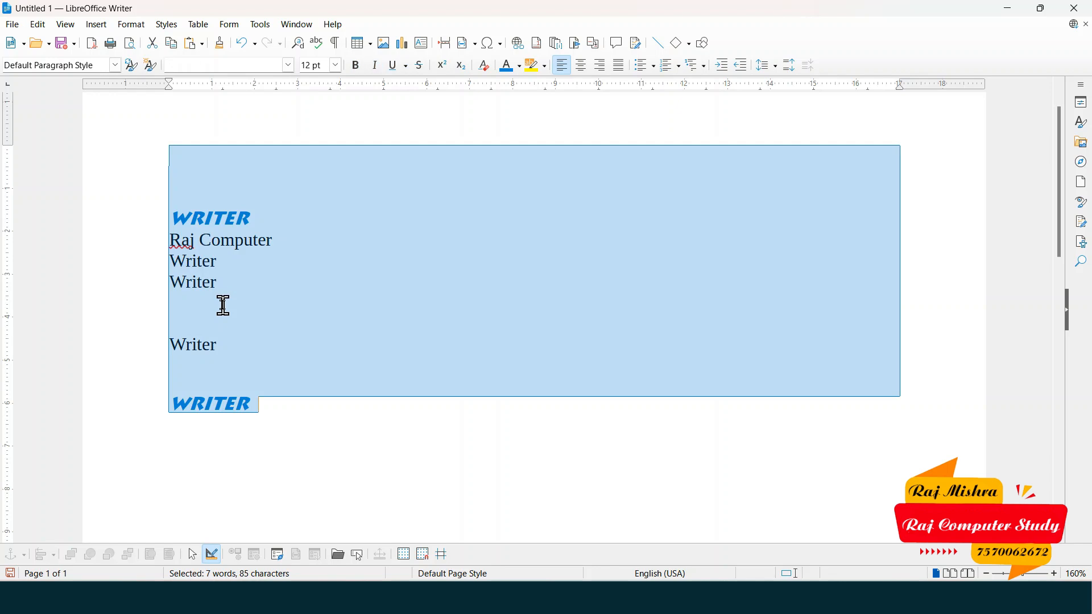
click(223, 305)
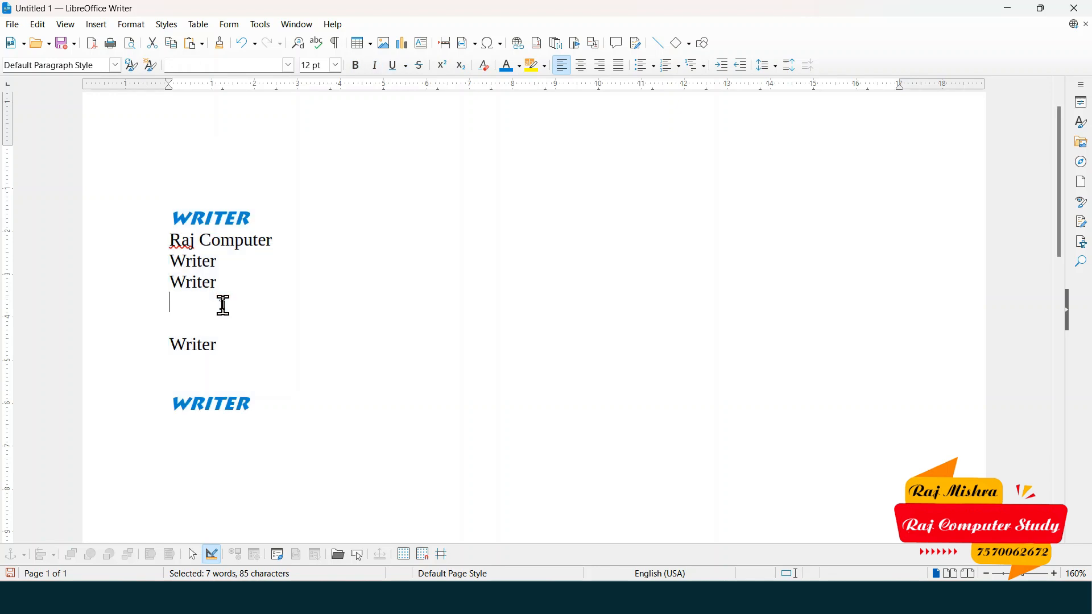
click(38, 25)
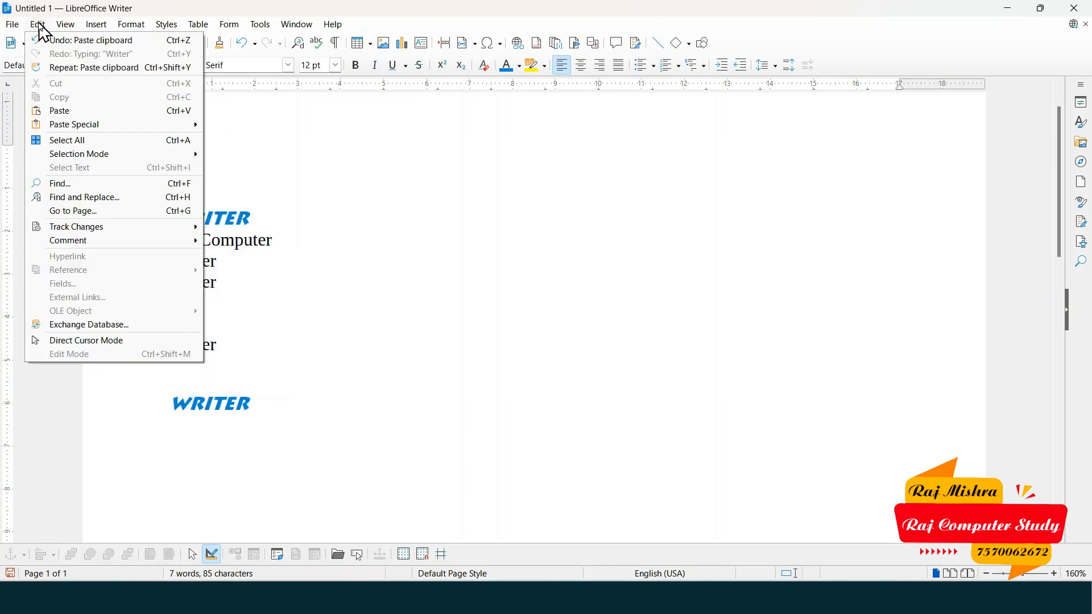
click(80, 142)
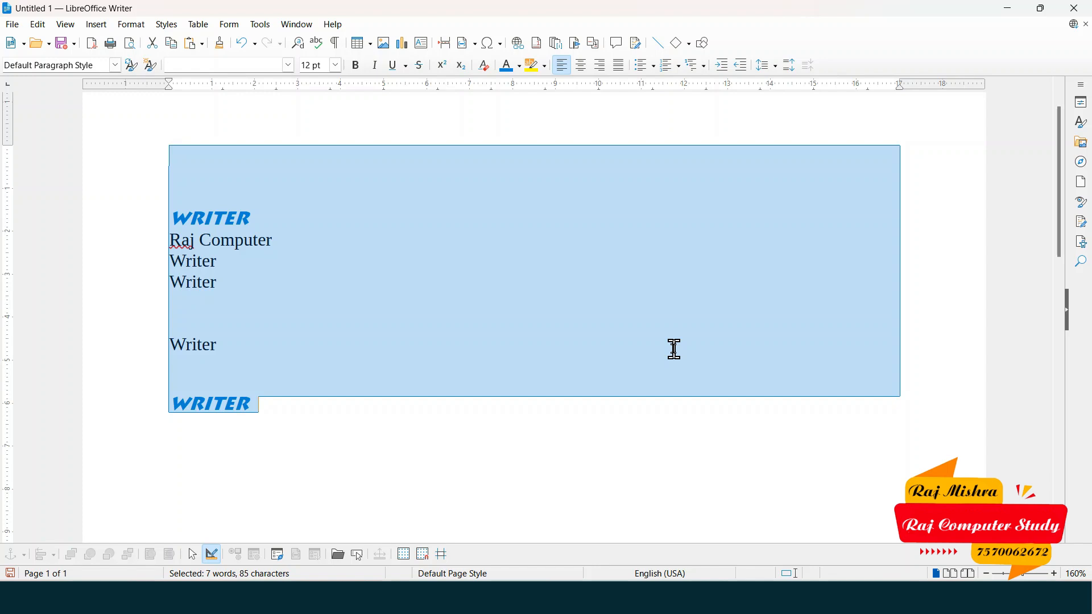
- Delete the selected text, then undo to restore all seven words
key(Delete)
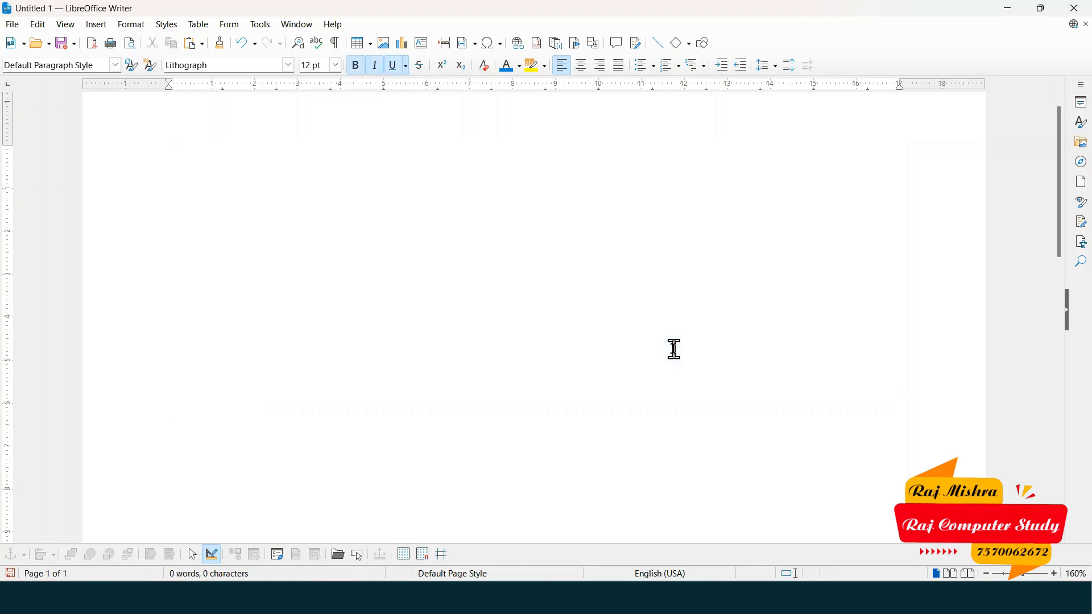
key(ctrl+z)
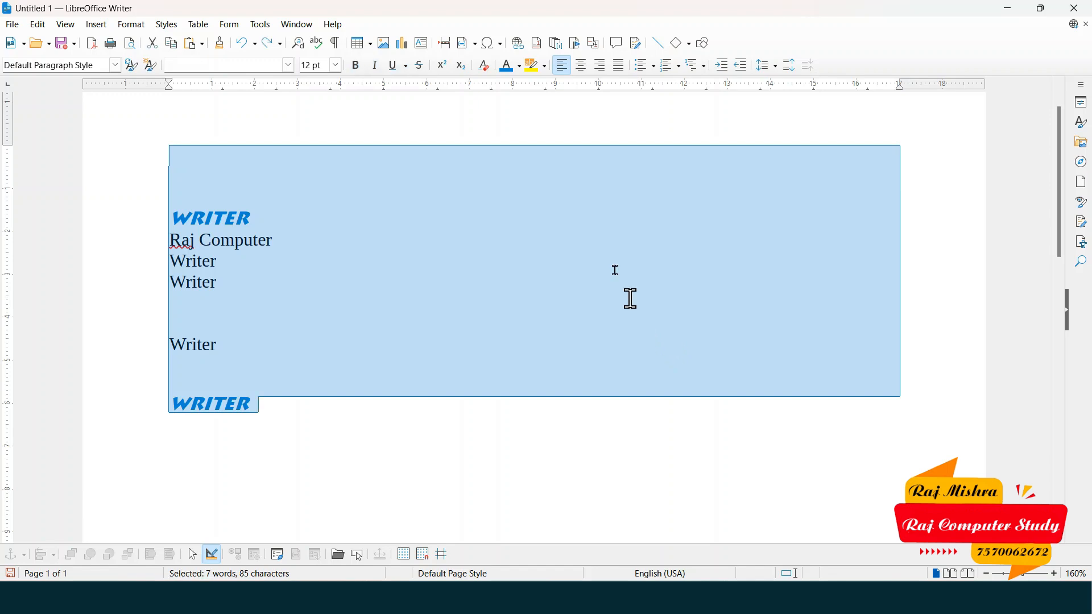
click(37, 25)
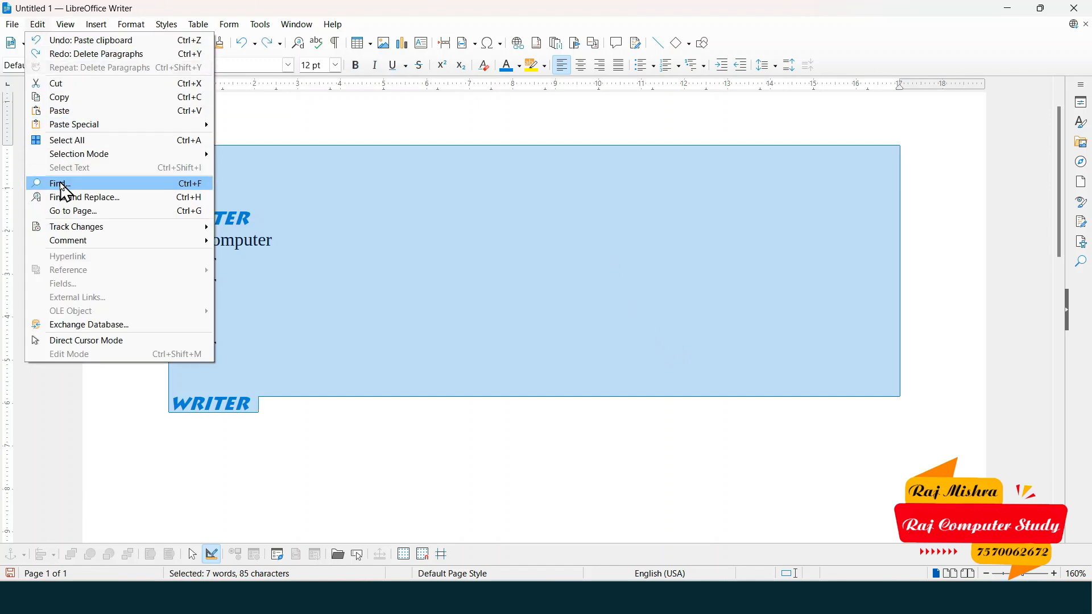
- Delete the selected WRITER and Writer sample lines, leaving the page at 0 words
mouse_move(79, 159)
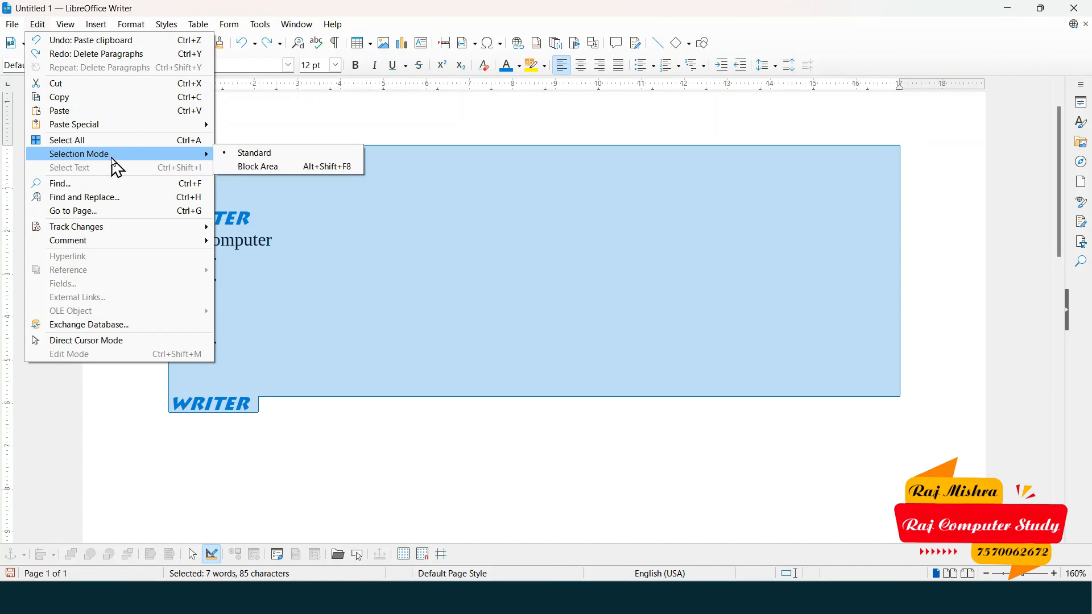
click(341, 347)
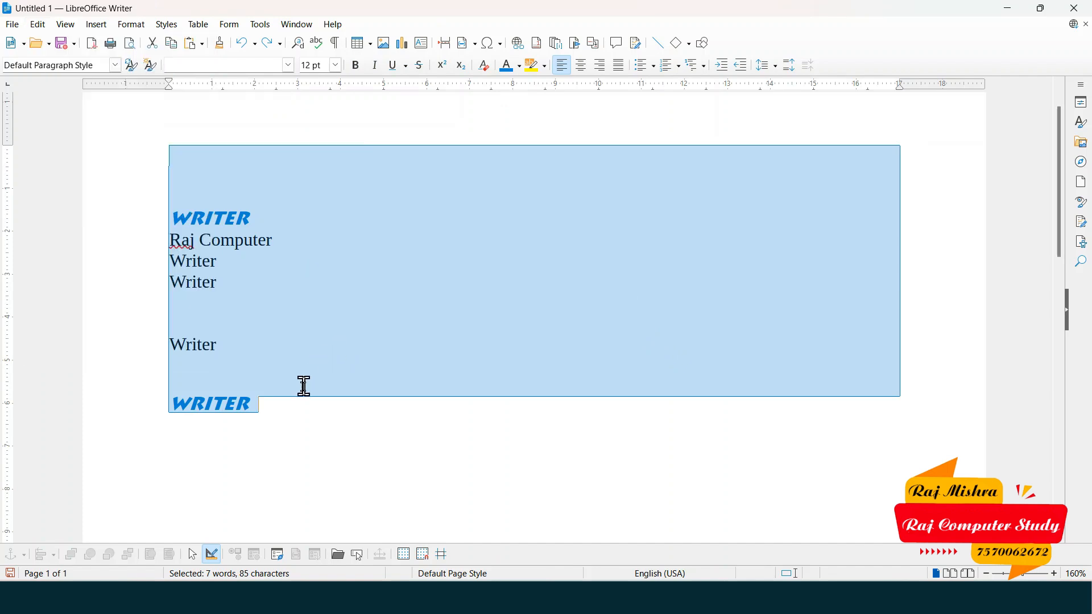
key(Delete)
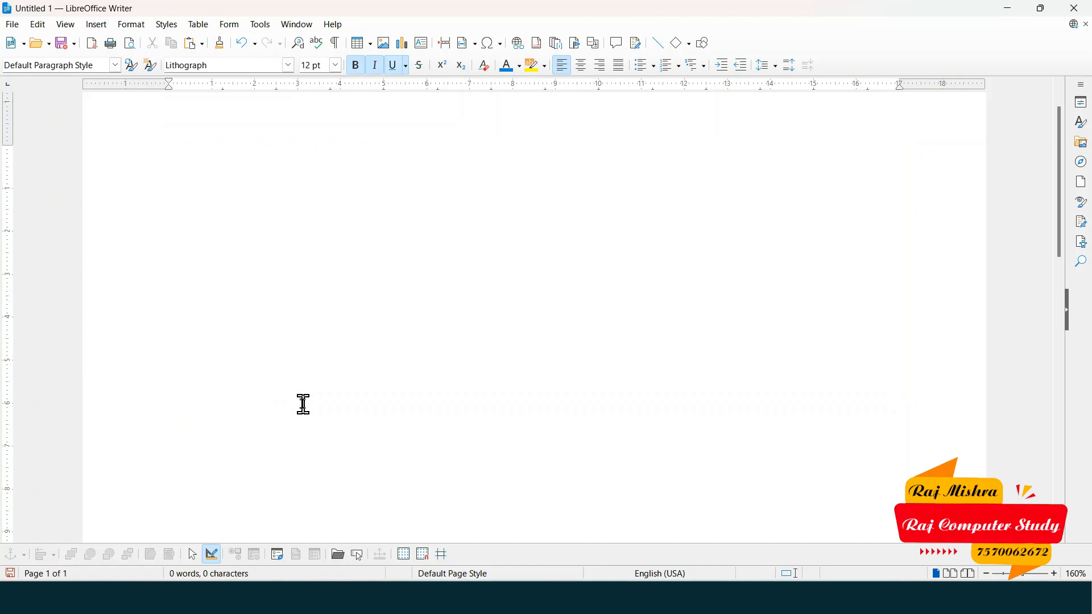
- Type headings STUDENT NAME and COURSE, then rows A/O LEVEL, B/CCC, C/ADCA
scroll(304, 404, up, 4)
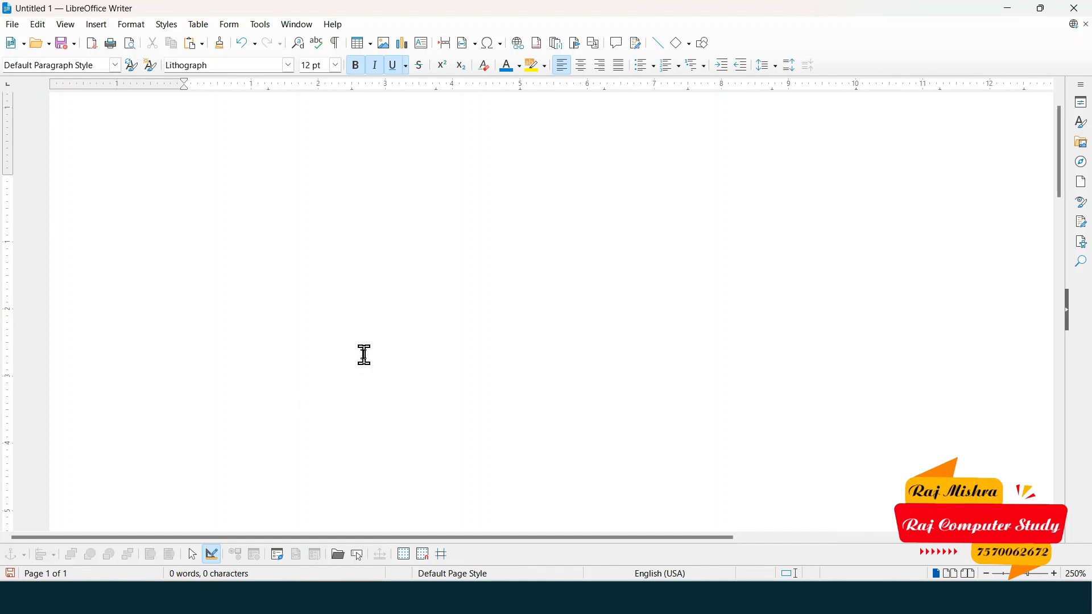
text(STUDENT N)
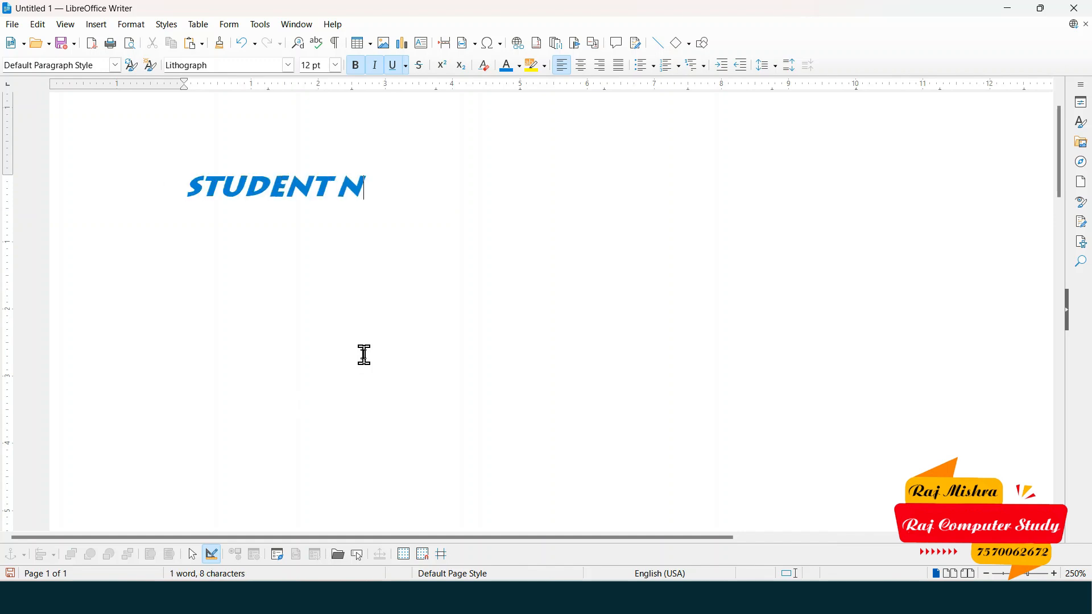
text(AME	)
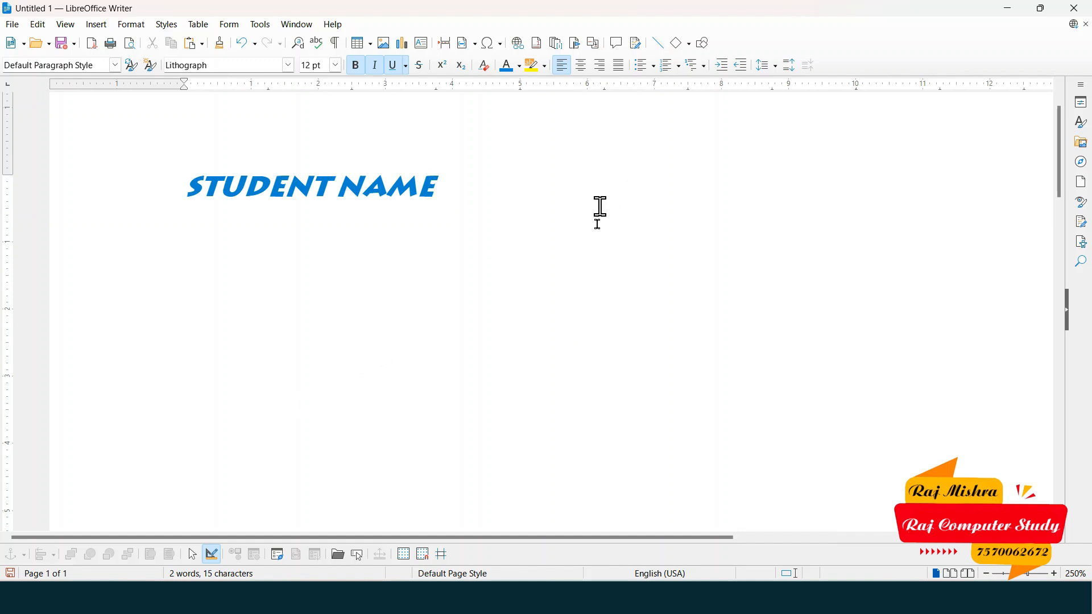
text(COURSE)
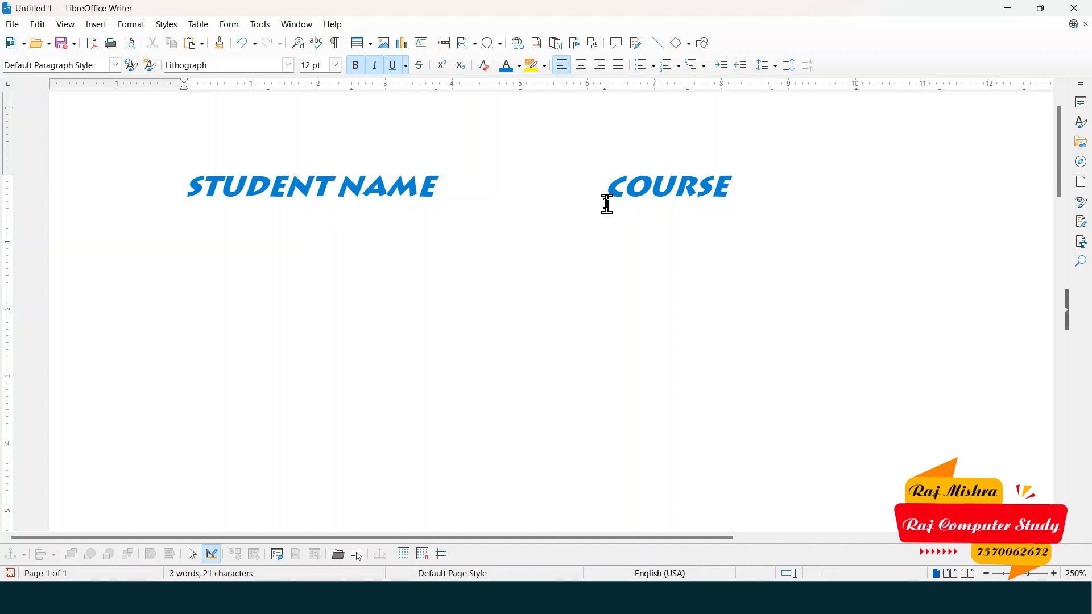
text(A)
key(Return)
click(344, 217)
key(Tab)
key(Tab)
key(Tab)
key(Tab)
key(Tab)
key(Tab)
text(O L)
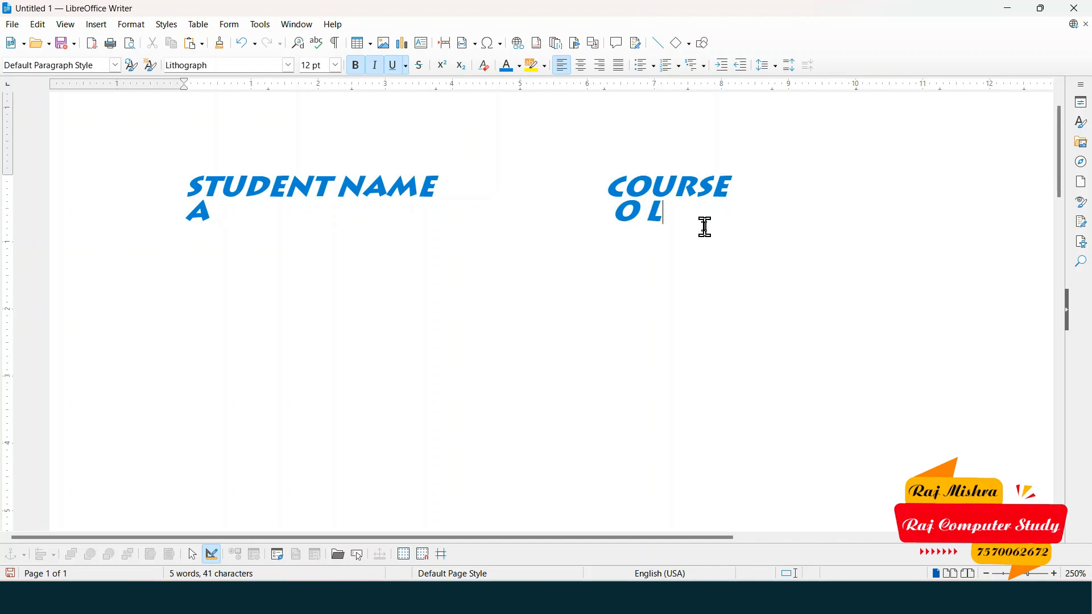
text(EVEL B )
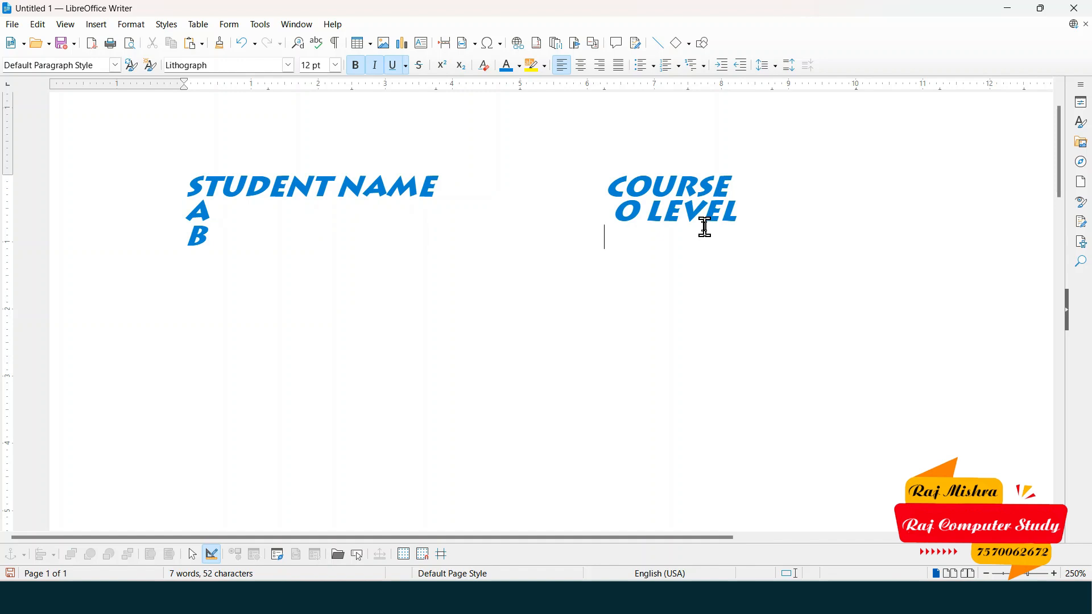
text(CCC )
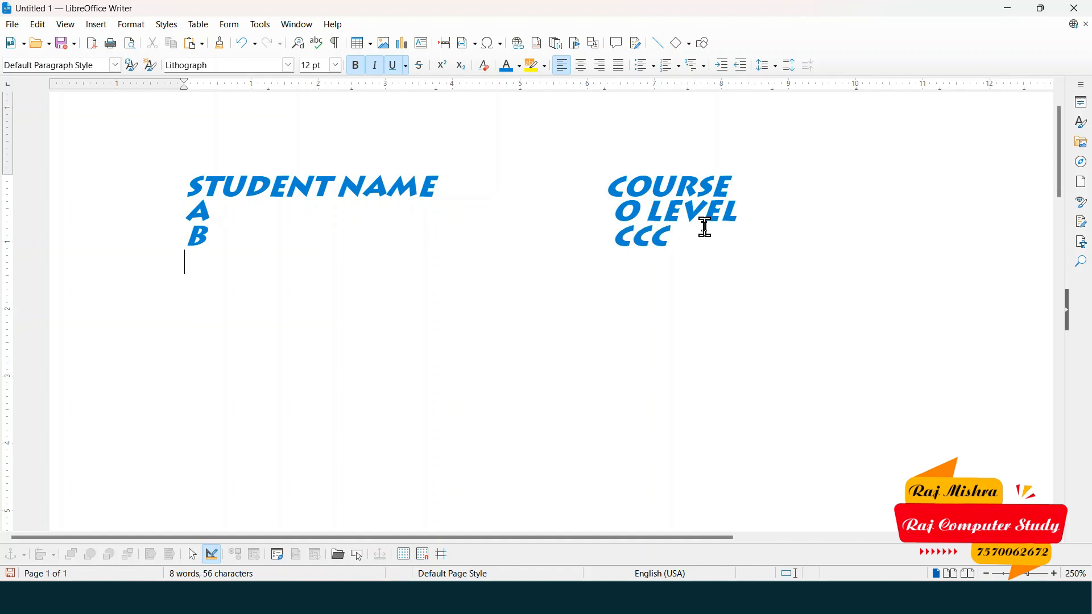
text(C ADCA)
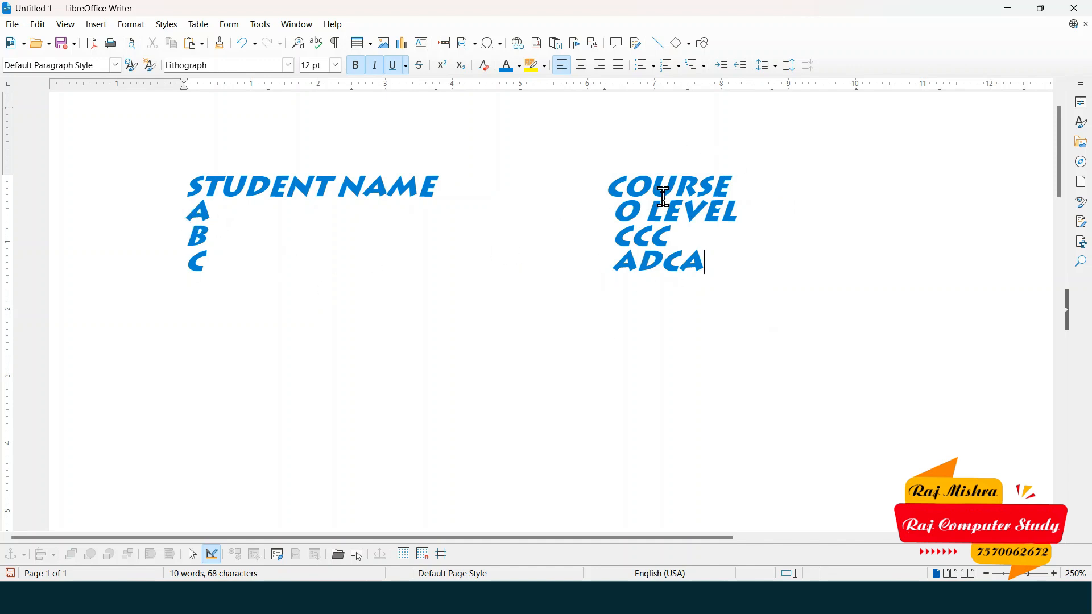
drag(610, 183, 726, 184)
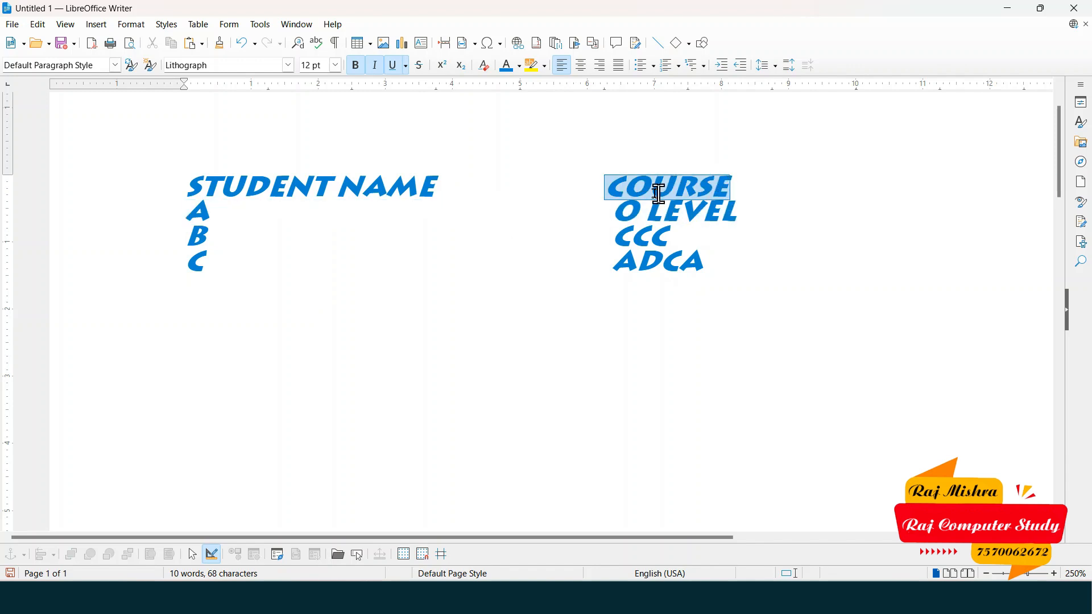
drag(610, 188, 738, 267)
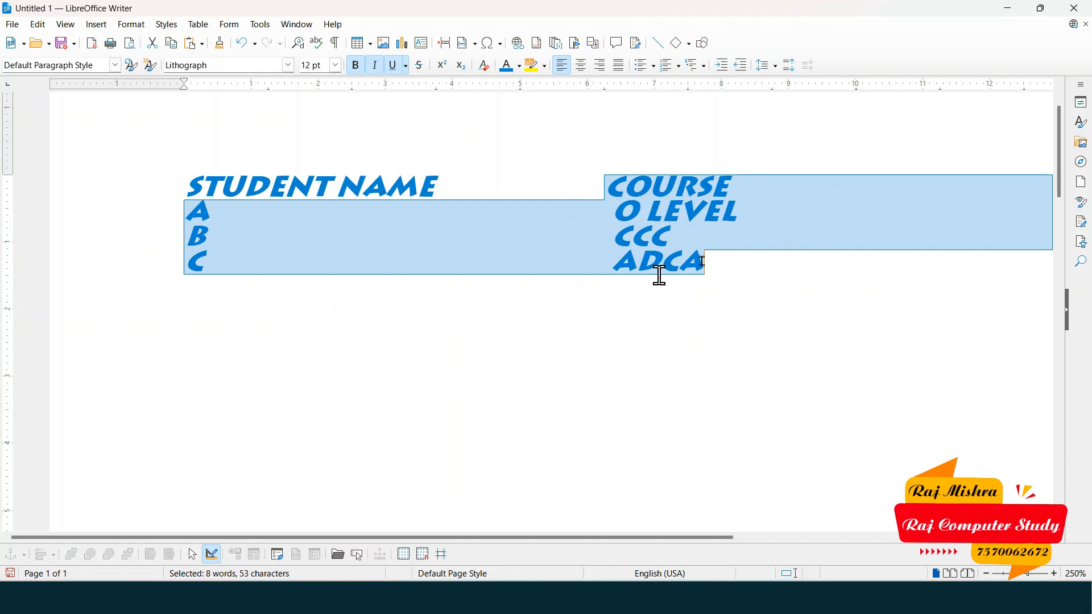
click(718, 260)
drag(184, 189, 425, 266)
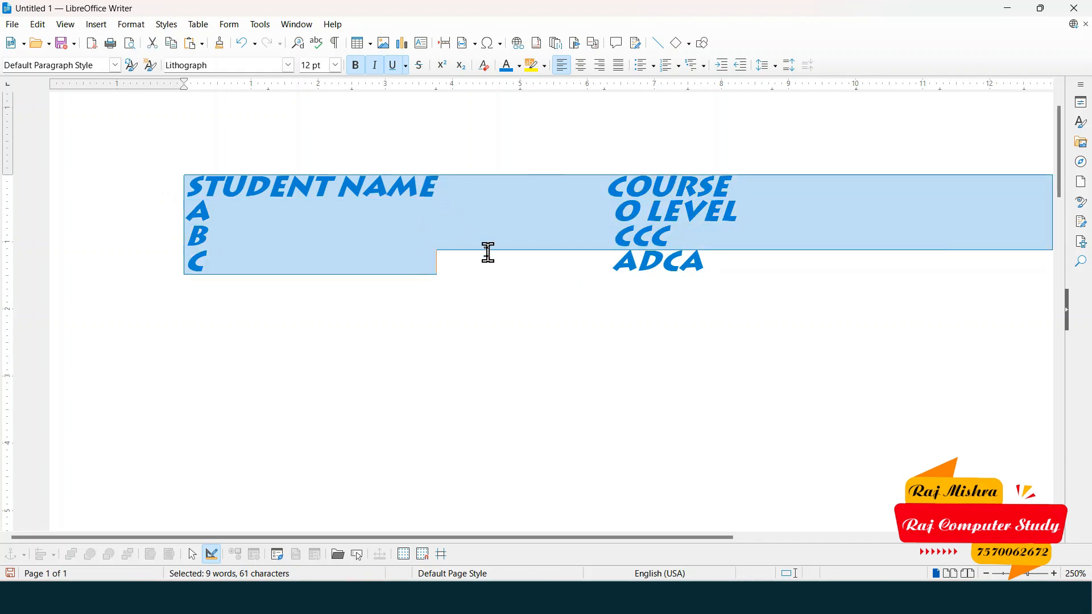
click(381, 231)
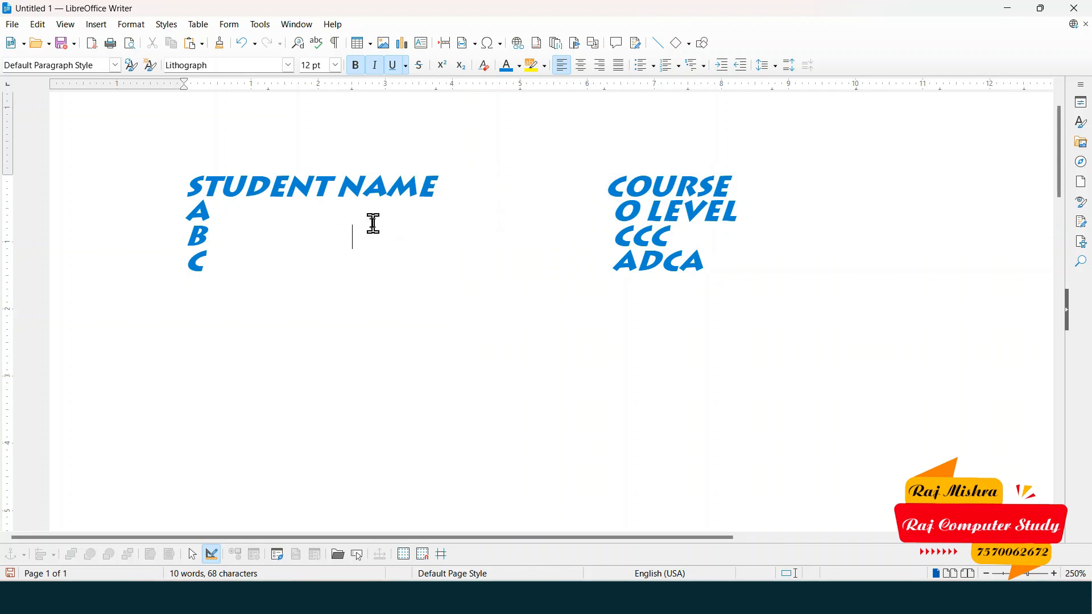
click(39, 24)
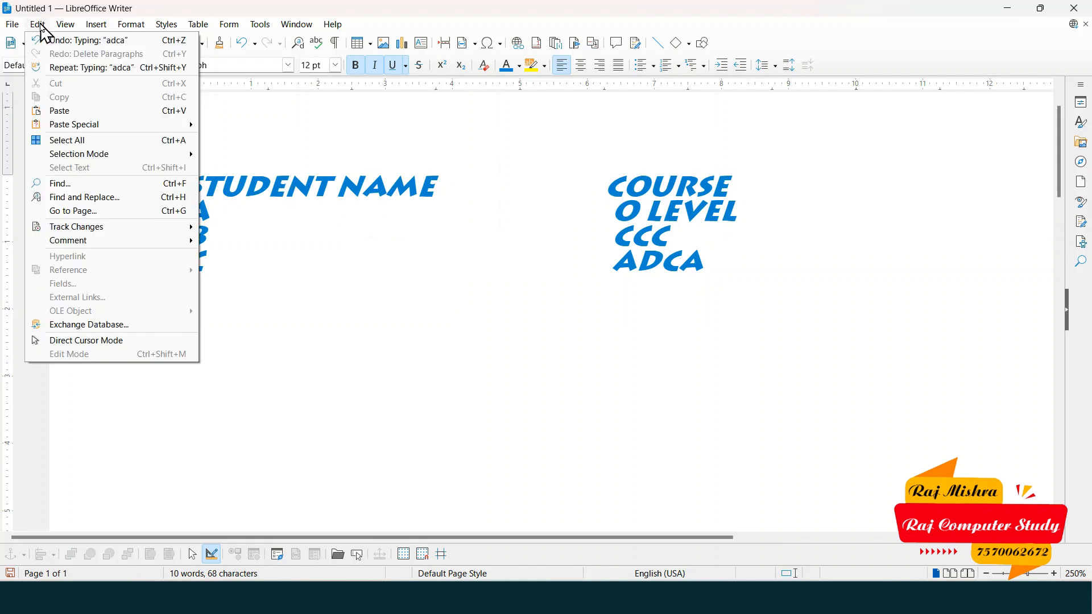
click(109, 142)
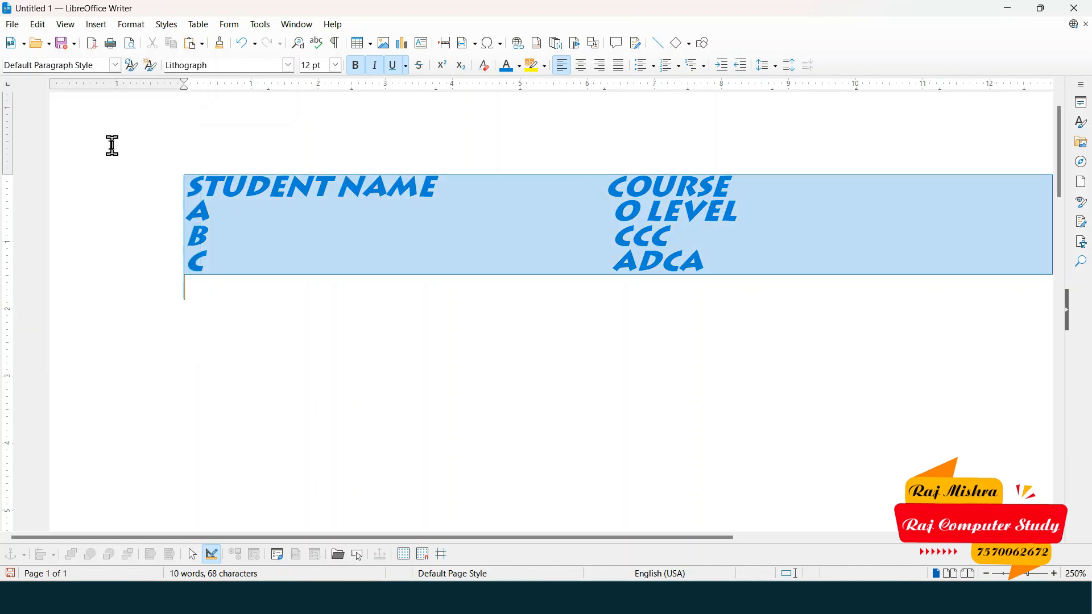
click(38, 25)
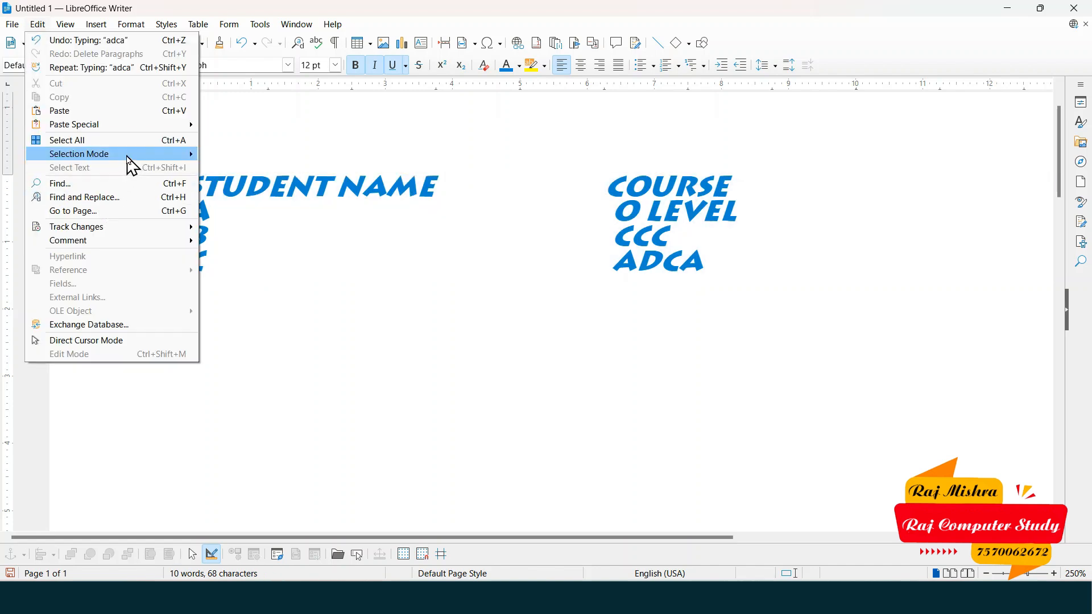
mouse_move(126, 154)
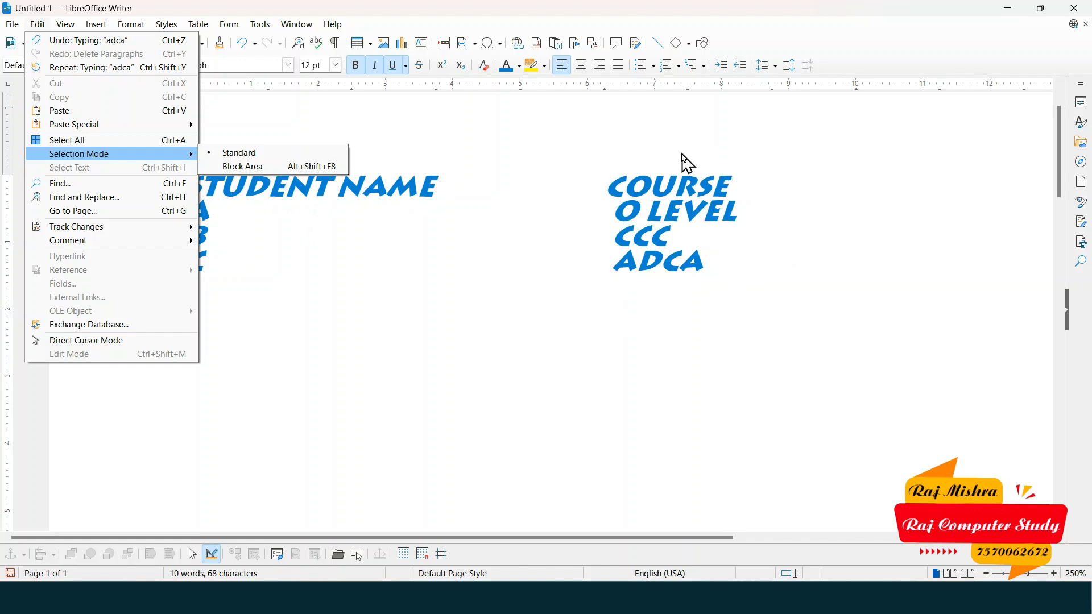
click(266, 167)
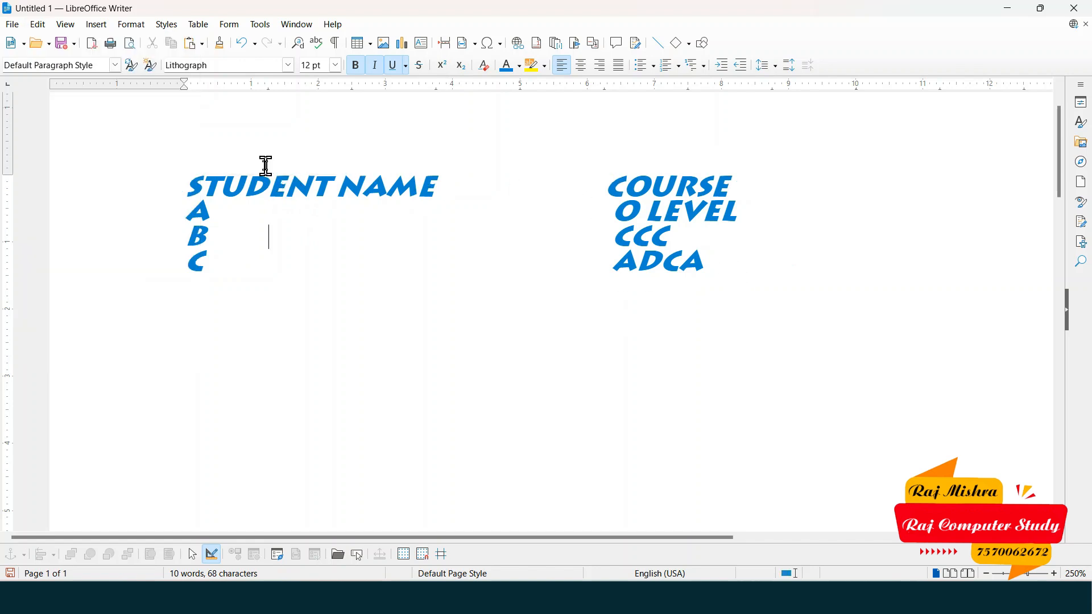
click(188, 175)
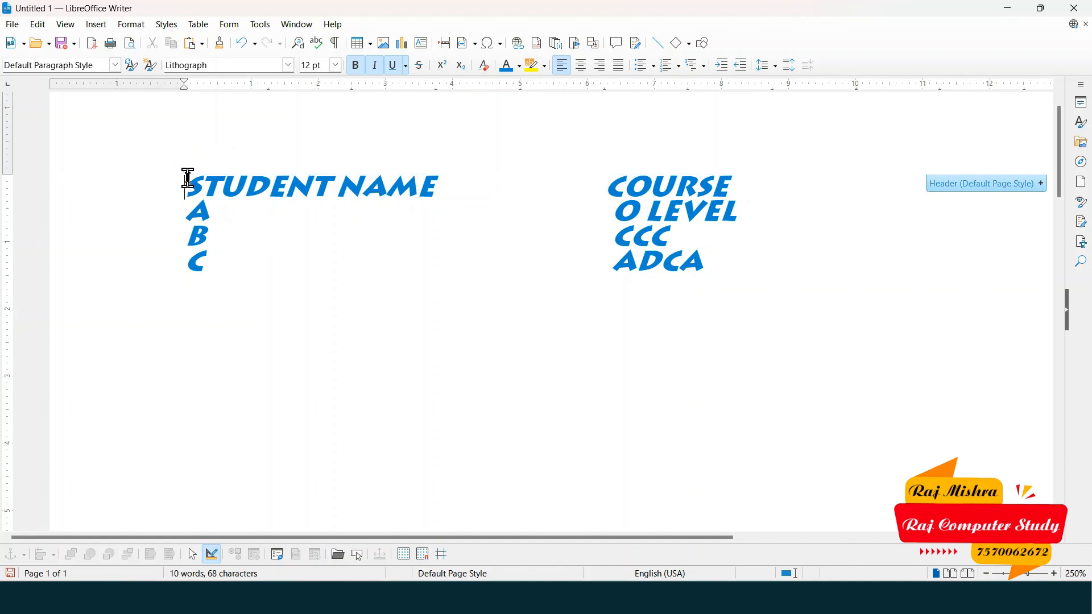
drag(188, 177, 458, 267)
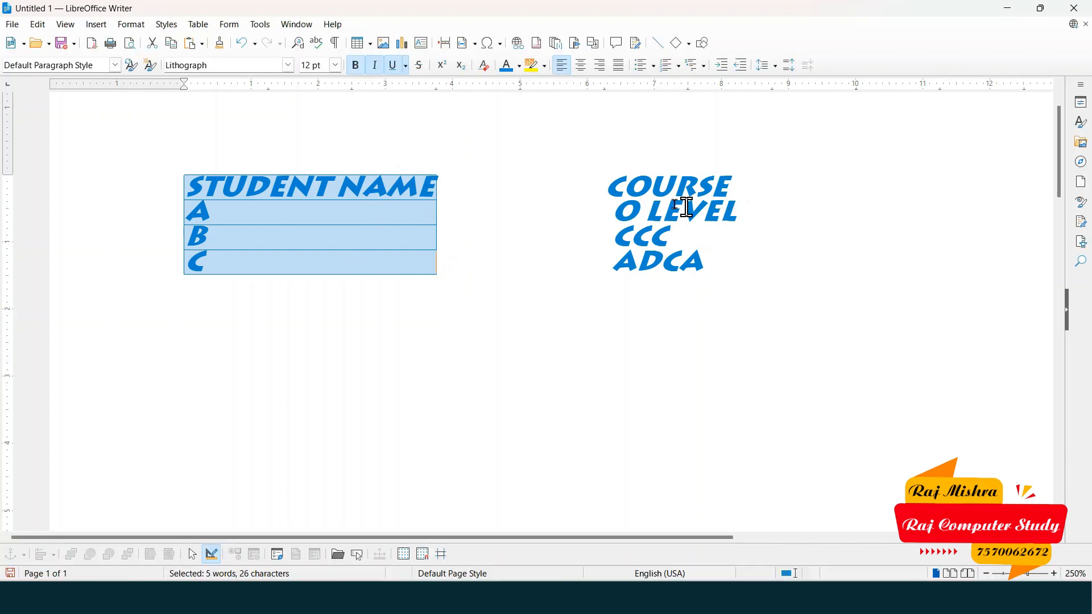
drag(607, 177, 739, 274)
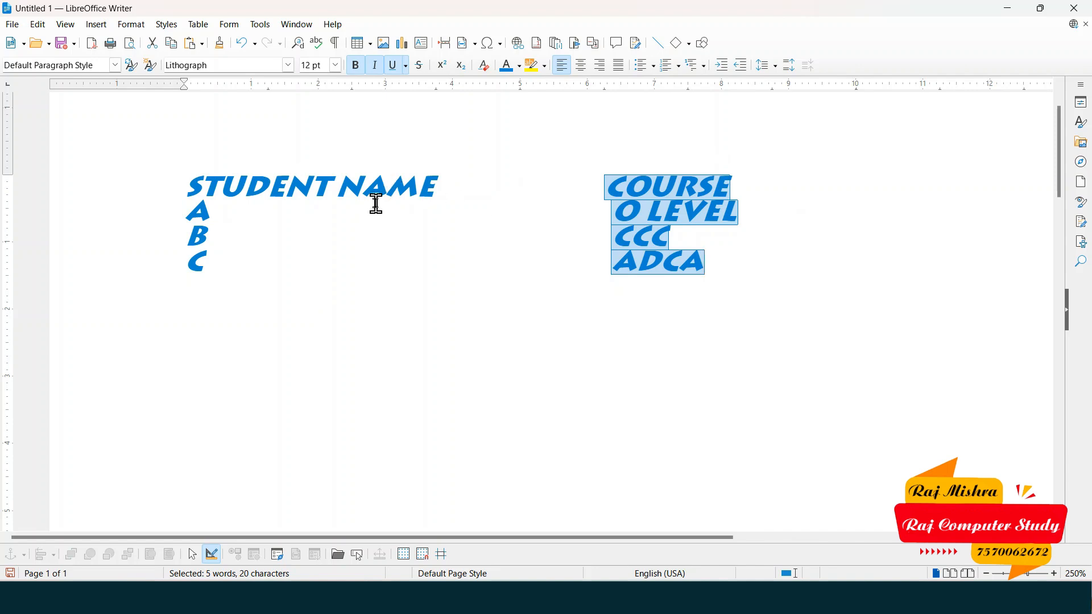
click(38, 25)
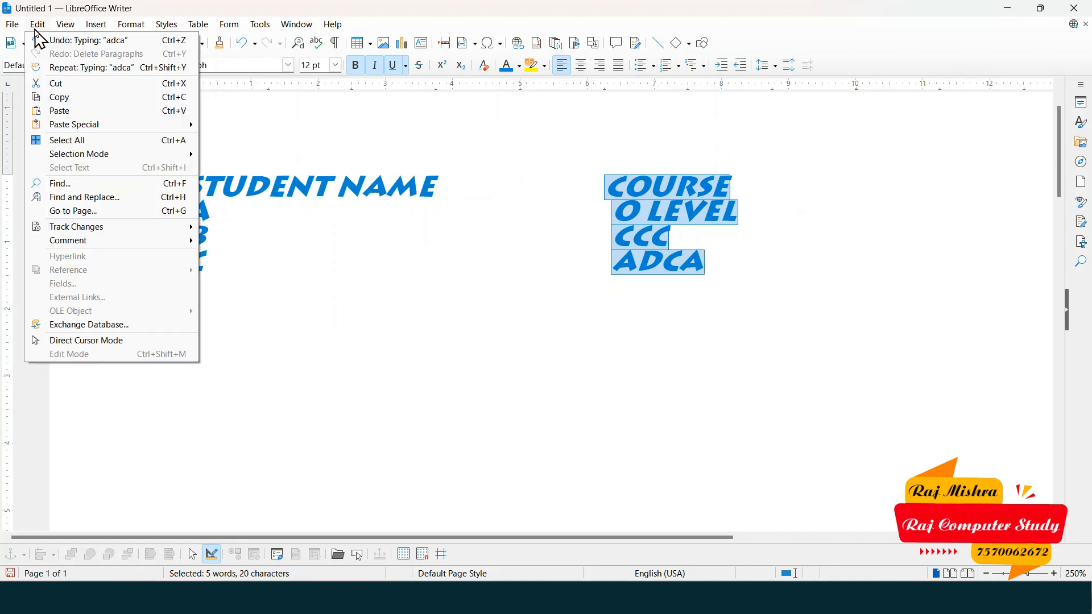
mouse_move(85, 155)
click(255, 155)
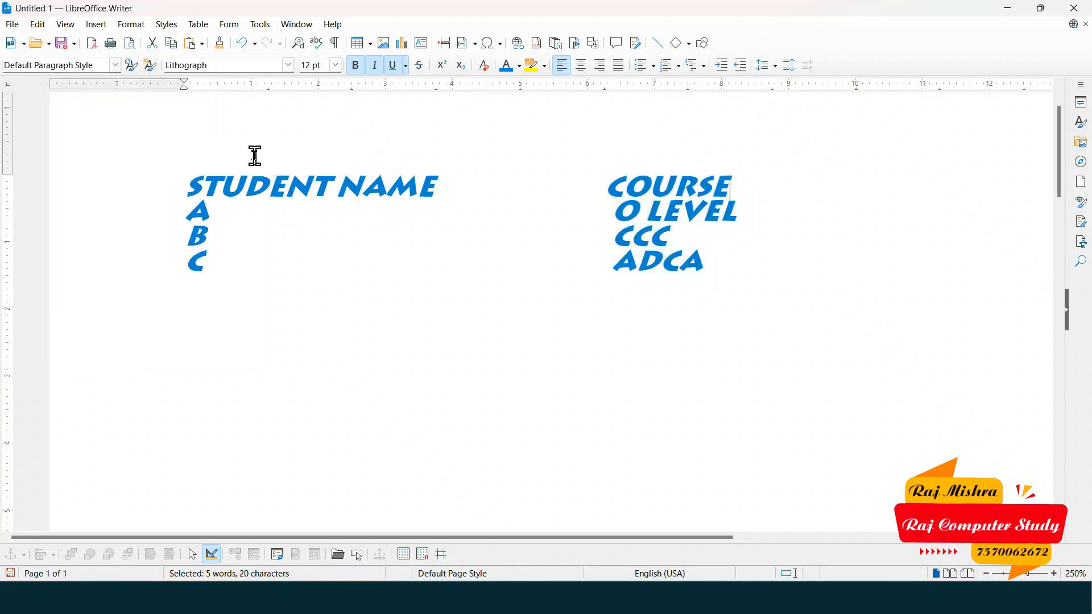
drag(198, 181, 212, 281)
click(222, 253)
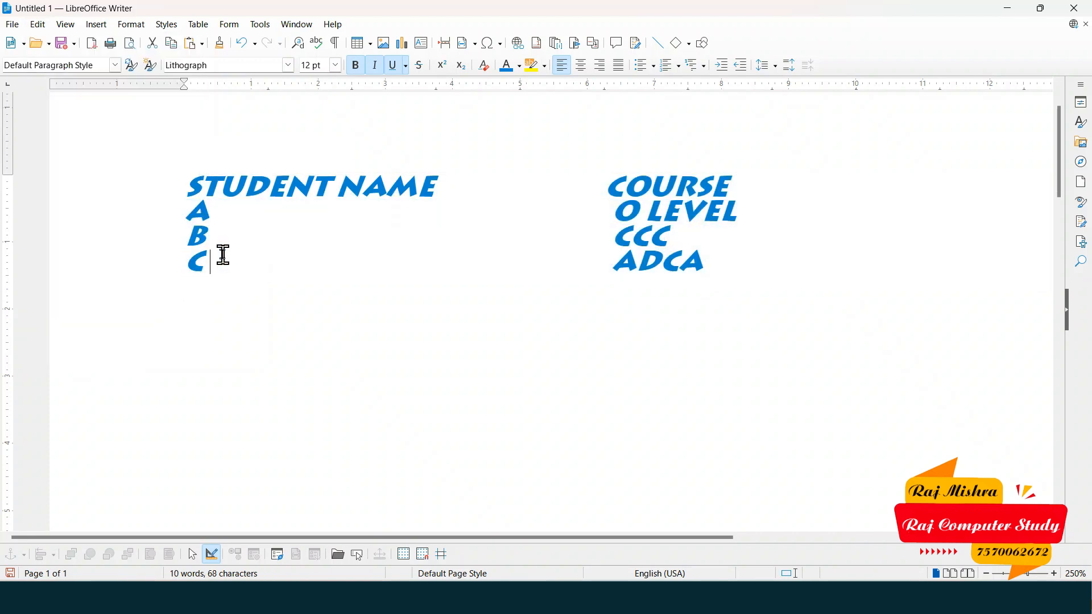
click(44, 25)
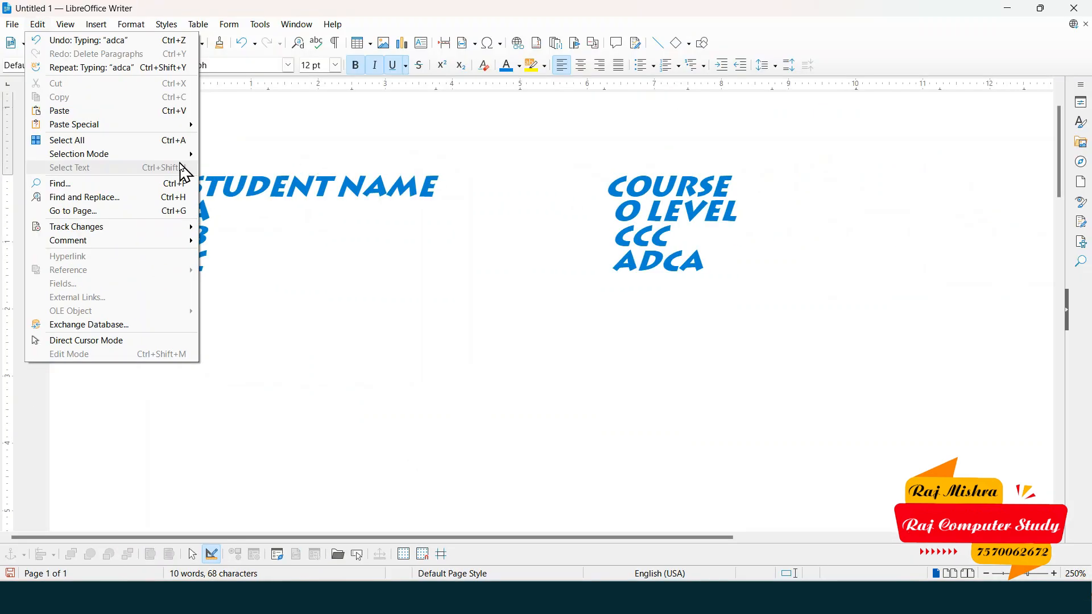
click(581, 238)
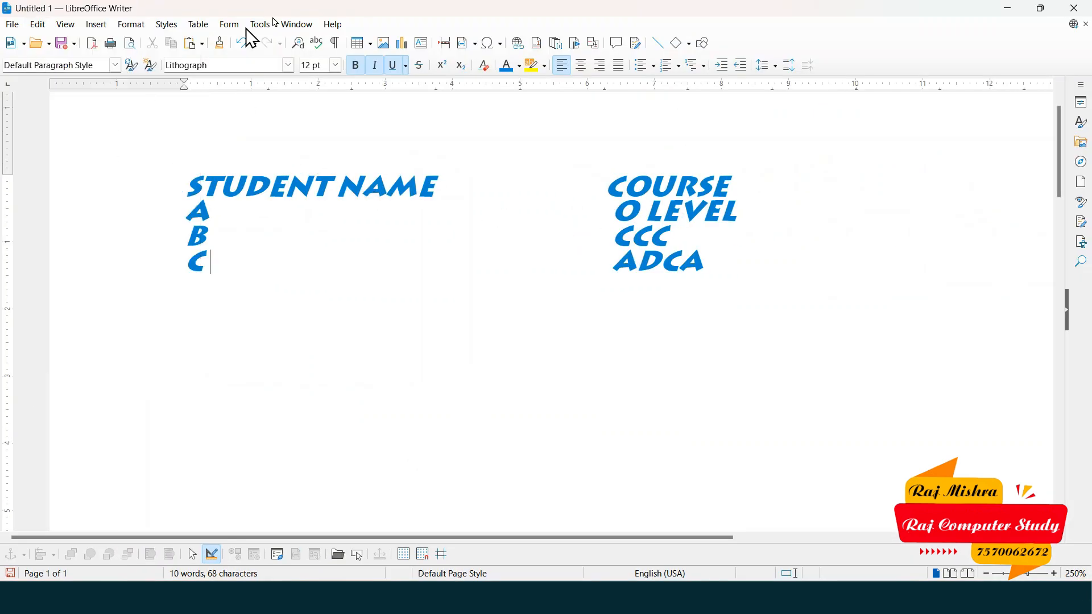
drag(209, 173, 446, 185)
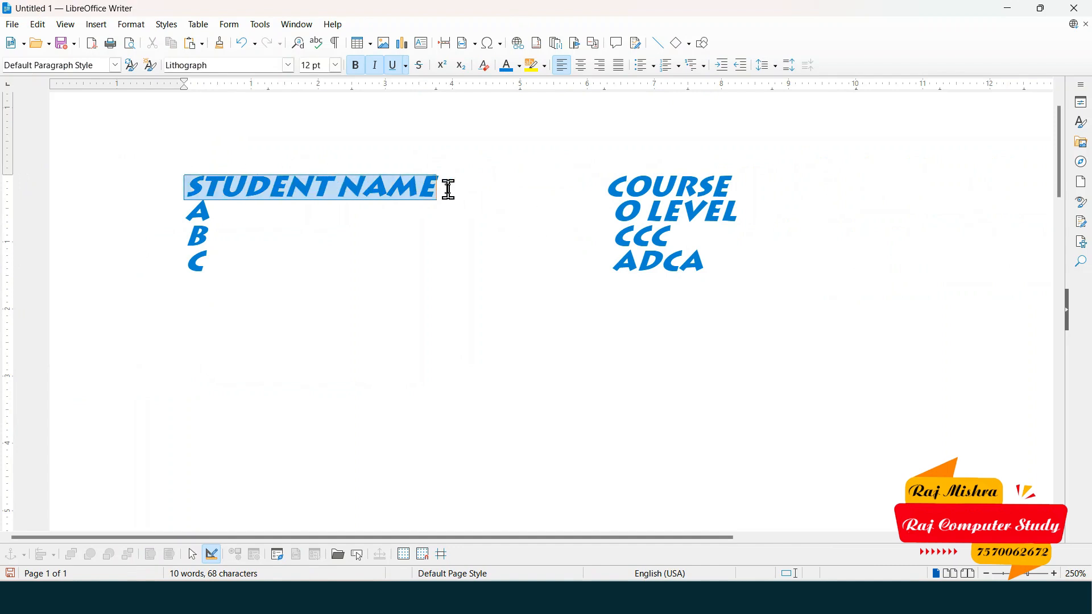
- Turn the word NAME in the STUDENT NAME heading orange, leaving the rest blue
click(651, 185)
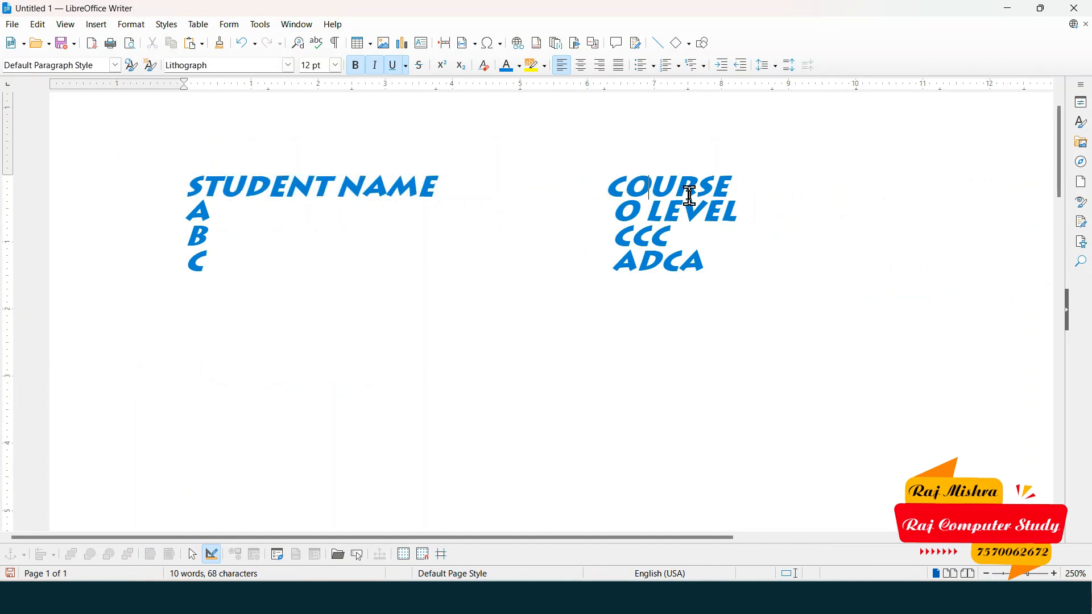
drag(444, 184, 342, 183)
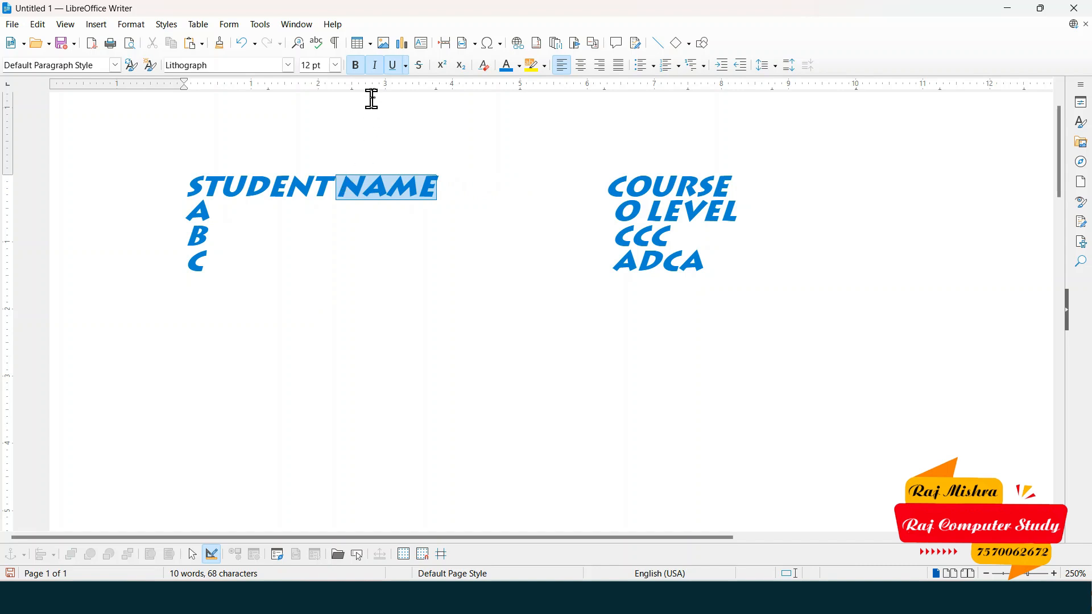
click(519, 66)
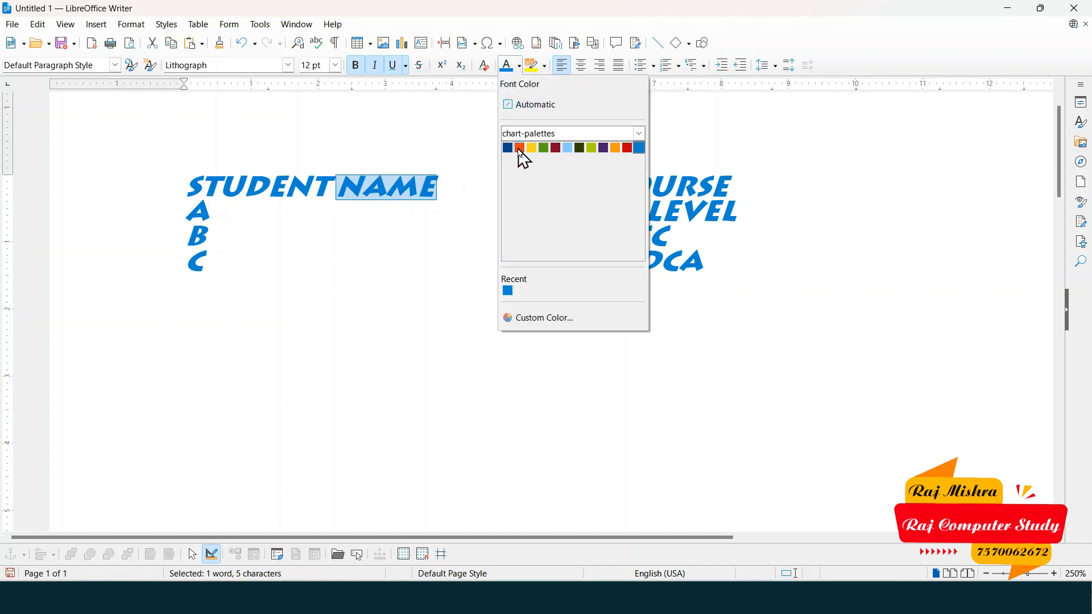
click(519, 150)
click(349, 239)
drag(442, 184, 342, 188)
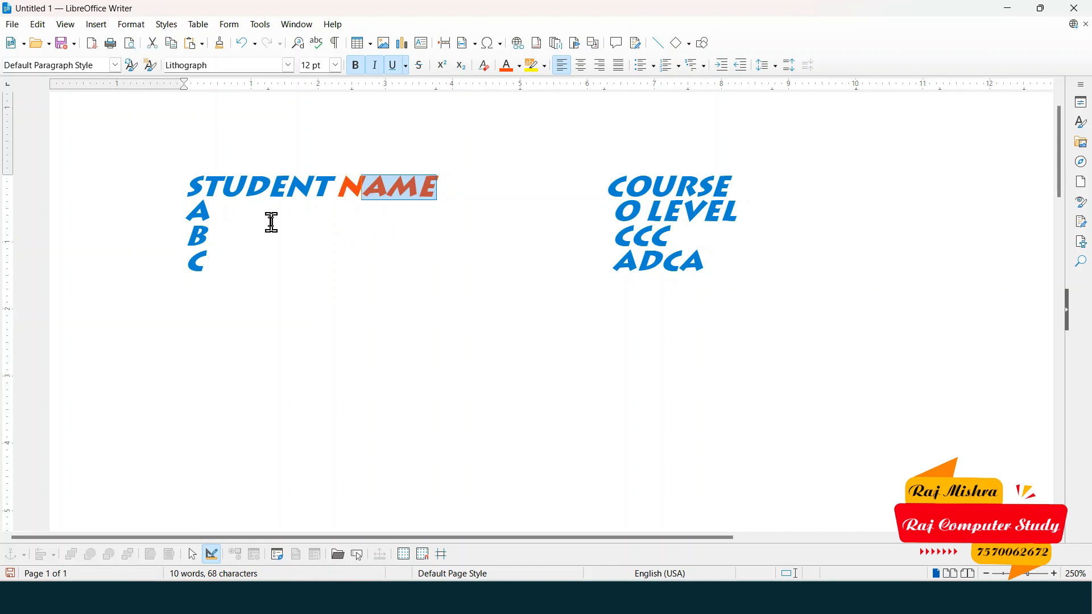
click(195, 182)
drag(185, 183, 685, 293)
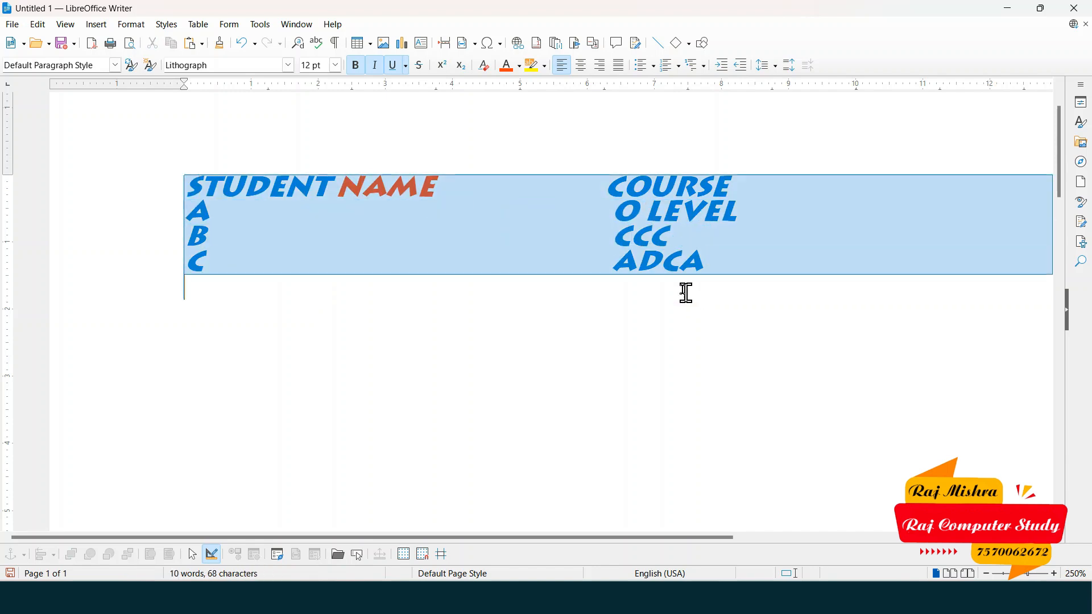
click(385, 225)
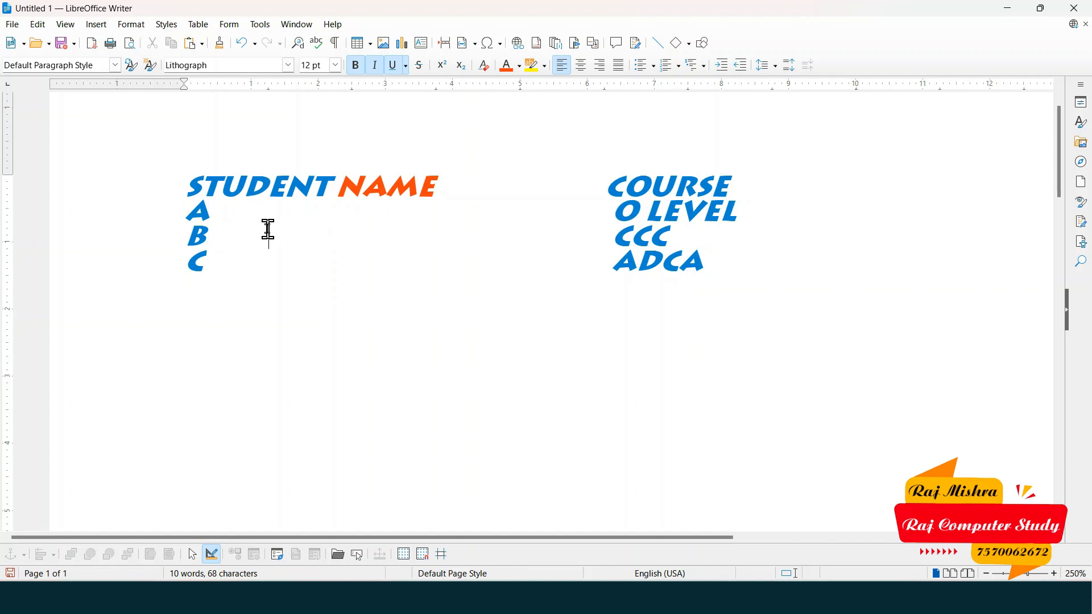
drag(188, 187, 695, 237)
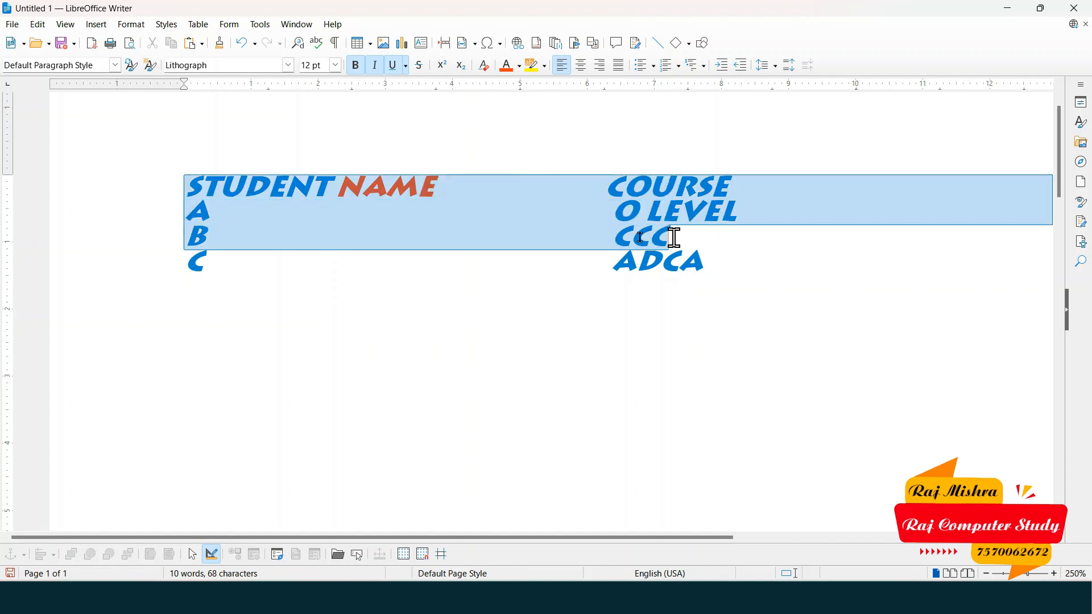
click(271, 220)
drag(188, 187, 722, 292)
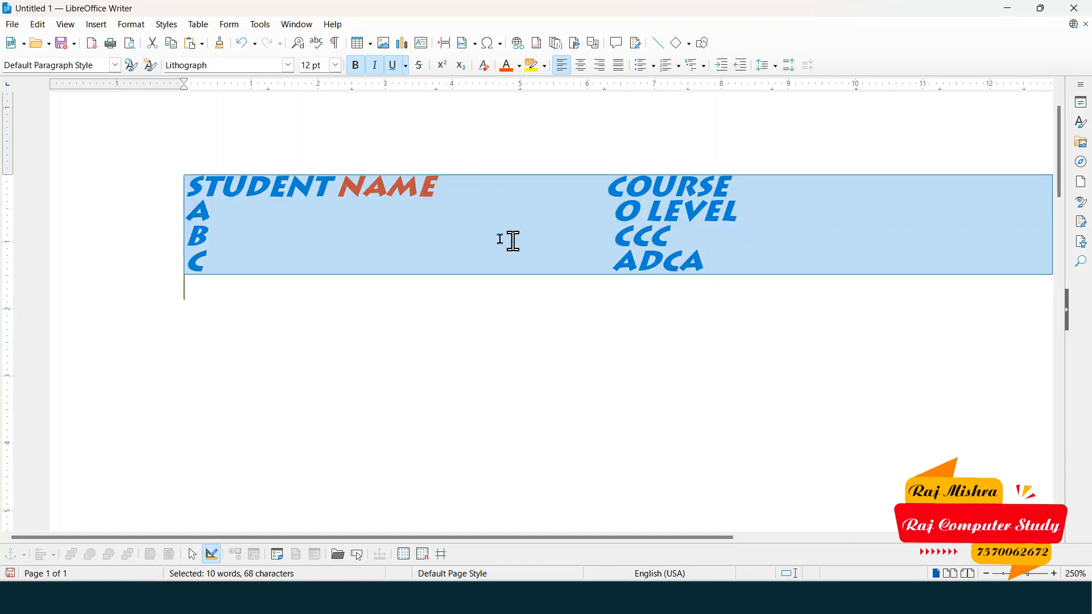
click(436, 231)
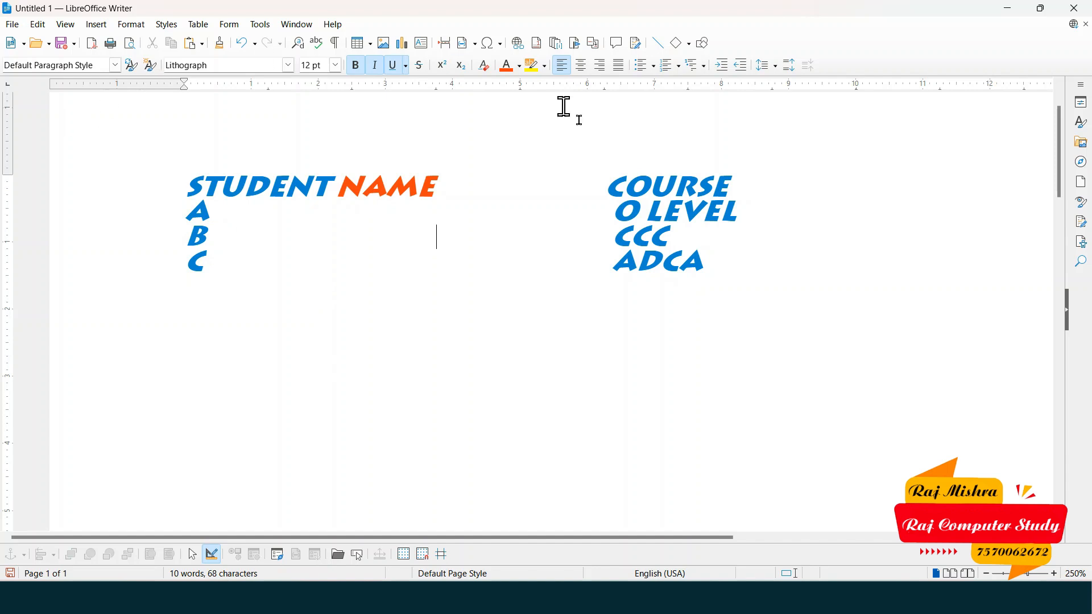
click(37, 28)
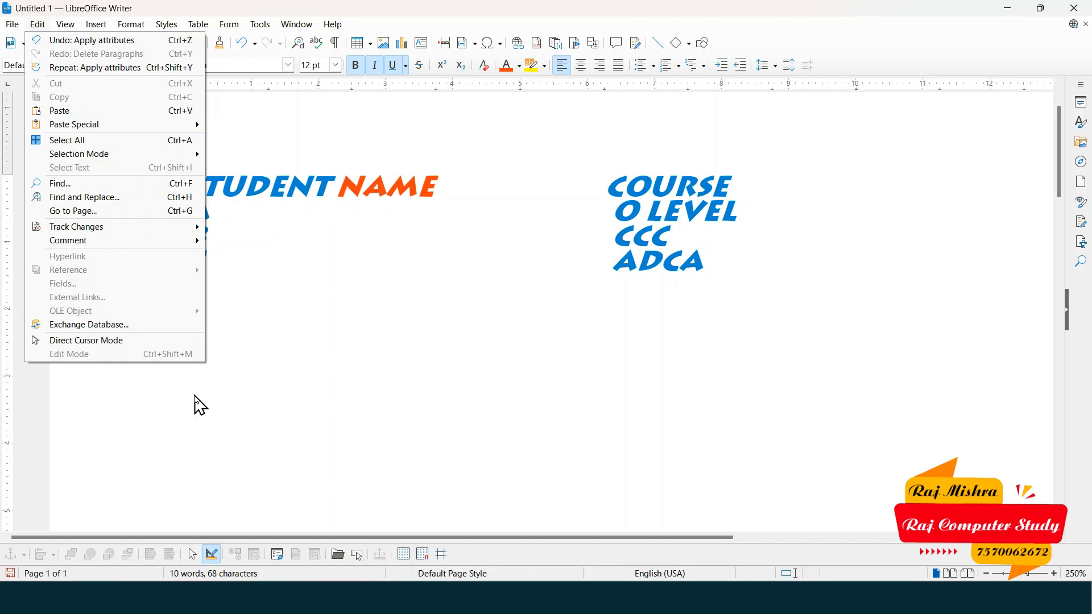
click(492, 364)
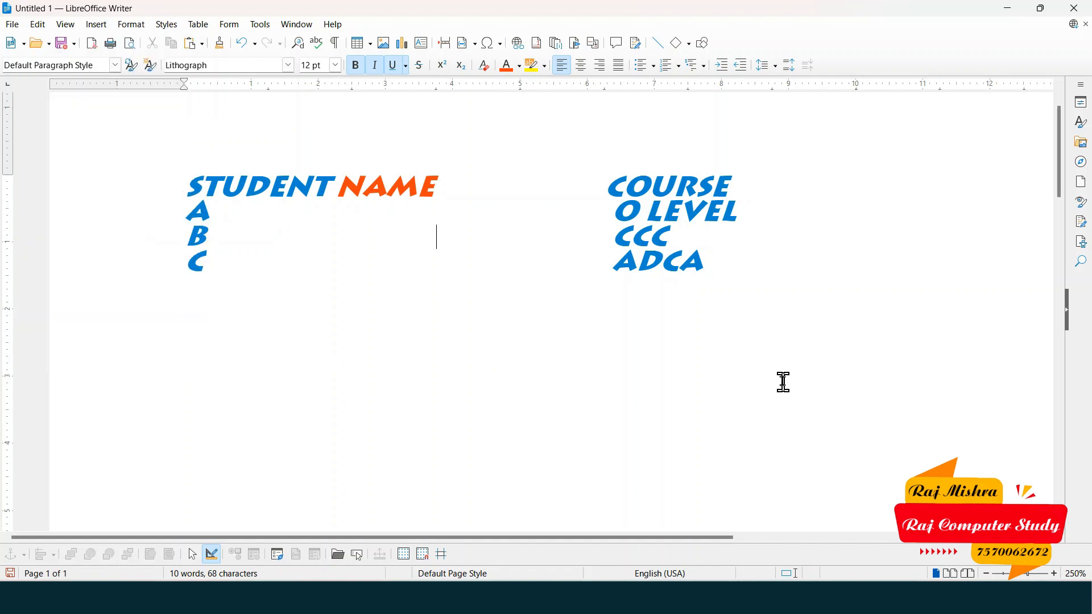
key(ctrl+a)
click(521, 300)
- Choose File > Digital Signatures and agree to save the document before signing
click(14, 25)
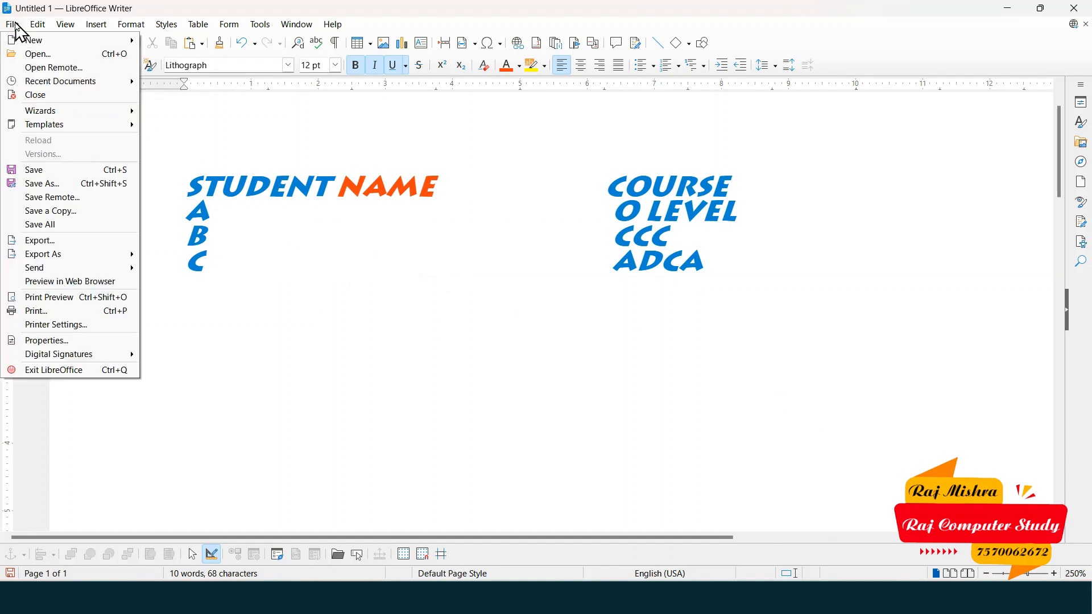
mouse_move(40, 32)
mouse_move(77, 357)
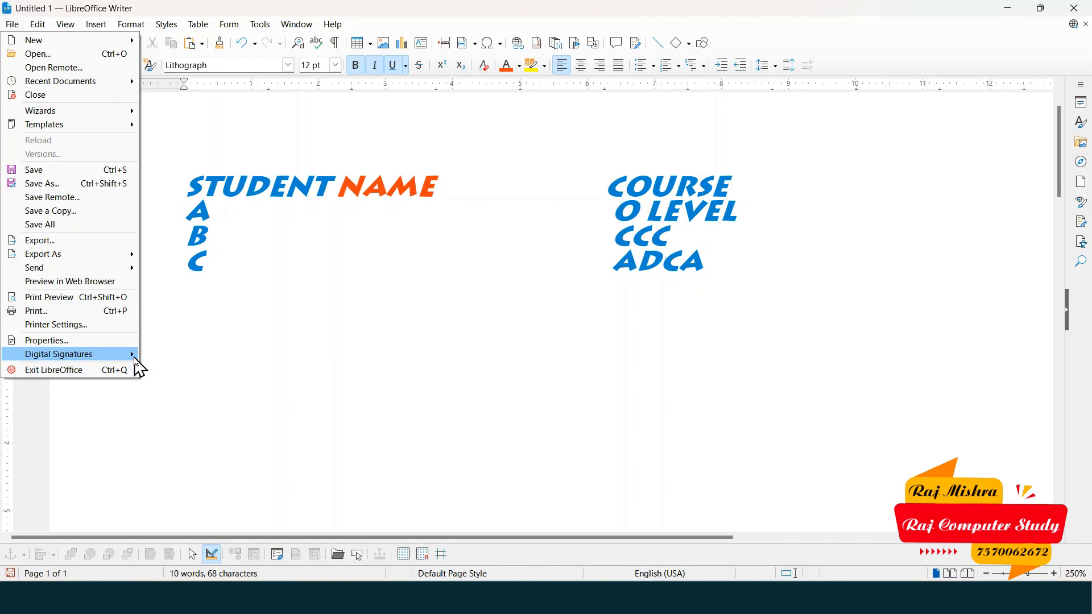
click(533, 248)
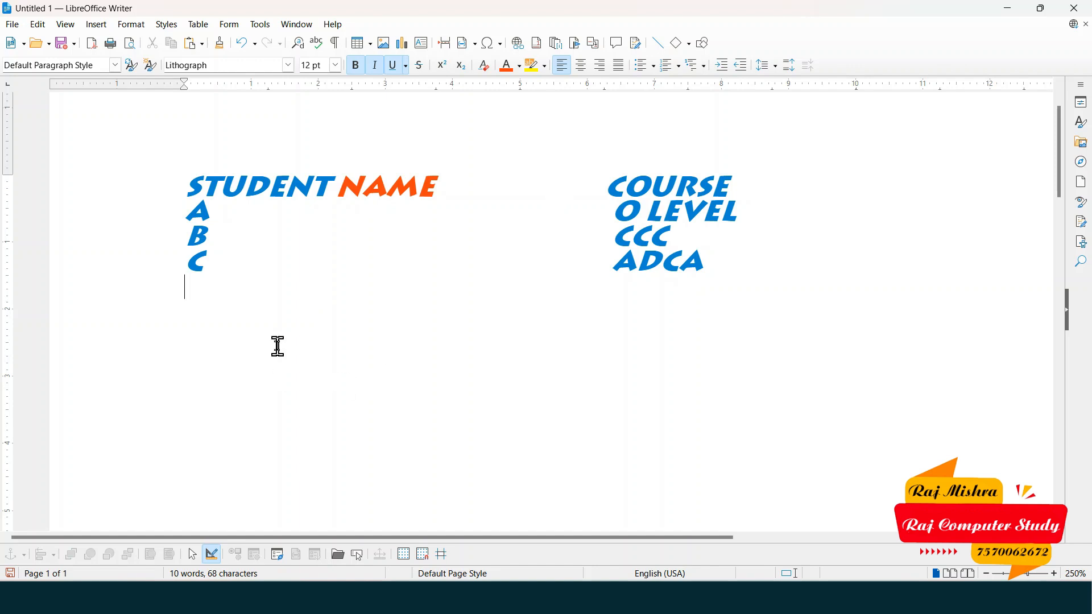
click(12, 24)
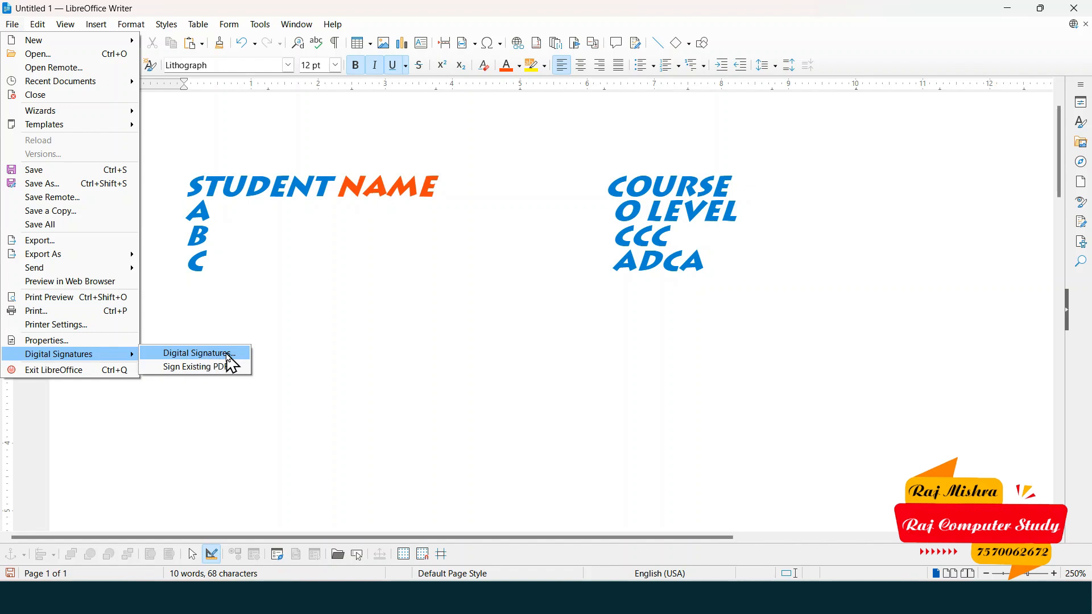
click(230, 363)
click(583, 318)
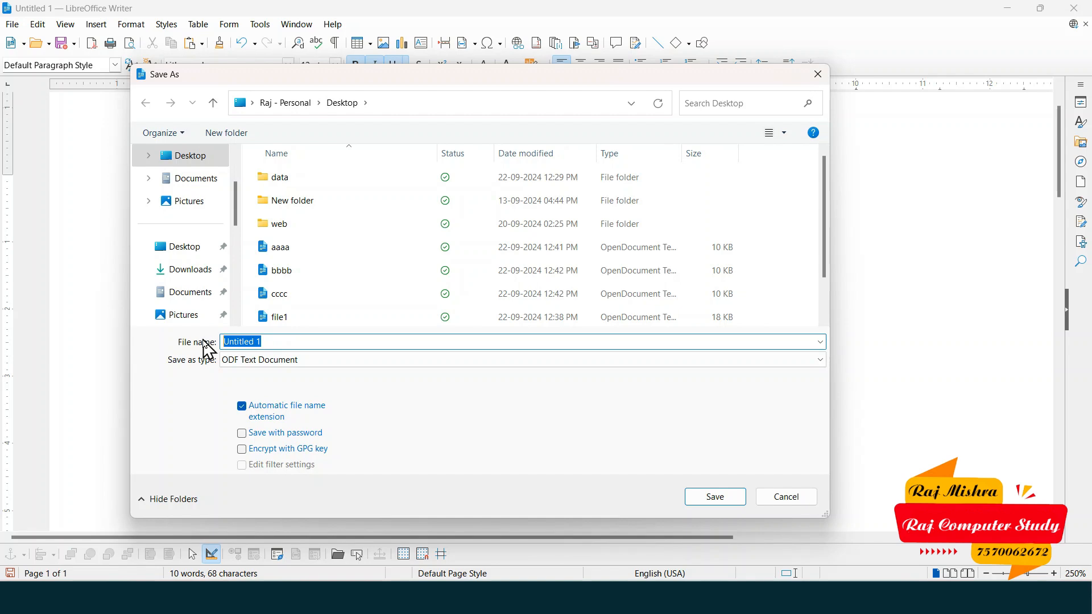
- Save the document to the Desktop as digital.odt
text(digital)
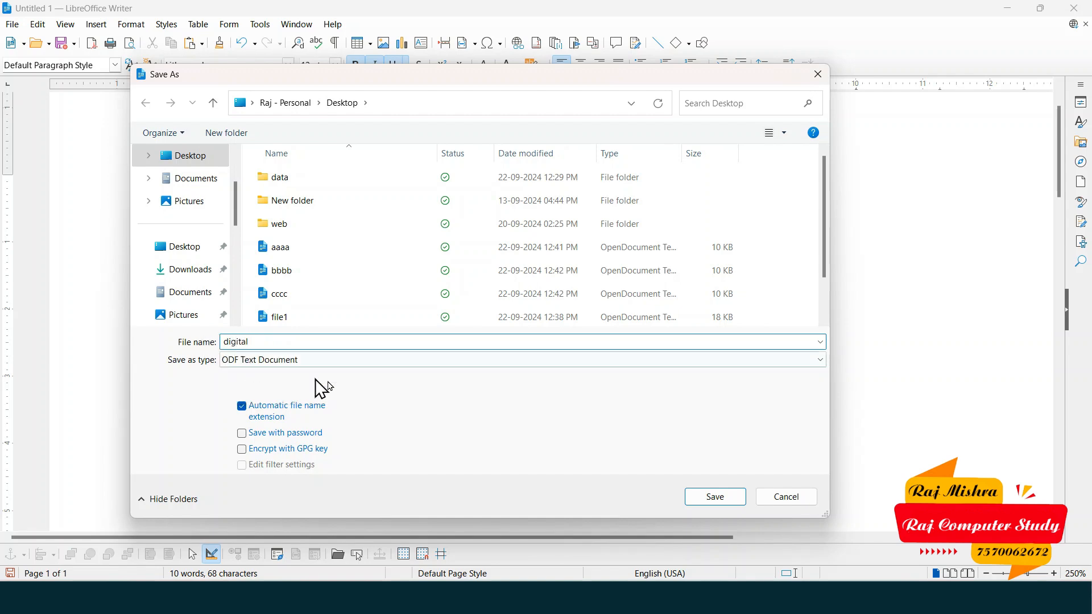
click(728, 503)
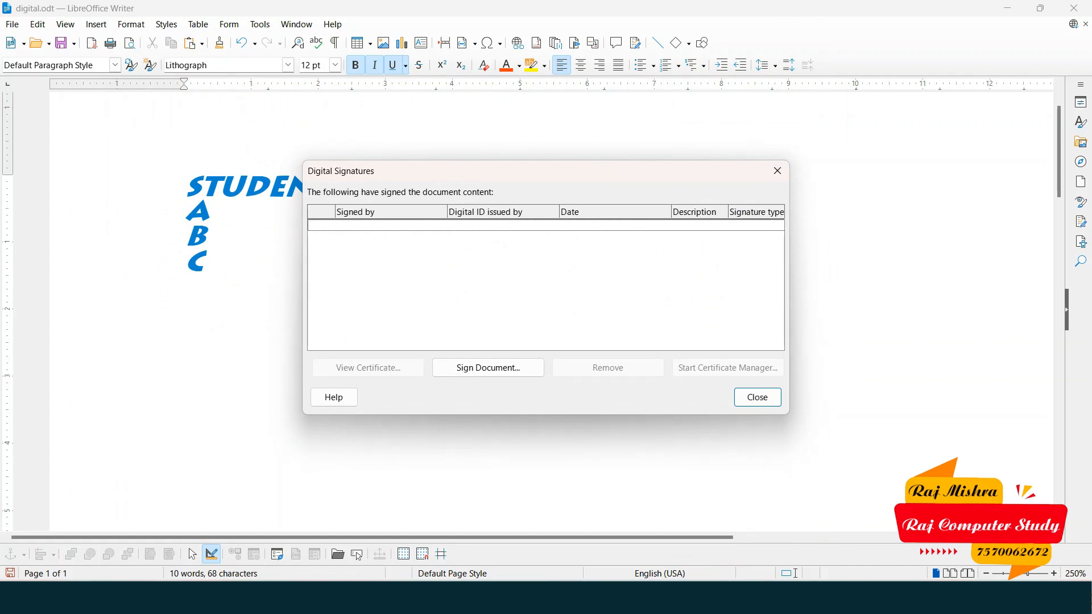
key(super)
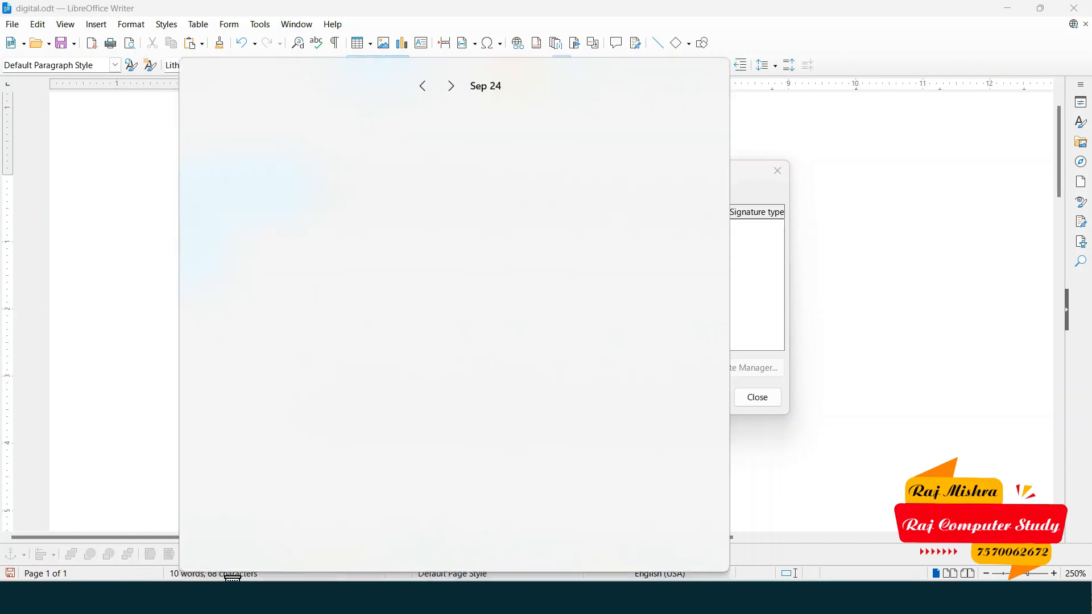
text(digital)
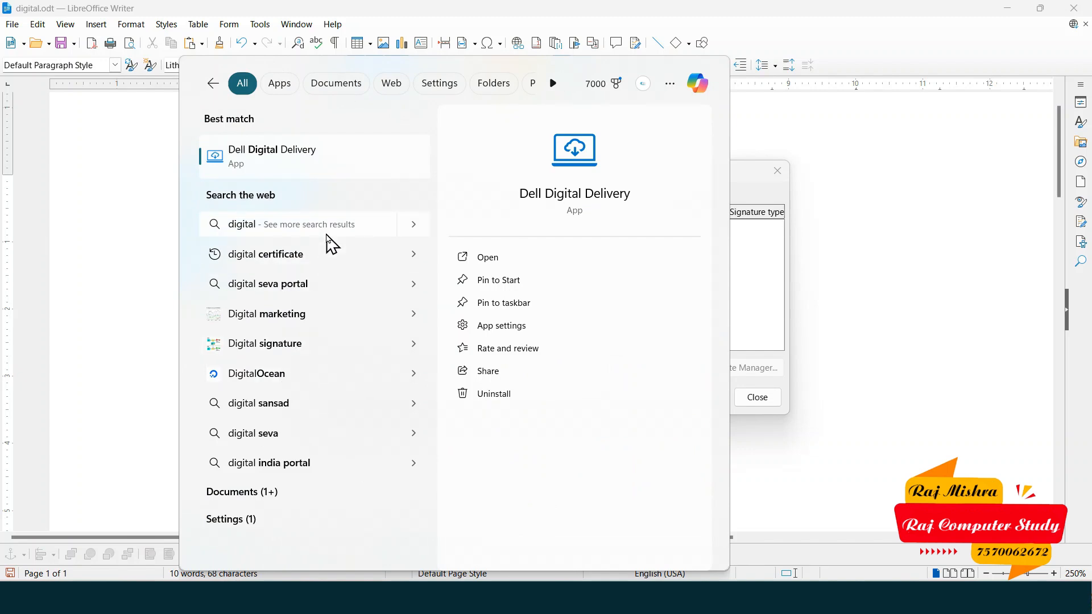
click(763, 200)
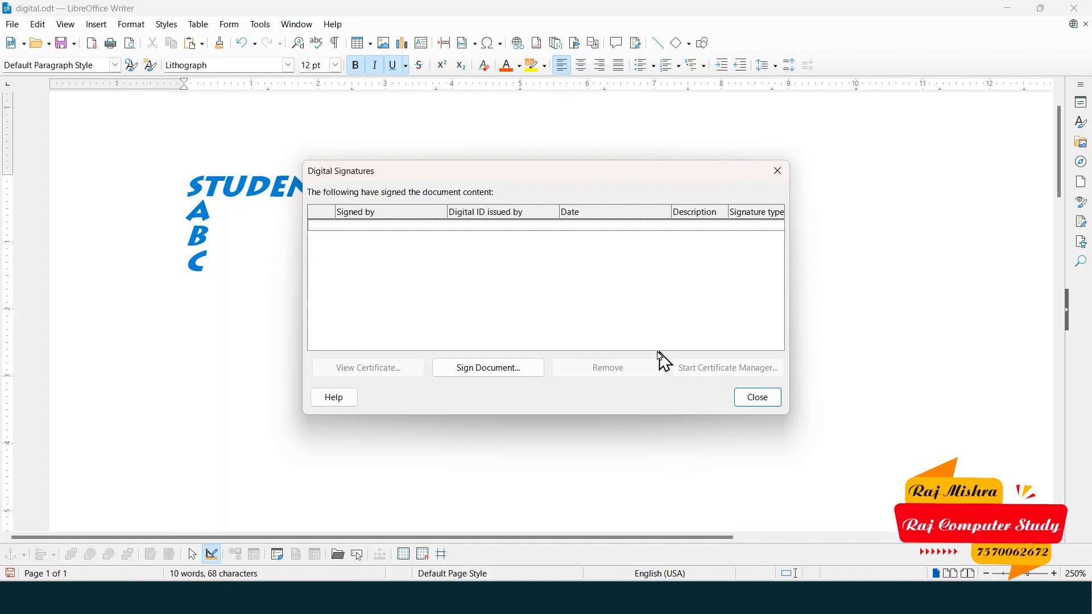
- Bring up the certificate chooser and filter it by a name, then clear the filter
click(512, 371)
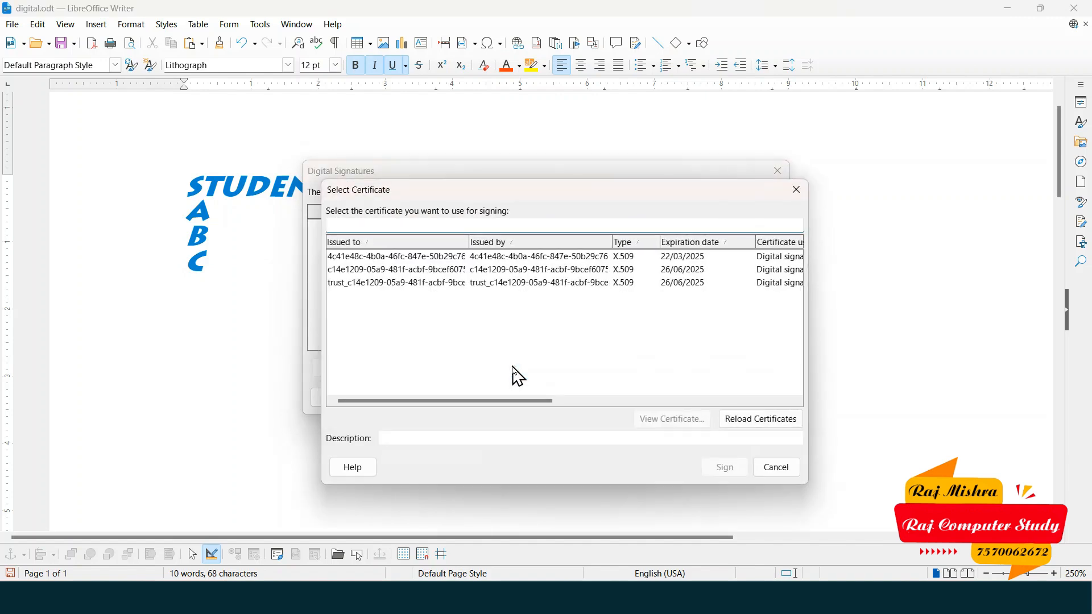
click(344, 312)
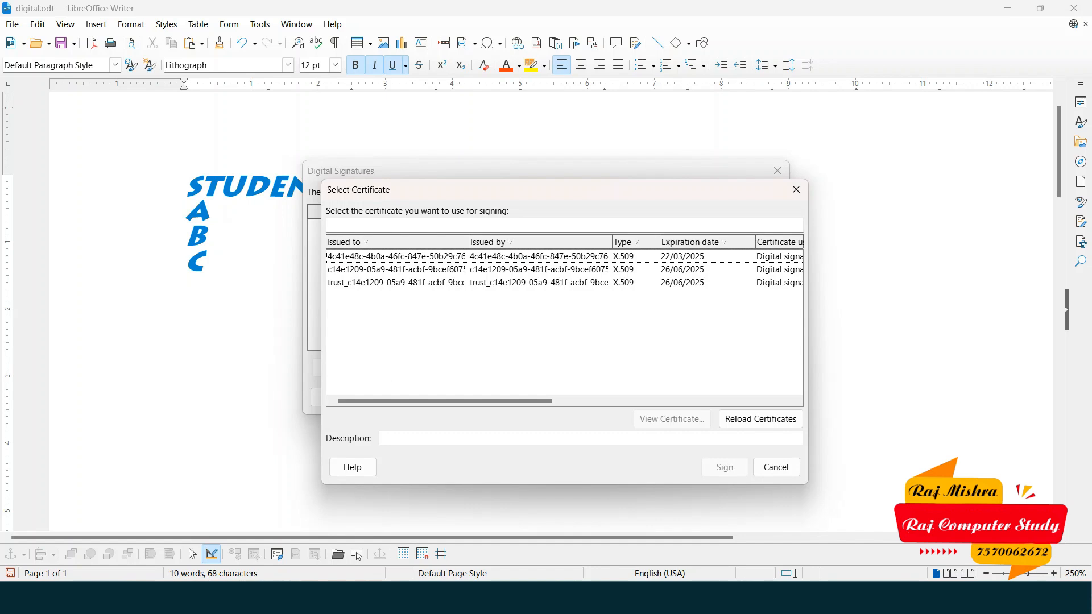
click(377, 228)
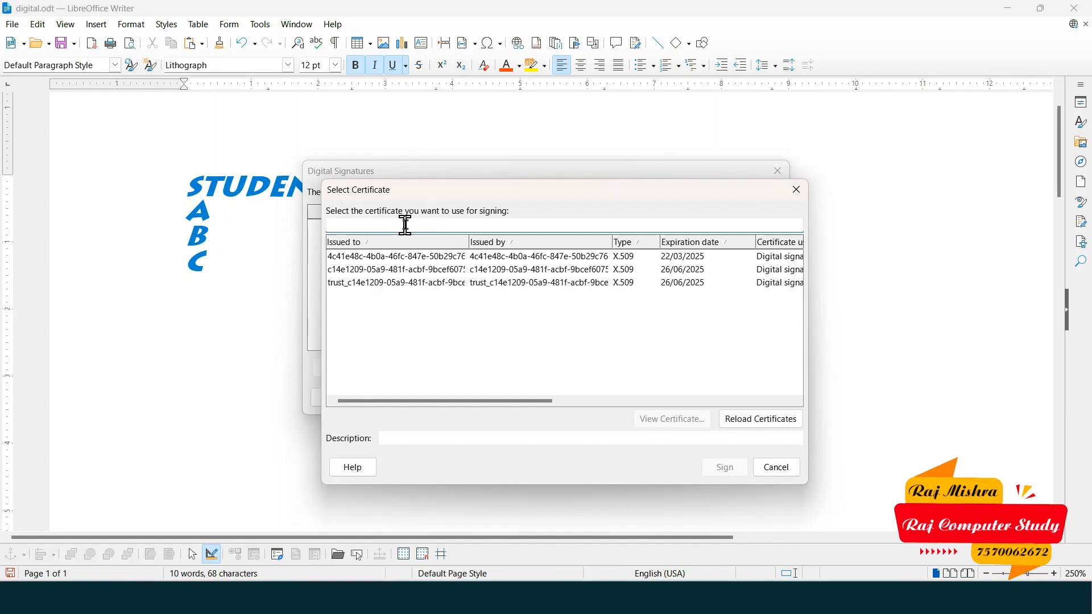
text(Raj Mishra)
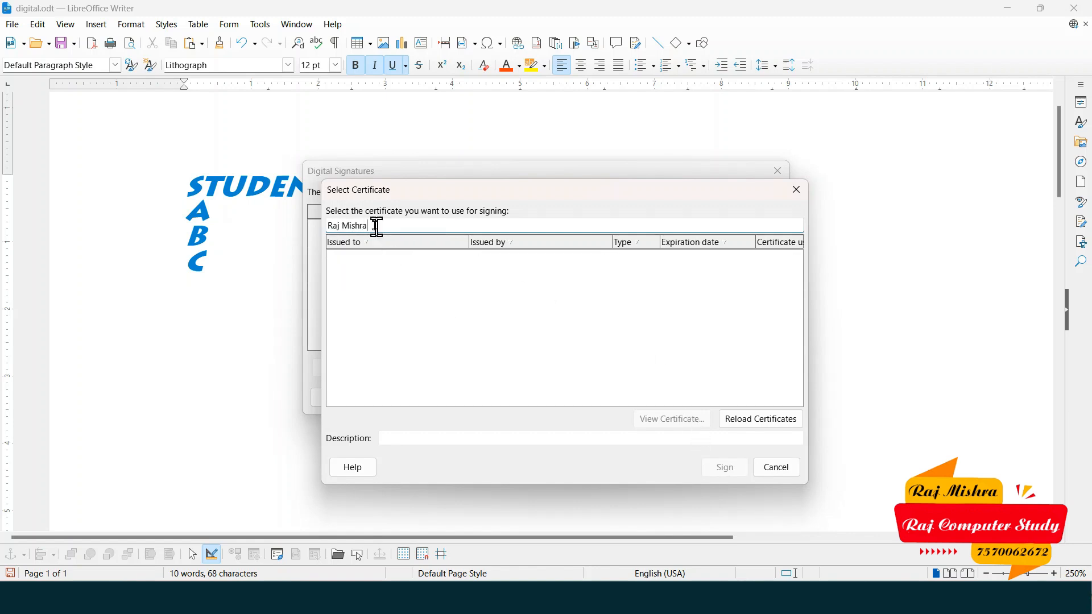
click(344, 226)
click(763, 420)
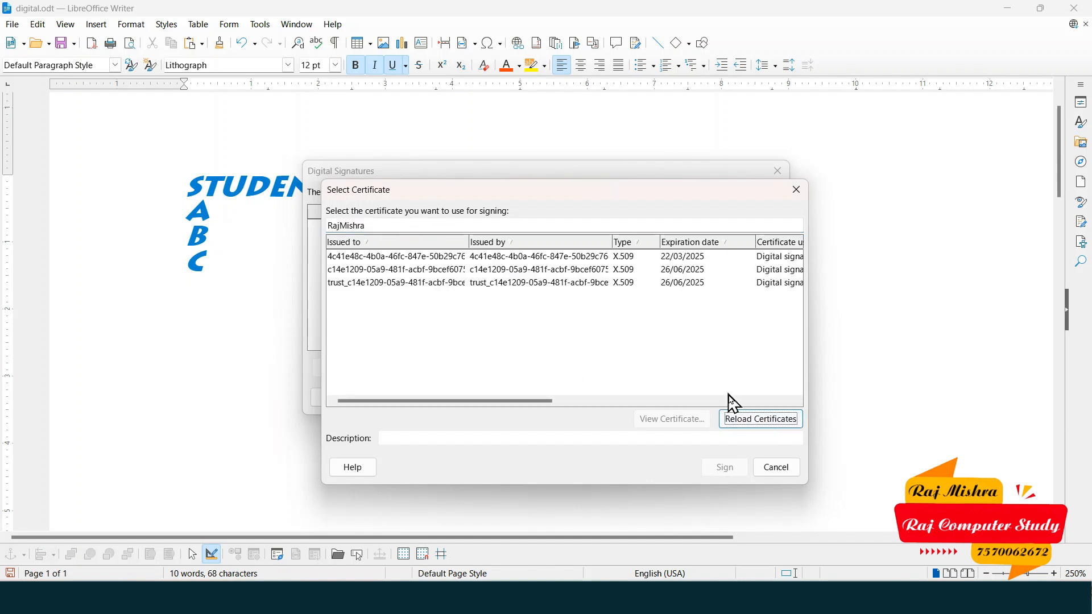
click(389, 228)
click(748, 421)
click(724, 418)
click(391, 226)
key(BackSpace)
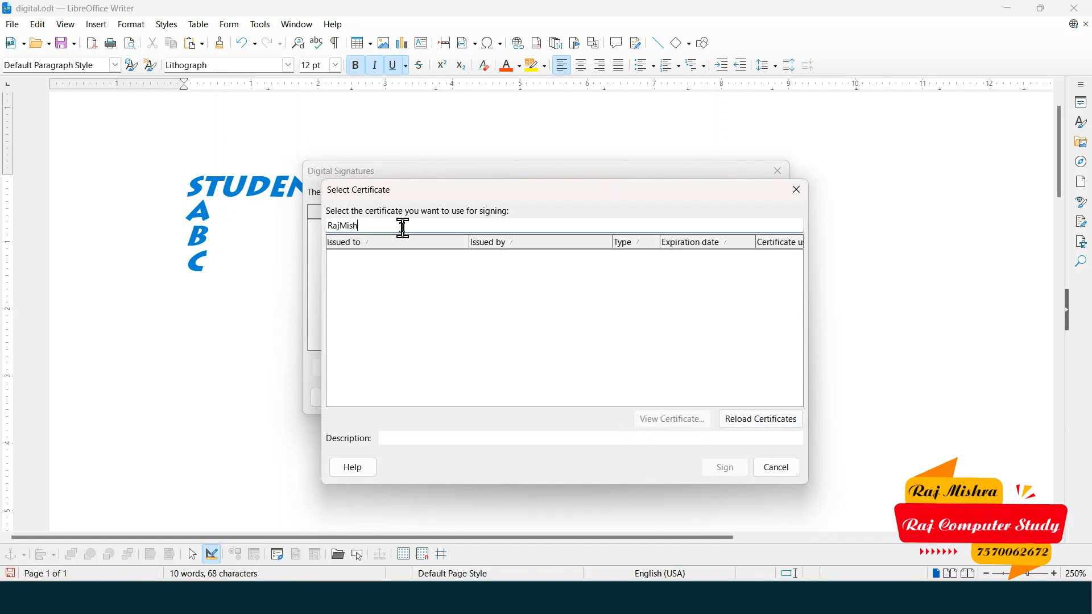
key(BackSpace)
key(BackSpace)
key(BackSpace)
key(BackSpace)
key(BackSpace)
key(BackSpace)
key(BackSpace)
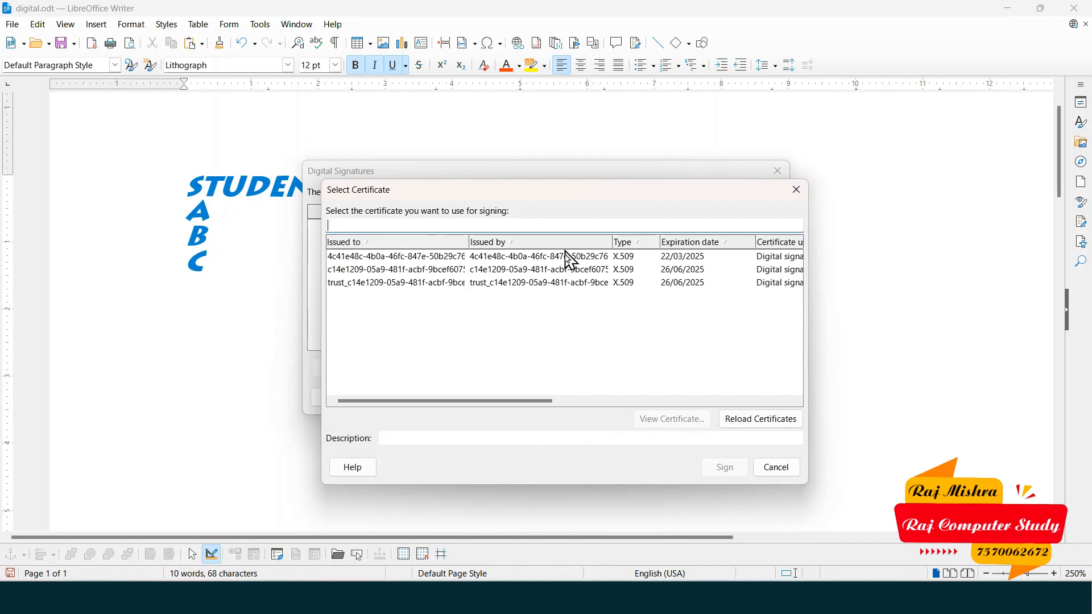
- Compare the three X.509 certificates and select the one expiring 22/03/2025
click(419, 271)
click(432, 256)
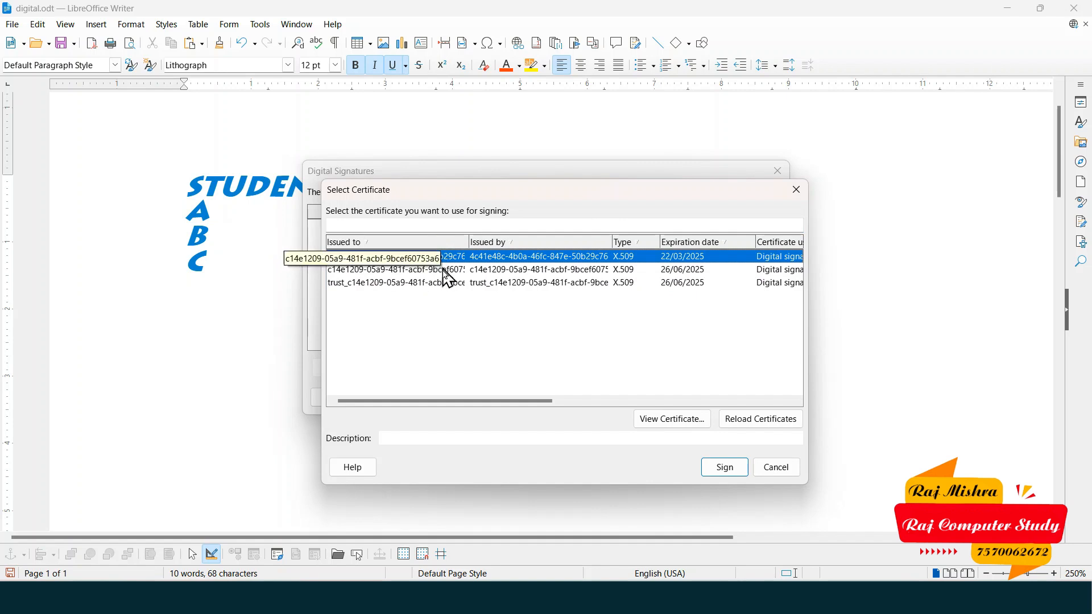
click(446, 271)
click(447, 283)
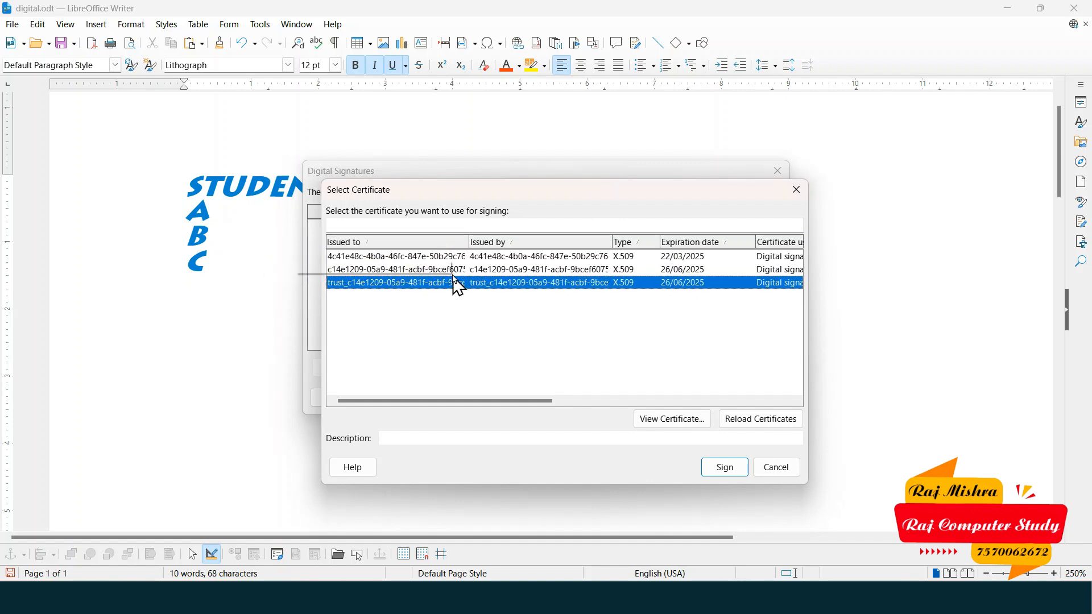
drag(470, 248, 493, 249)
click(548, 259)
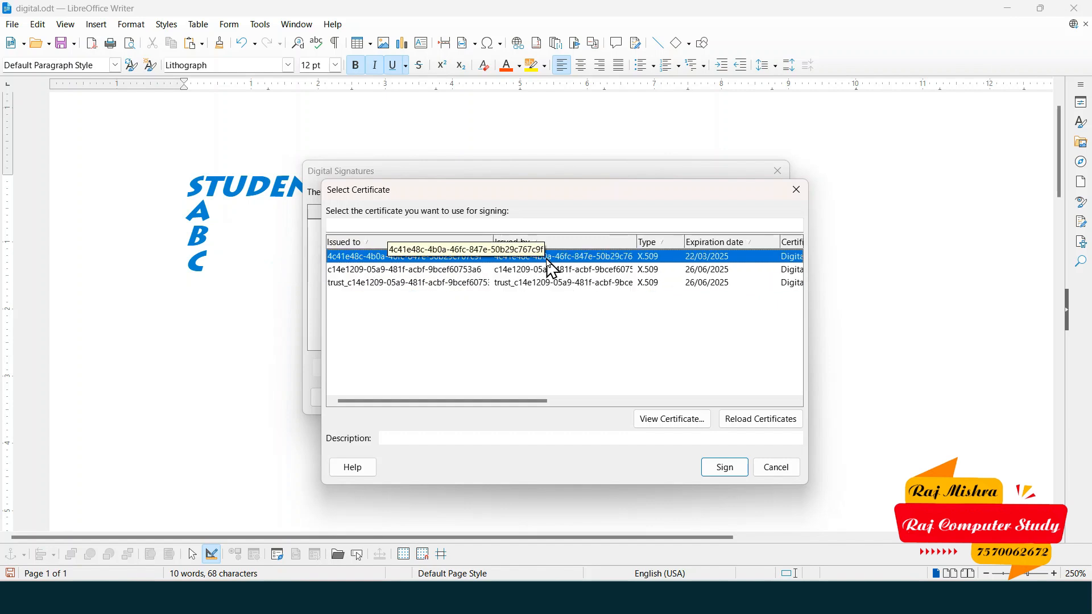
key(Down)
click(631, 284)
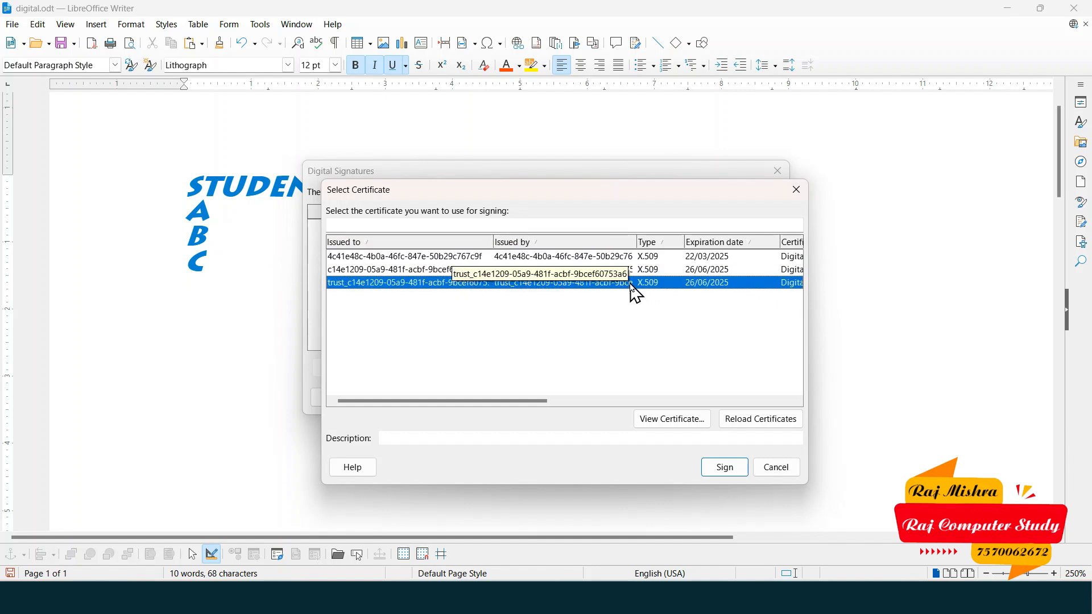
click(451, 226)
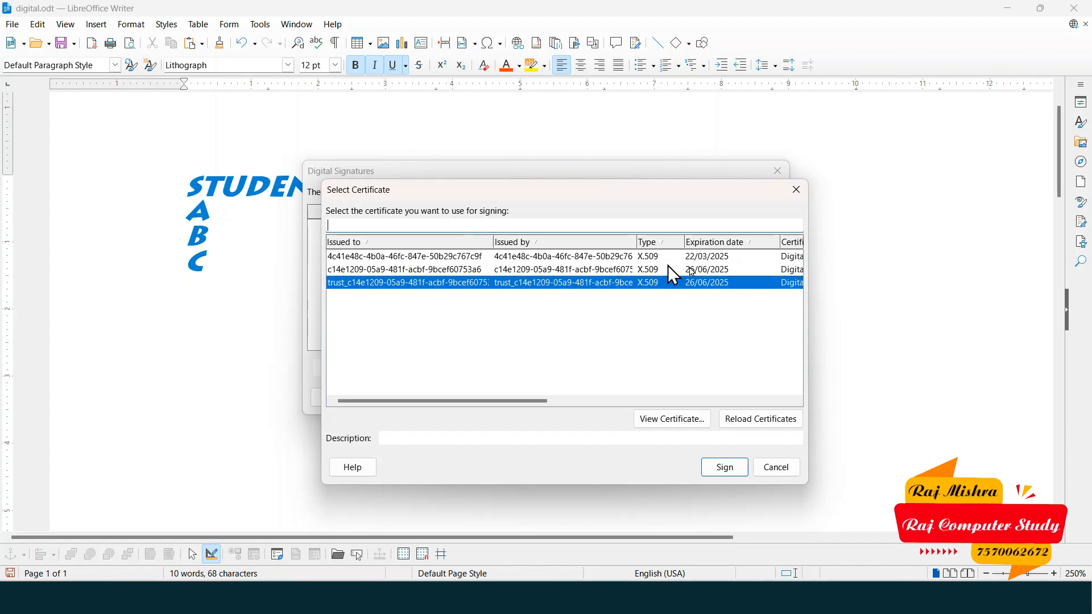
click(494, 263)
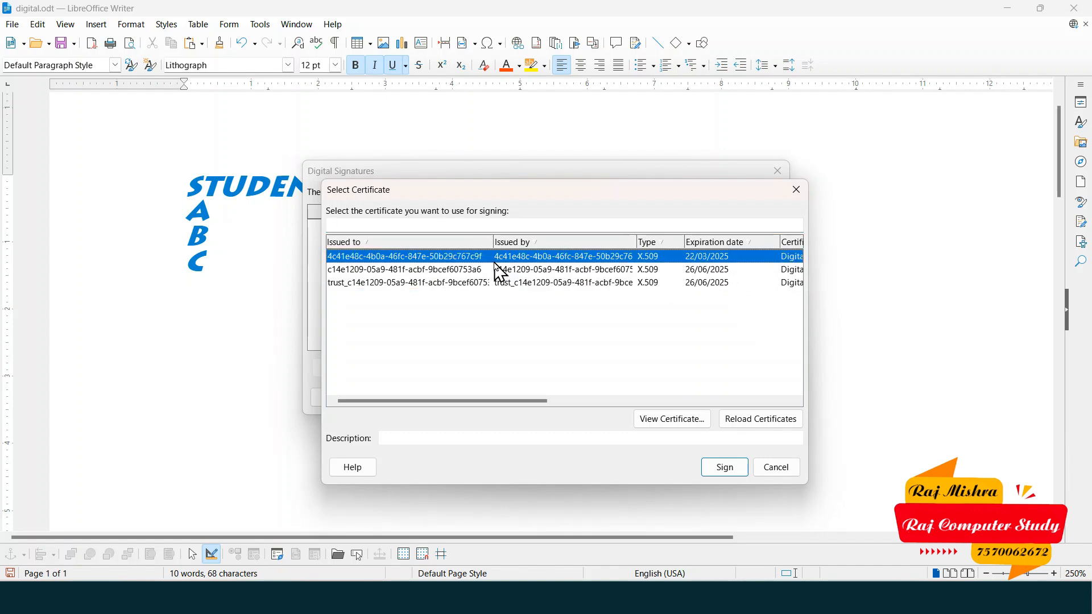
- Review the chosen certificate's path and details, then sign the document with it
click(702, 426)
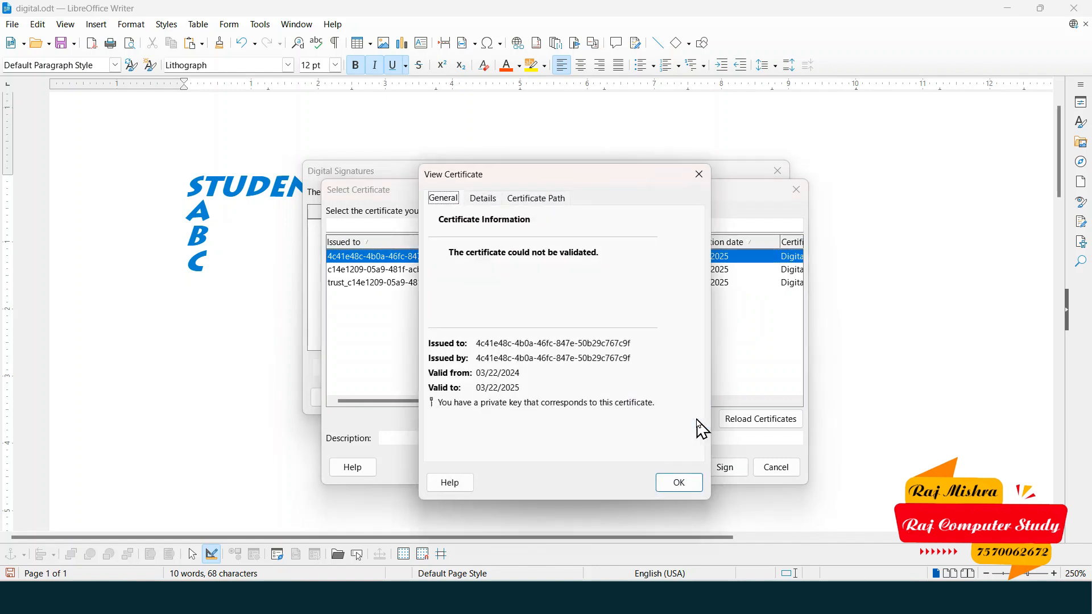
click(549, 200)
click(492, 200)
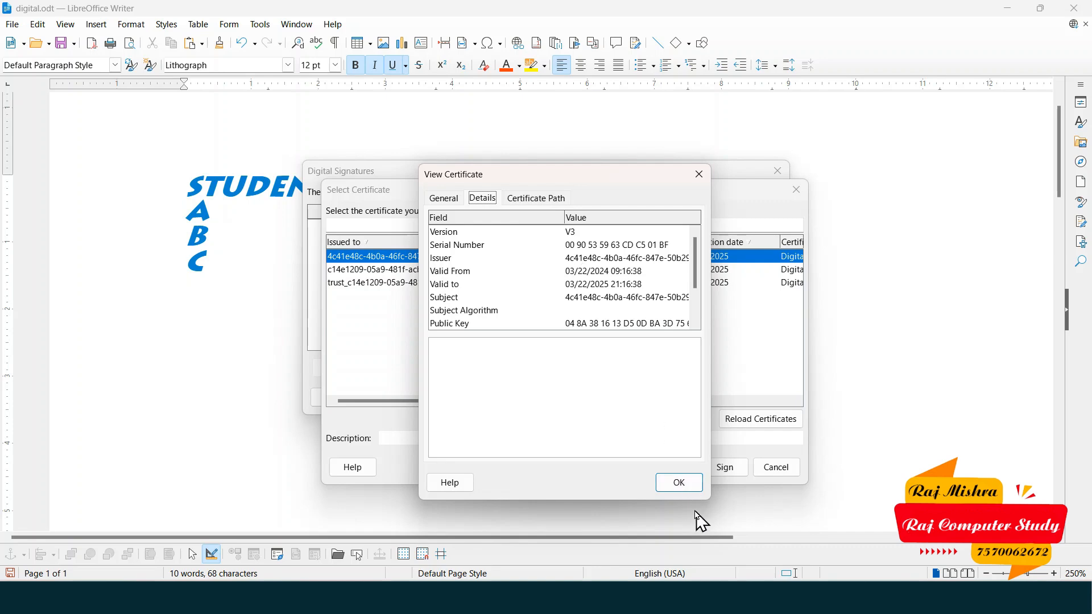
click(680, 483)
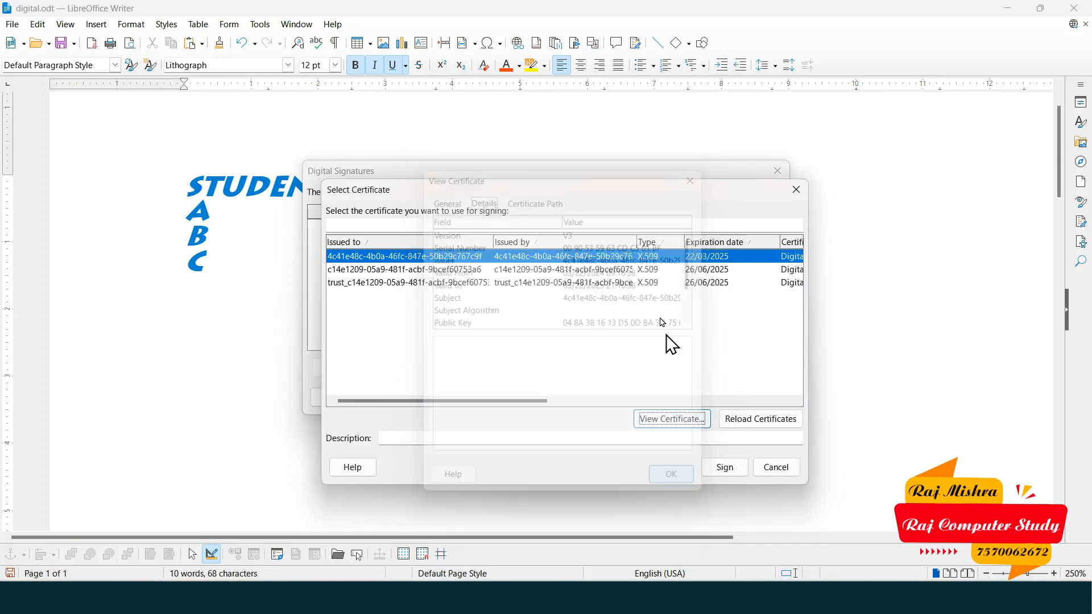
click(725, 472)
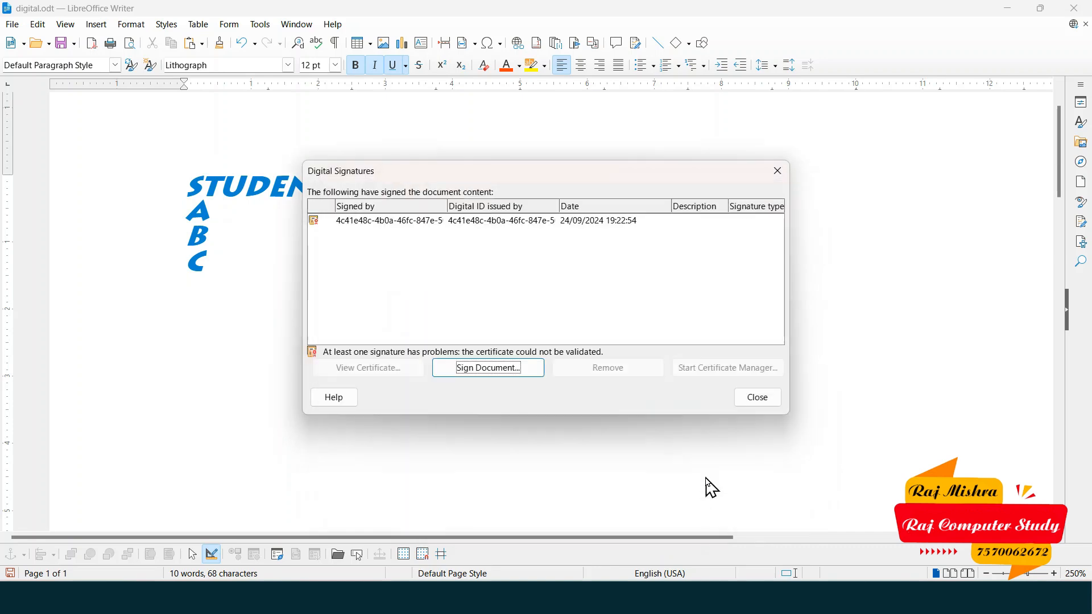
- Close the Digital Signatures list and confirm Yes to keep the signature
click(503, 226)
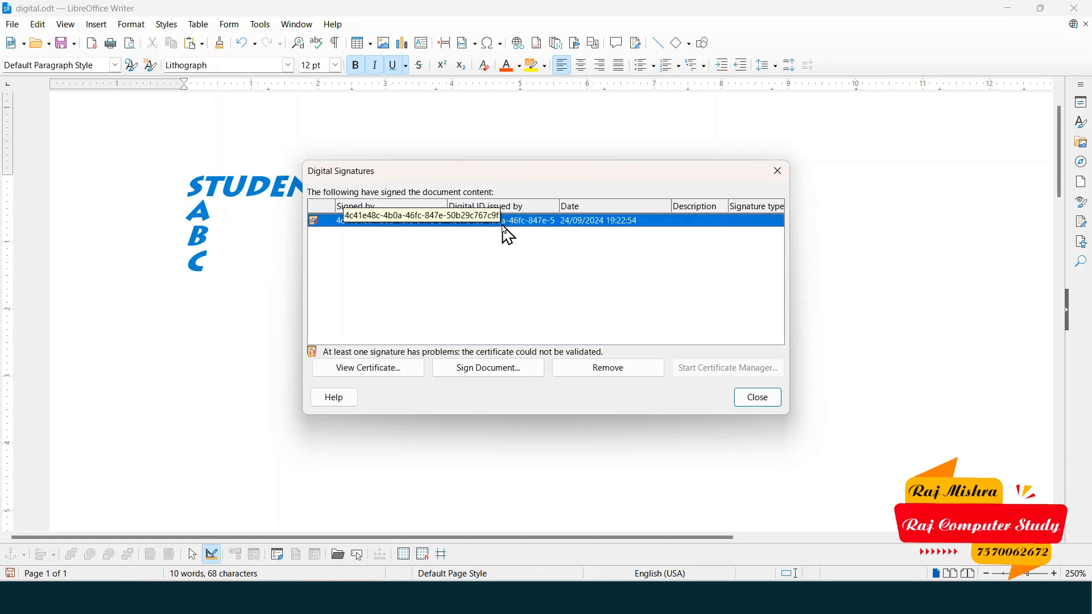
click(504, 371)
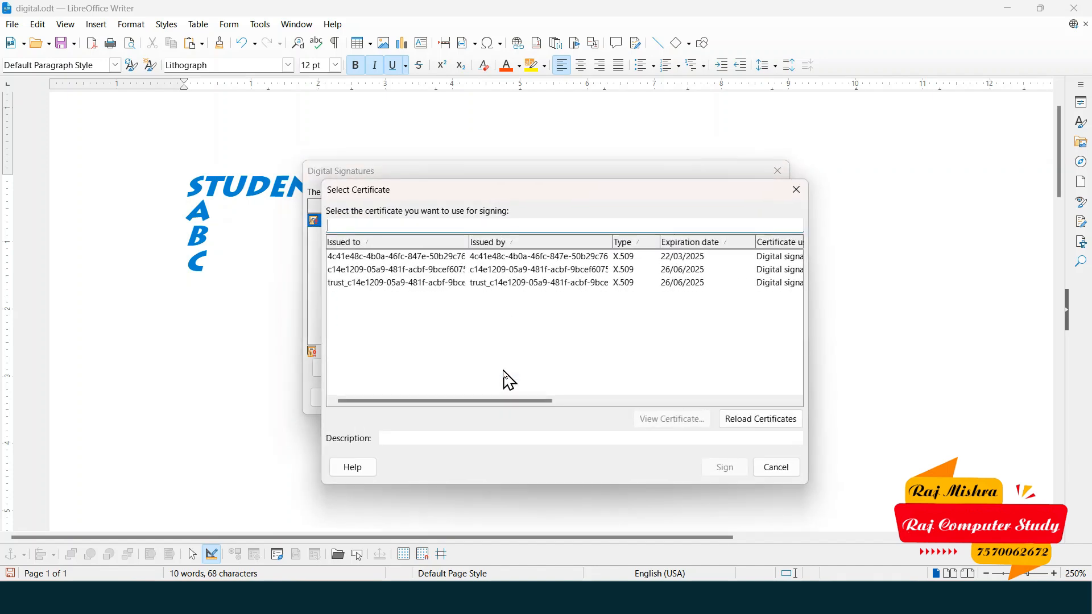
click(797, 190)
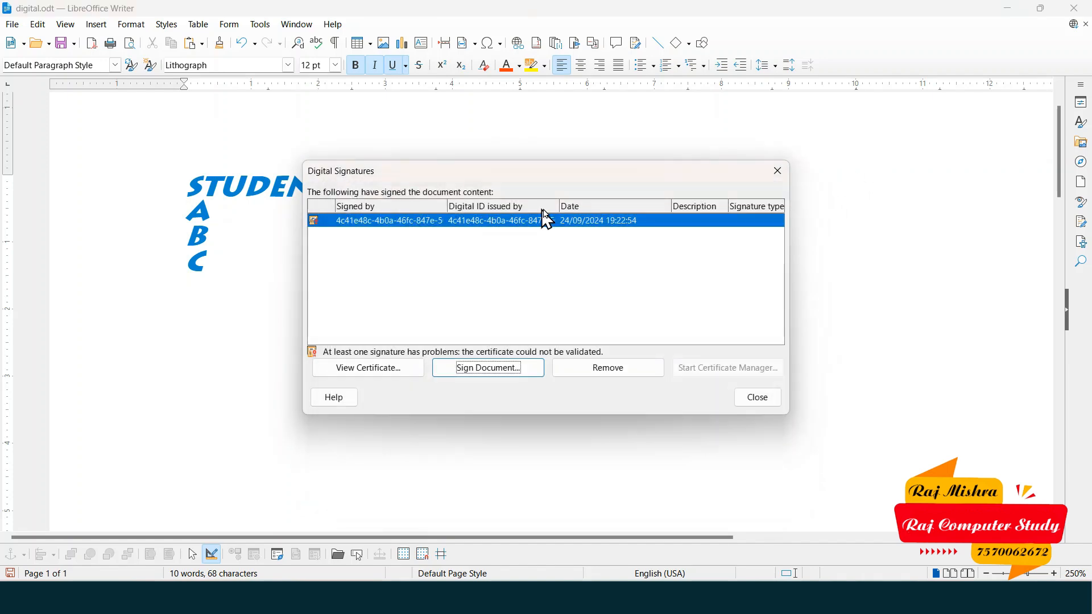
click(757, 398)
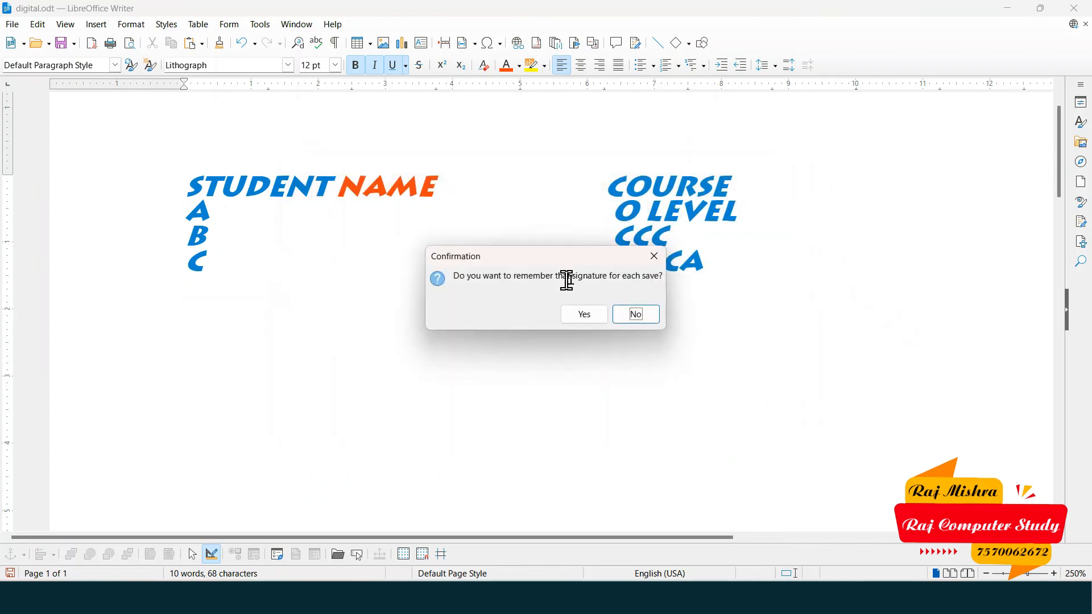
click(583, 319)
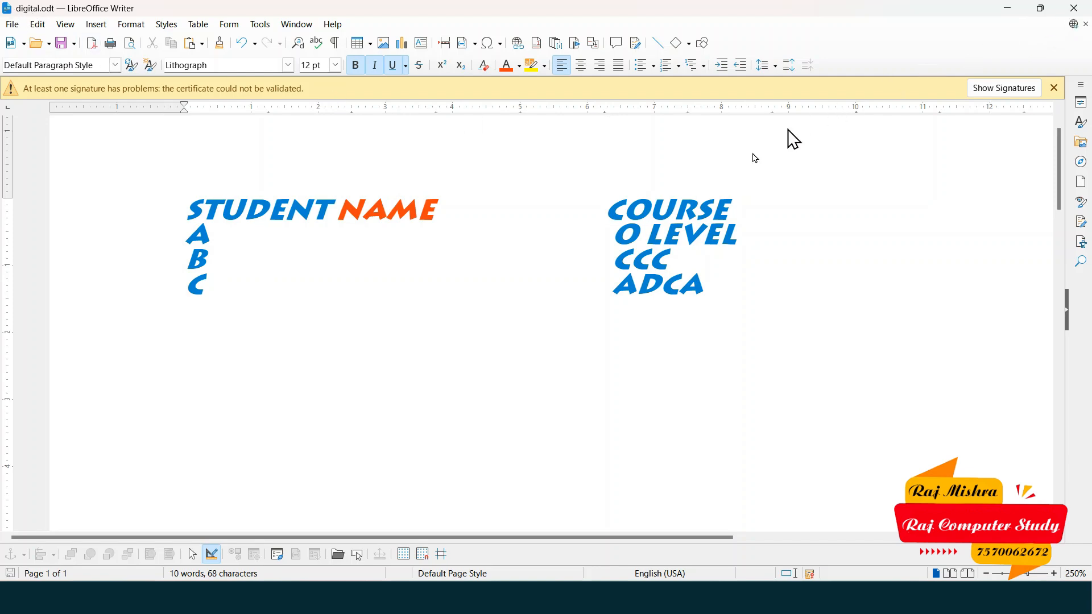
- Start a fresh blank Writer document by running swriter from the Windows Run box
key(super+d)
key(super+r)
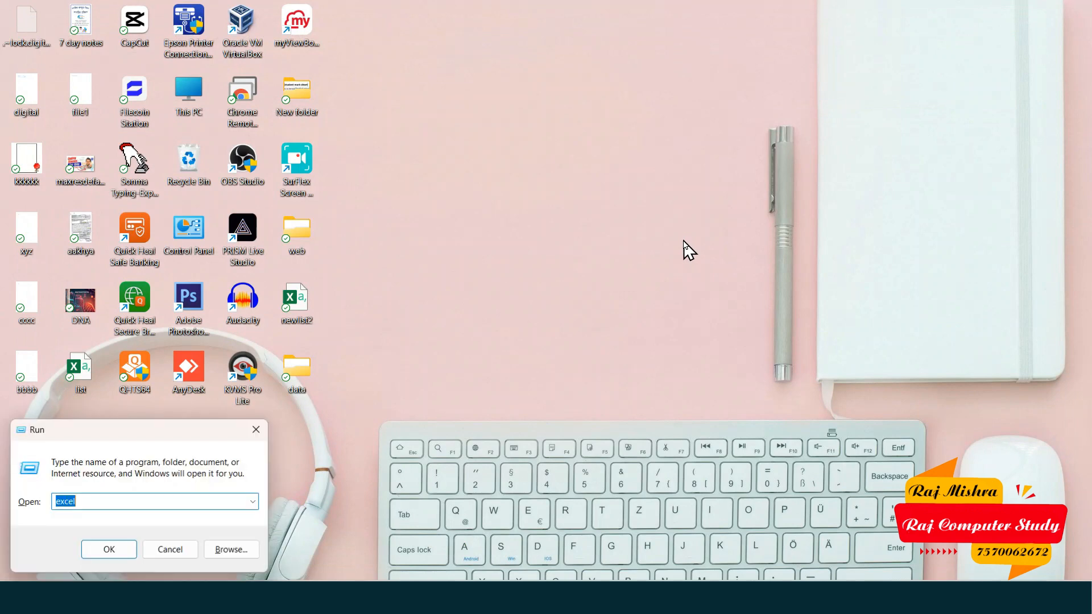
text(swrit)
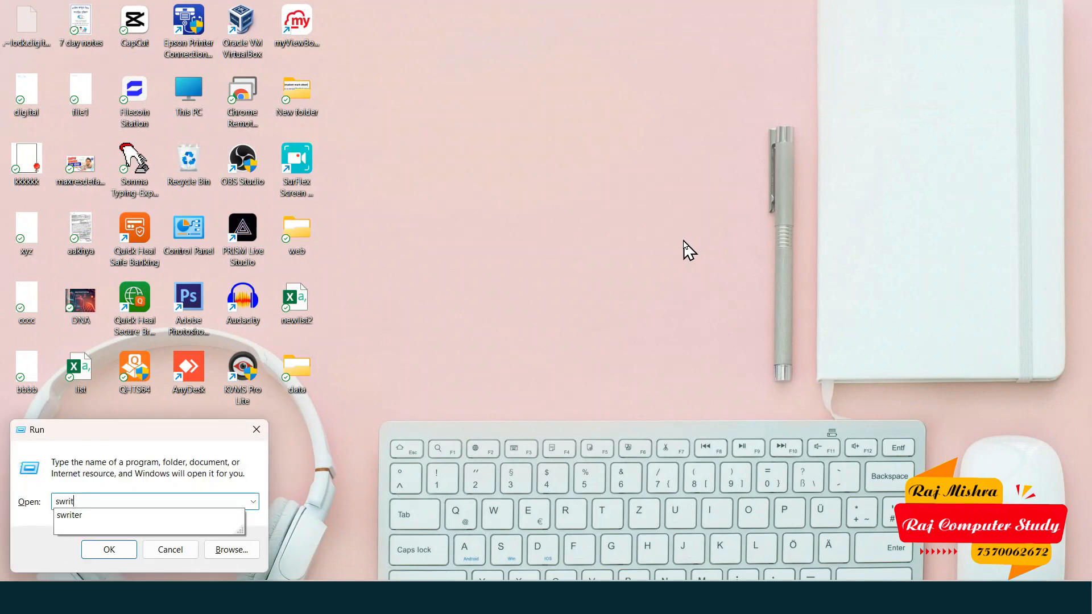
text(er)
key(Return)
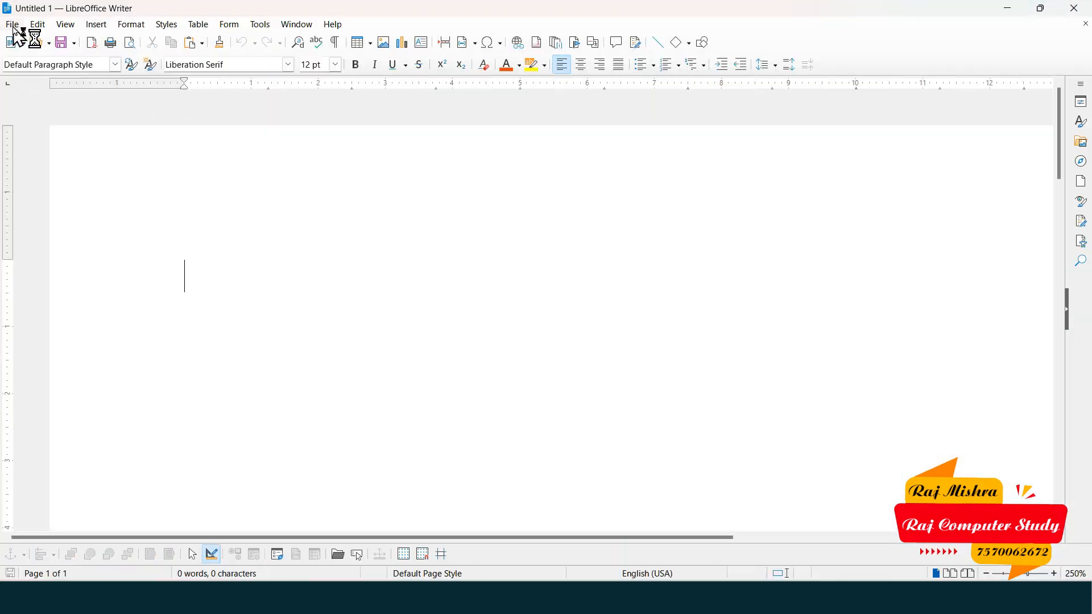
- Open digital.odt from the Desktop via File > Open
click(12, 25)
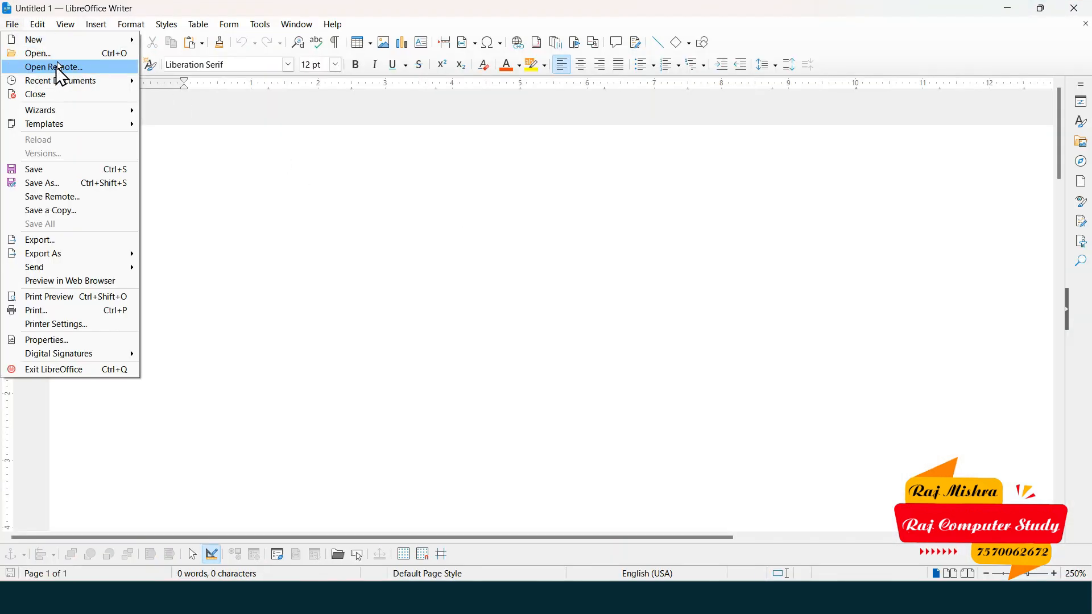
click(37, 53)
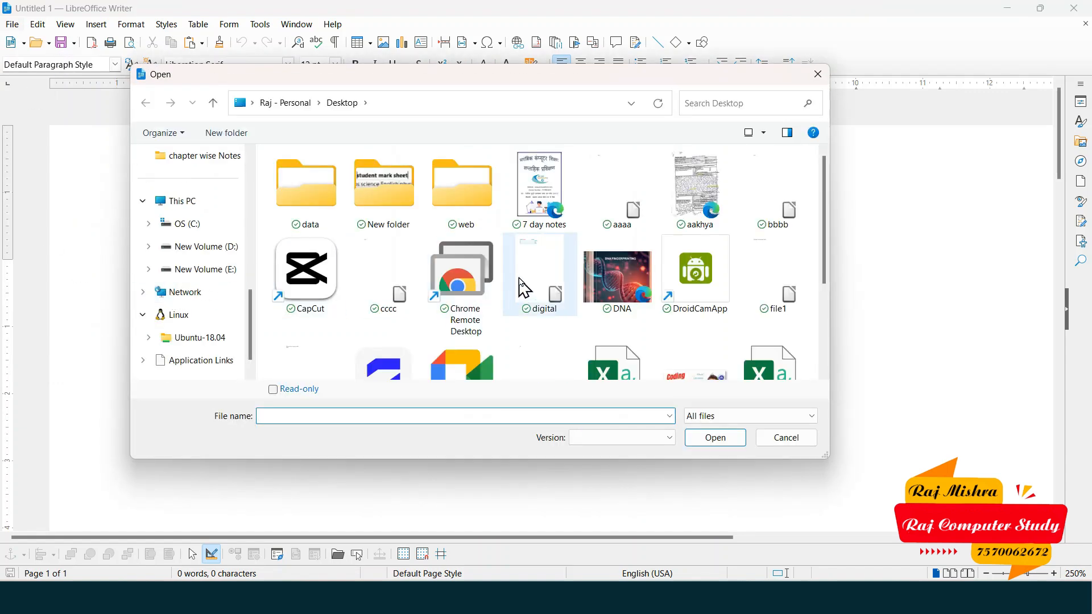
click(538, 291)
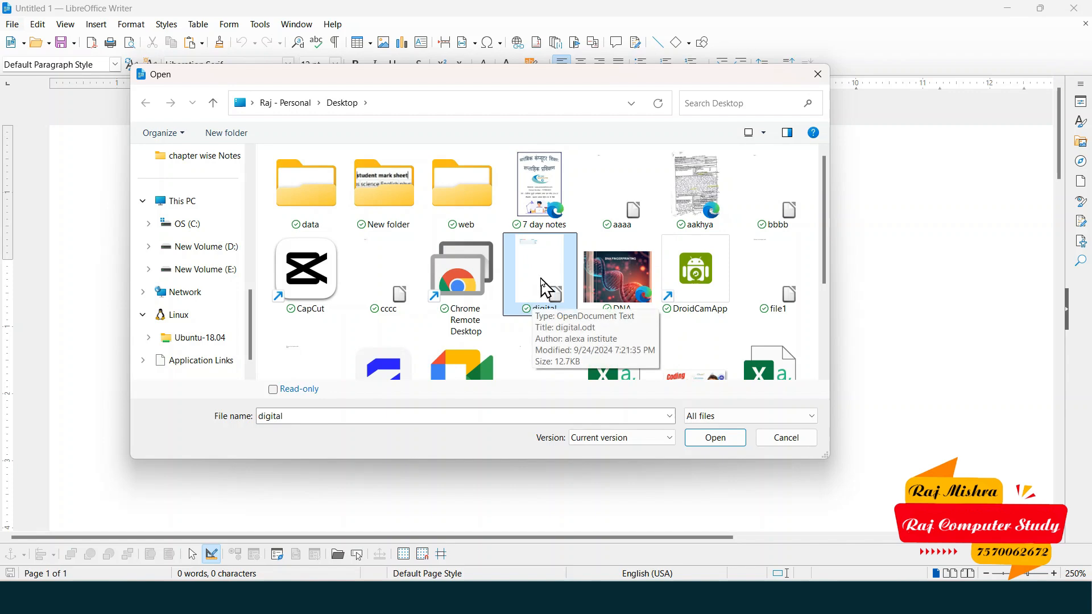
click(720, 439)
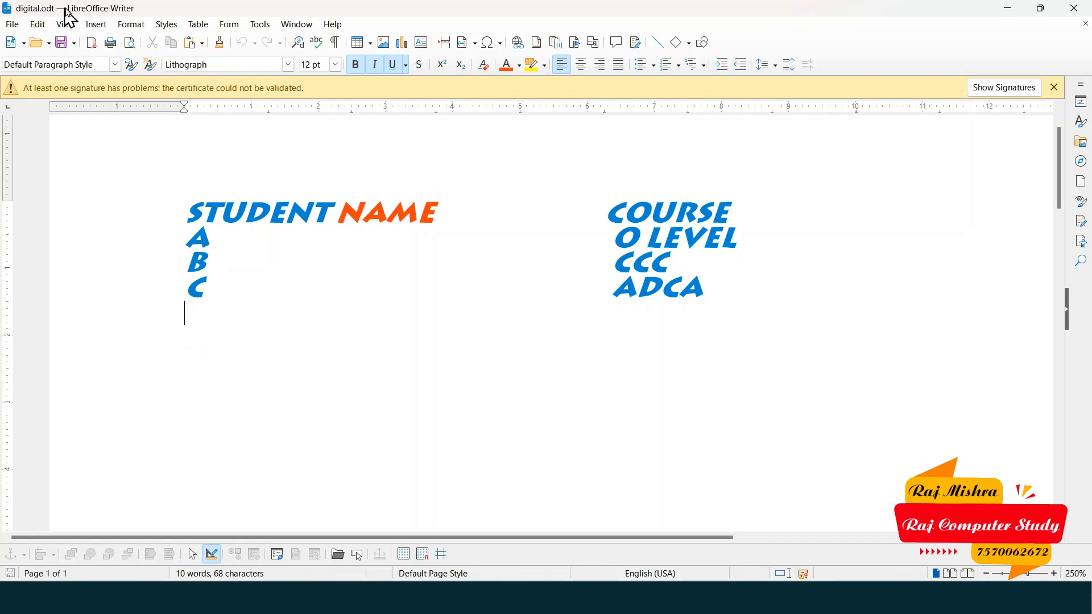
- Inspect the existing signature's certificate details, including its path and status
click(1005, 88)
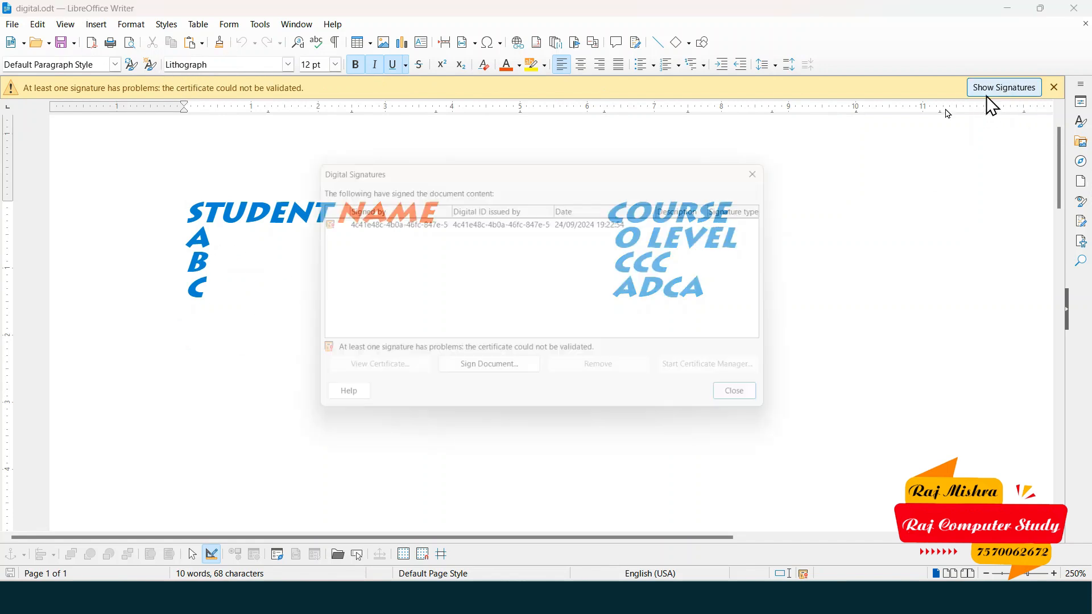
click(505, 244)
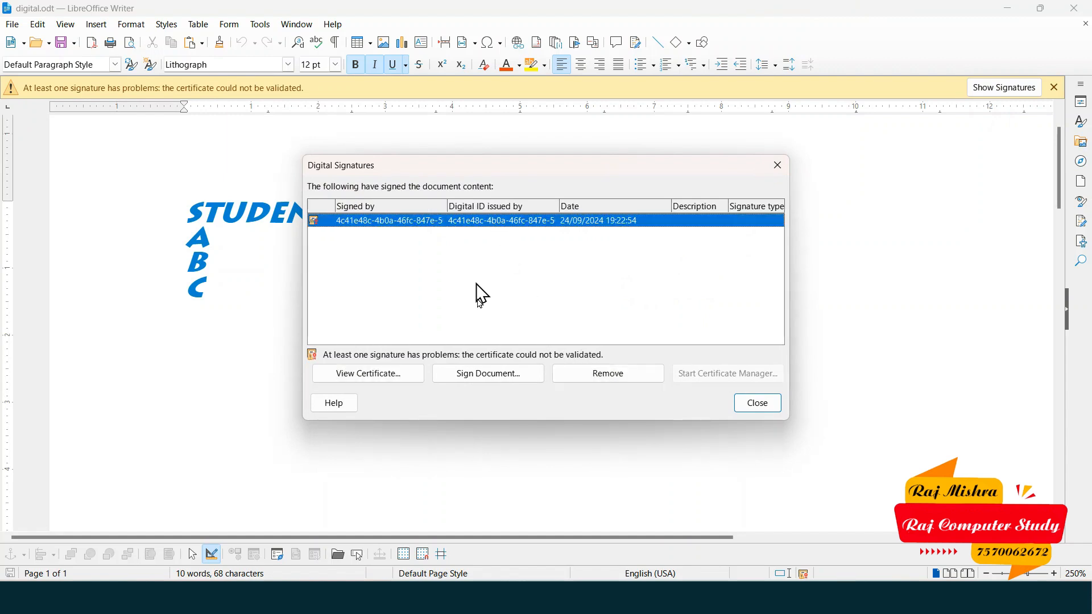
click(392, 383)
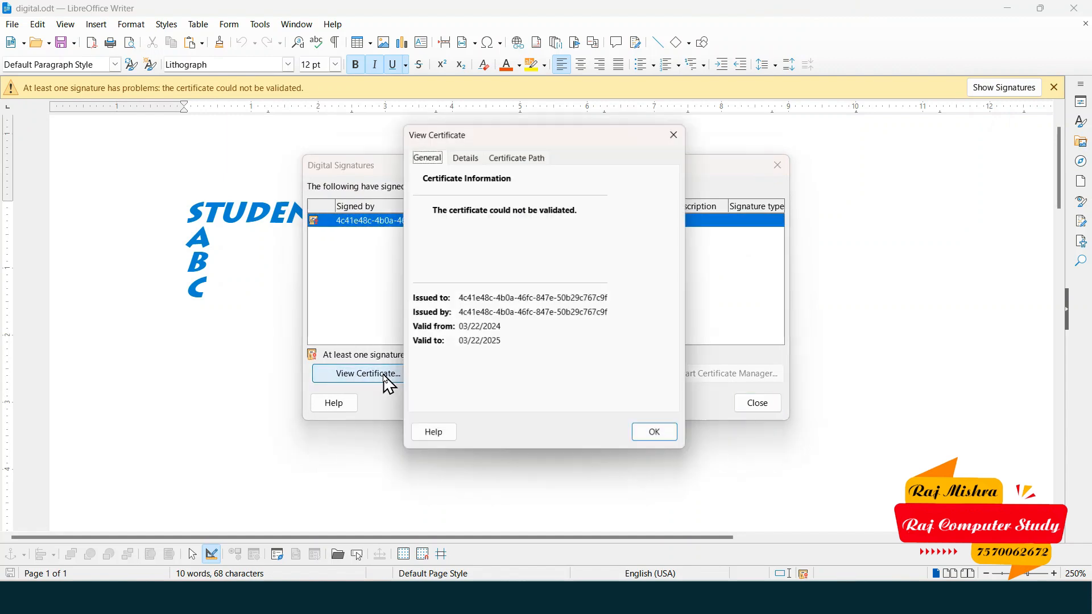
click(510, 163)
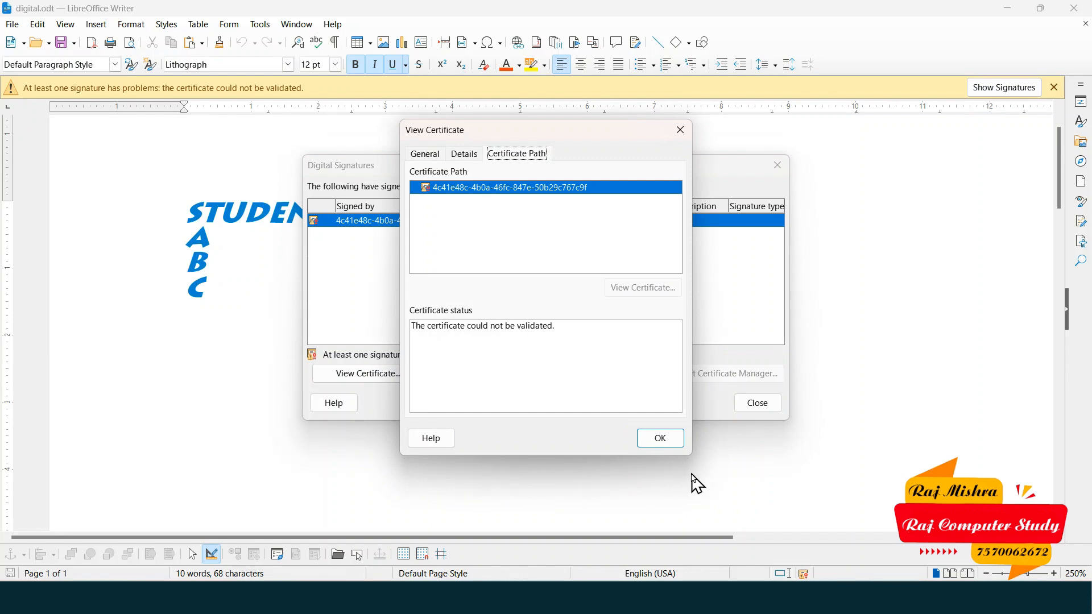
click(666, 442)
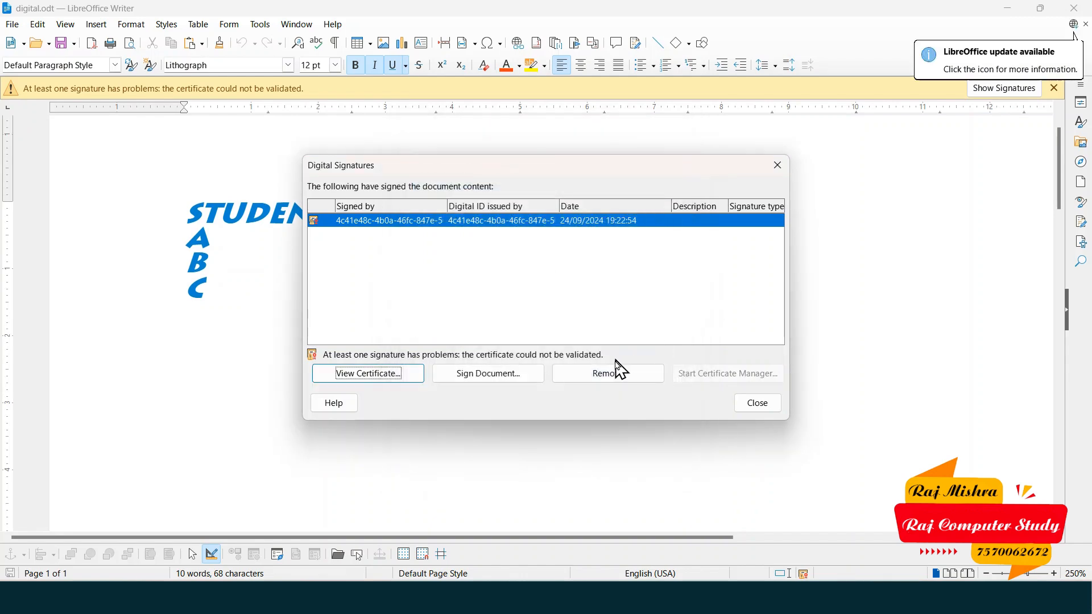
- Sign digital.odt again with the certificate expiring 26/06/2025 and confirm the prompt
click(537, 377)
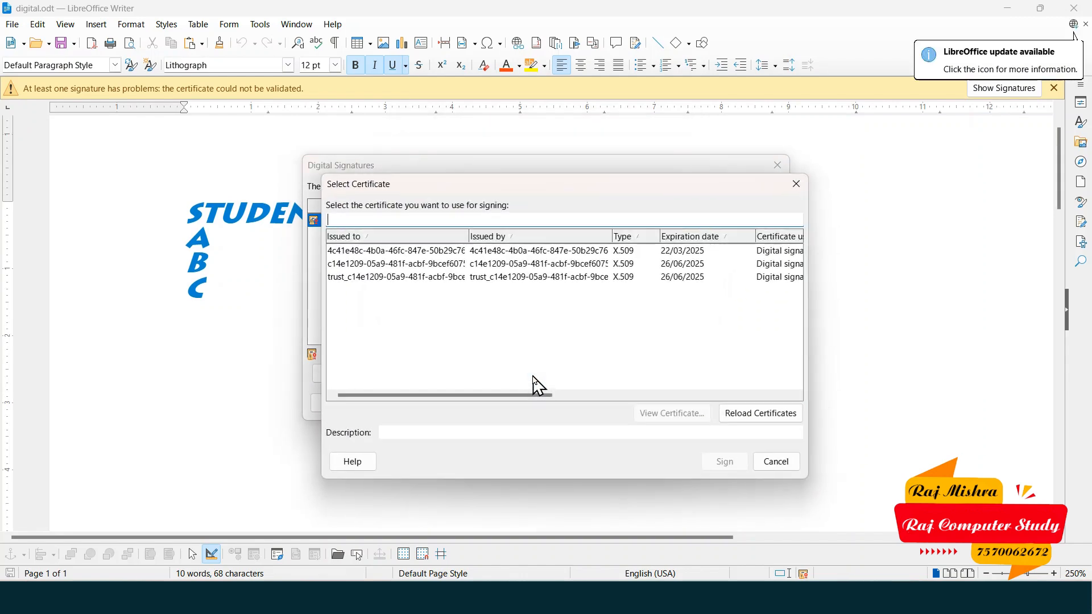
click(632, 266)
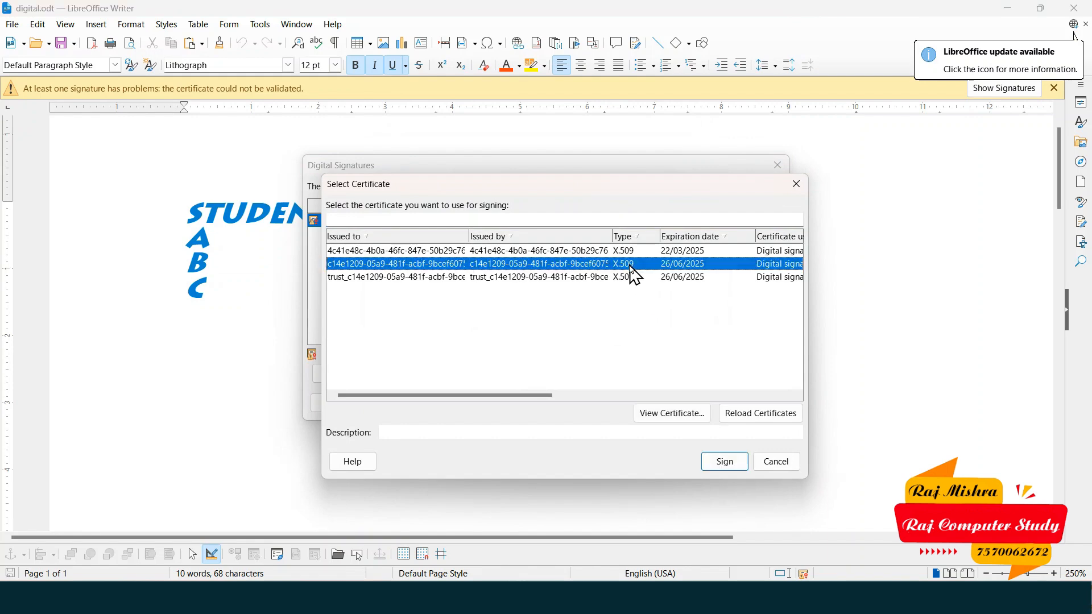
click(734, 466)
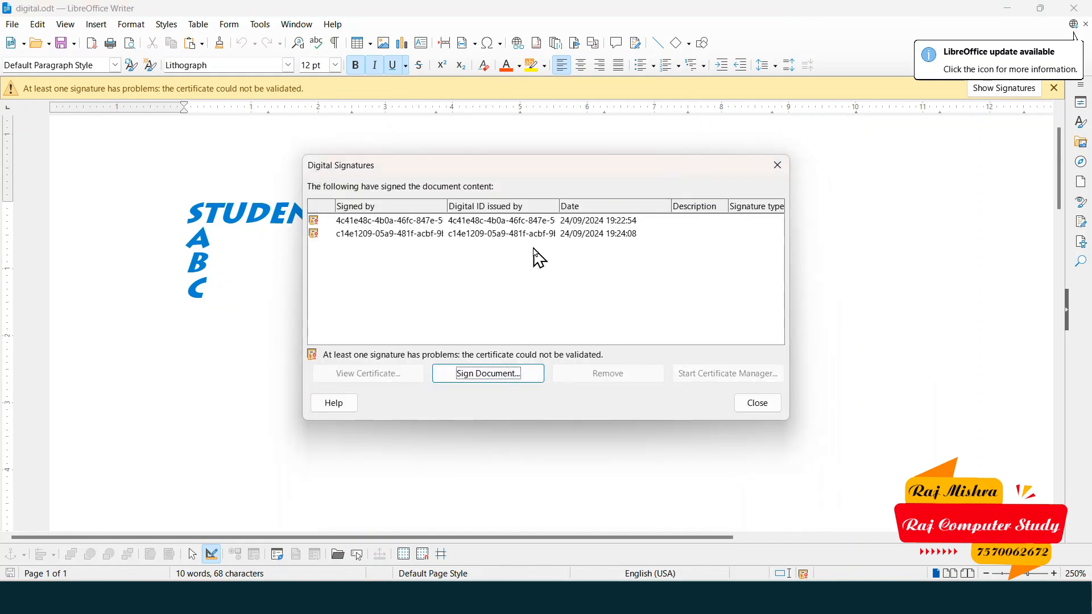
click(765, 407)
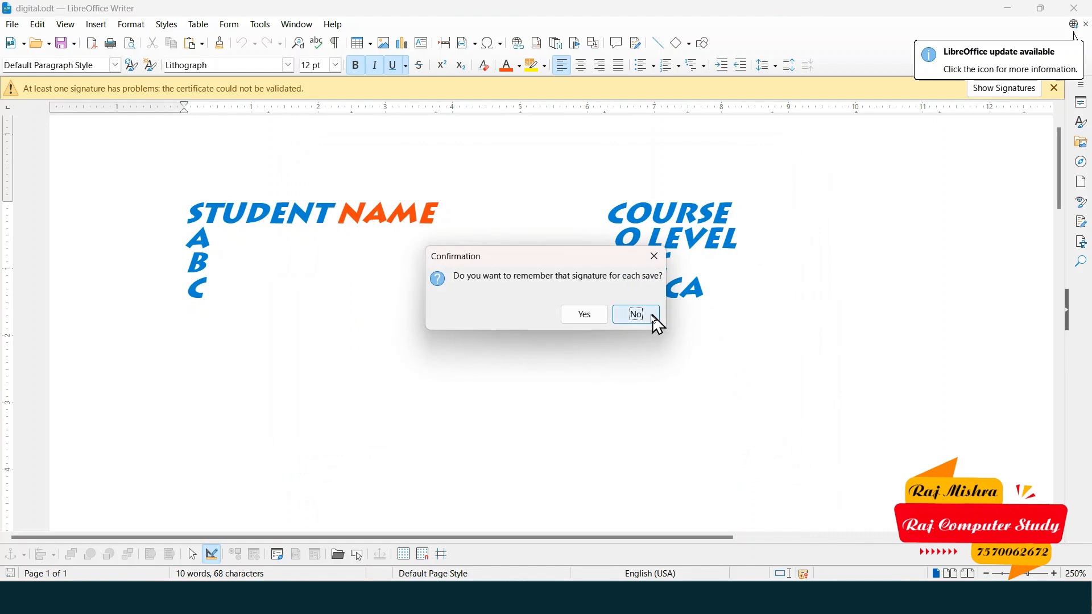
click(595, 317)
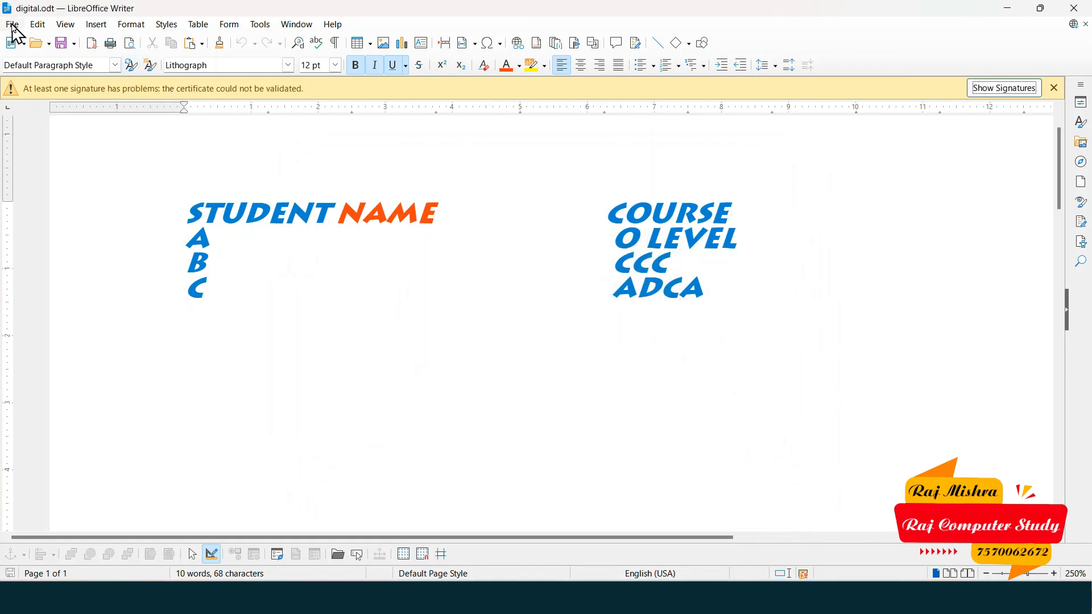
click(13, 25)
- Create a new text document, then open digital.odt from the Desktop
mouse_move(22, 41)
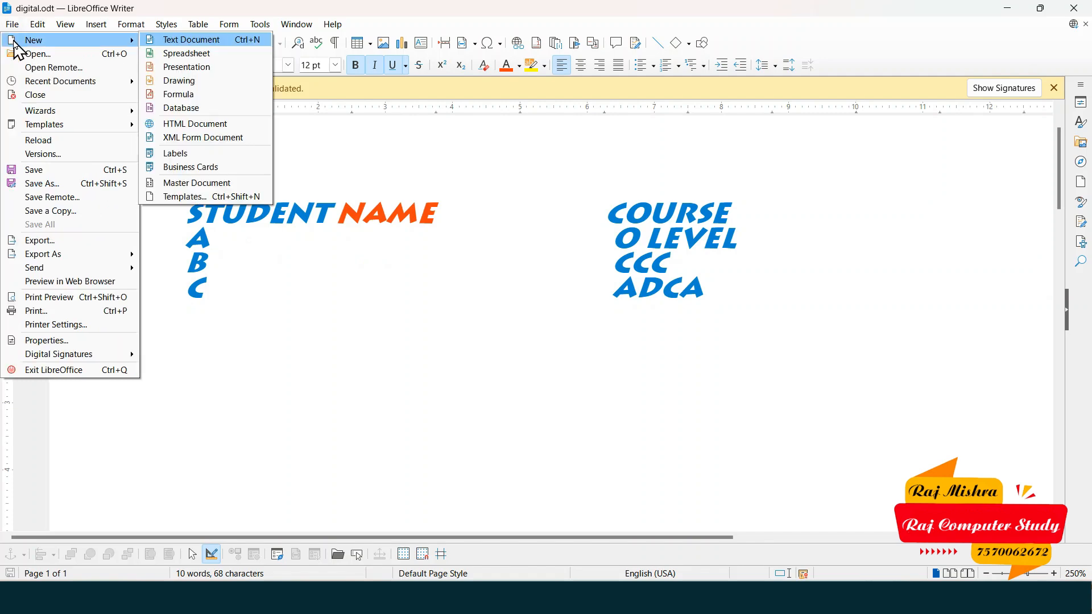
click(208, 41)
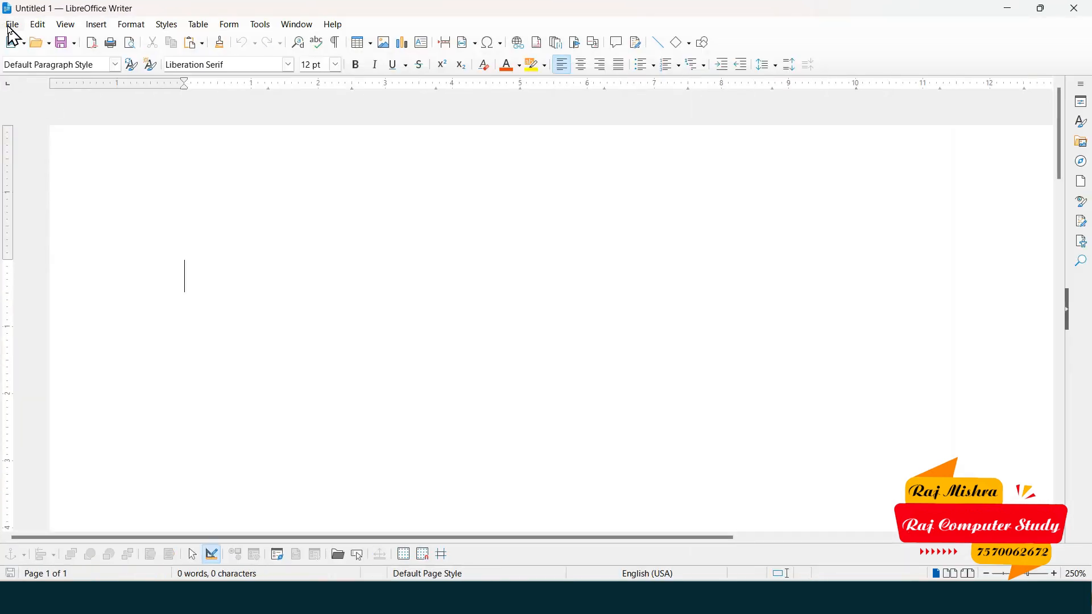
click(12, 24)
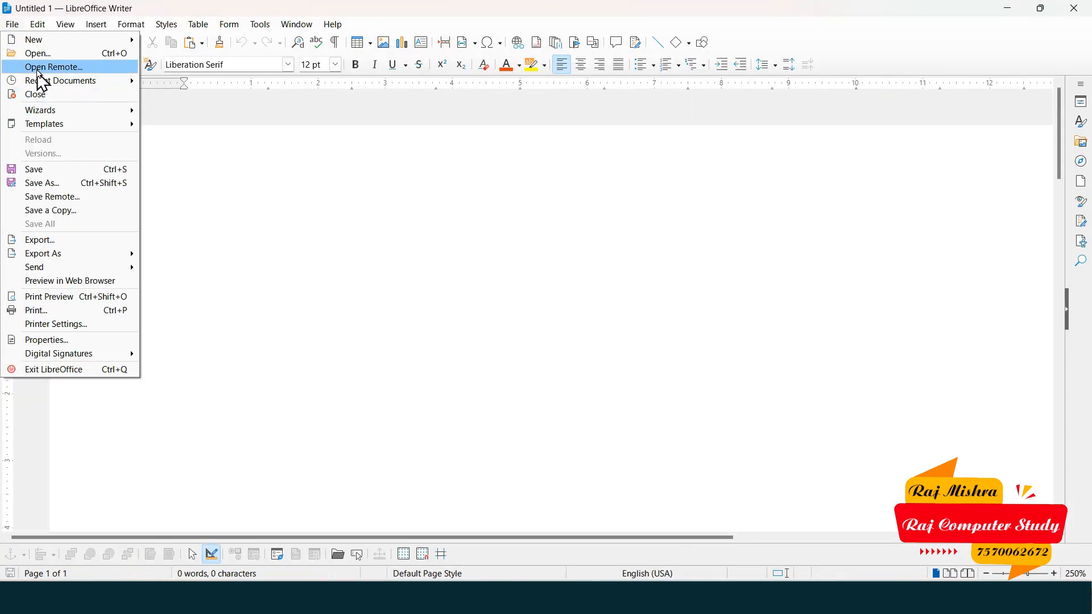
click(40, 54)
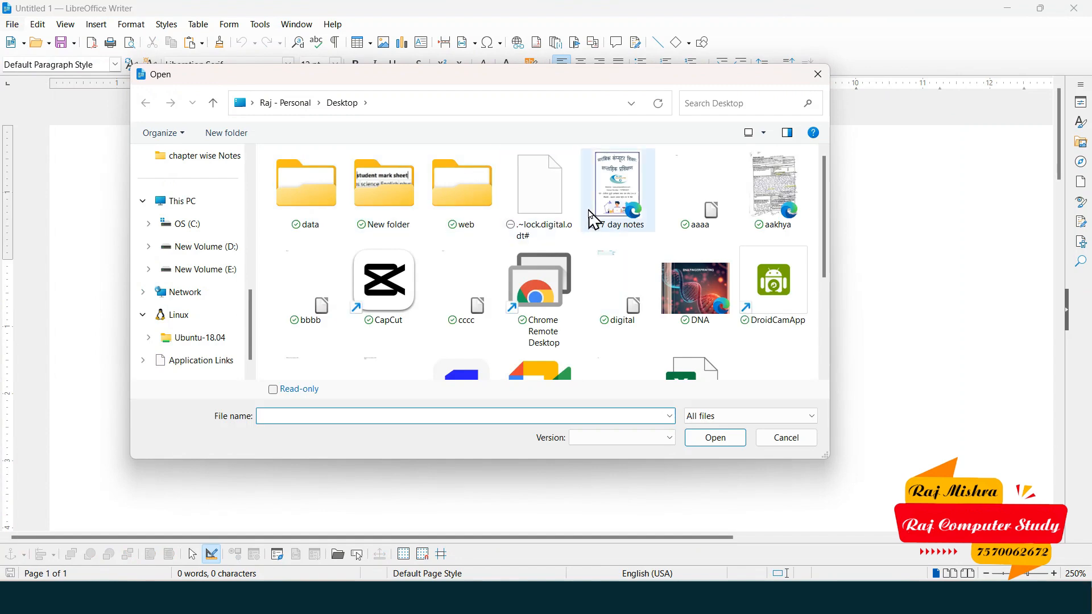
click(602, 316)
click(711, 439)
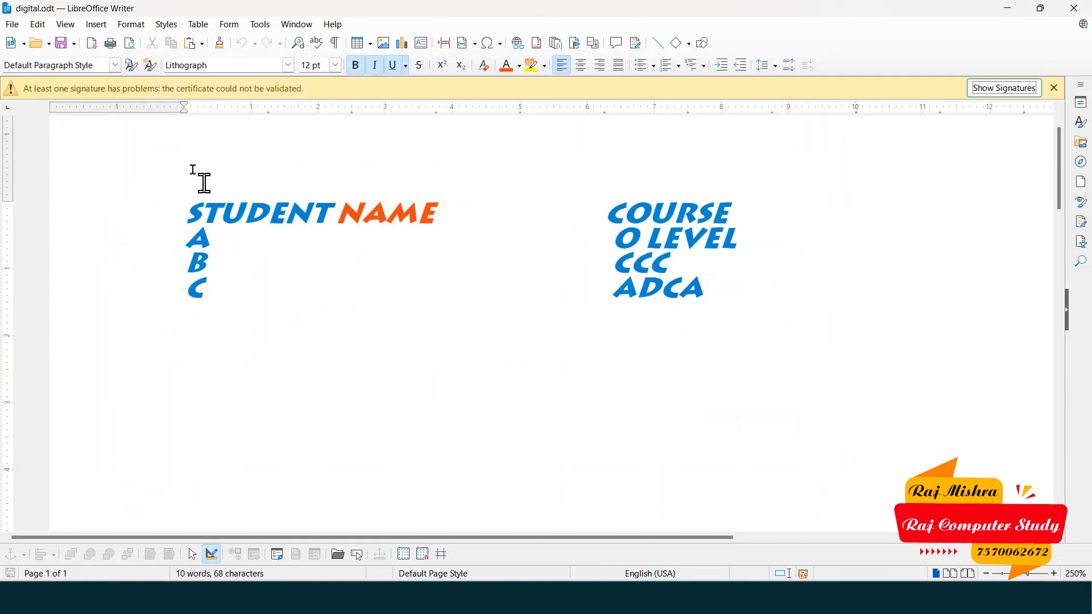
click(24, 22)
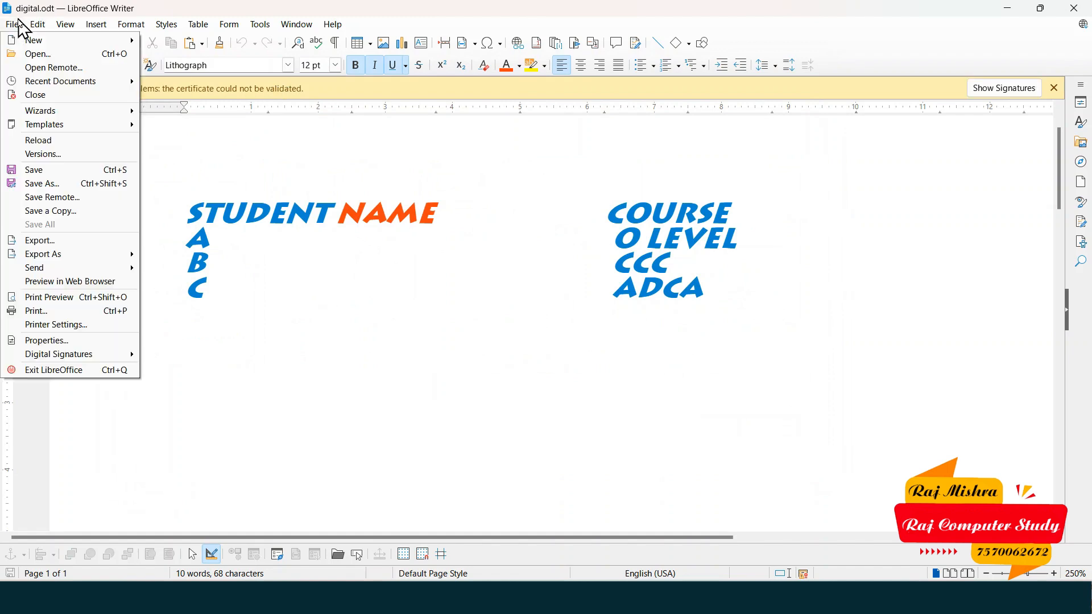
- Sign digital.odt with the trust certificate after reviewing its details
click(1028, 95)
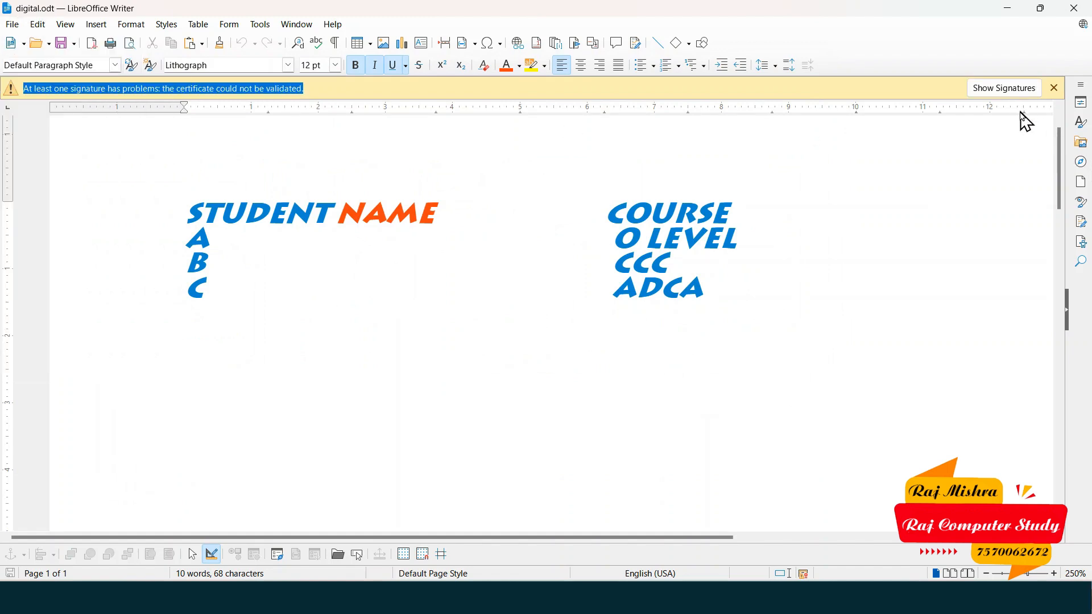
click(1004, 89)
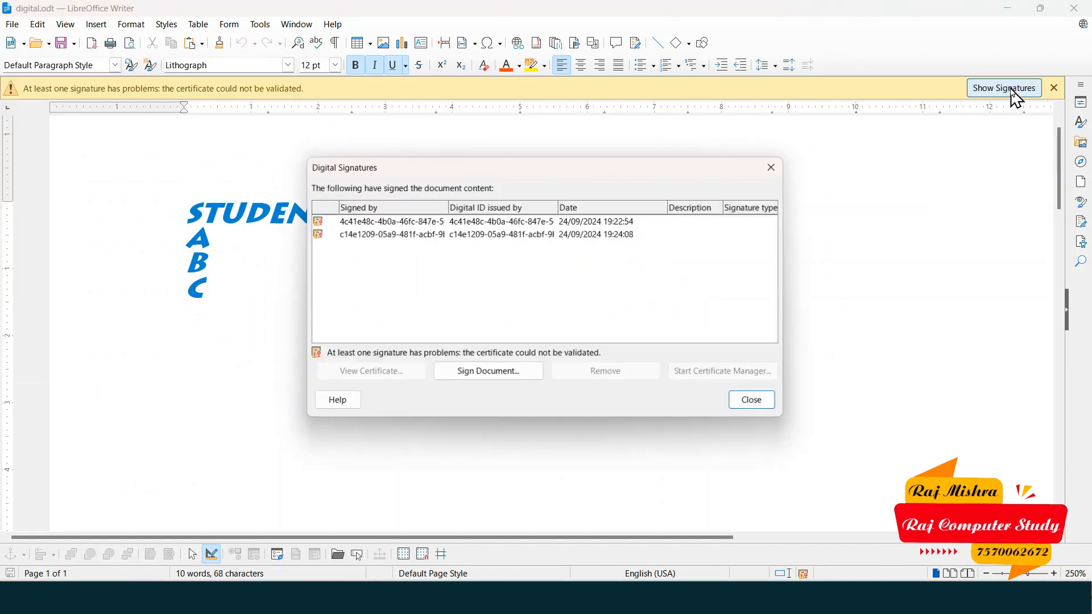
click(449, 376)
click(515, 277)
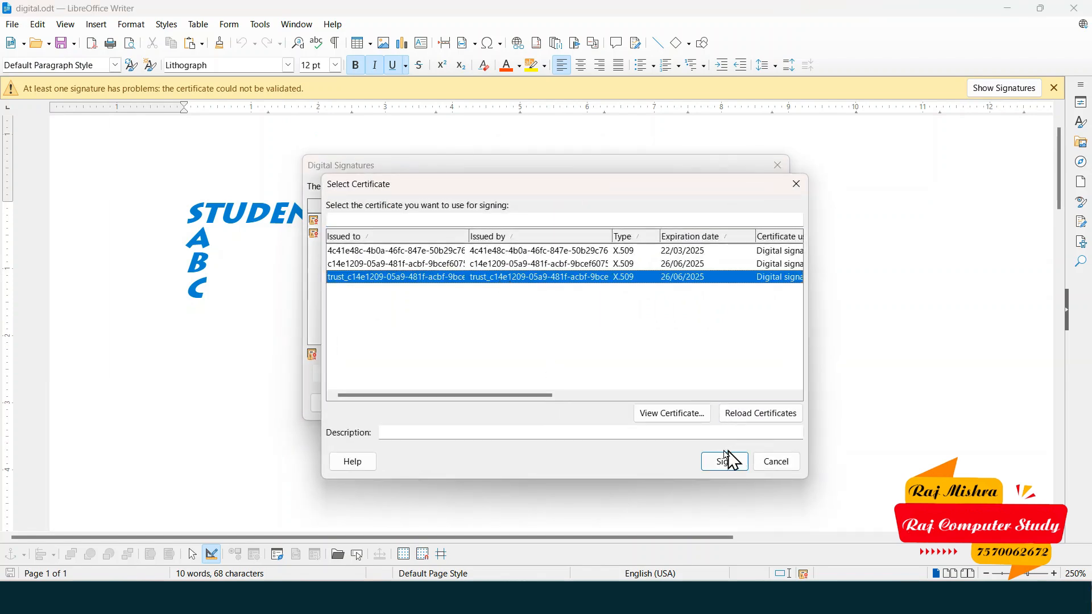
click(752, 421)
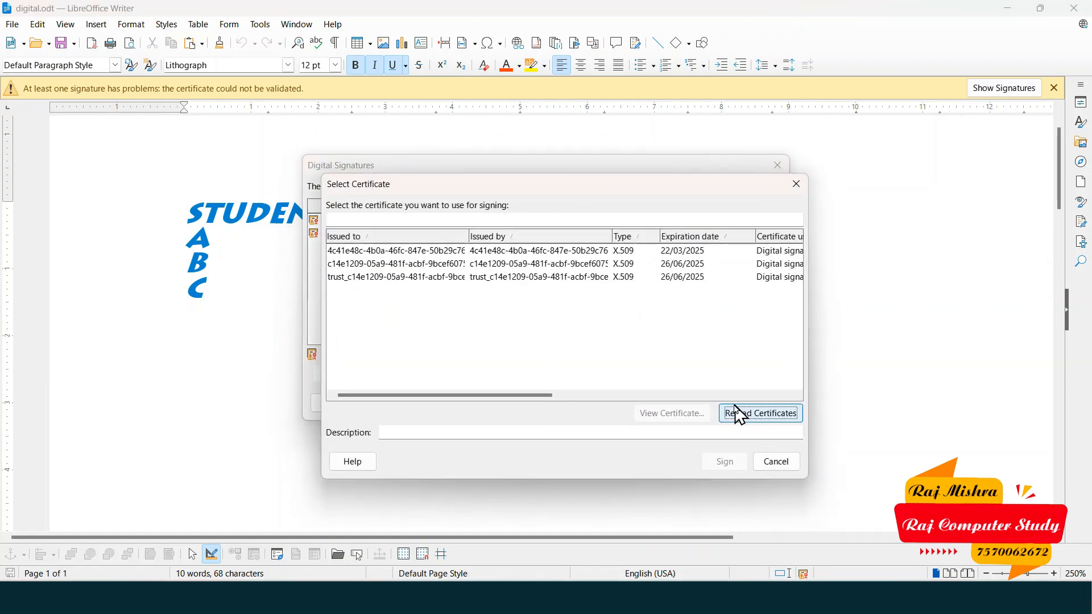
click(594, 264)
click(614, 277)
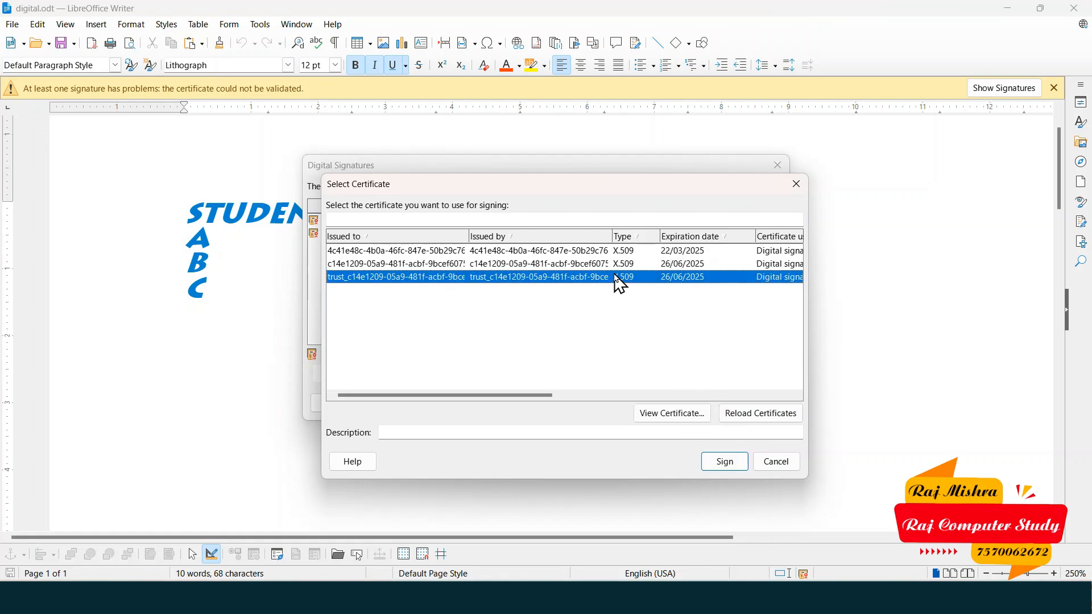
click(680, 420)
click(684, 479)
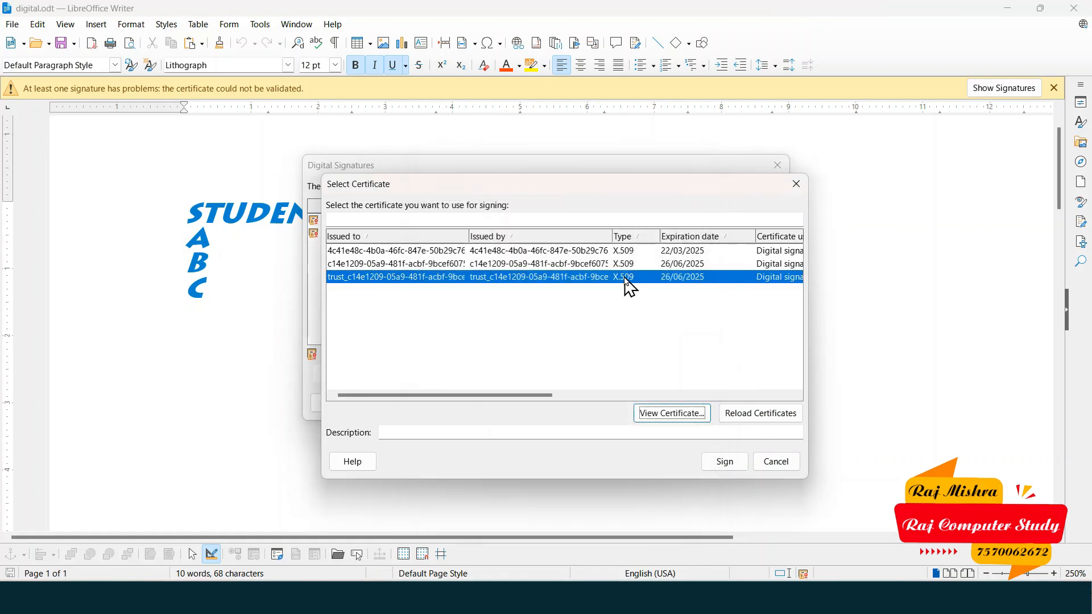
click(724, 462)
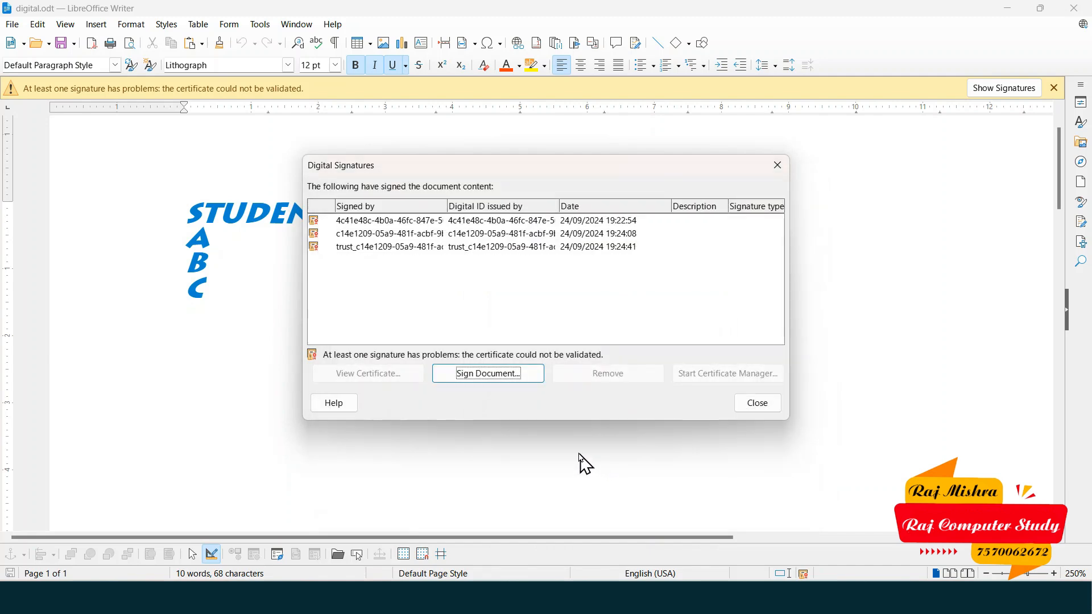
- Check the new third signature's certificate, then close the signatures list, confirming Yes
click(516, 249)
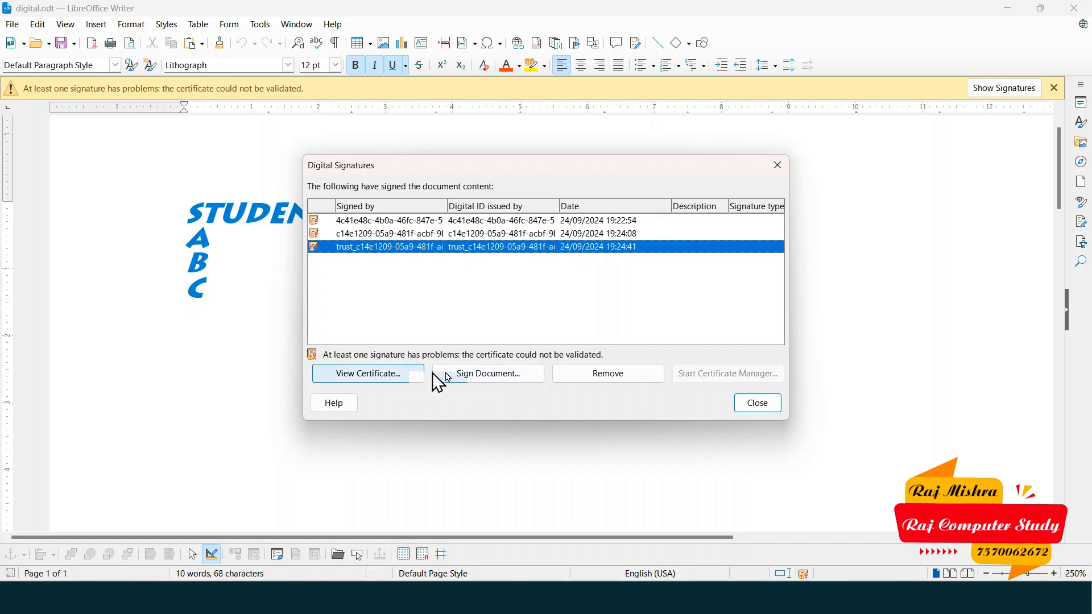
click(386, 378)
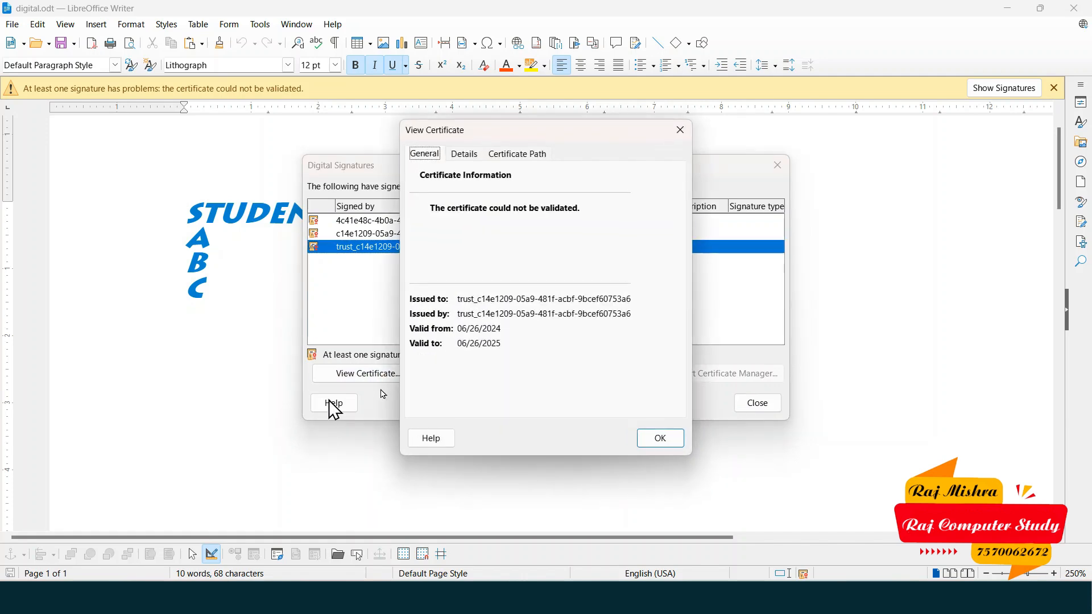
click(658, 438)
click(758, 409)
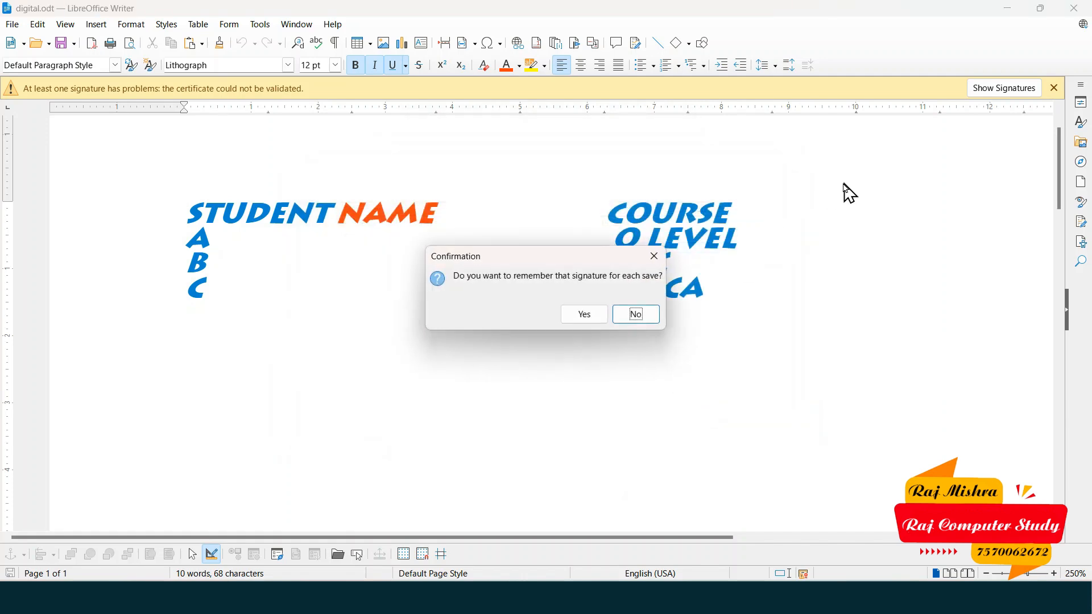
click(586, 315)
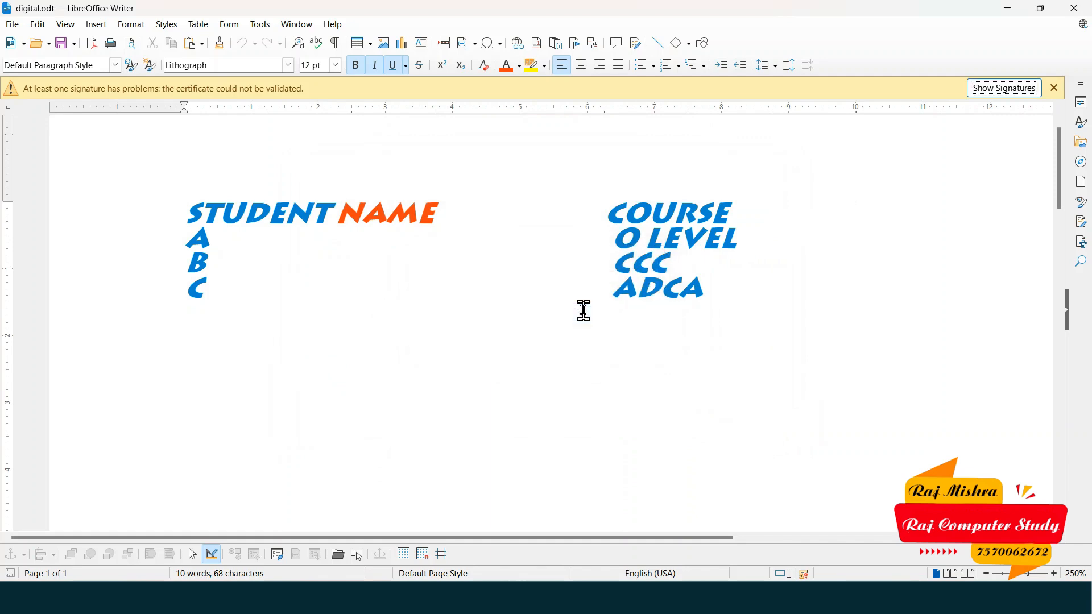
- Close digital.odt, reopen it from the Desktop, and dismiss the signature warning bar
click(1077, 15)
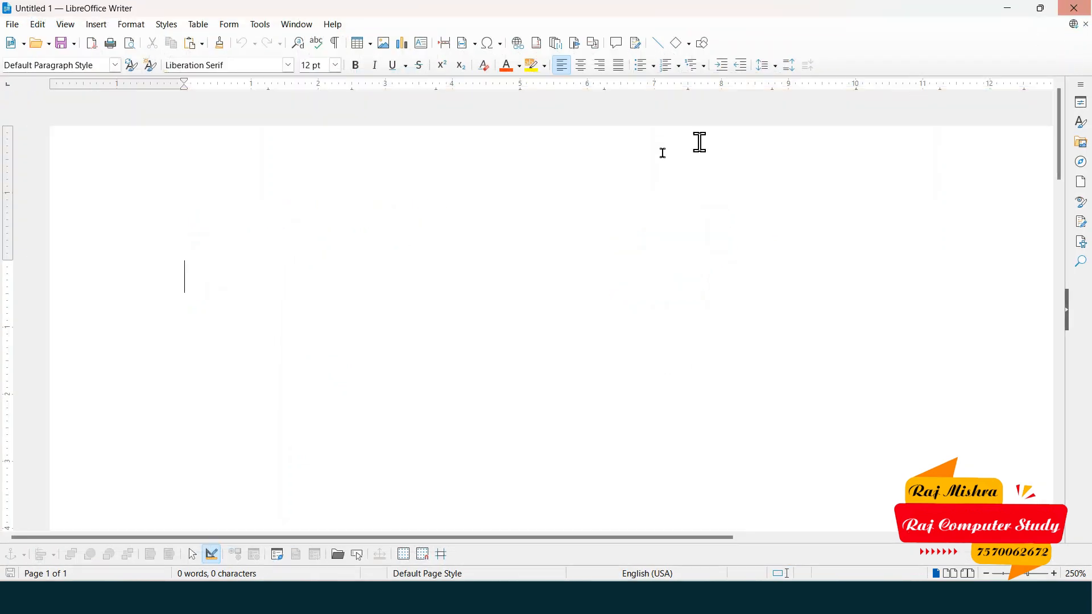
click(12, 24)
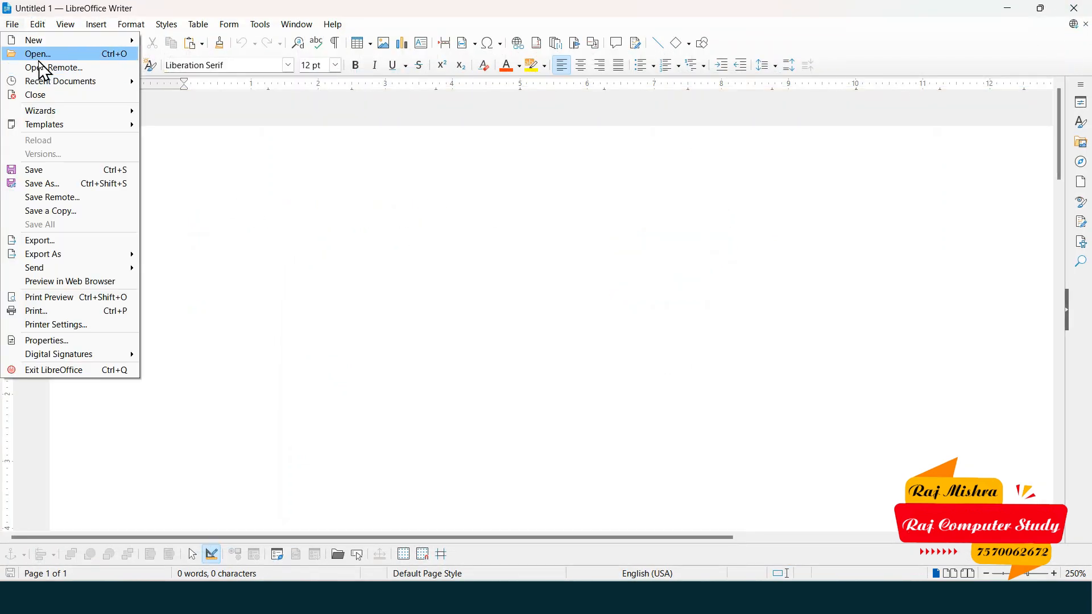
click(34, 54)
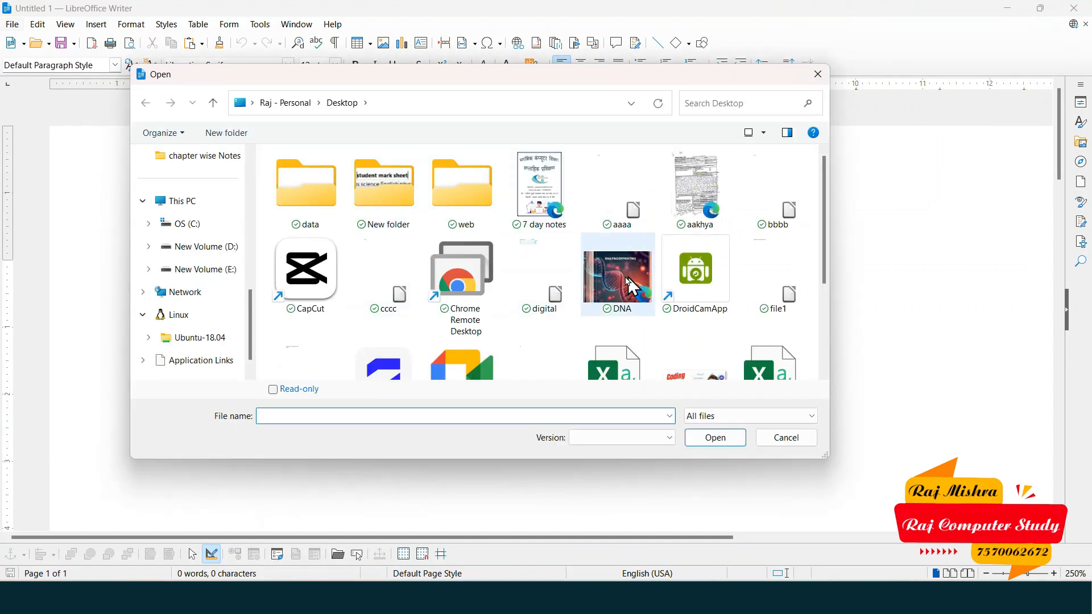
click(540, 267)
click(711, 439)
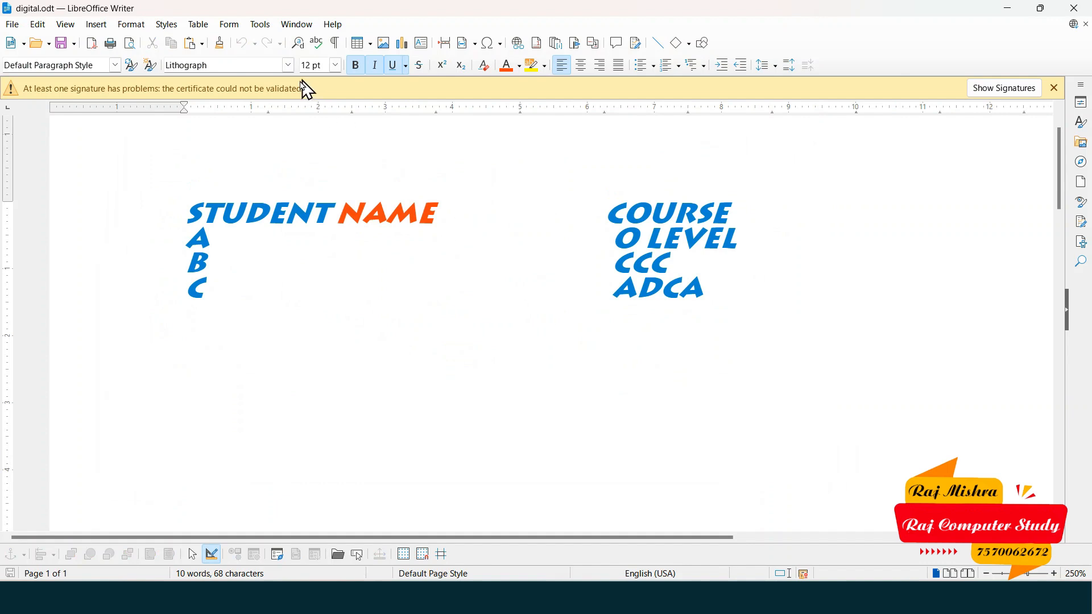
double_click(285, 89)
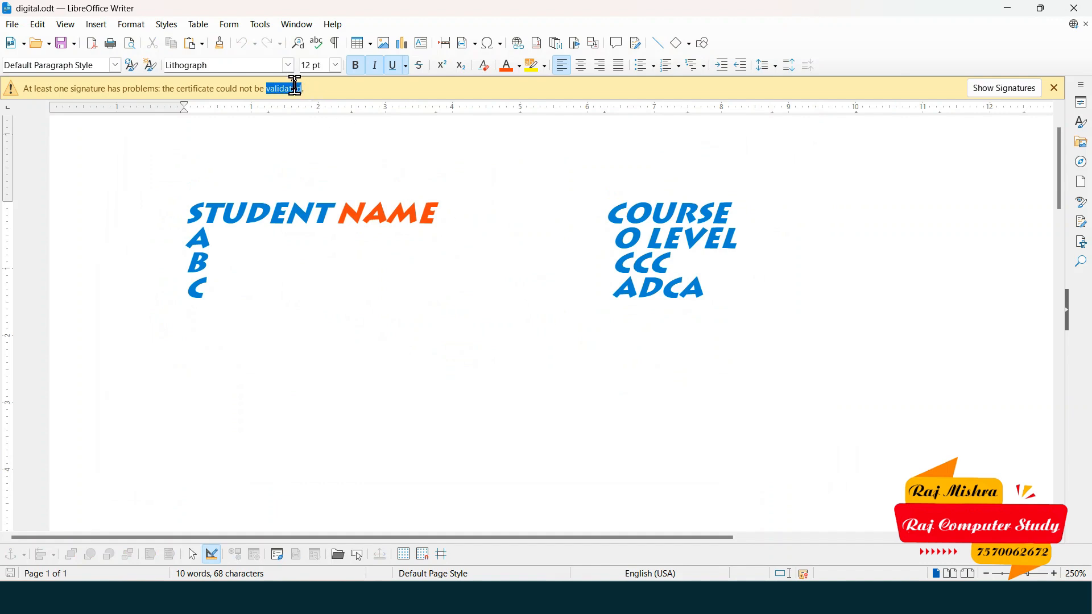
click(1056, 88)
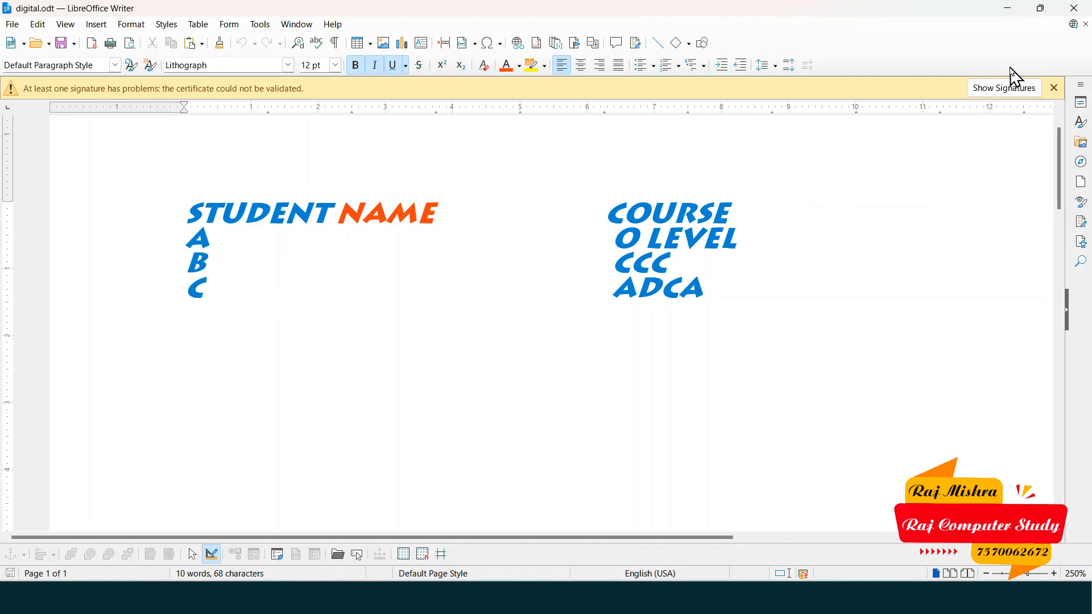
- Remove the second of the three signatures, close the list, and dismiss the warning bar
click(1005, 88)
click(567, 233)
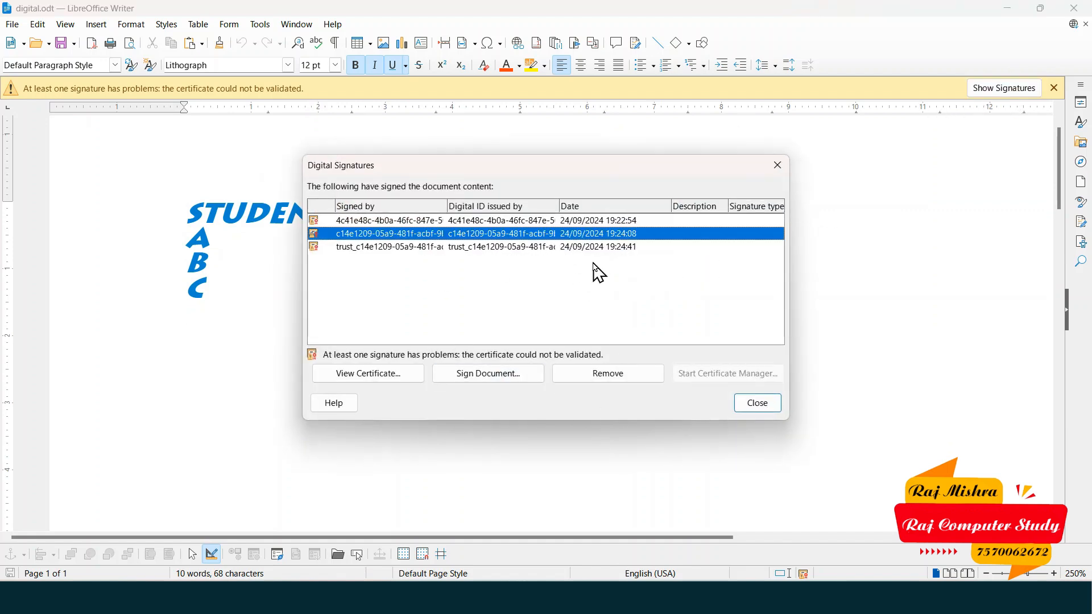
click(592, 382)
key(Escape)
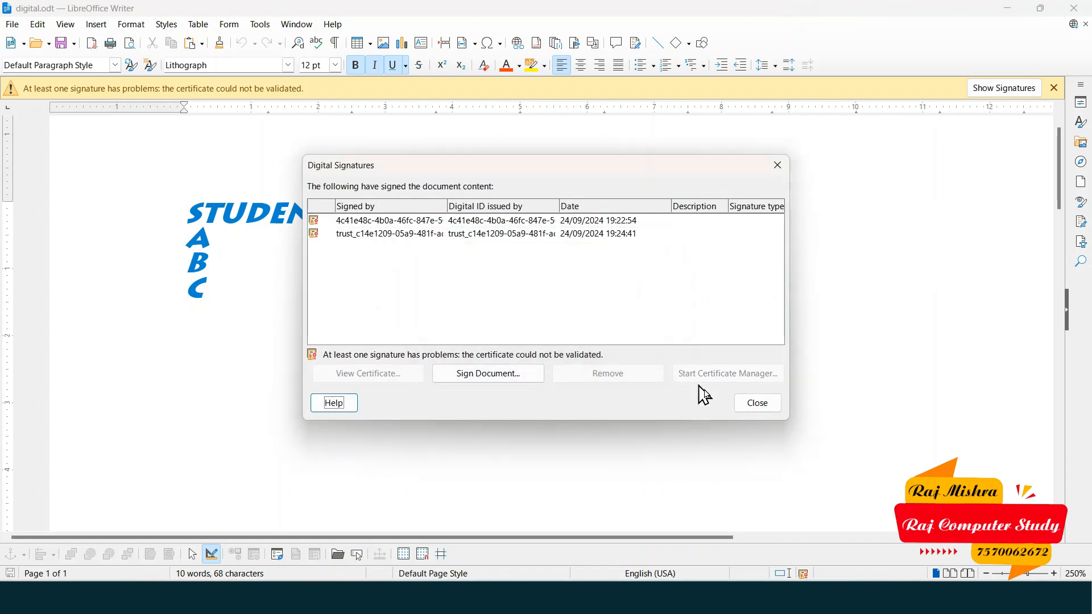
click(532, 221)
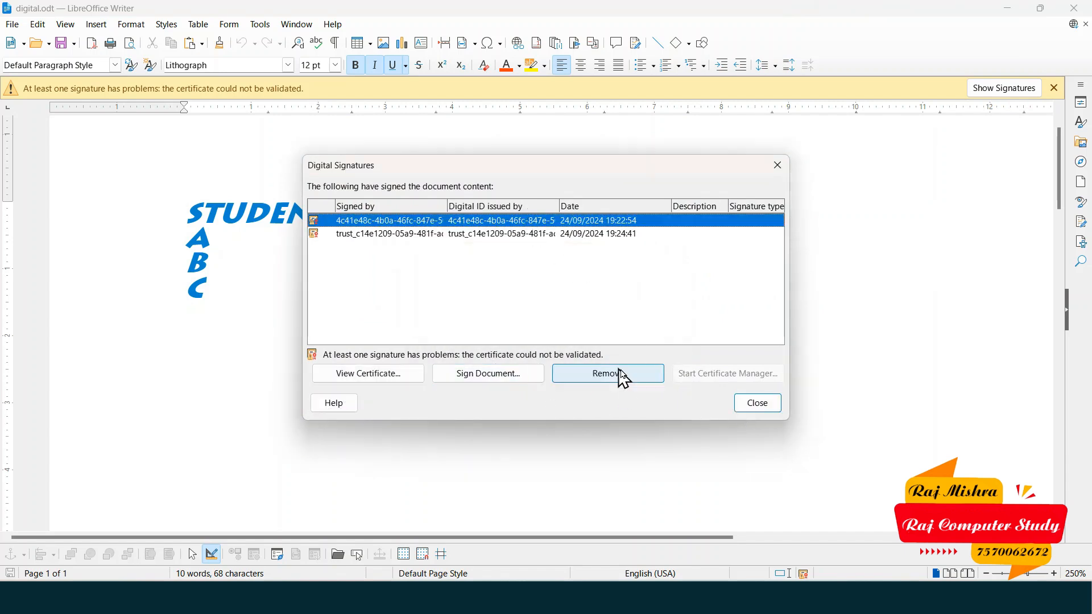
click(488, 373)
click(765, 462)
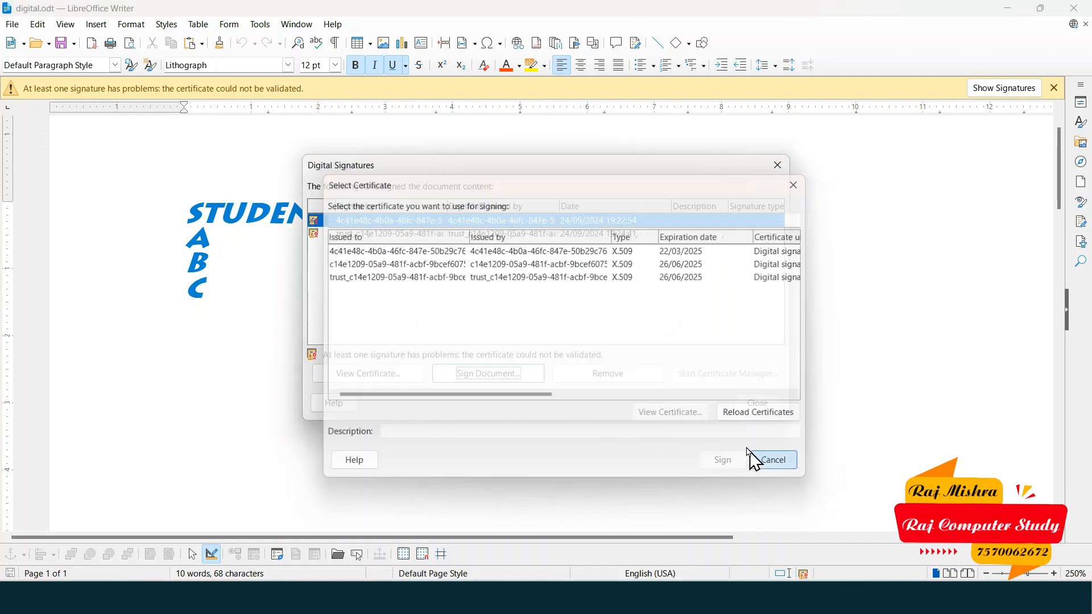
click(741, 404)
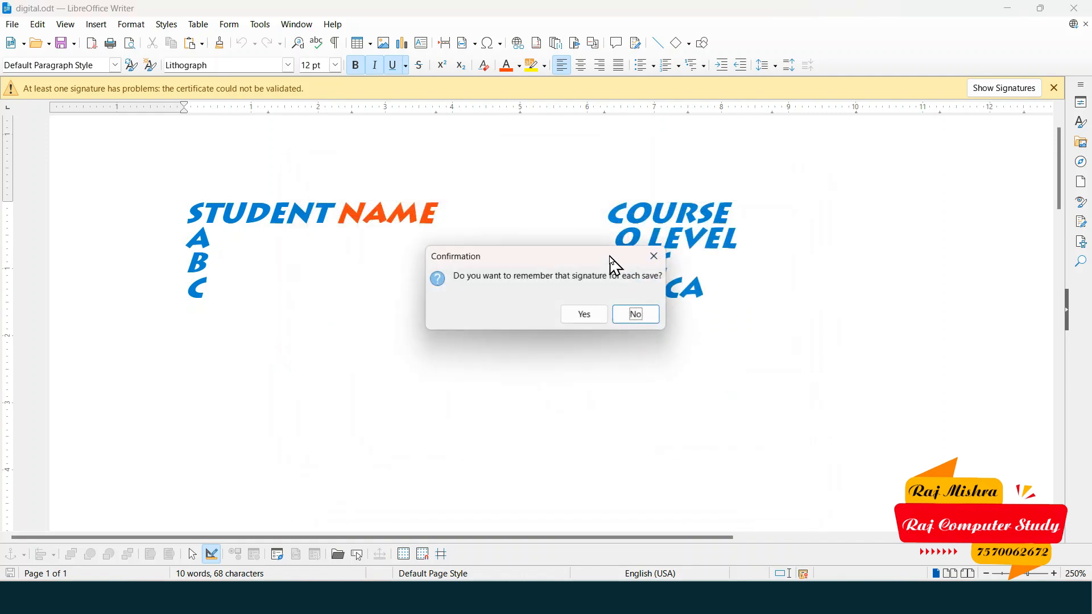
click(592, 314)
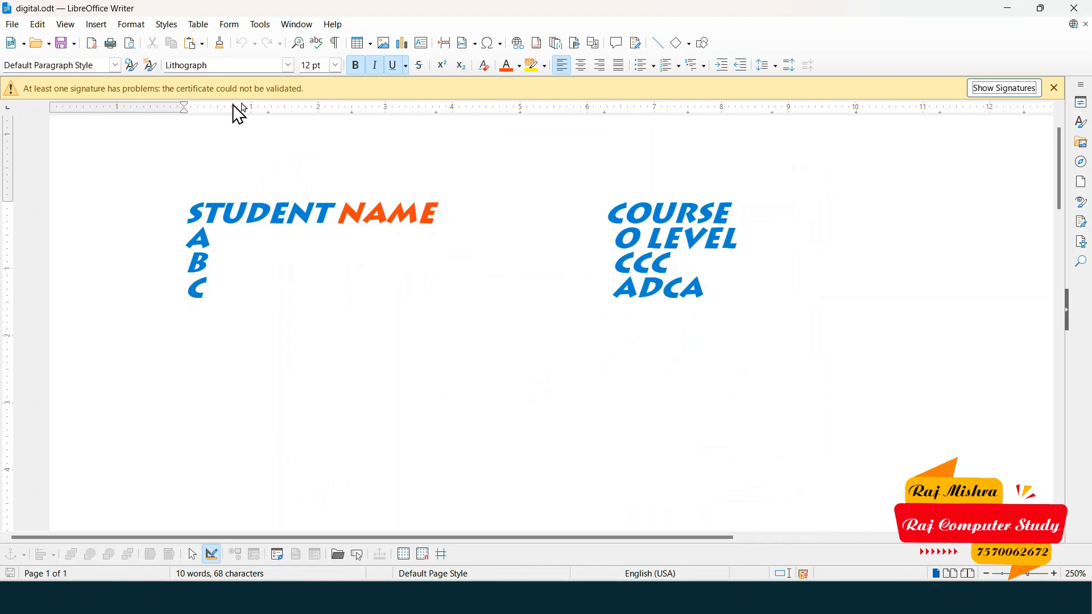
click(1055, 90)
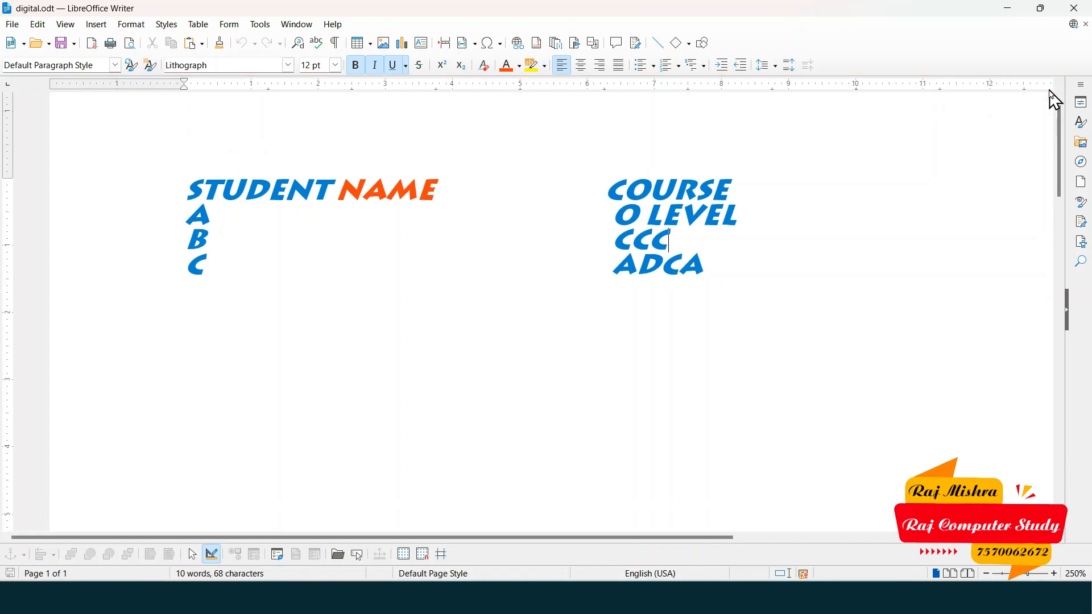
- Close the signatures list, clear the warning bar, click into NAME, and open the Edit menu
click(267, 214)
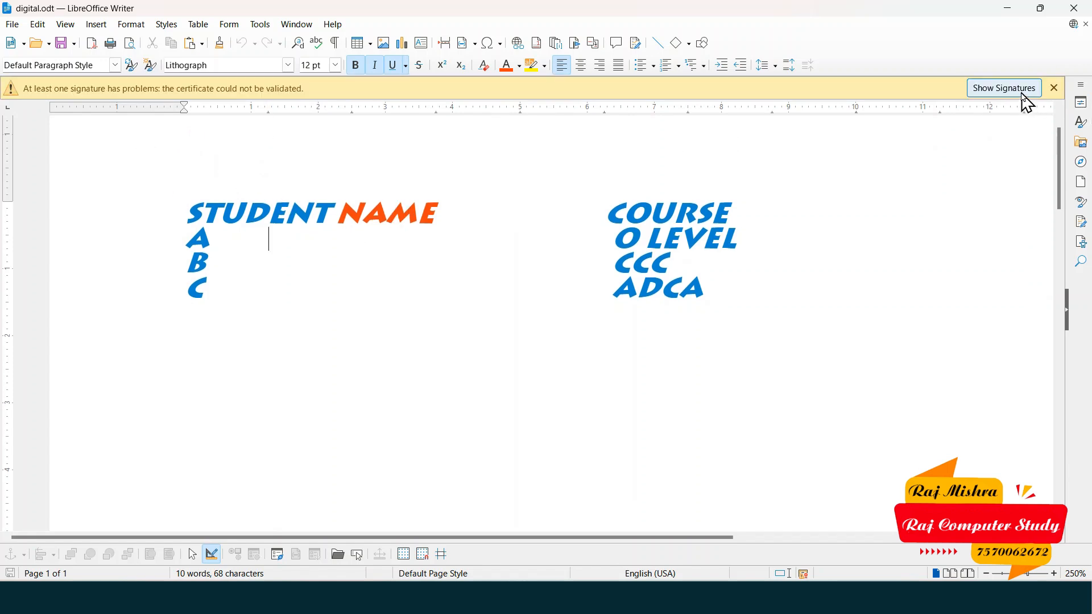
click(1021, 89)
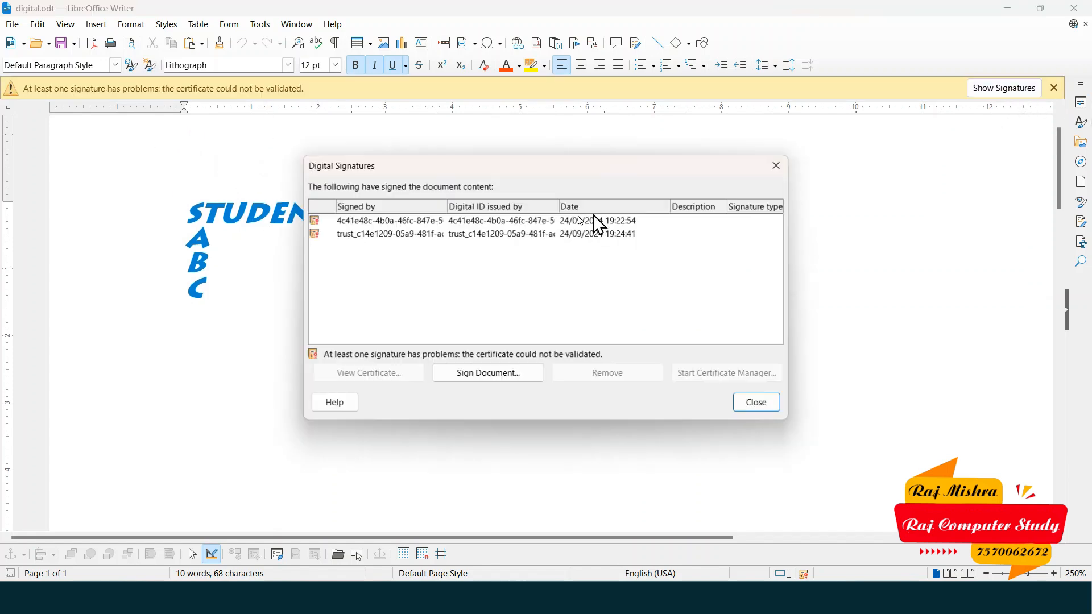
click(761, 404)
click(1055, 88)
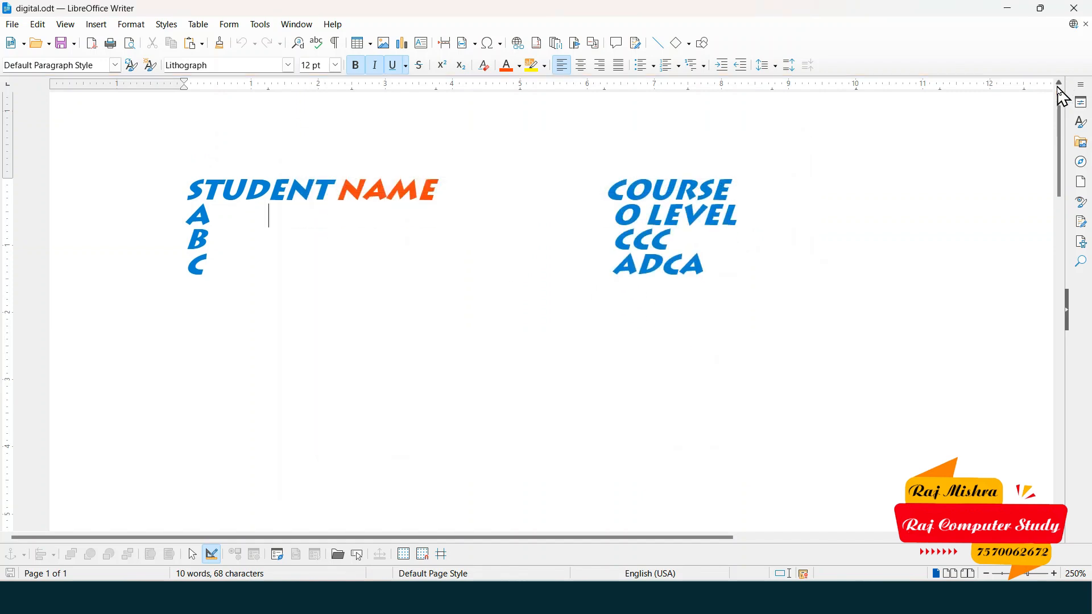
click(373, 194)
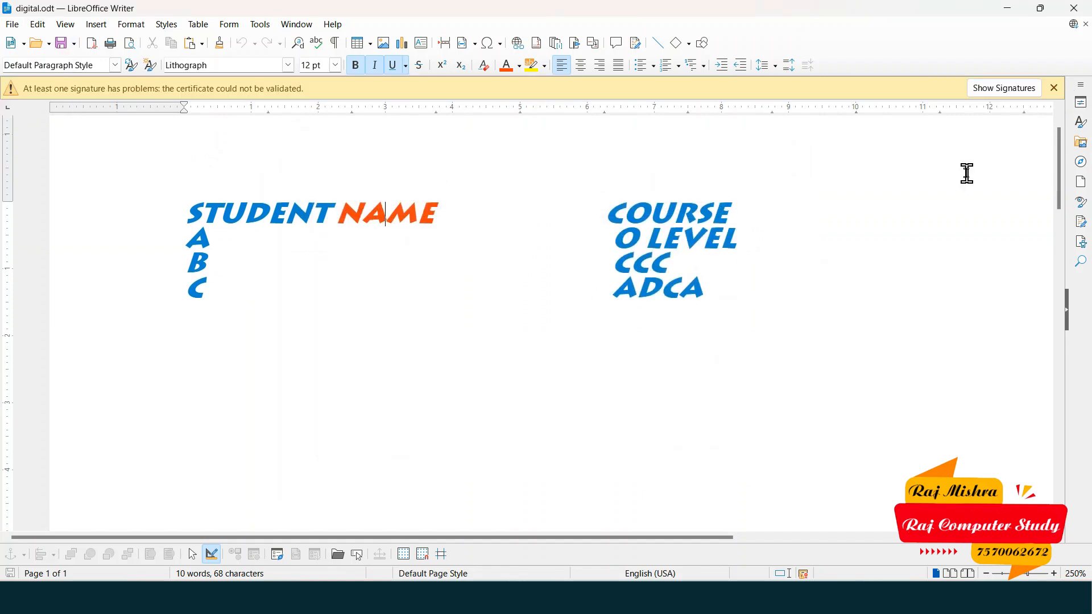
click(1054, 90)
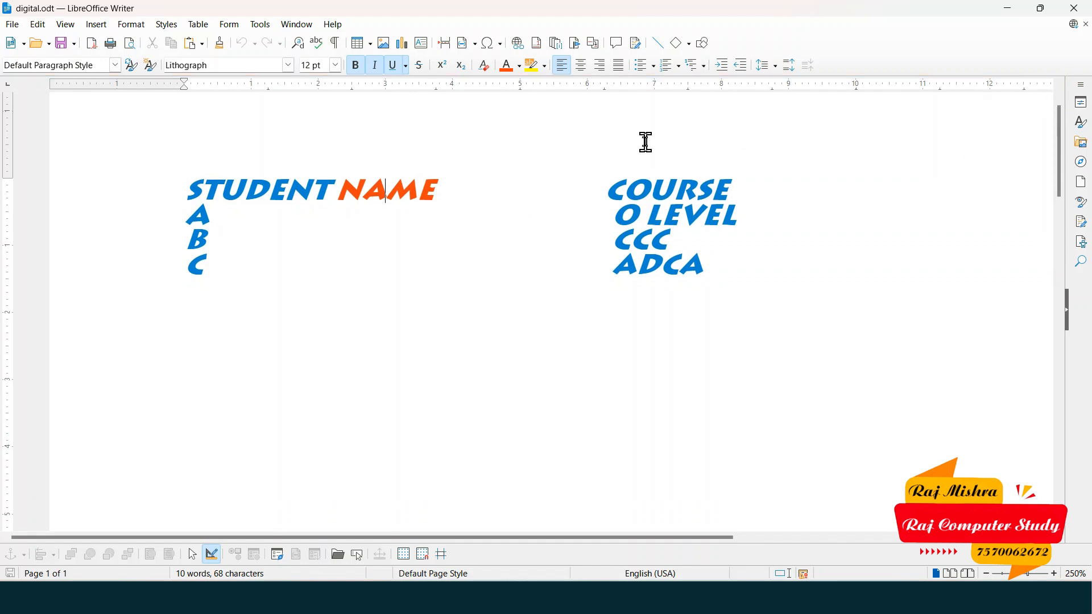
click(38, 25)
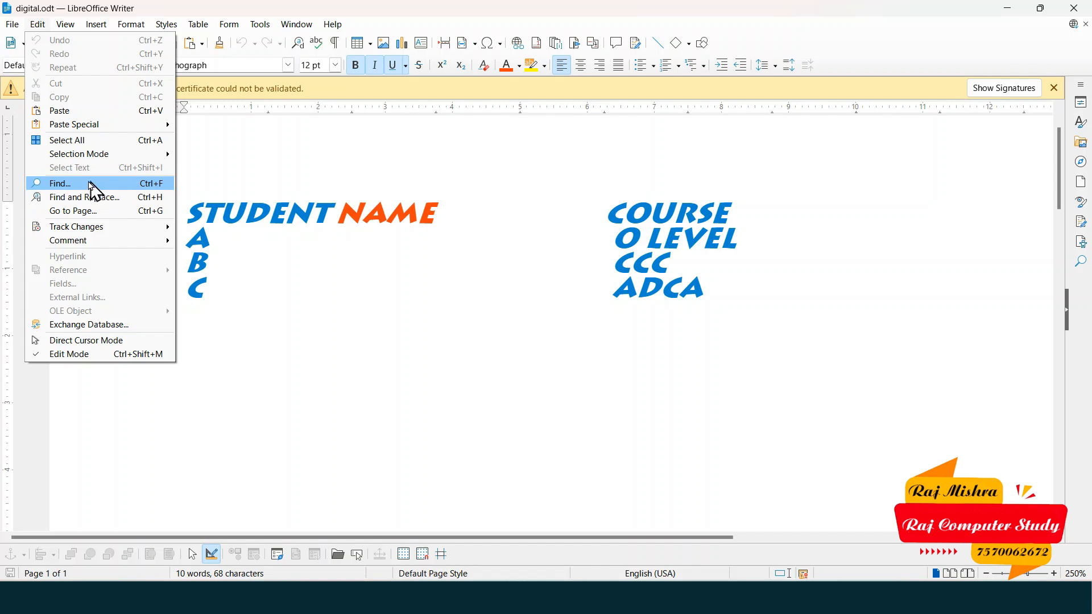
- Search the document for 'ccc' with Find All in the quick find bar
click(86, 185)
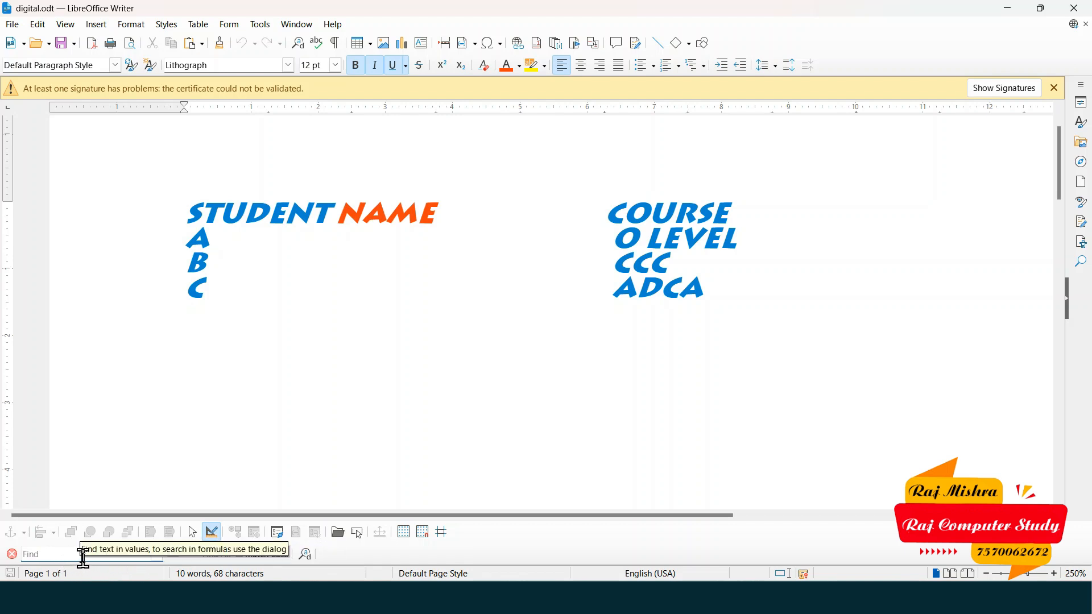
text(ccc)
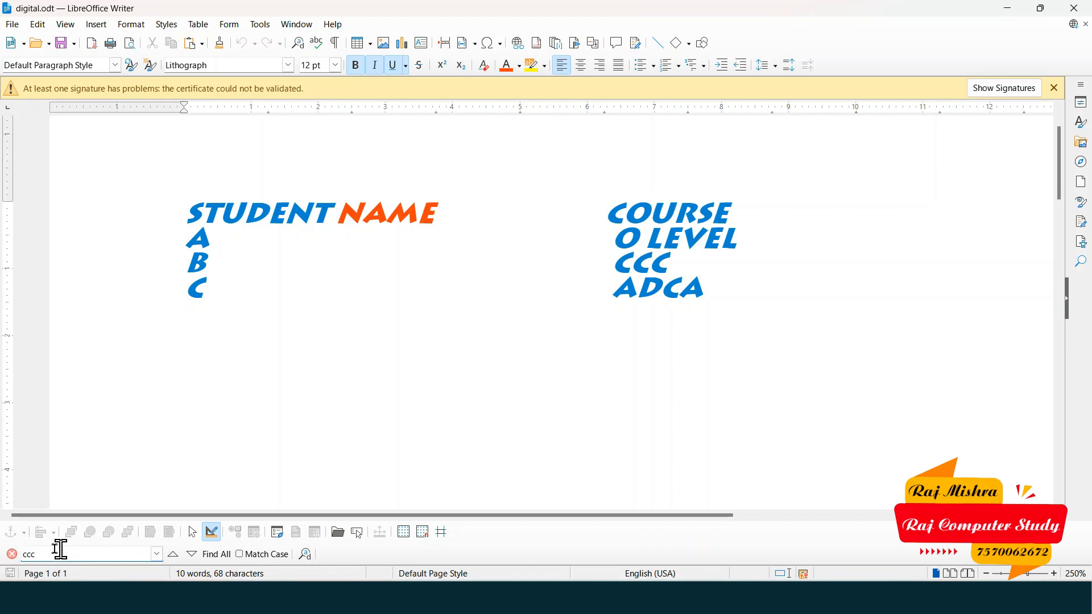
click(236, 556)
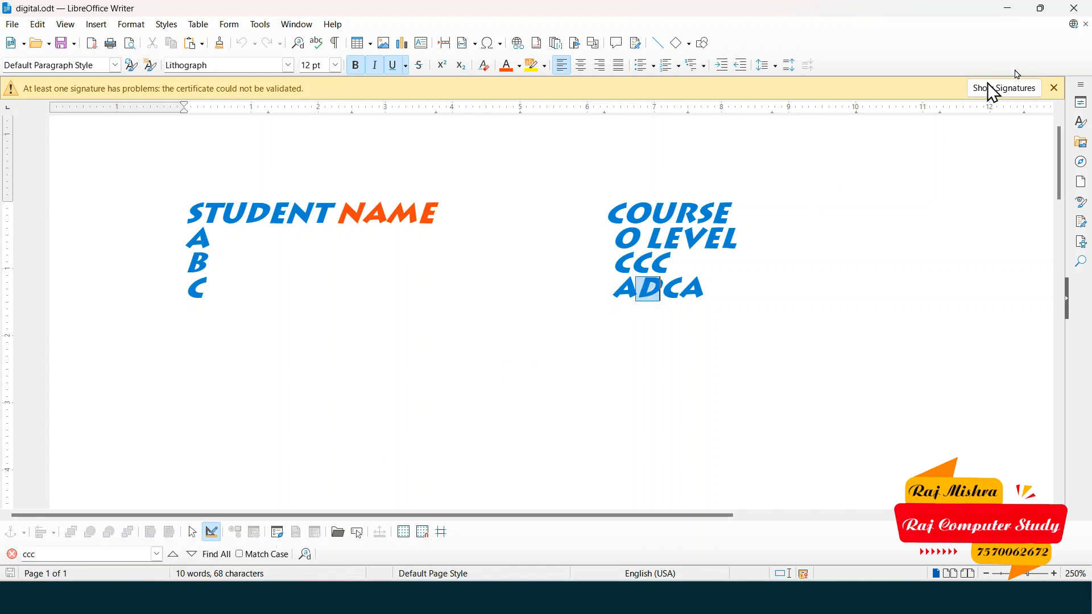
- Select the entire student and course table and delete it
click(1056, 89)
mouse_move(666, 347)
mouse_down()
mouse_move(653, 356)
mouse_move(3, 157)
mouse_move(6, 167)
mouse_up()
key(Delete)
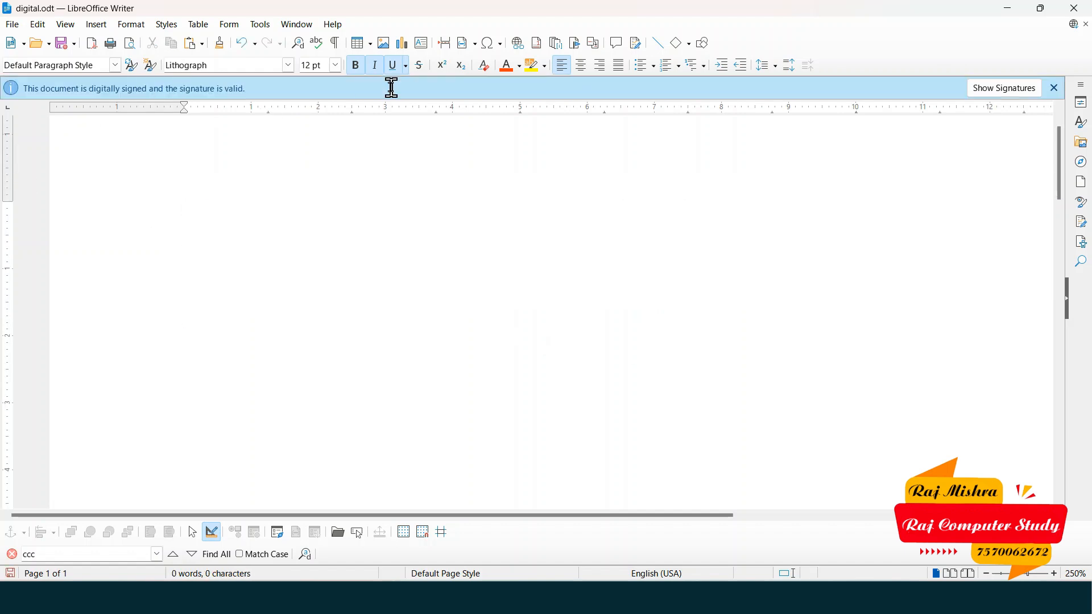
- Insert dummy story text with DT+F3 and clear it to plain 12 pt Liberation Serif
text(DT)
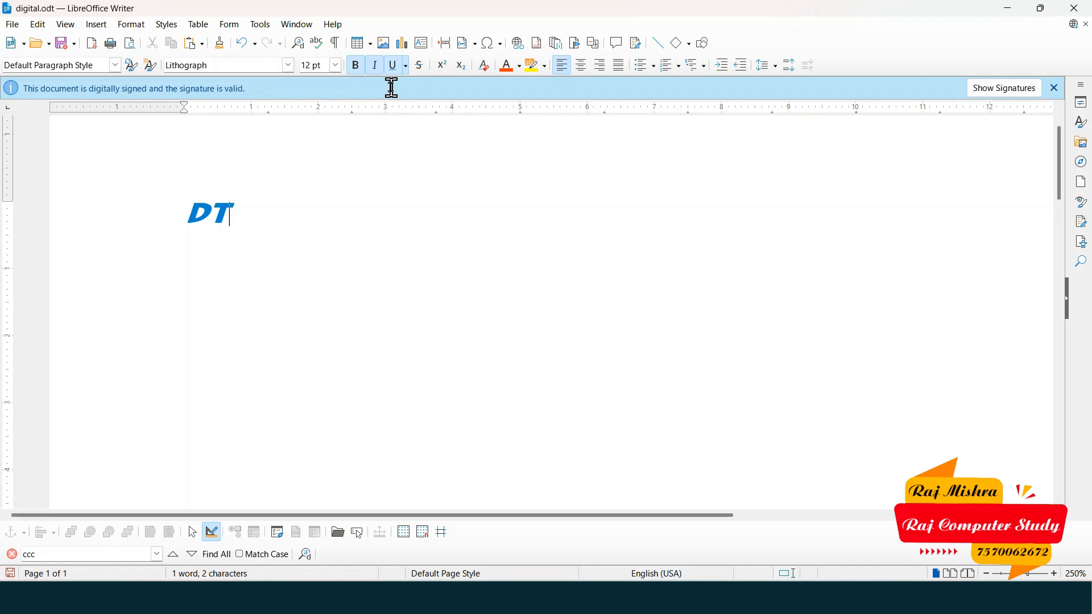
key(F3)
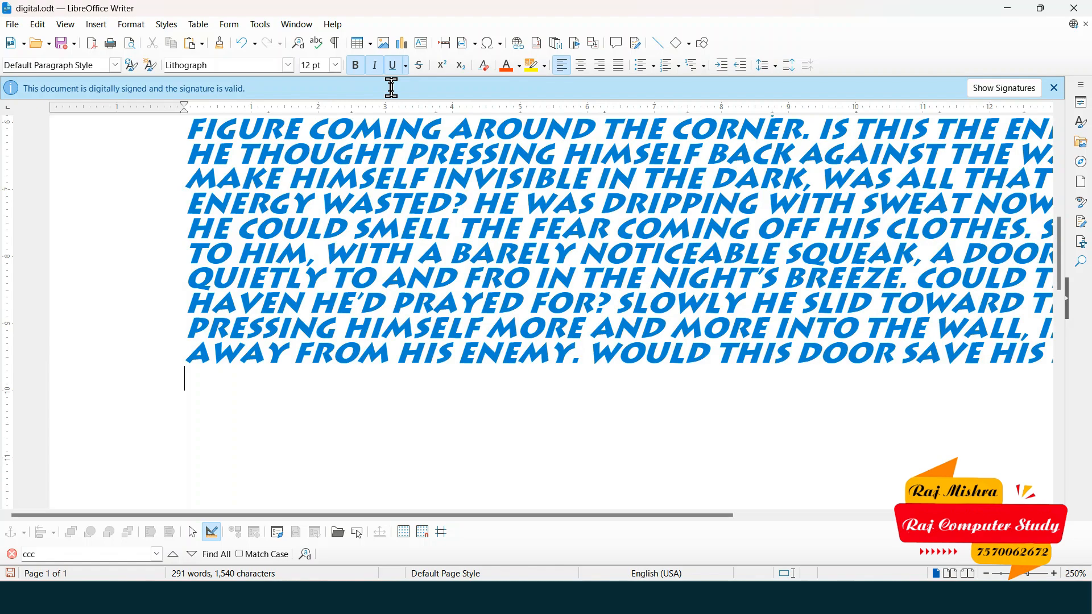
scroll(488, 239, down, 4)
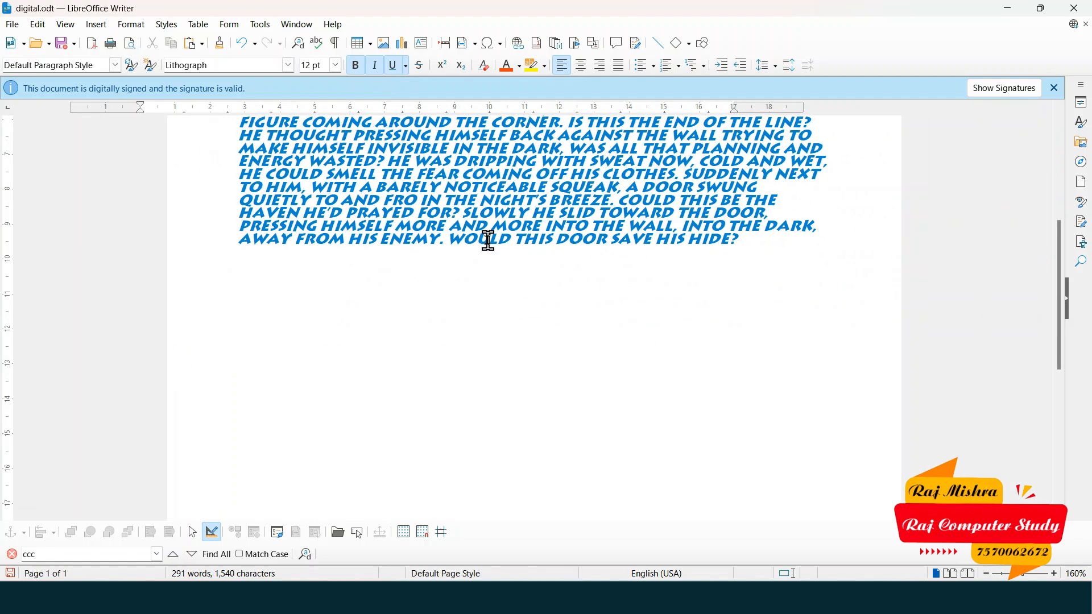
scroll(586, 273, down, 2)
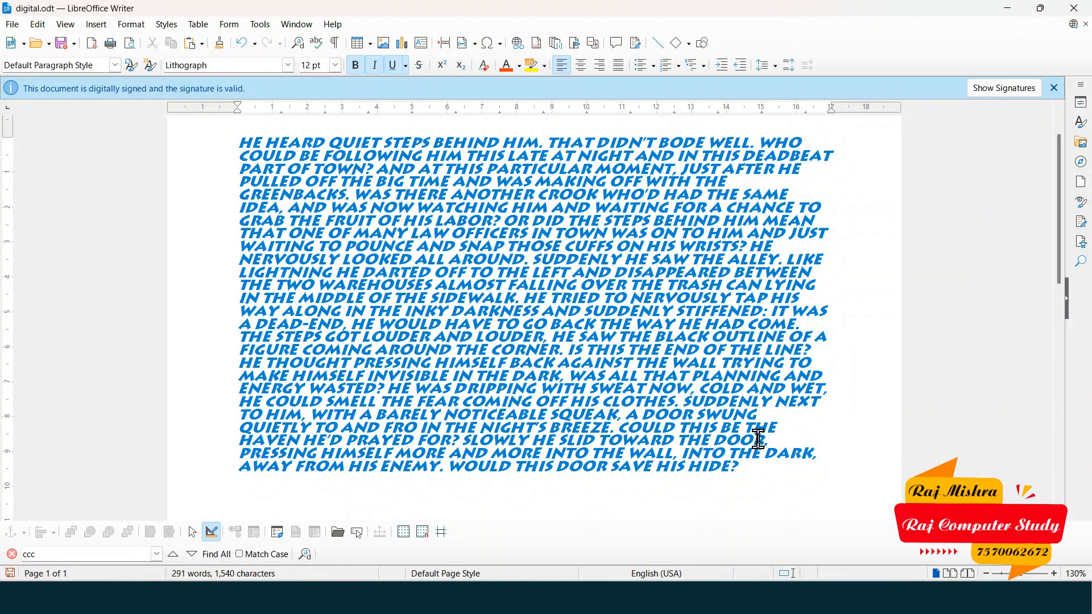
key(ctrl+a)
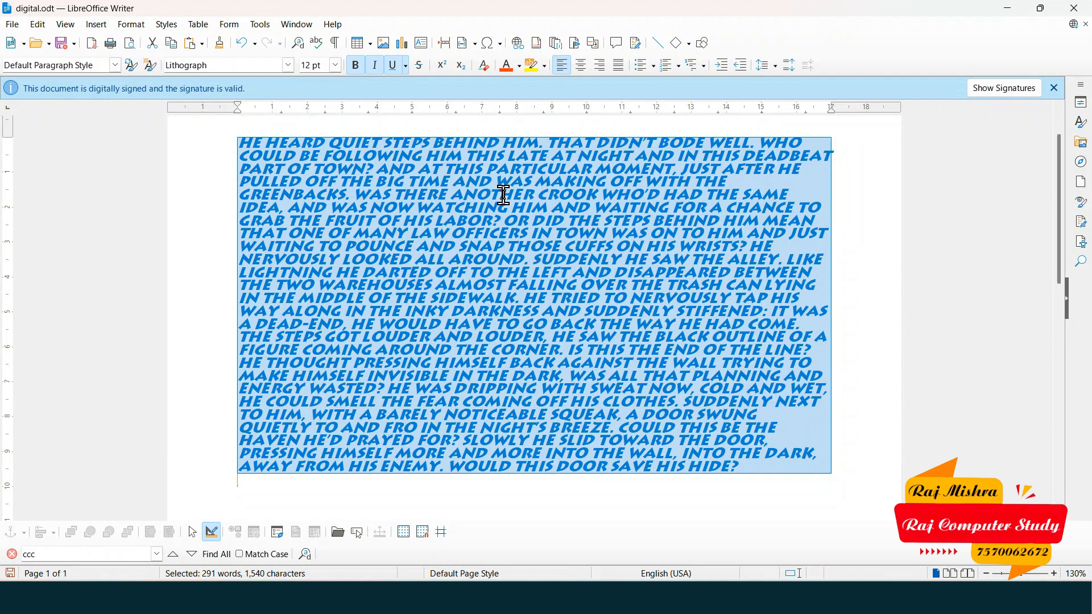
key(ctrl+m)
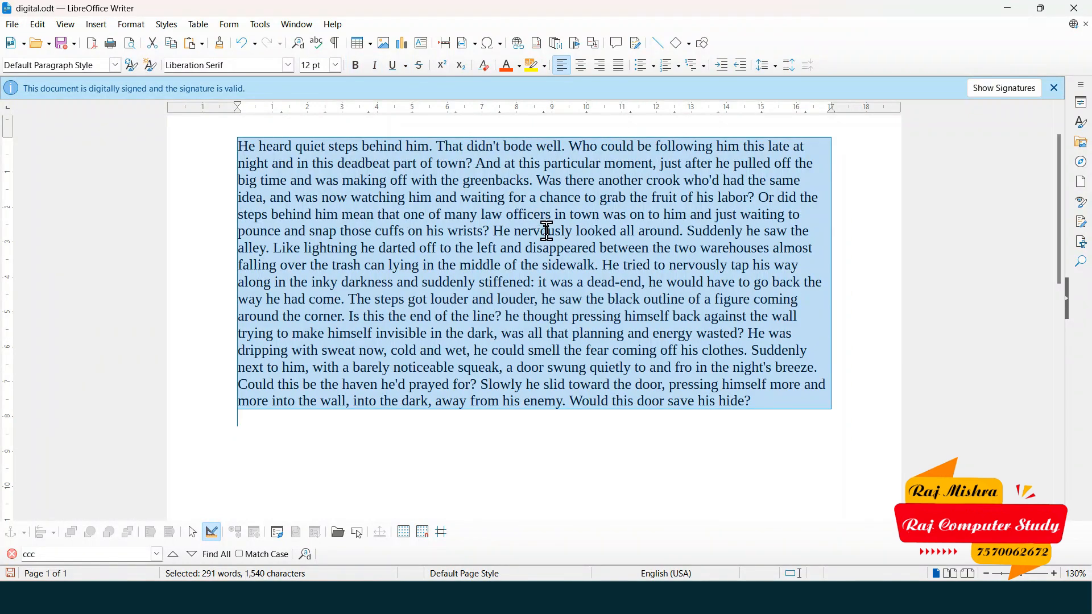
click(280, 181)
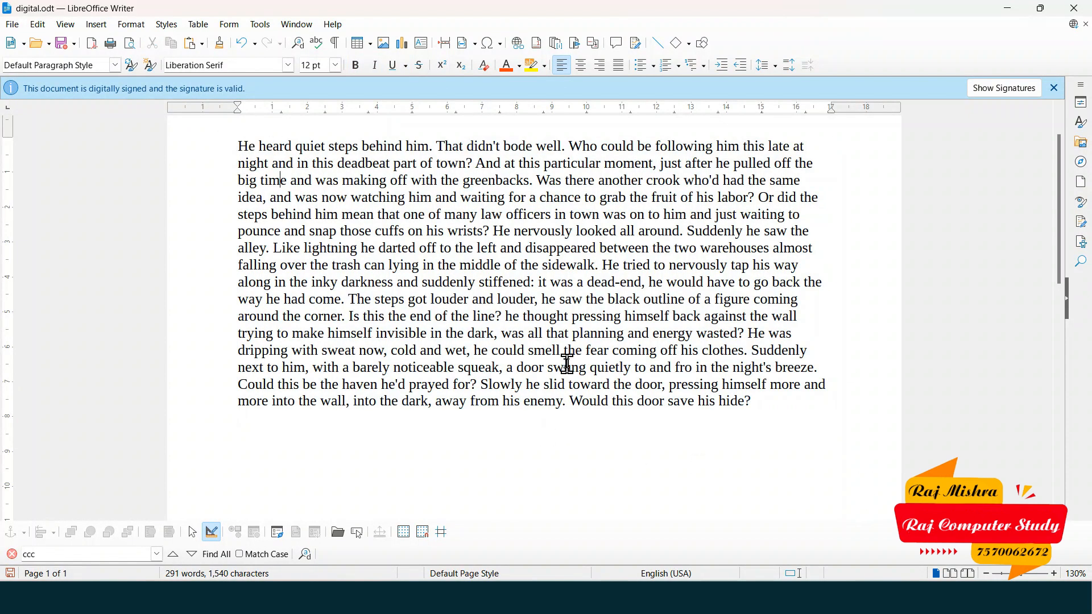
- Search the story for 'the' with Find All, finding 29 matches
click(1054, 88)
click(558, 240)
double_click(41, 555)
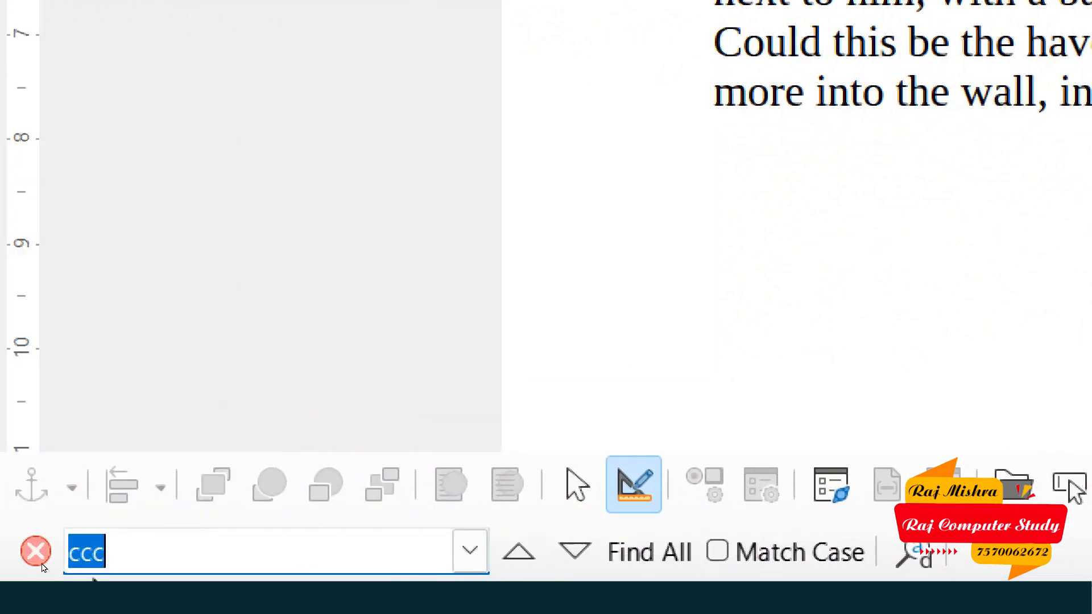
text(the)
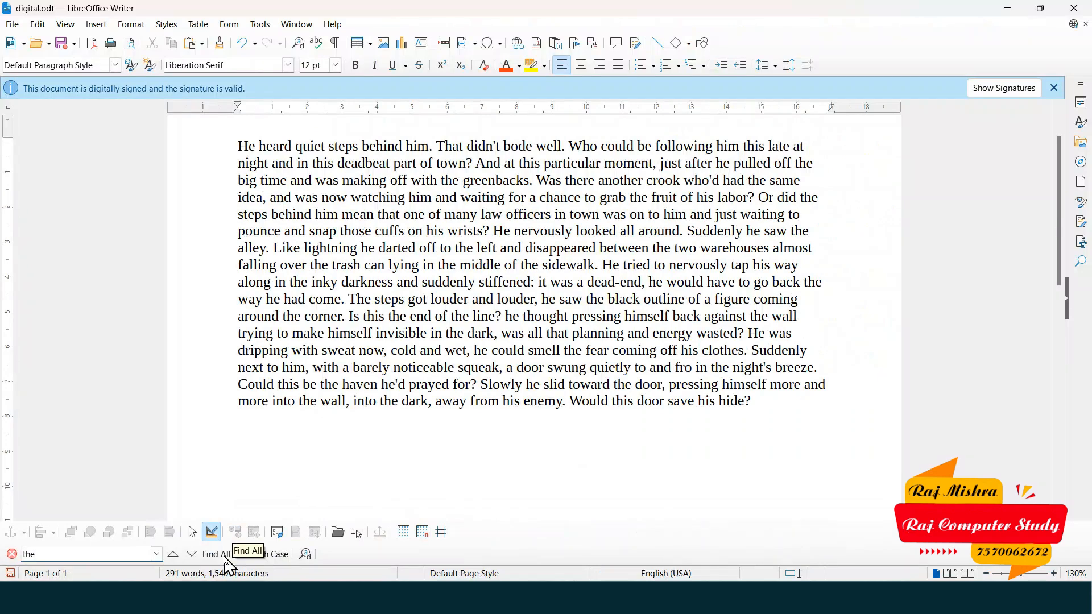
click(217, 554)
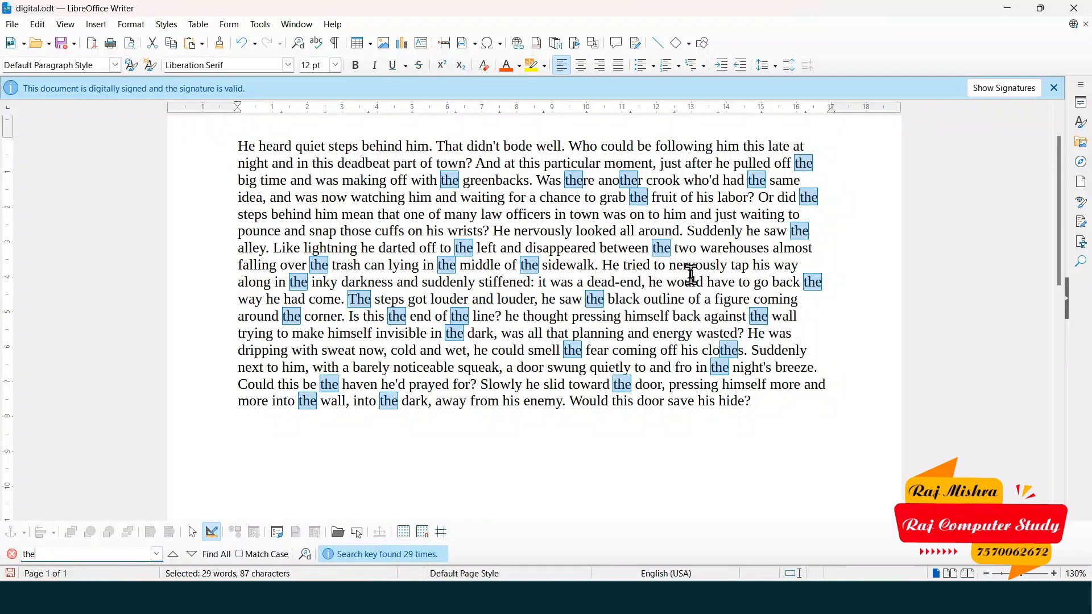
- Step back five matches of 'the', then forward through to the document's end
click(173, 554)
click(172, 555)
click(173, 555)
click(172, 555)
click(172, 554)
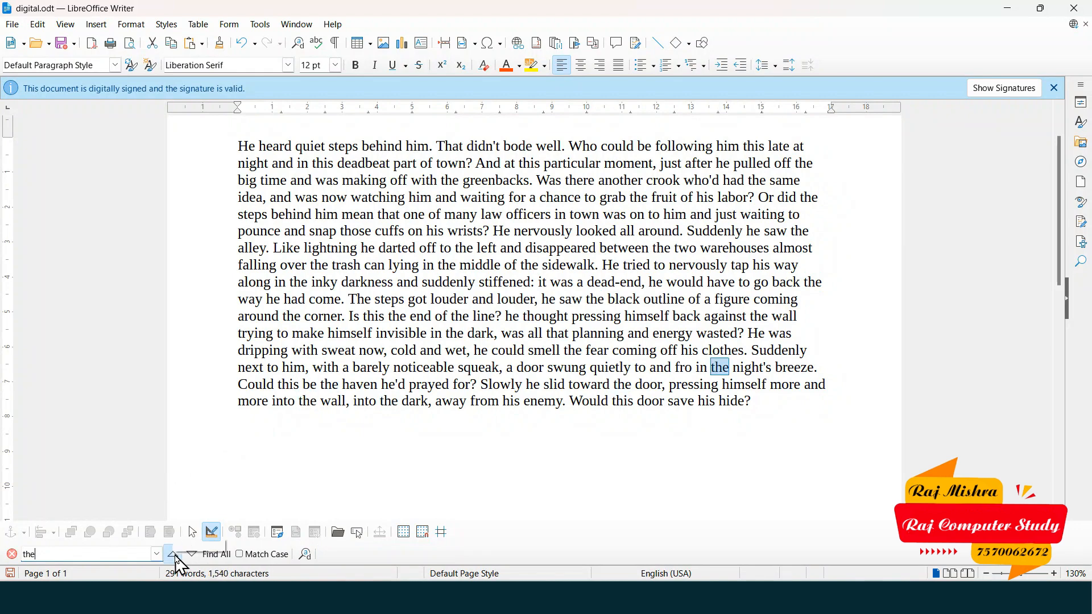
click(174, 557)
click(174, 557)
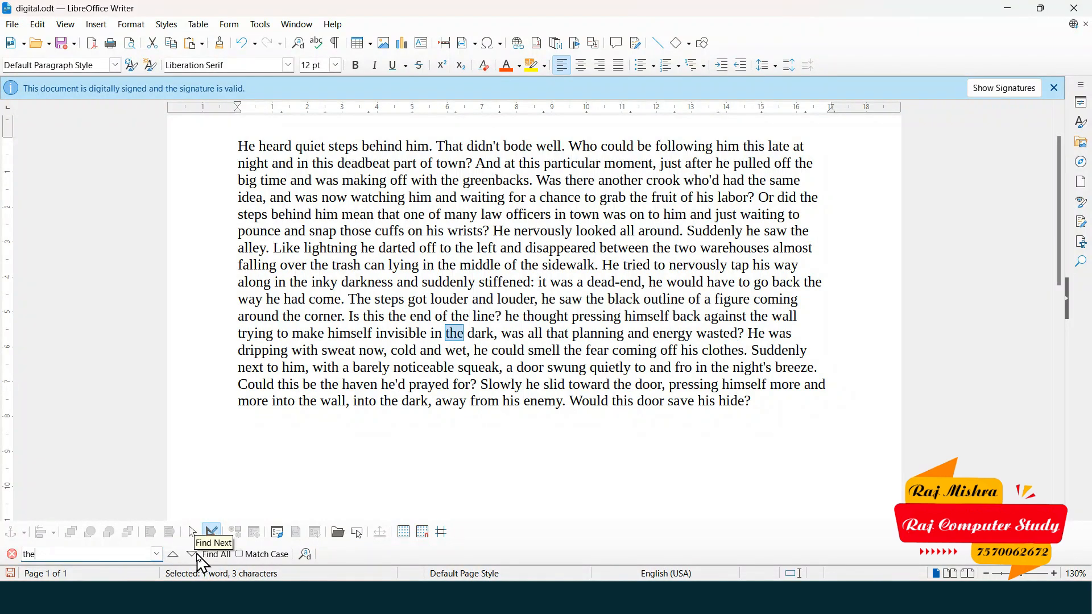
click(193, 556)
click(194, 556)
click(193, 556)
click(194, 556)
click(193, 556)
click(194, 556)
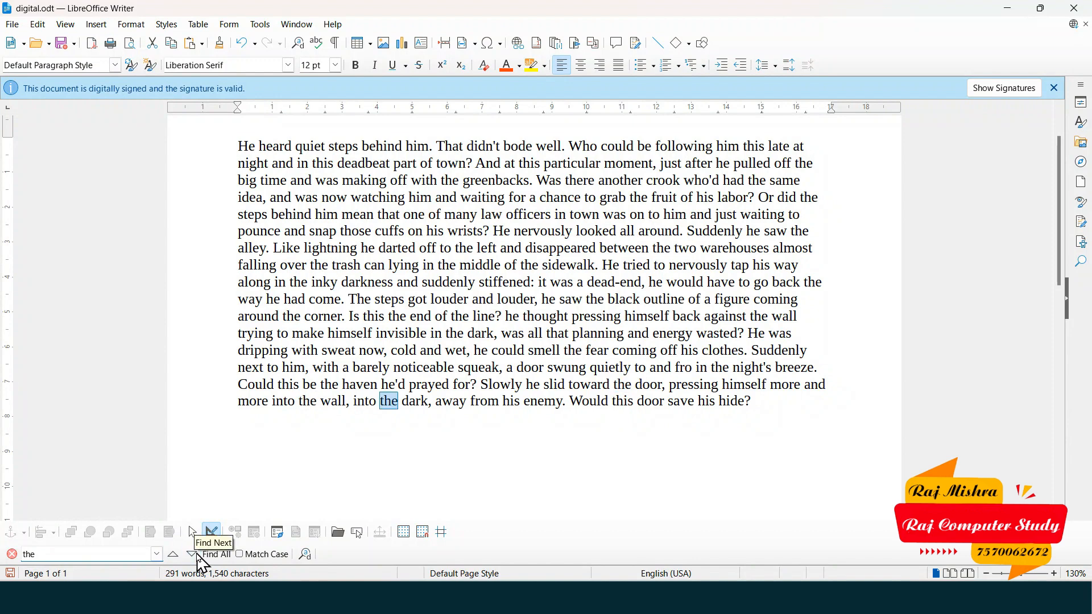
click(198, 557)
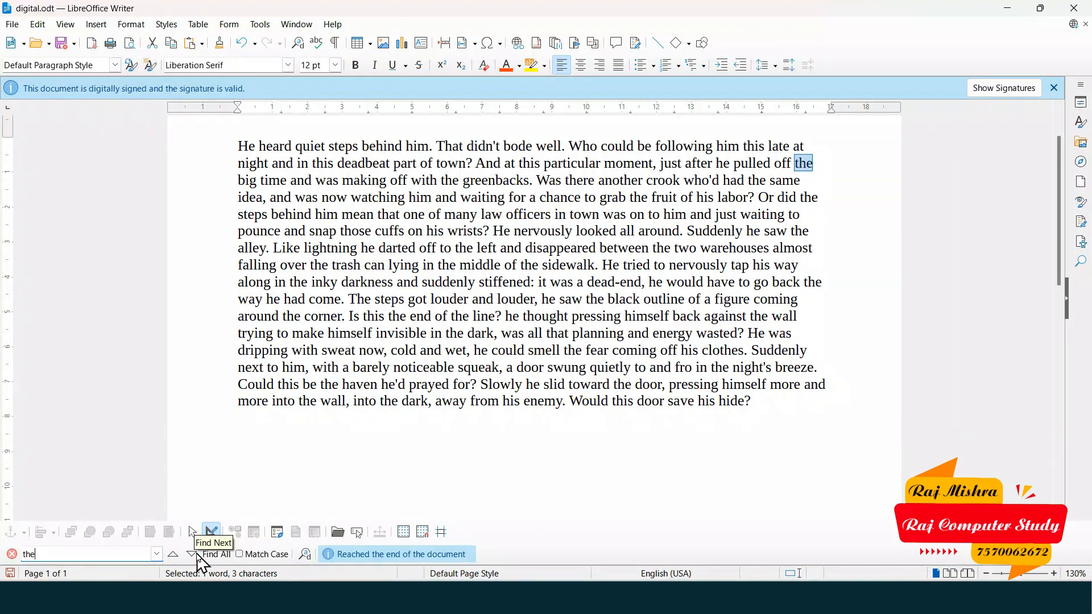
drag(81, 558, 25, 560)
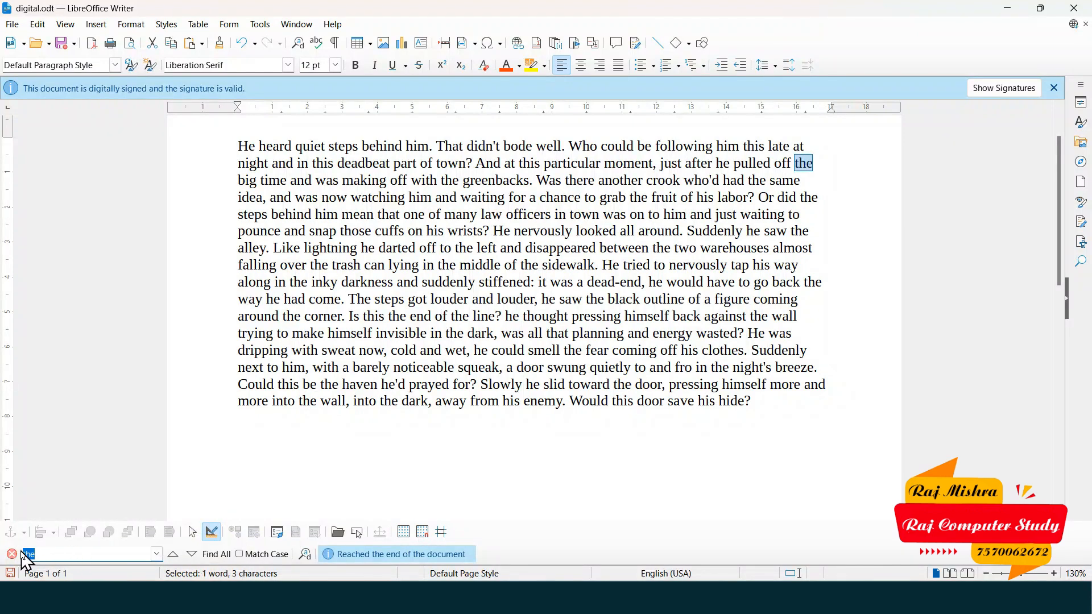
- Search for 'THE' with Match Case, find no matches, and close the find bar
text(THE)
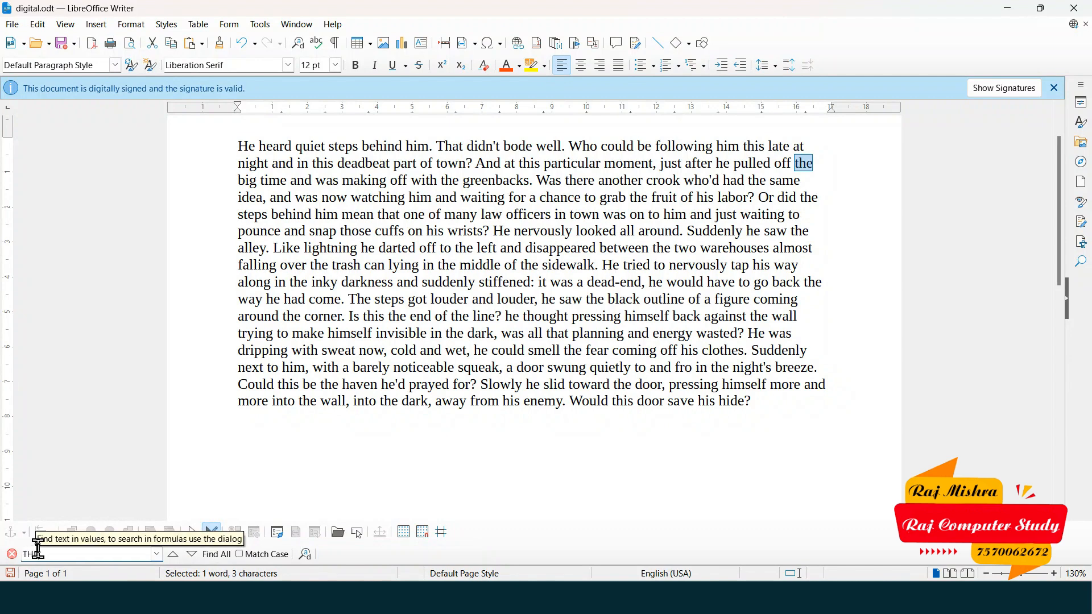
click(240, 555)
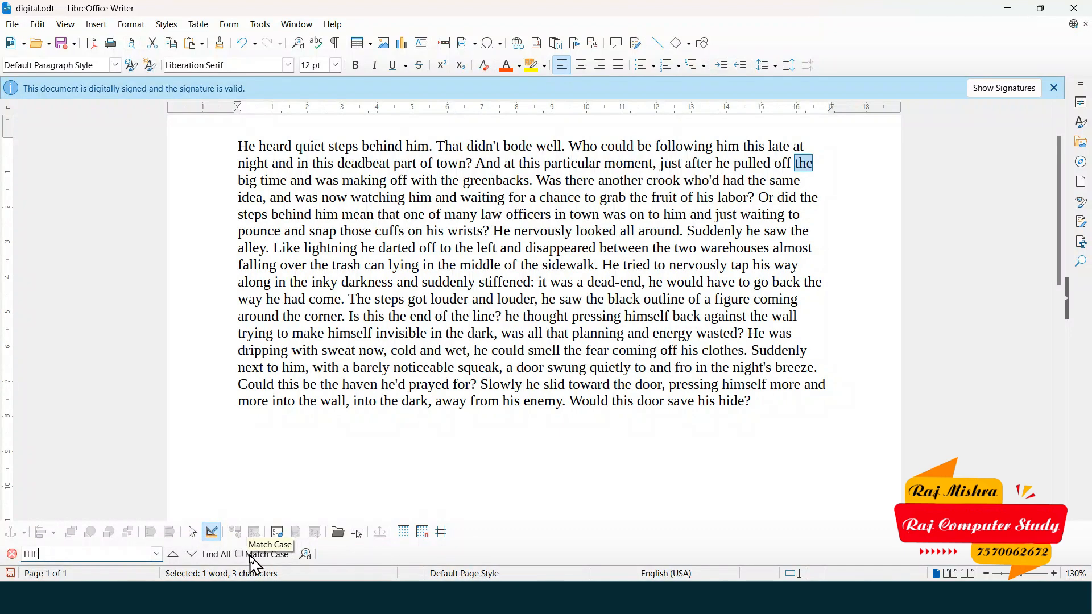
click(217, 555)
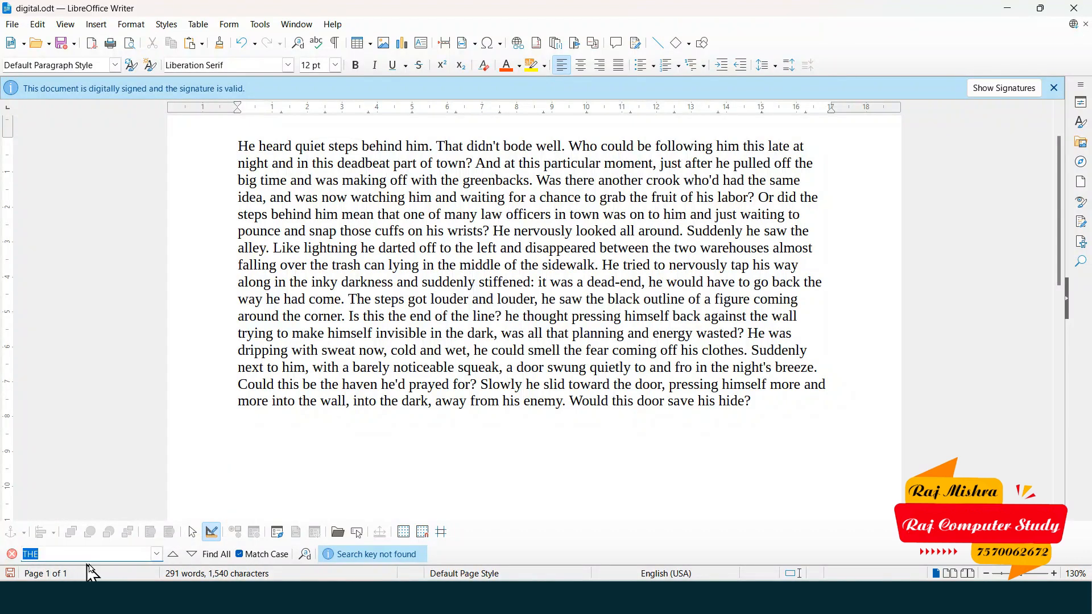
click(12, 554)
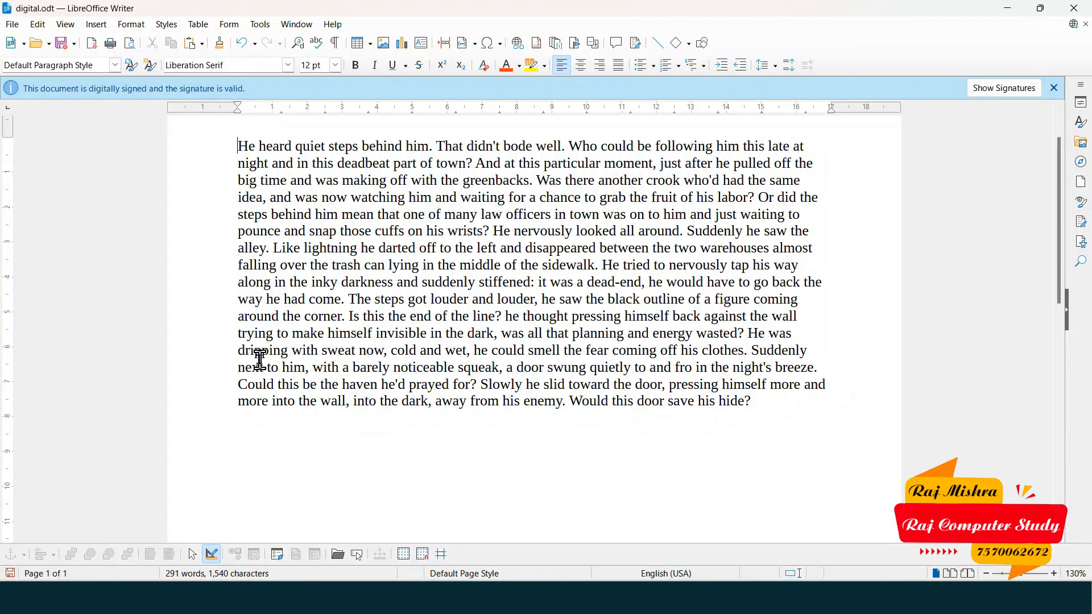
- Open Find and Replace, move it off the text, and select the opening word 'He'
click(37, 24)
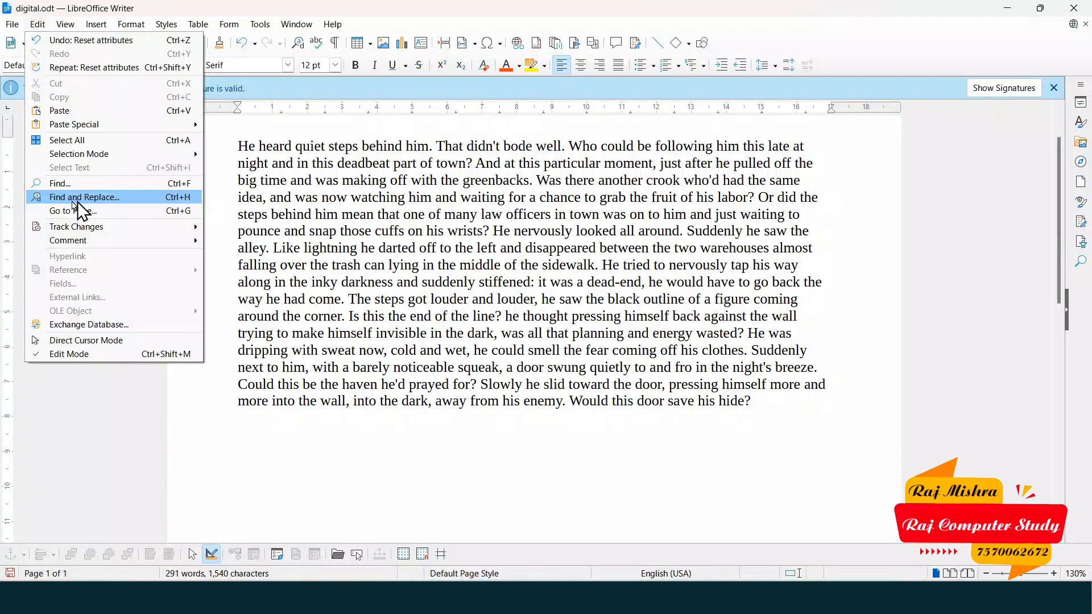
click(140, 202)
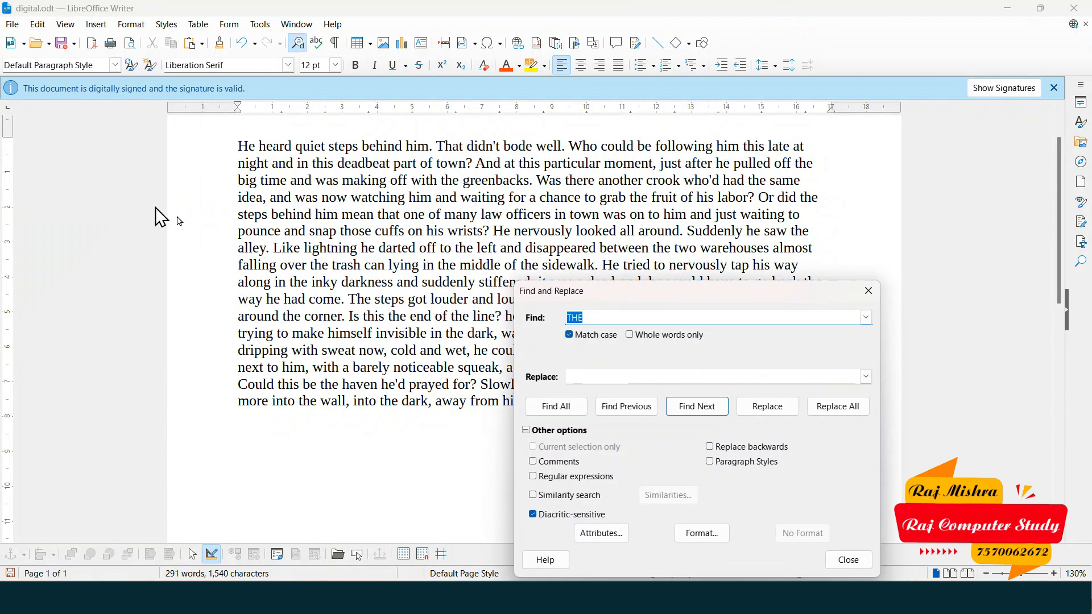
drag(680, 290, 731, 150)
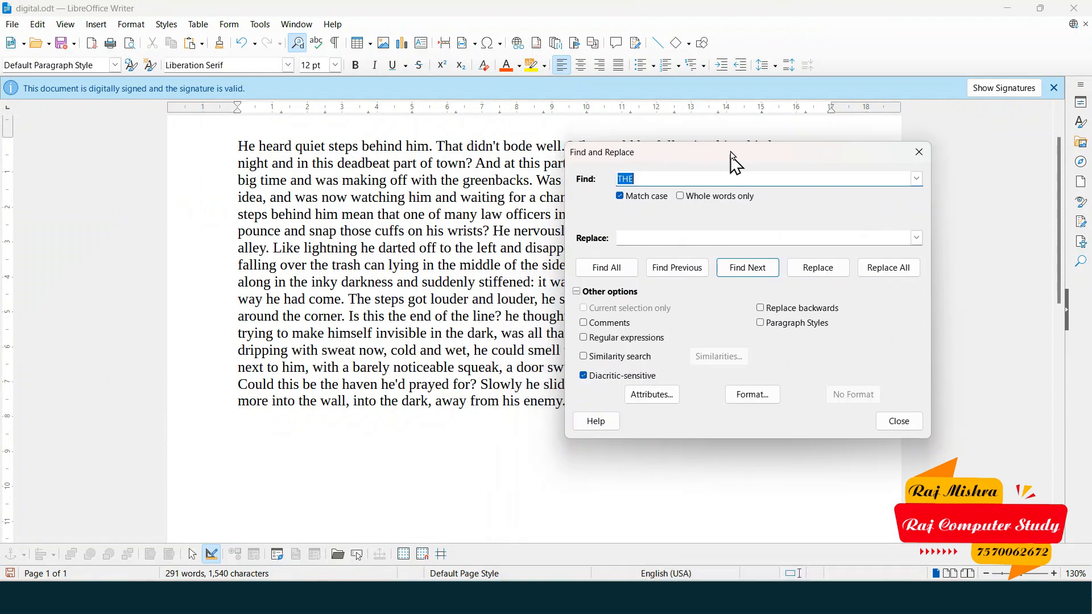
click(236, 145)
drag(237, 146, 259, 147)
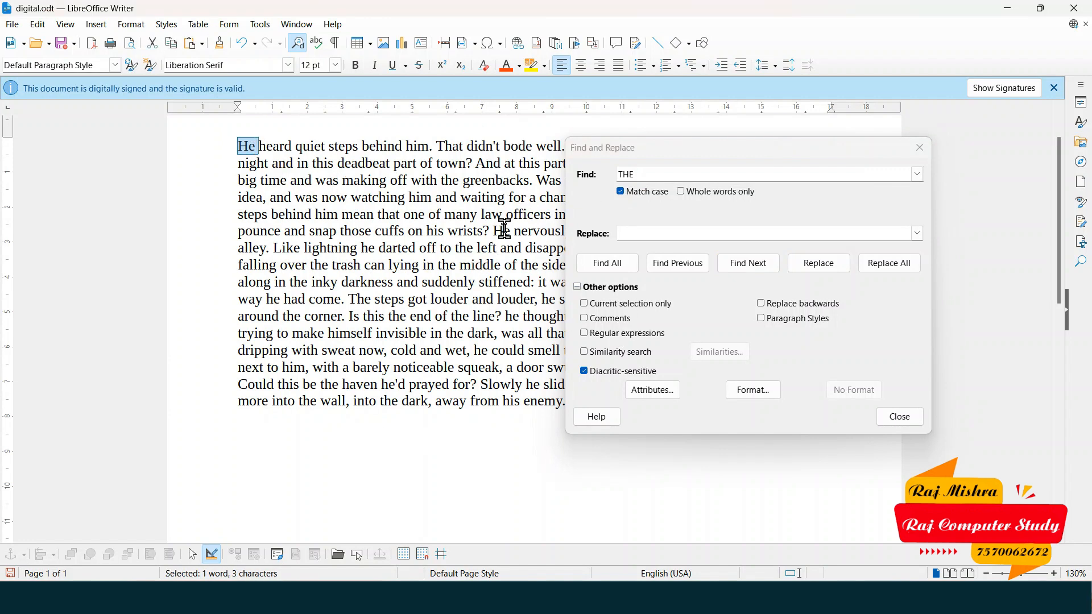
- Enter 'He' as the search term and 'ABC' as the replacement
click(640, 174)
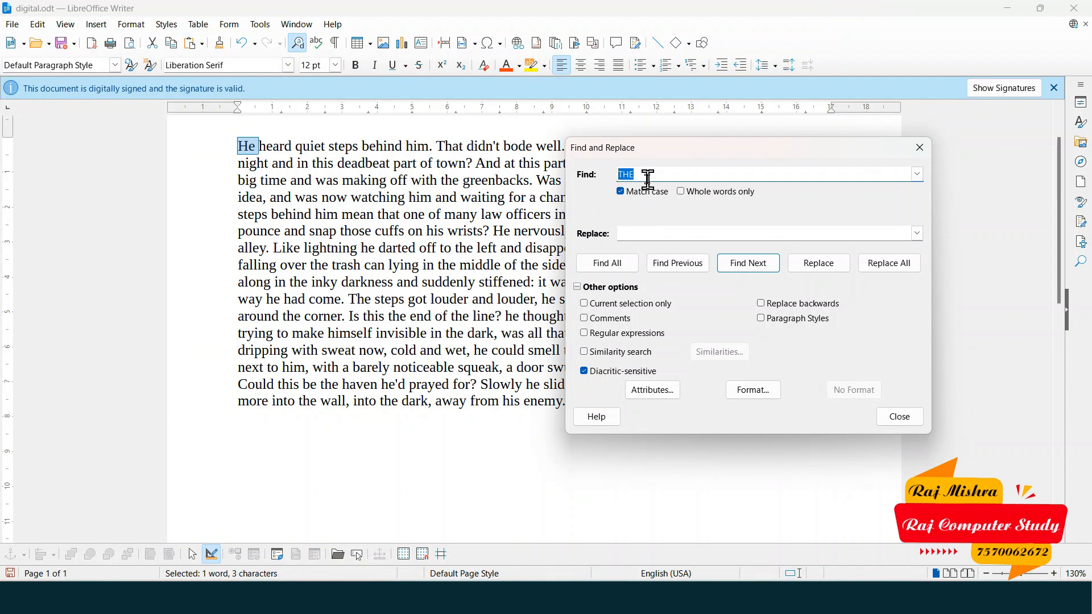
text(He)
click(656, 232)
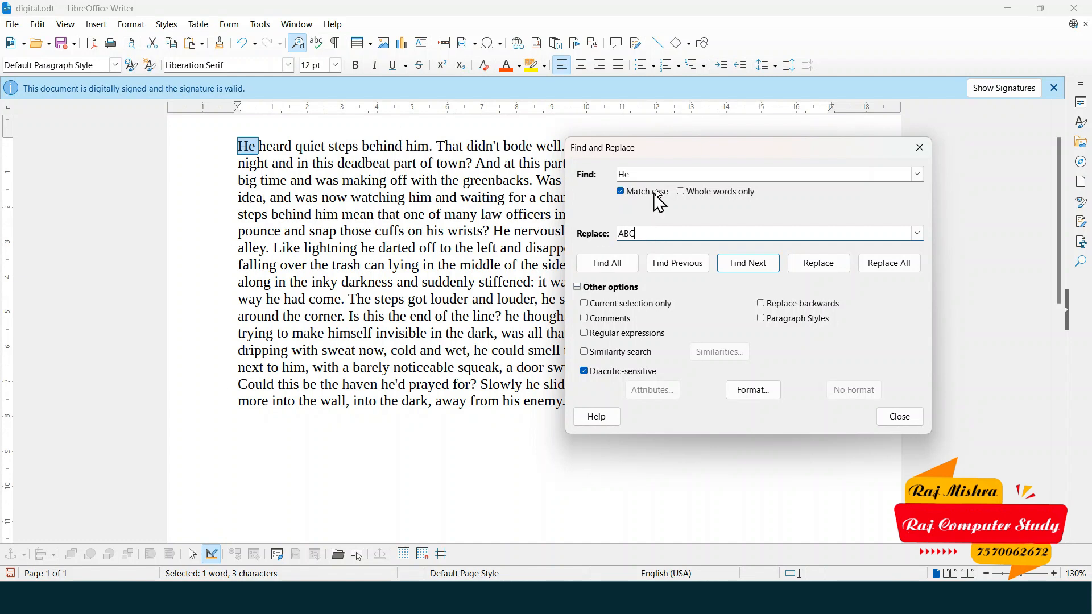
double_click(638, 175)
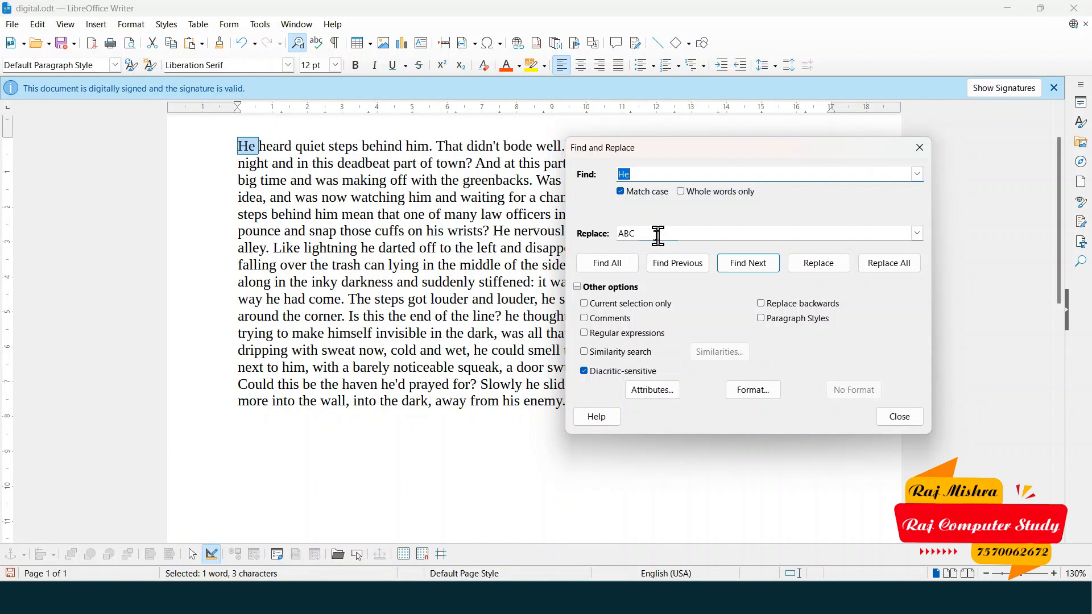
double_click(628, 235)
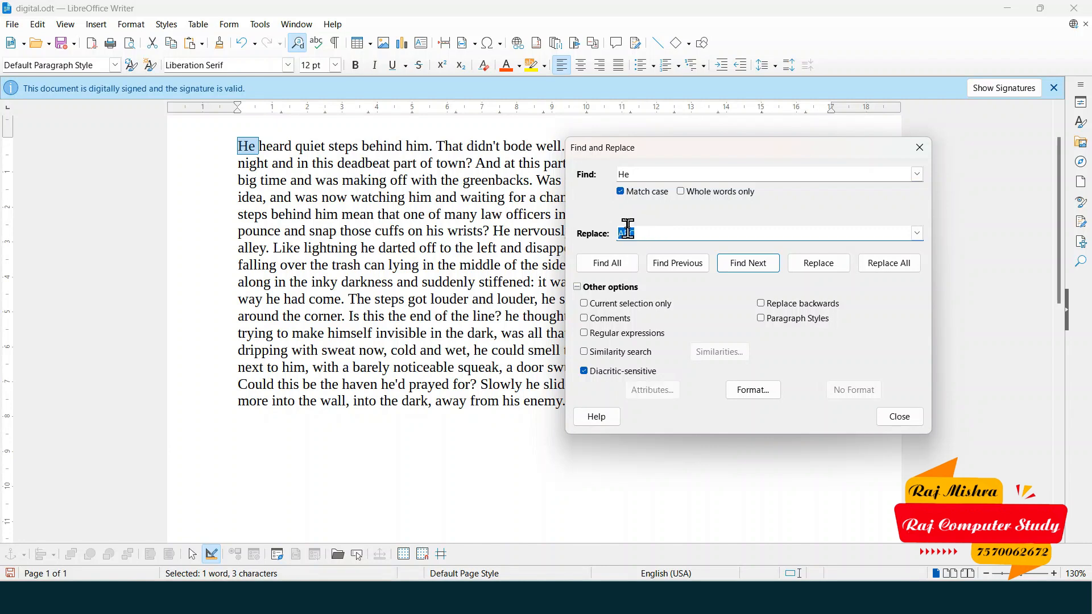
drag(687, 160, 812, 112)
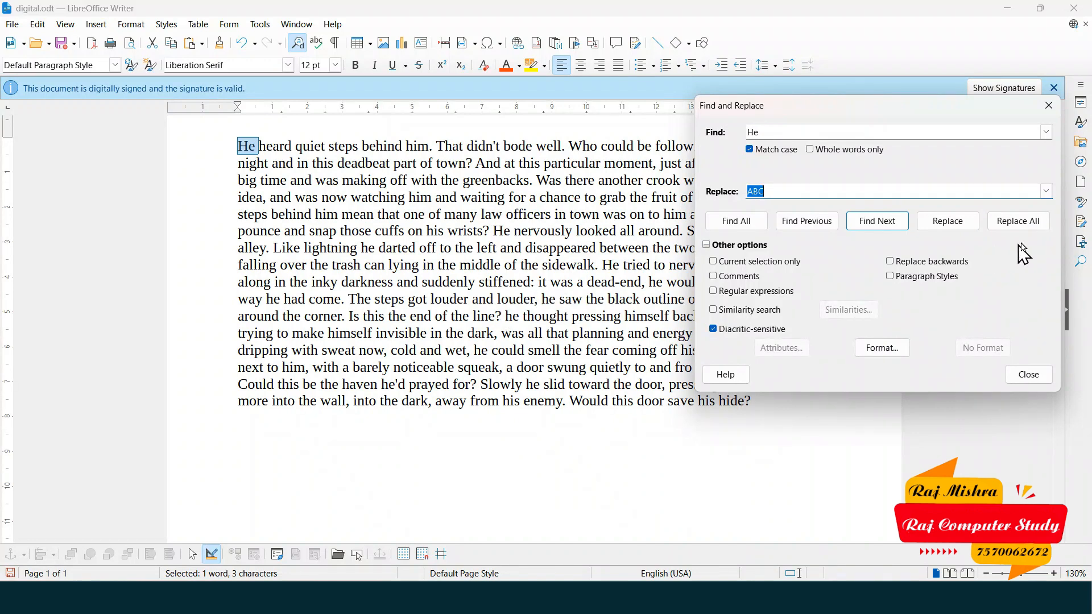
- Replace every capitalised He in the story with ABC
click(1018, 220)
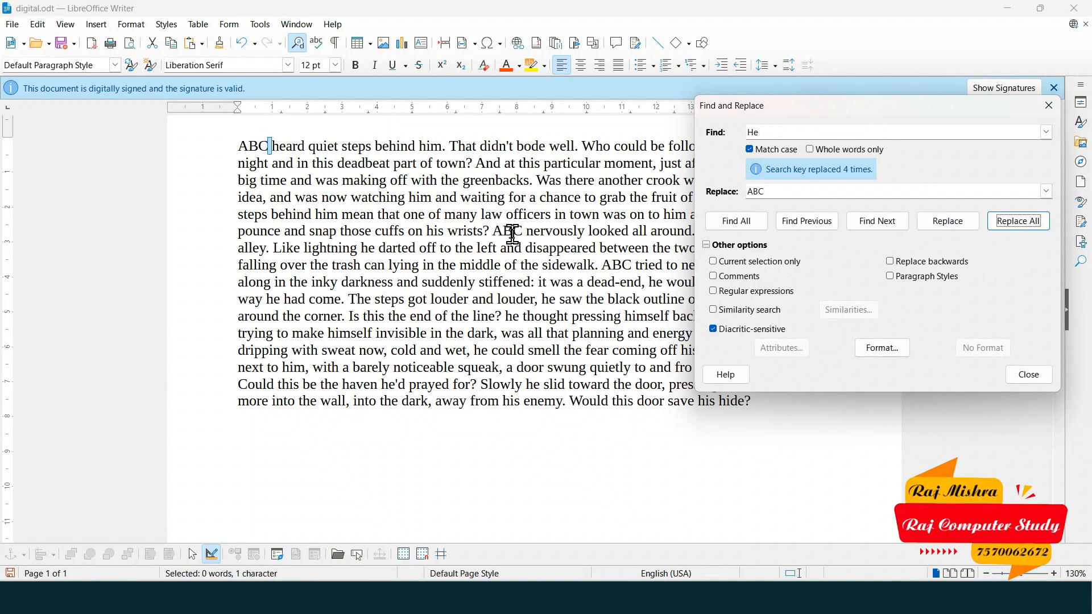
drag(828, 109, 678, 414)
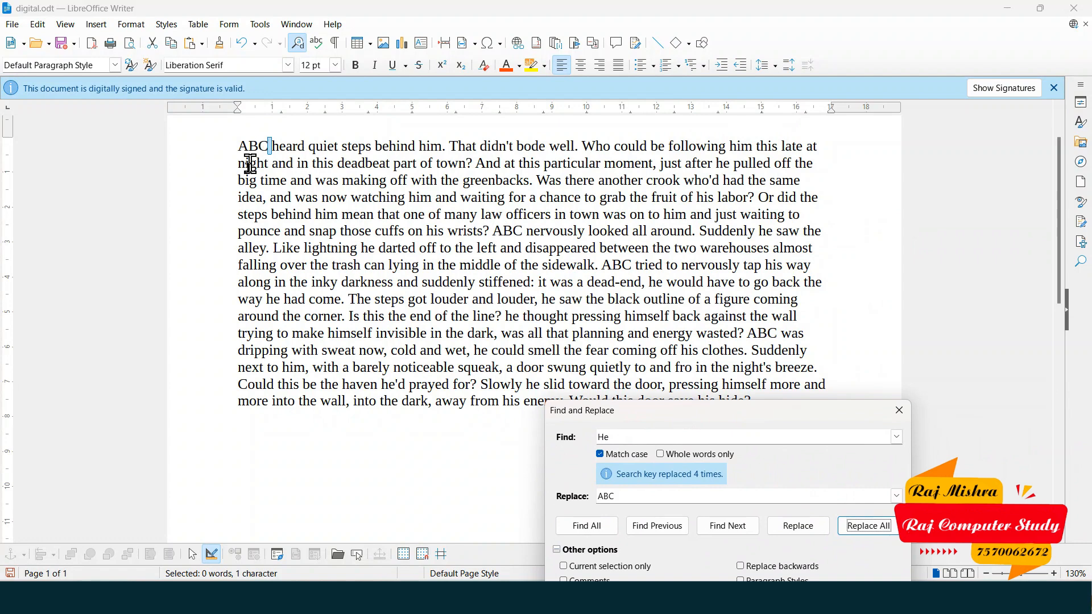
drag(732, 409, 760, 169)
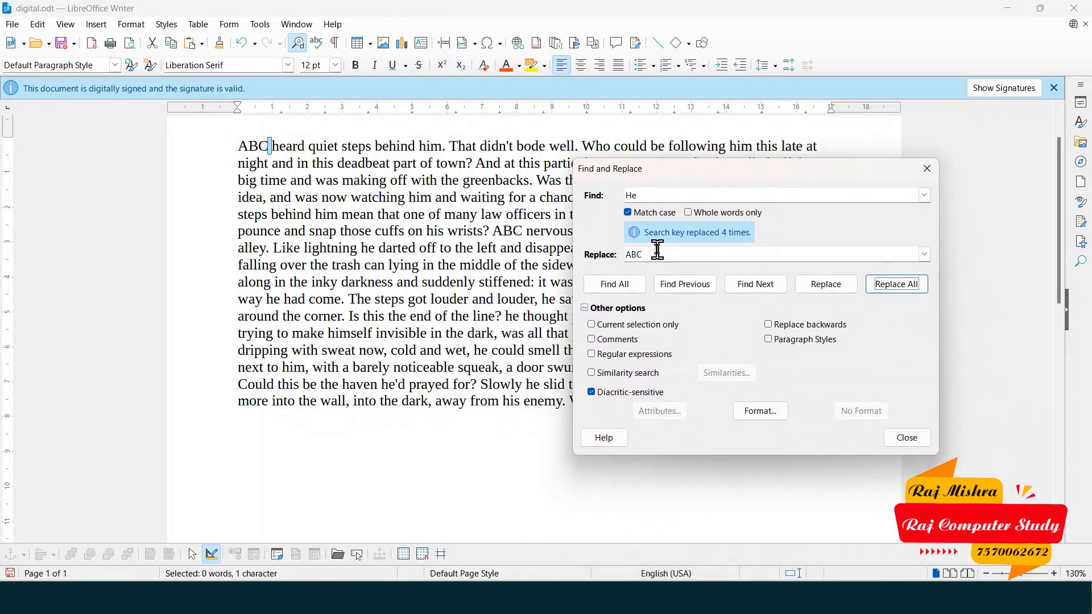
- Replace all abc with lowercase he, with Match case off, then close Find and Replace
drag(642, 195, 617, 198)
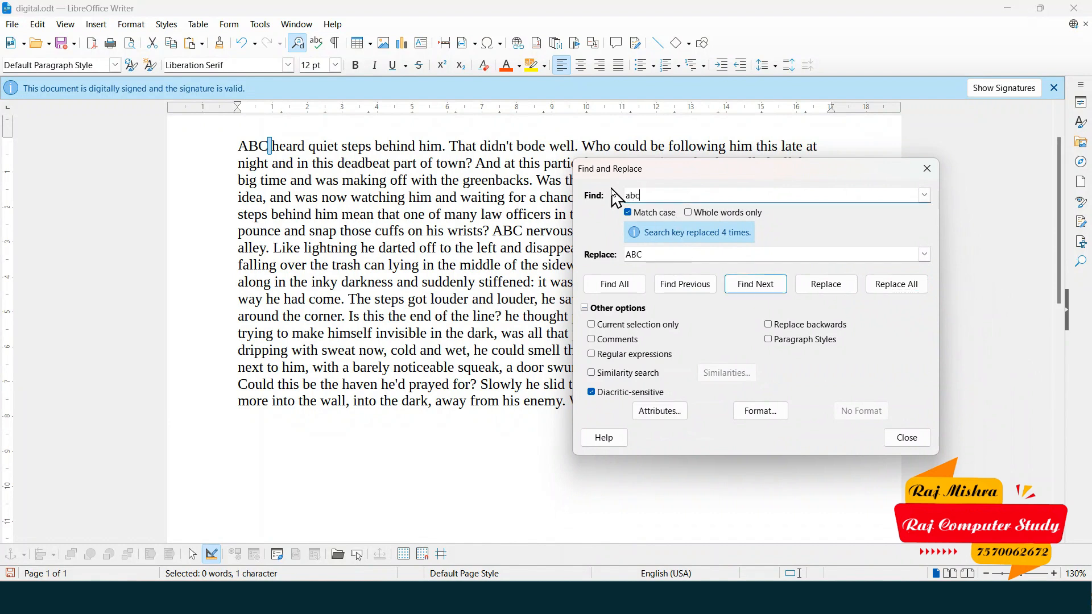
double_click(671, 254)
text(he)
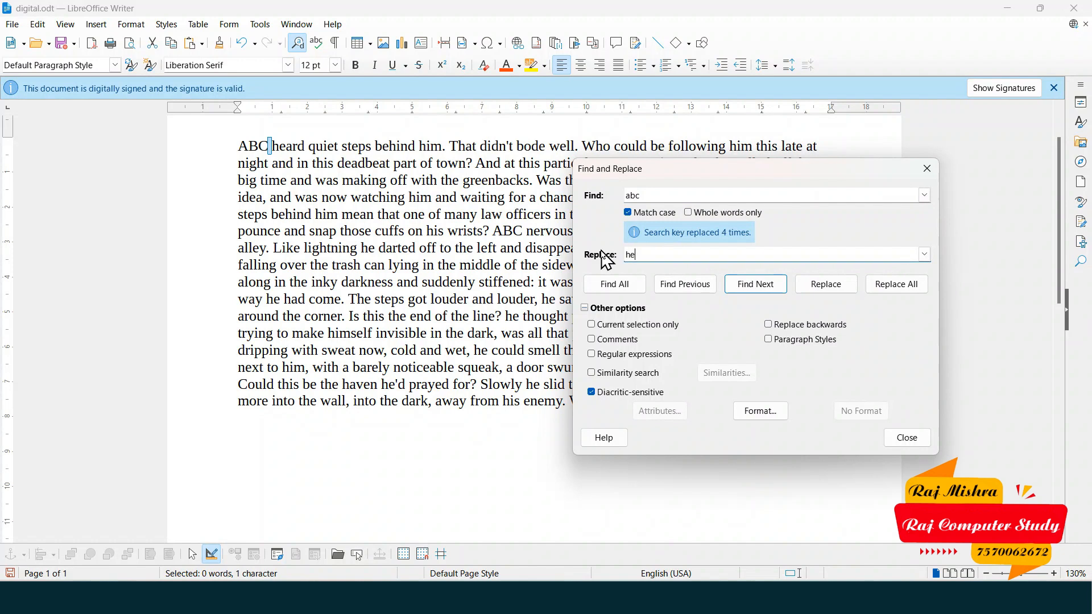
click(880, 288)
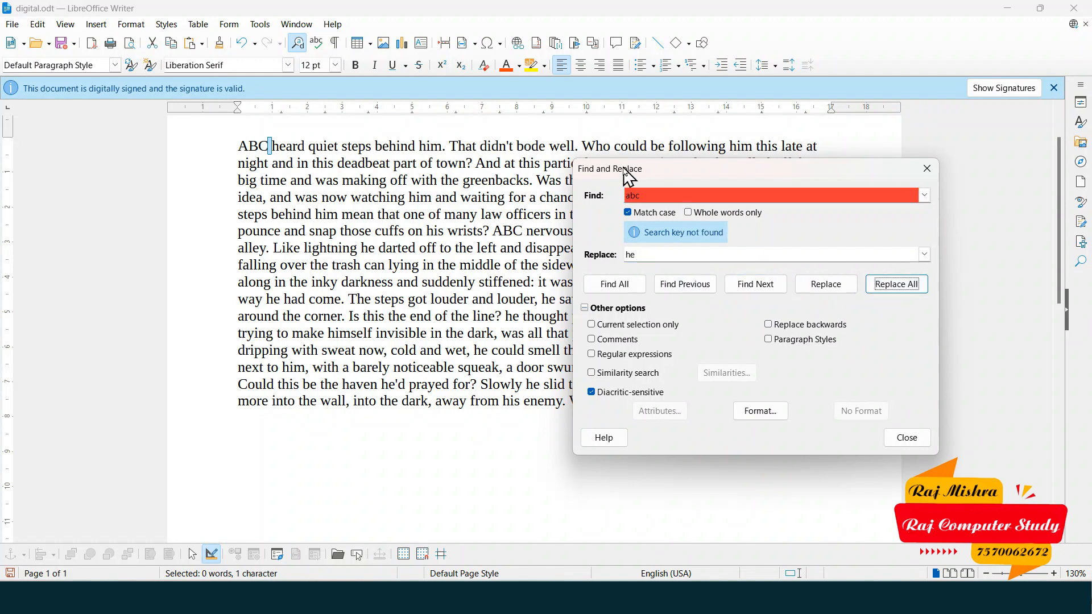
double_click(640, 195)
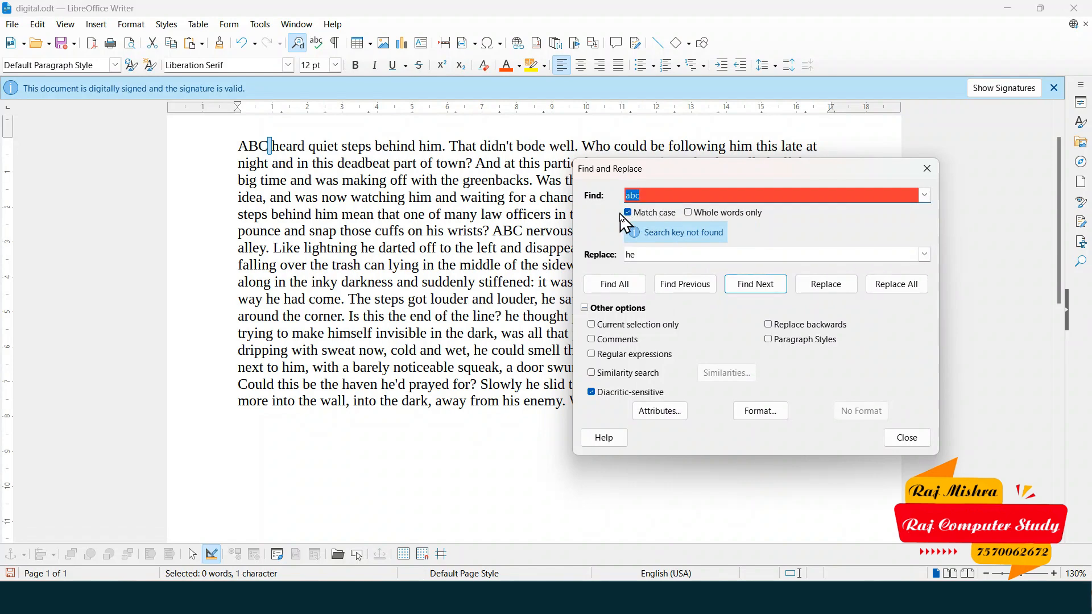
click(628, 212)
click(895, 285)
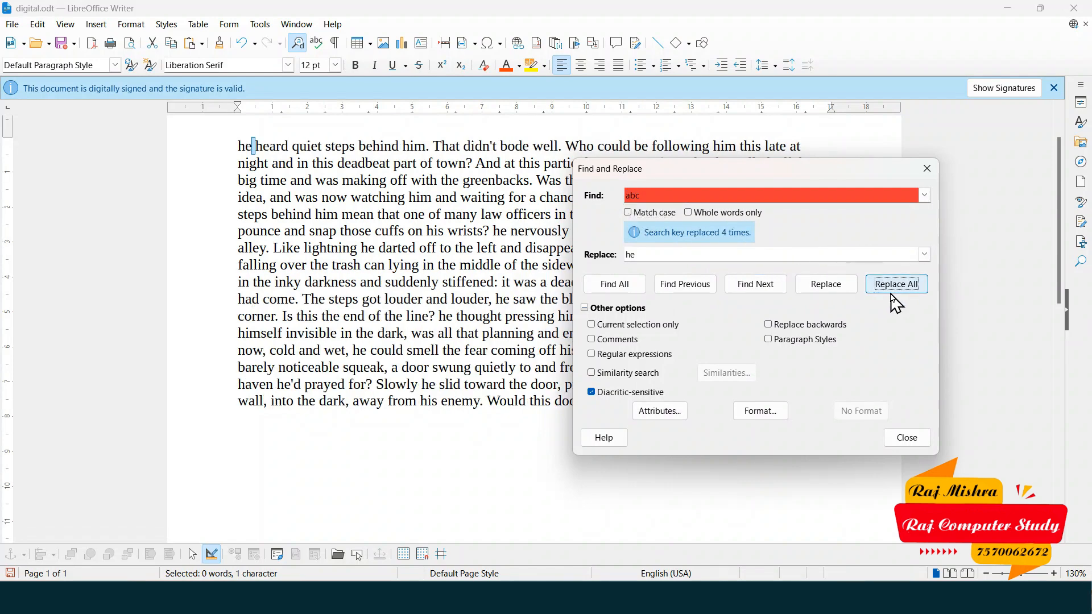
click(928, 168)
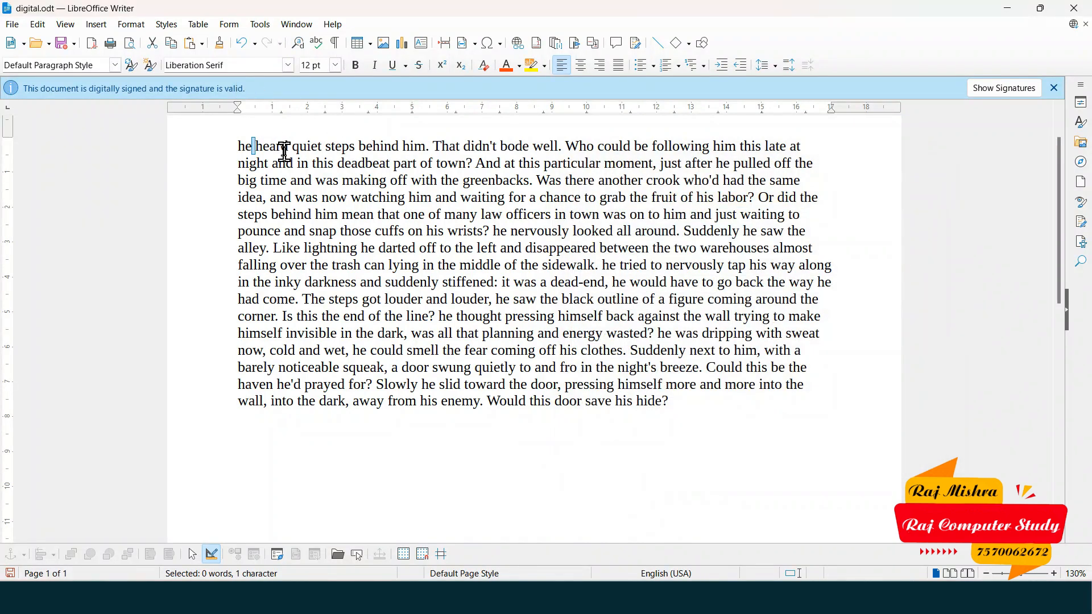
click(38, 24)
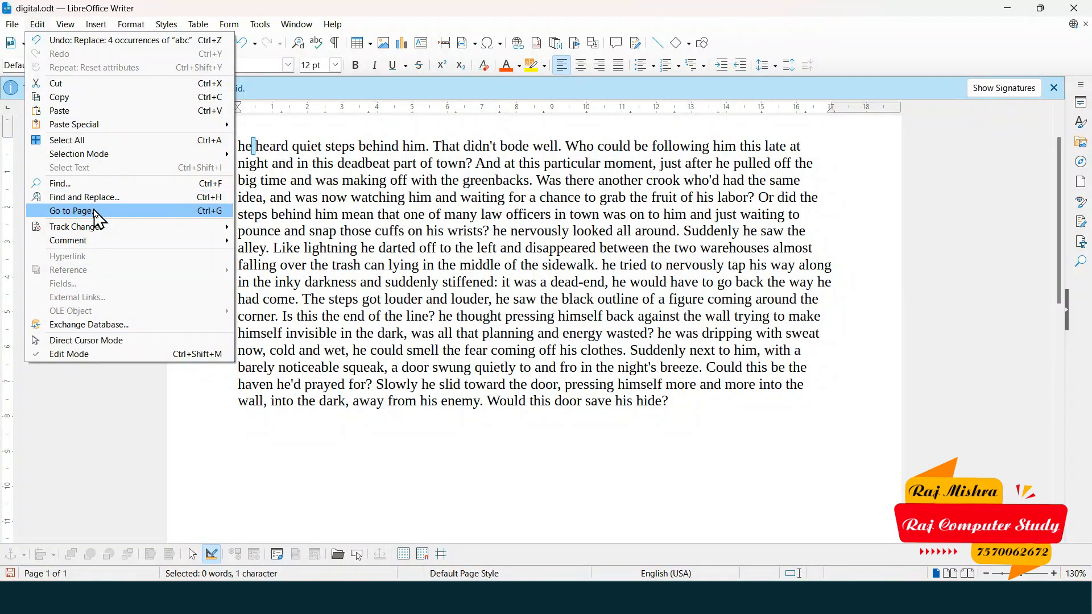
key(Escape)
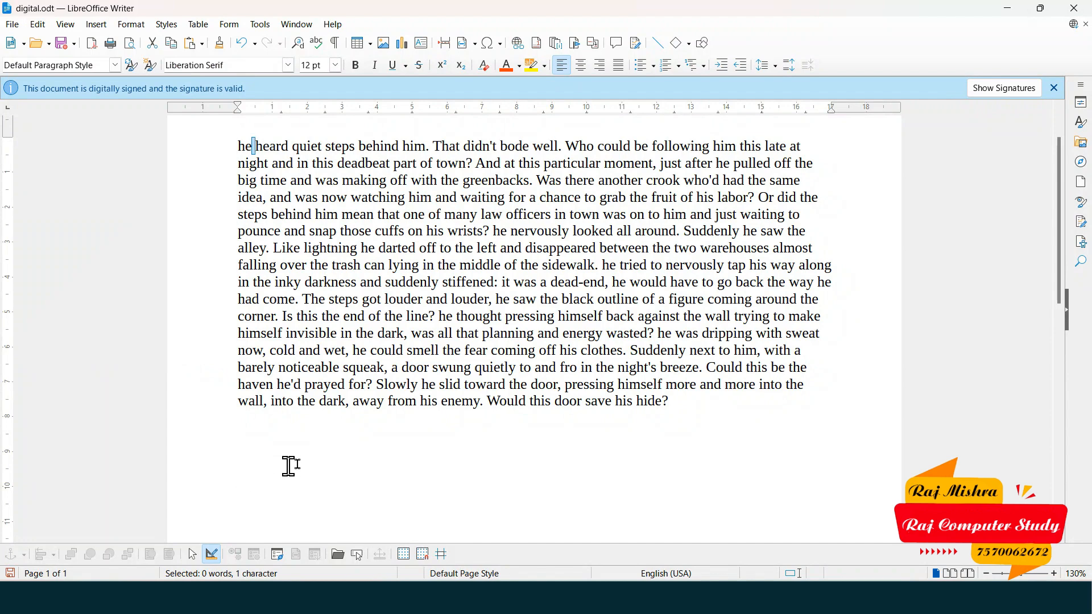
click(265, 165)
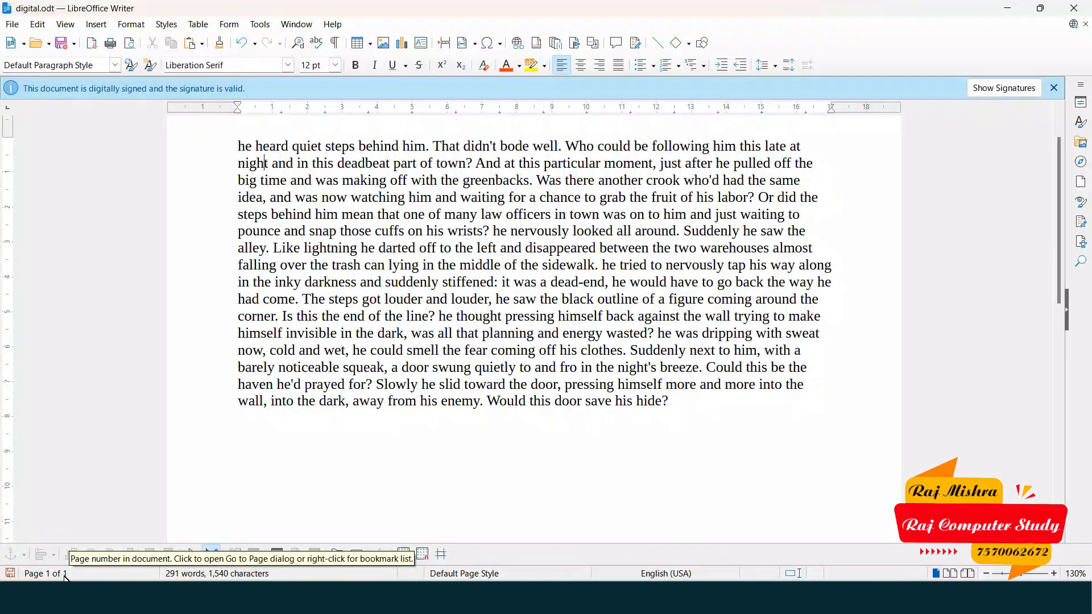
click(269, 435)
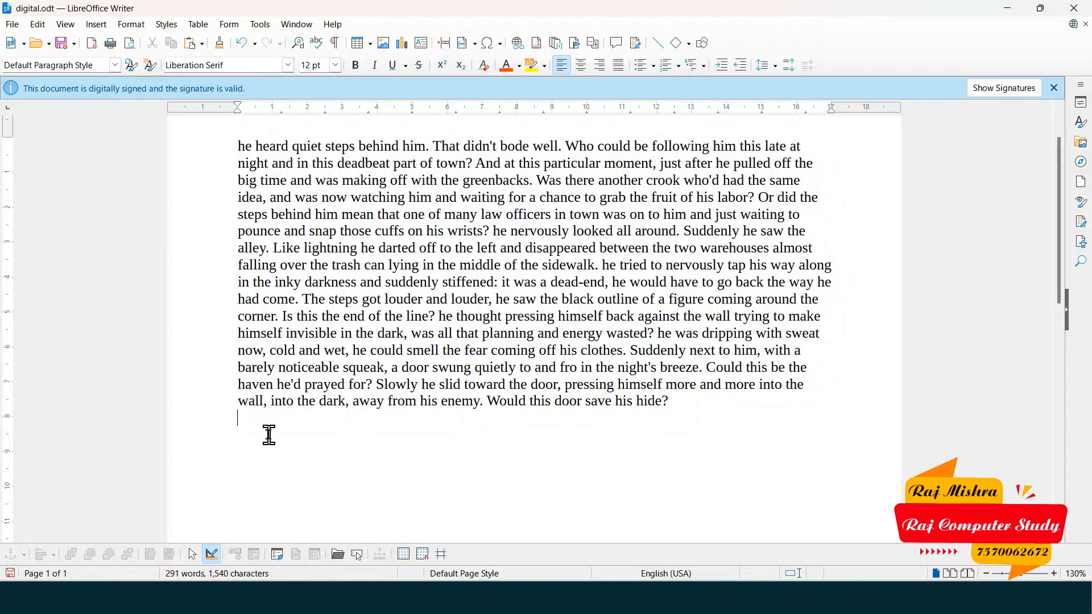
- Insert four page breaks after the story for five pages, then bring up Go to Page
key(ctrl+Return)
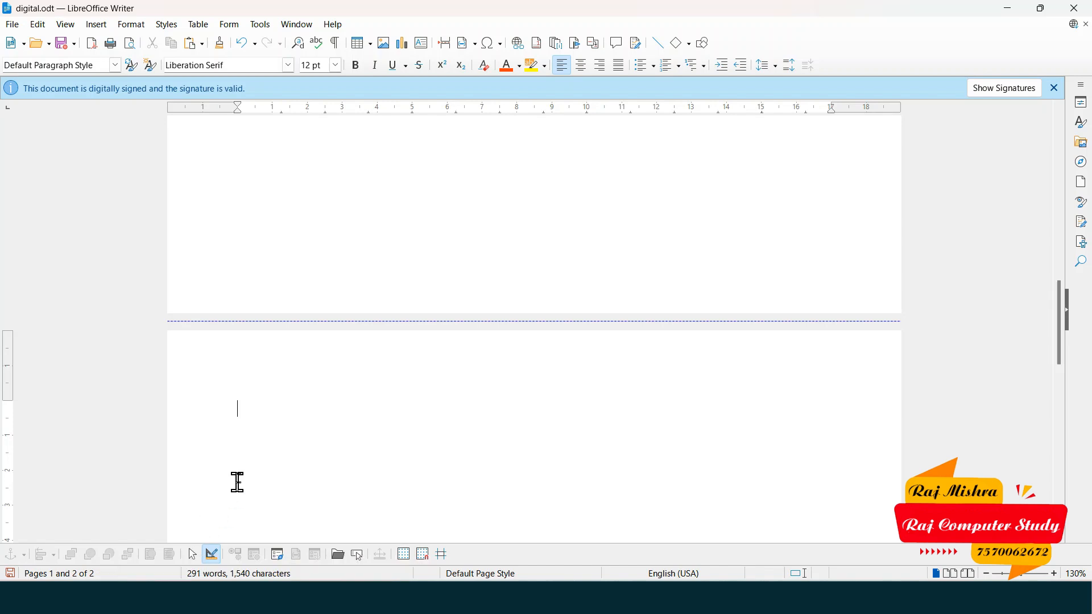
key(ctrl+Return)
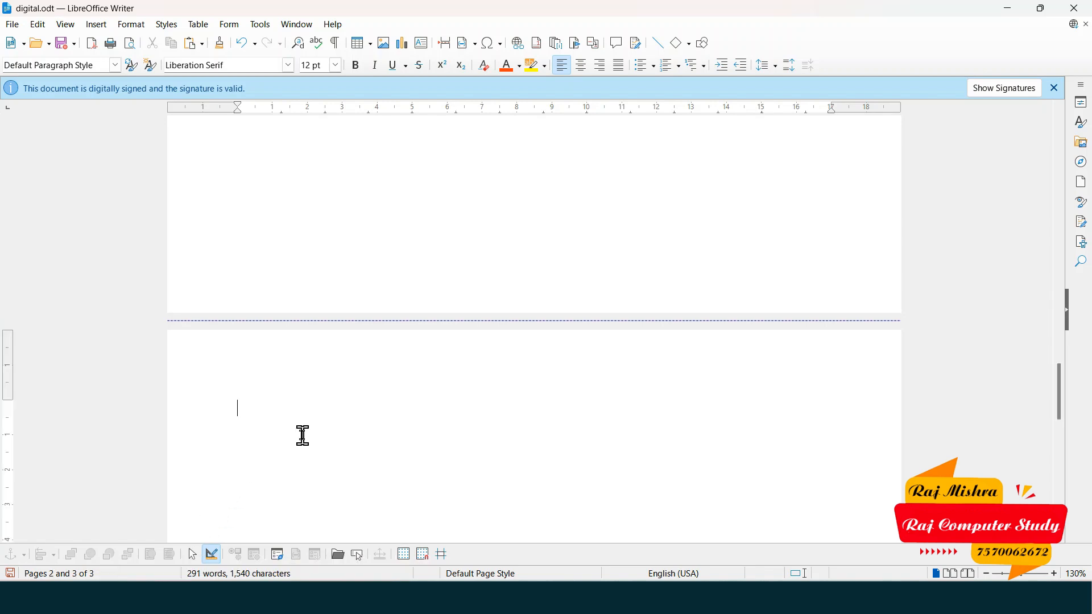
key(ctrl+Return)
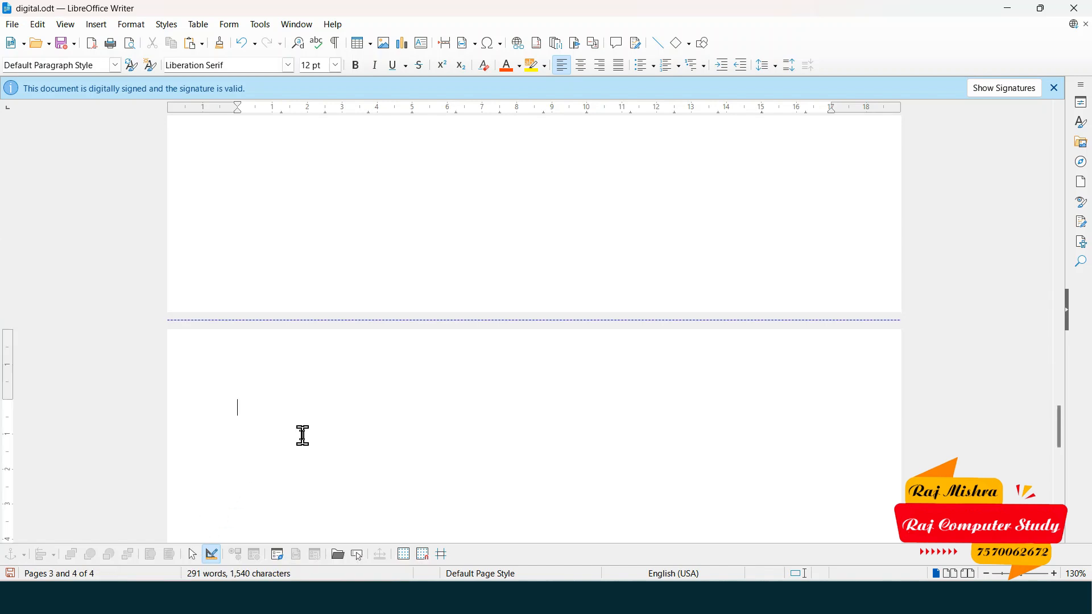
key(ctrl+Return)
key(ctrl+g)
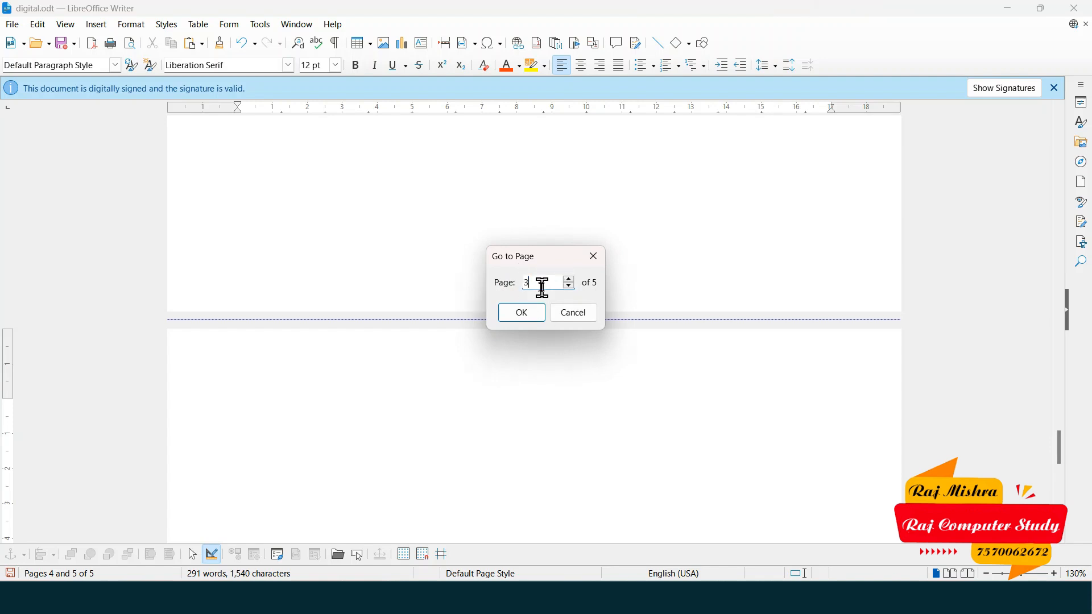
- Jump to page 3, then return to page 1 of digital.odt
click(523, 314)
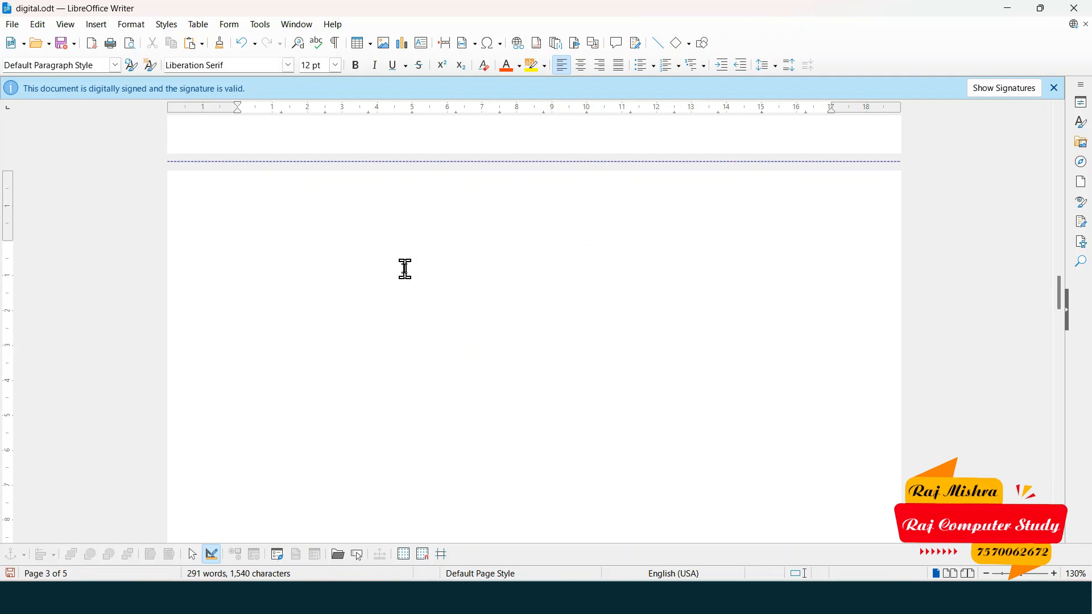
key(ctrl+g)
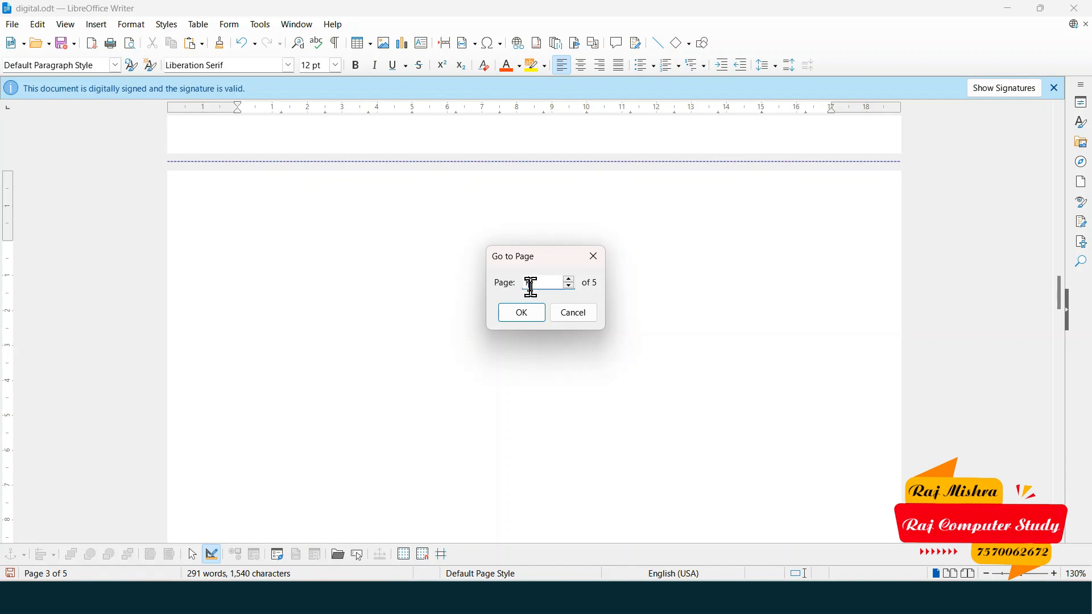
text(1)
click(529, 317)
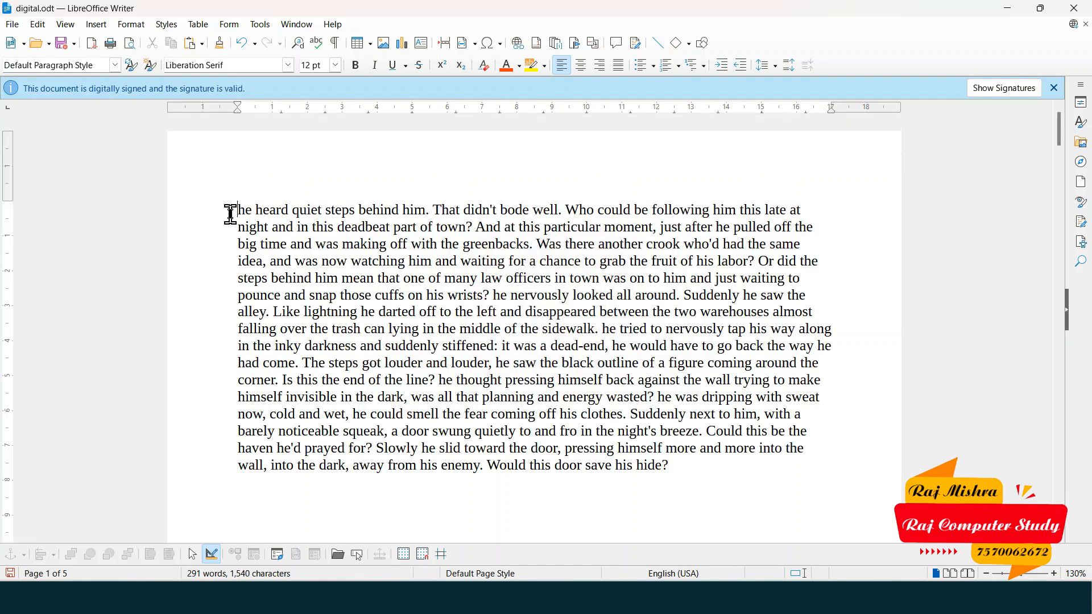
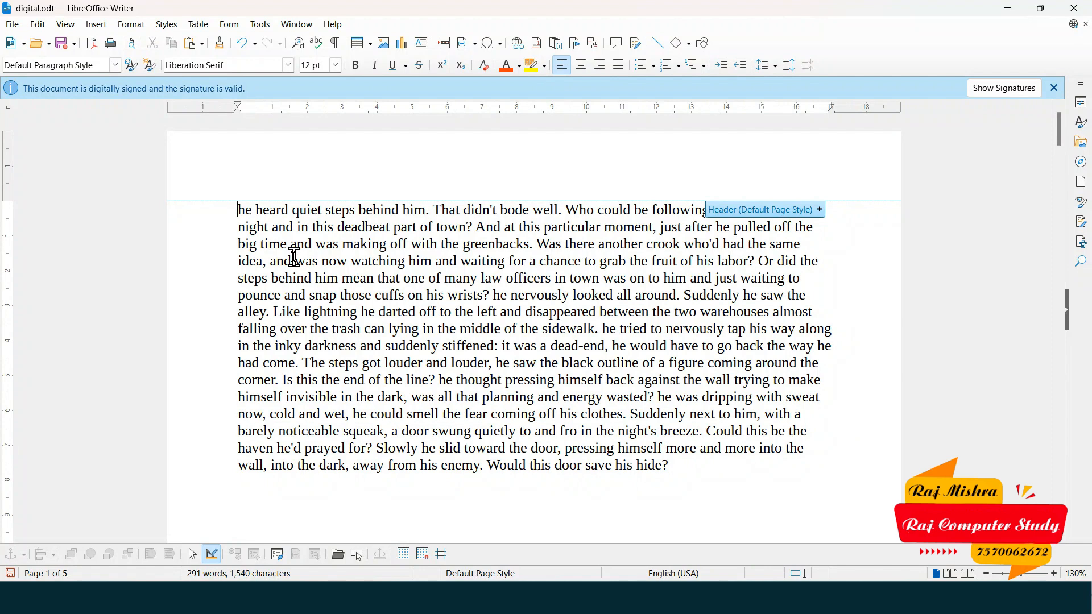
- Bring up the Insert Table settings twice and close them without adding a table
key(ctrl+F12)
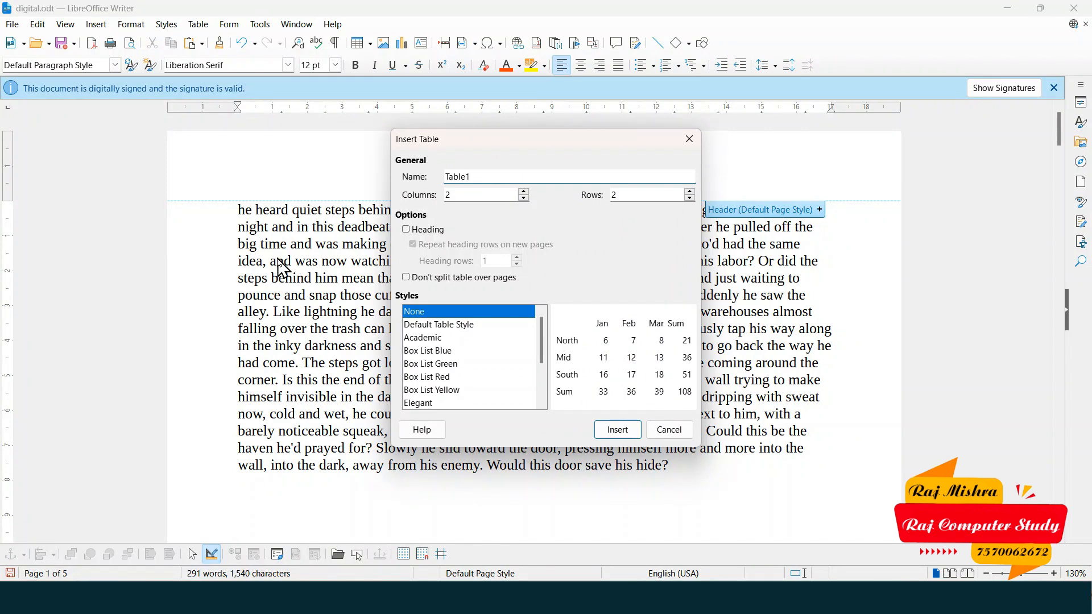
click(689, 139)
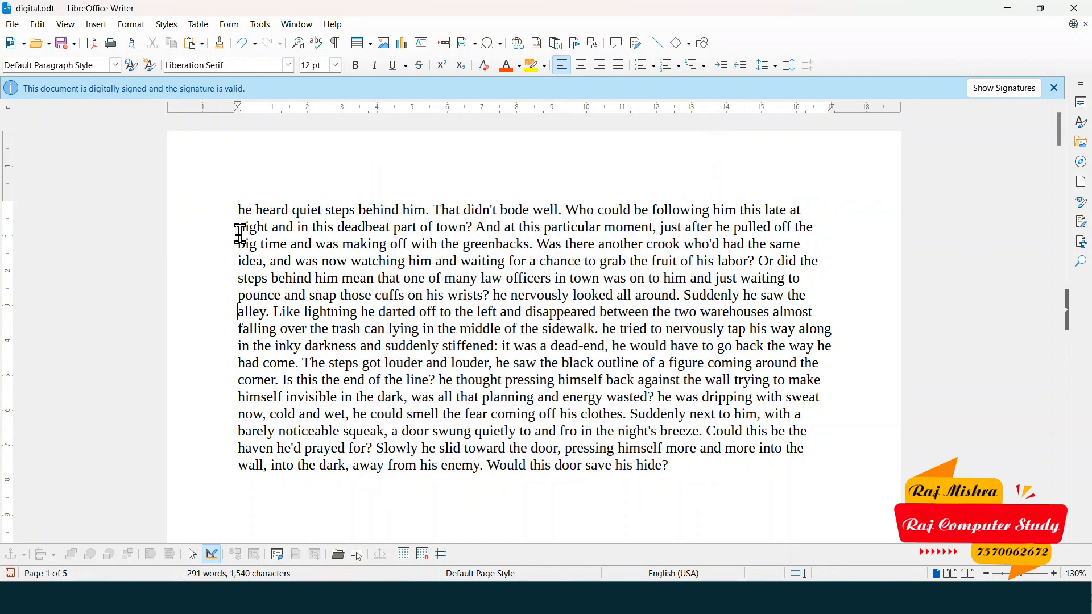
key(ctrl+F12)
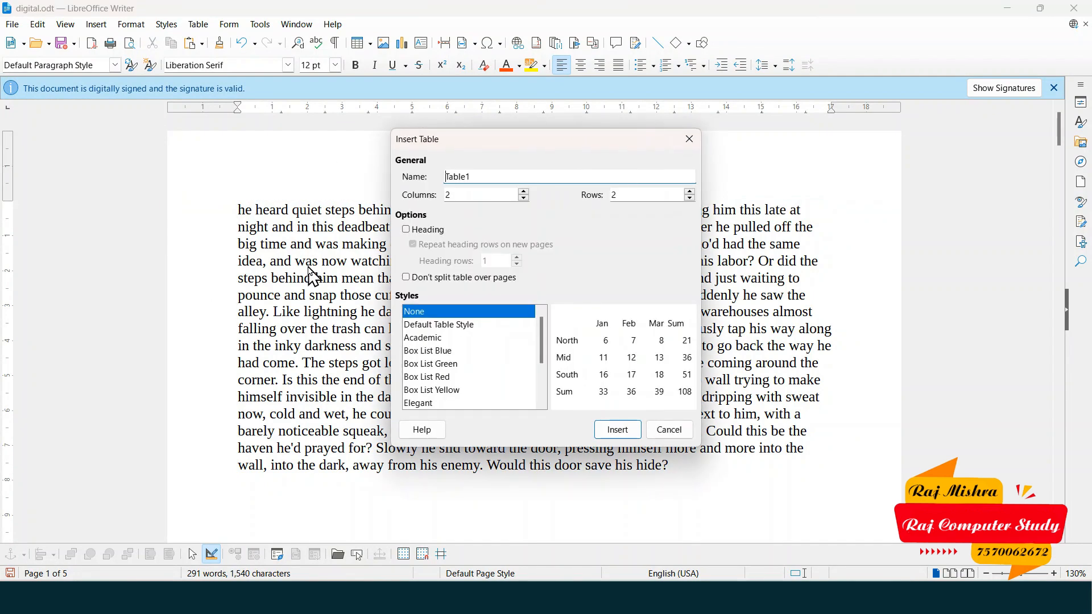
click(690, 140)
- Scroll down to page 2 and back, leaving the cursor at the story's start
key(ctrl+F11)
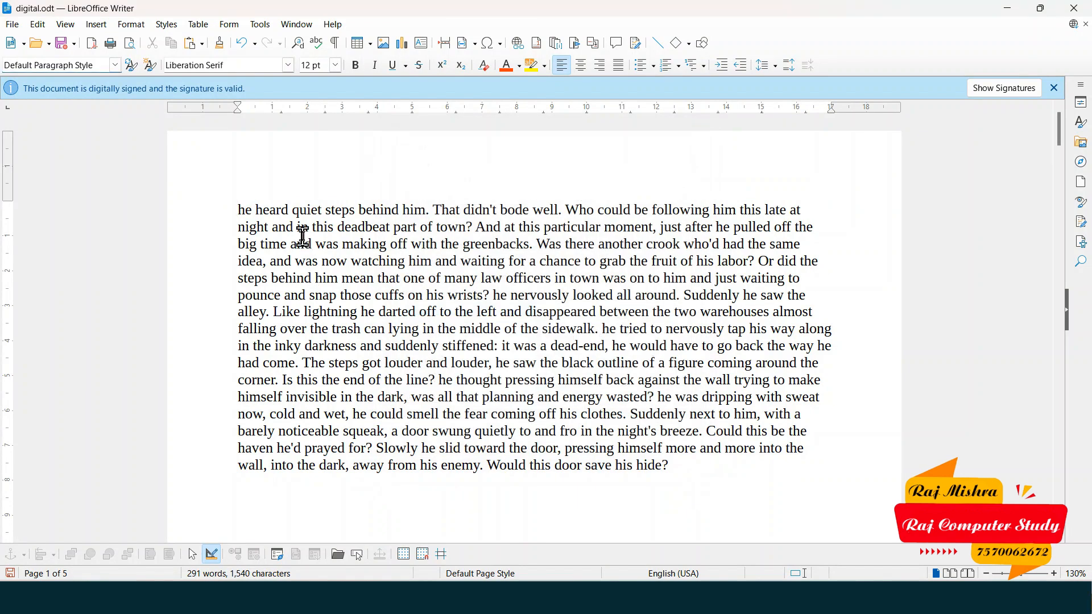
scroll(540, 498, down, 5)
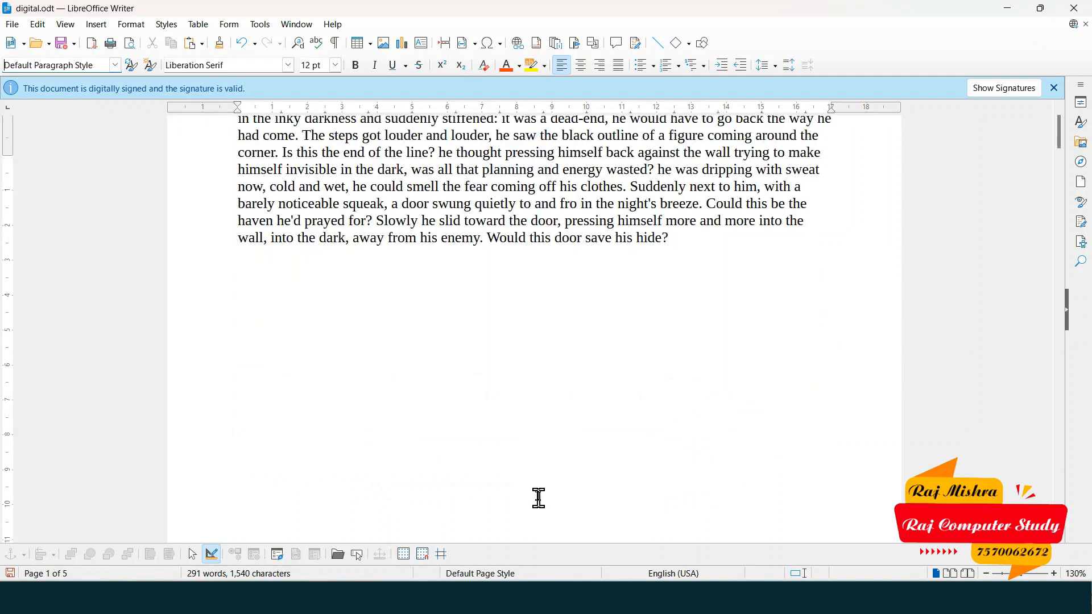
scroll(539, 499, down, 8)
click(490, 315)
scroll(504, 400, up, 1)
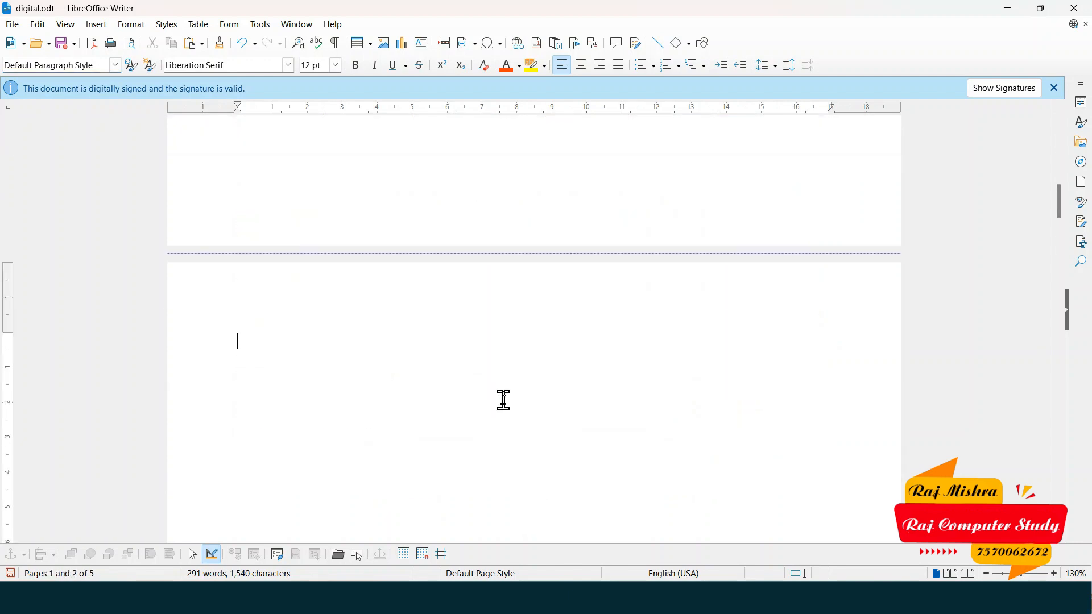
key(ctrl+F11)
scroll(374, 363, up, 10)
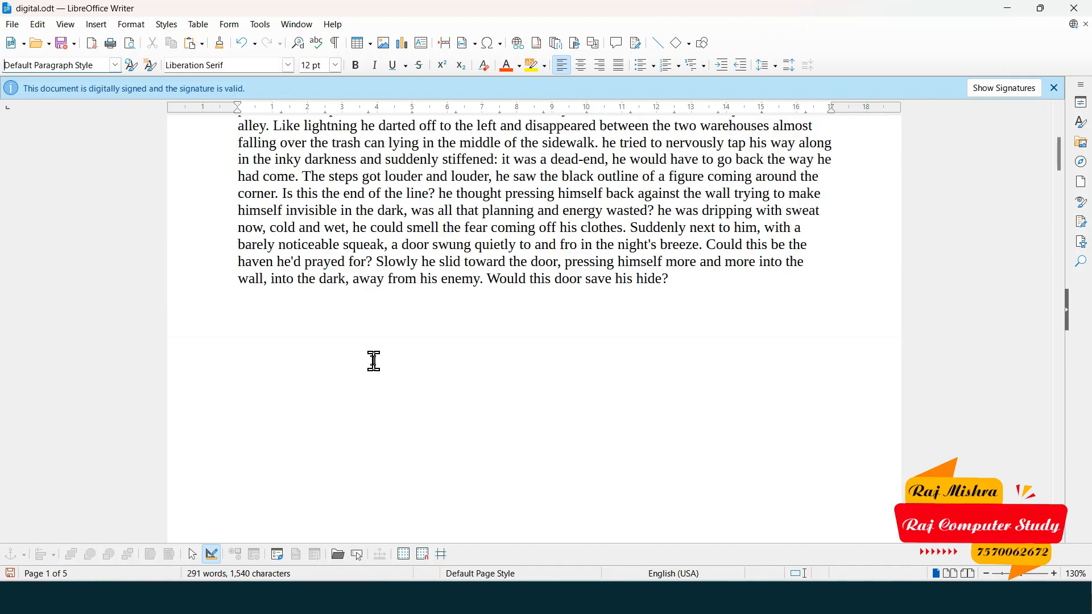
click(244, 197)
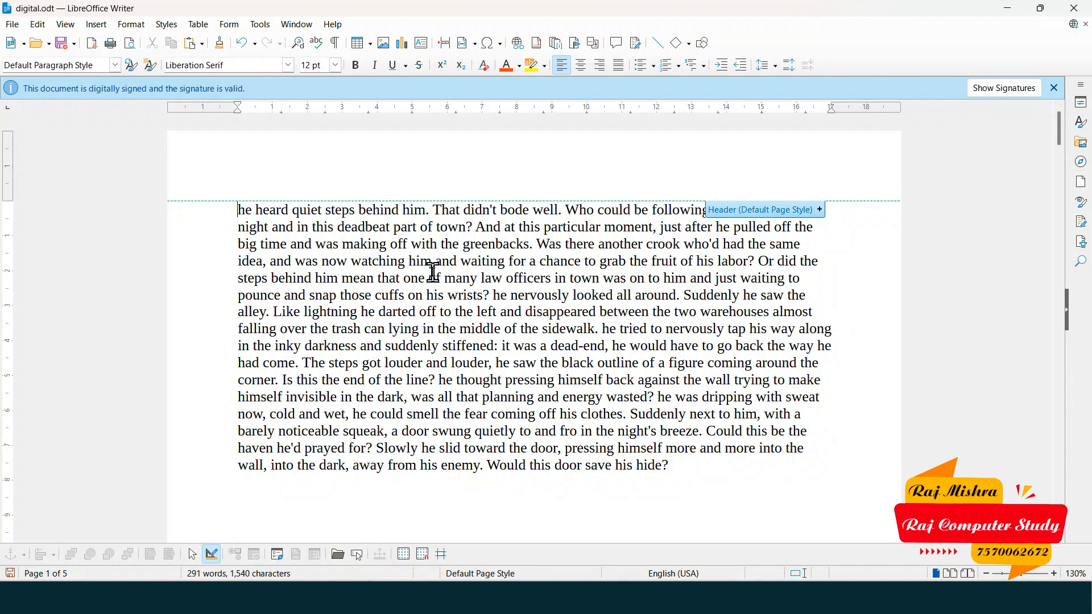
- Jump between the end and start of the document with Ctrl+End and Ctrl+Home
key(ctrl+End)
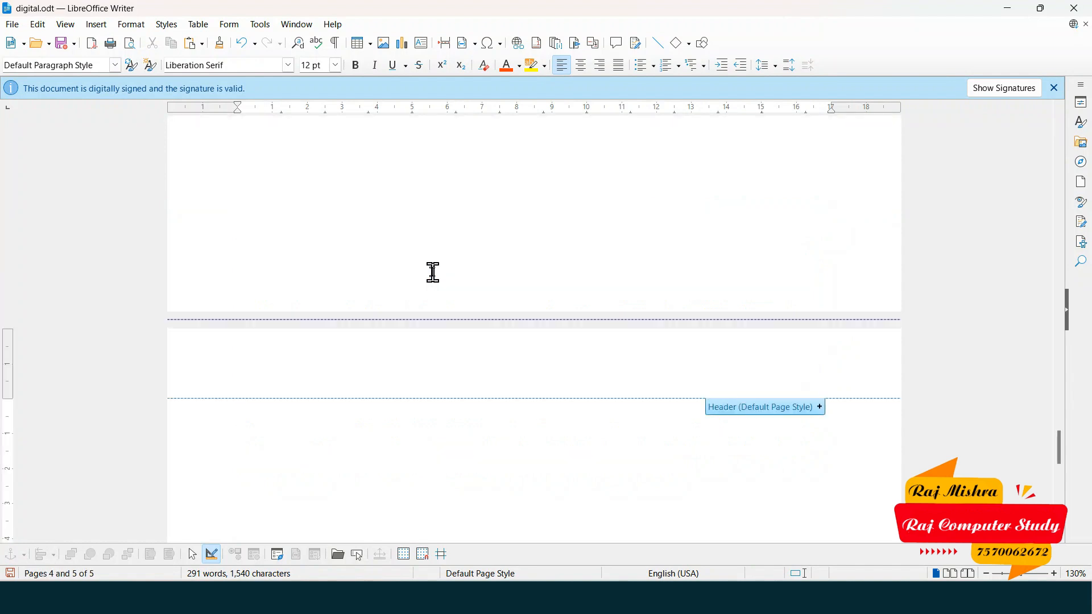
scroll(434, 273, down, 5)
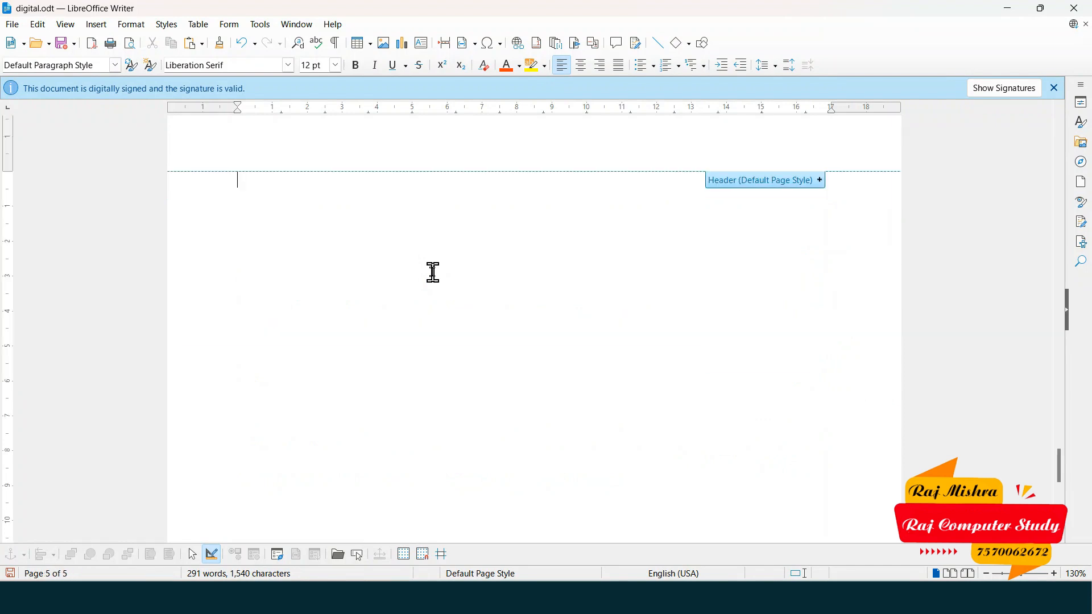
scroll(433, 272, up, 3)
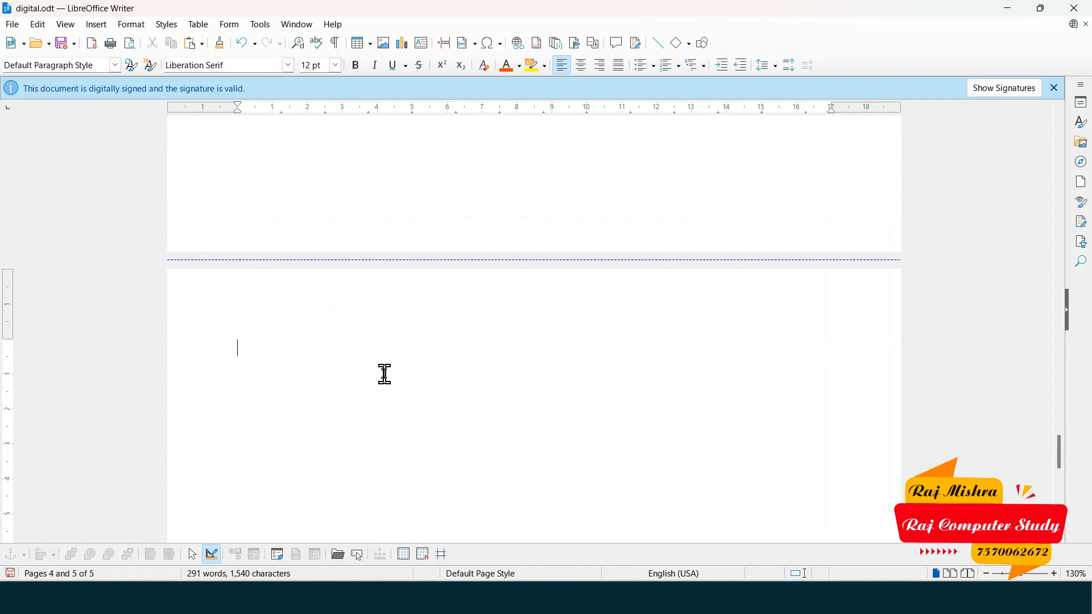
key(ctrl+Home)
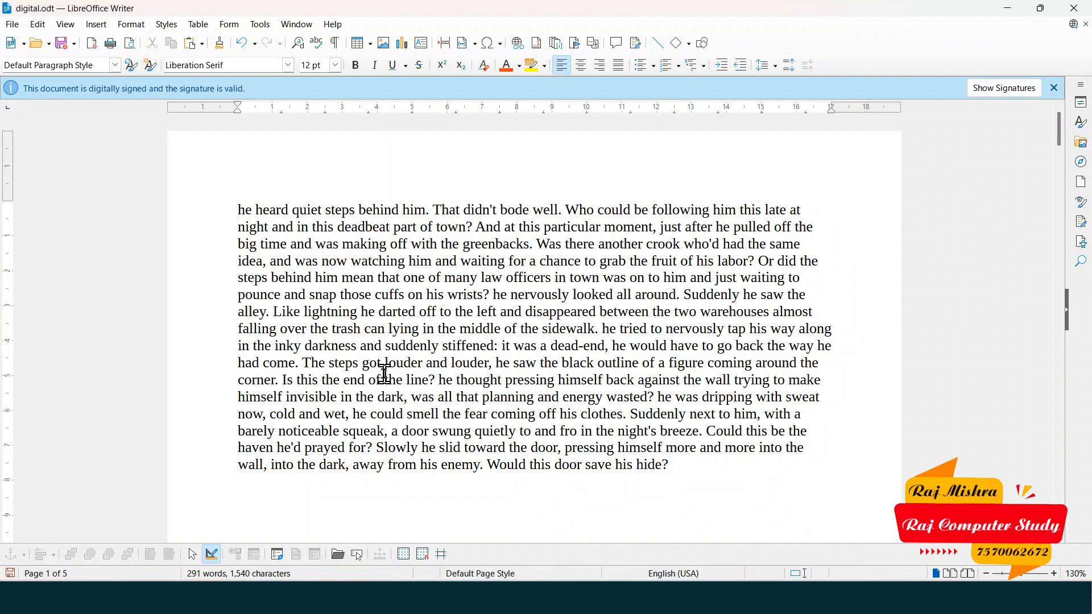
key(ctrl+End)
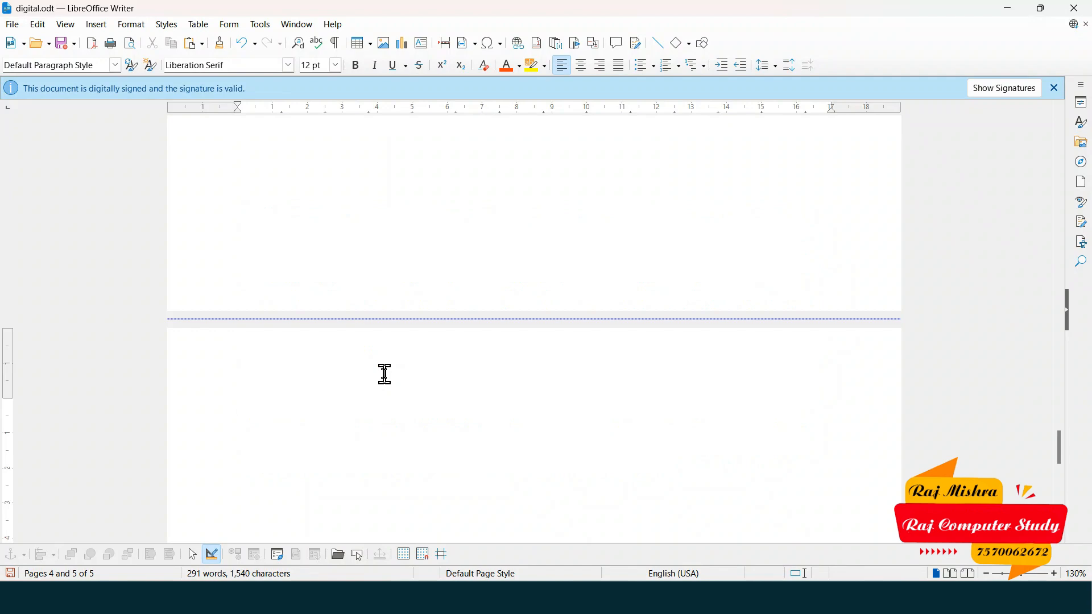
key(ctrl+Home)
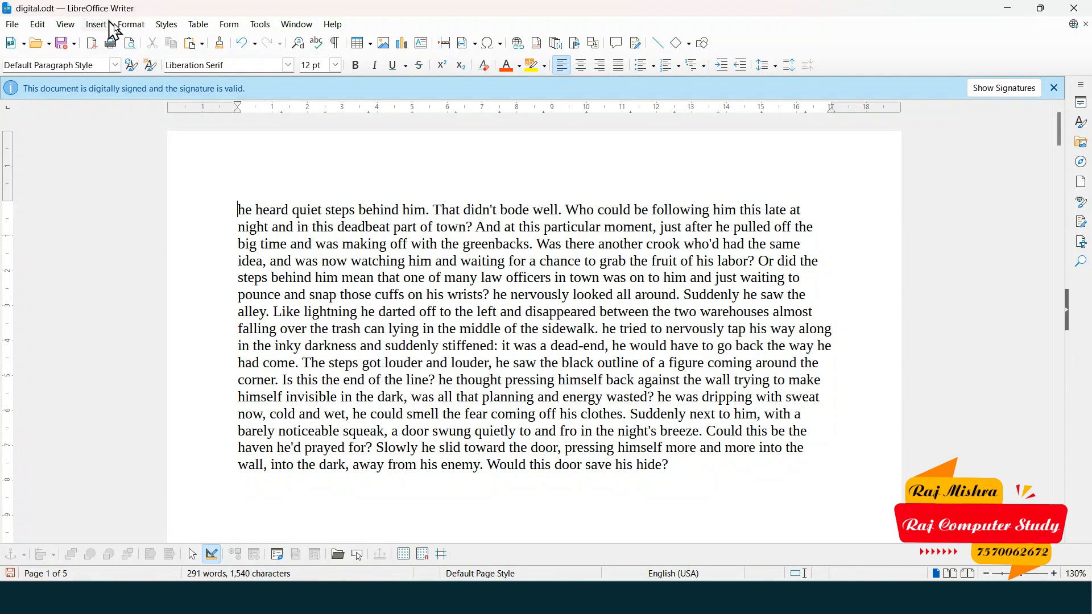
- Browse Edit > Track Changes, then select the entire story paragraph and zoom to 150%
click(38, 24)
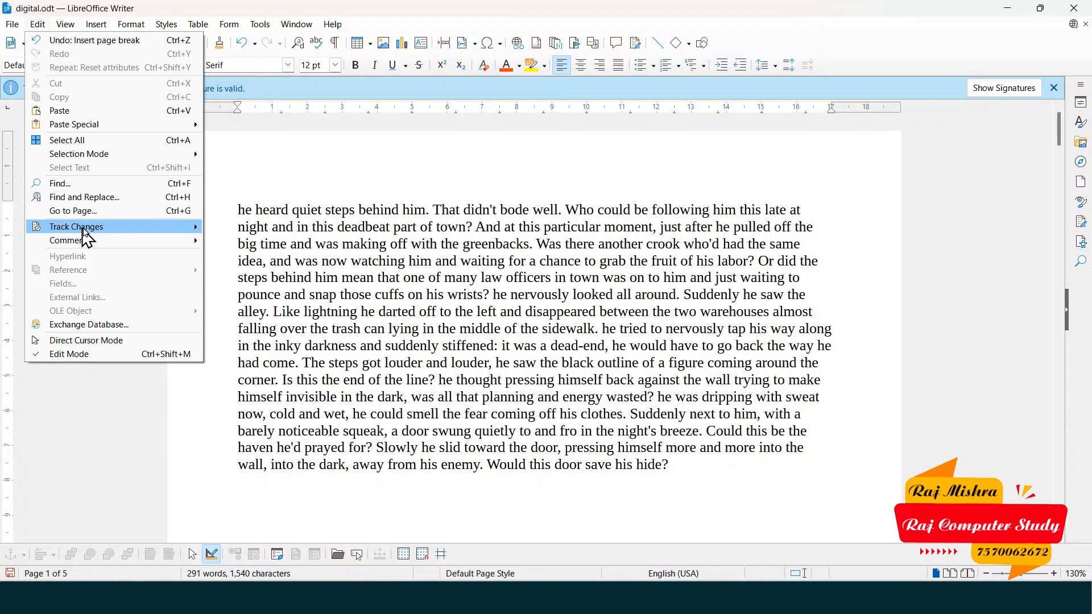
mouse_move(118, 230)
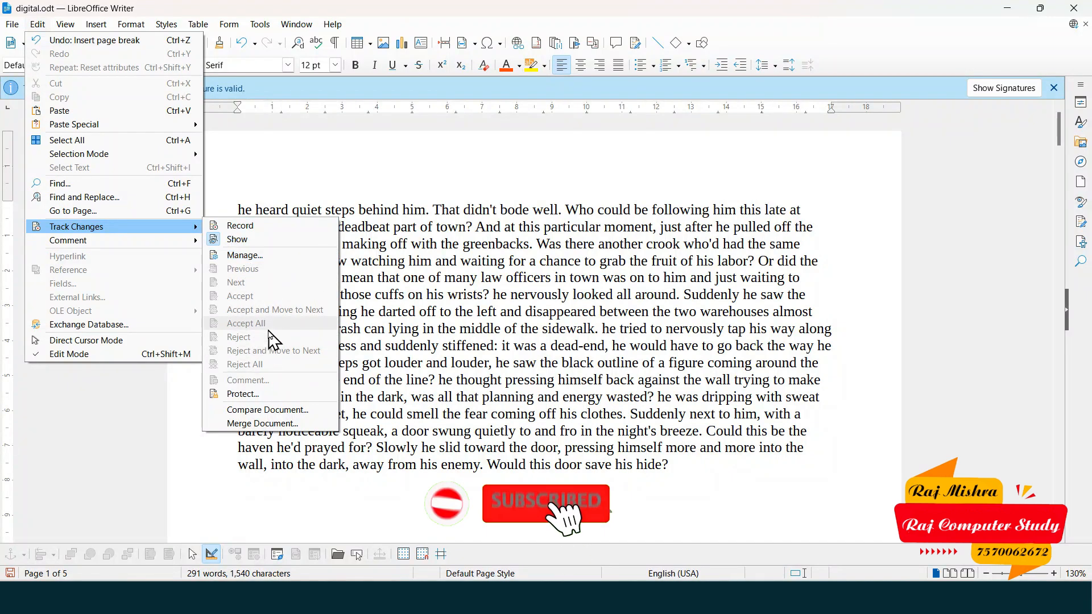
click(256, 210)
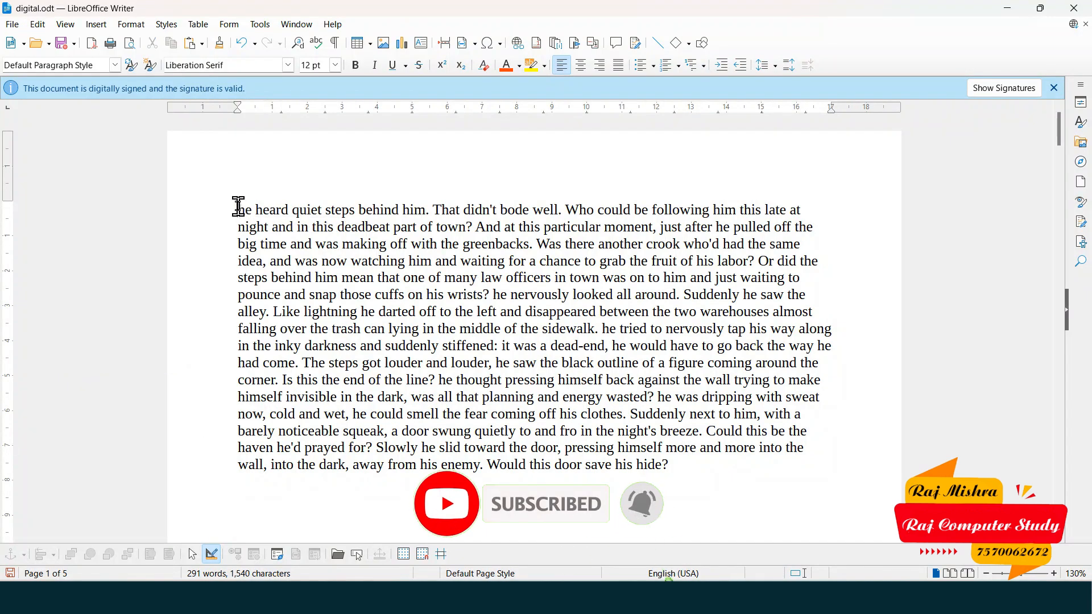
drag(236, 207, 721, 541)
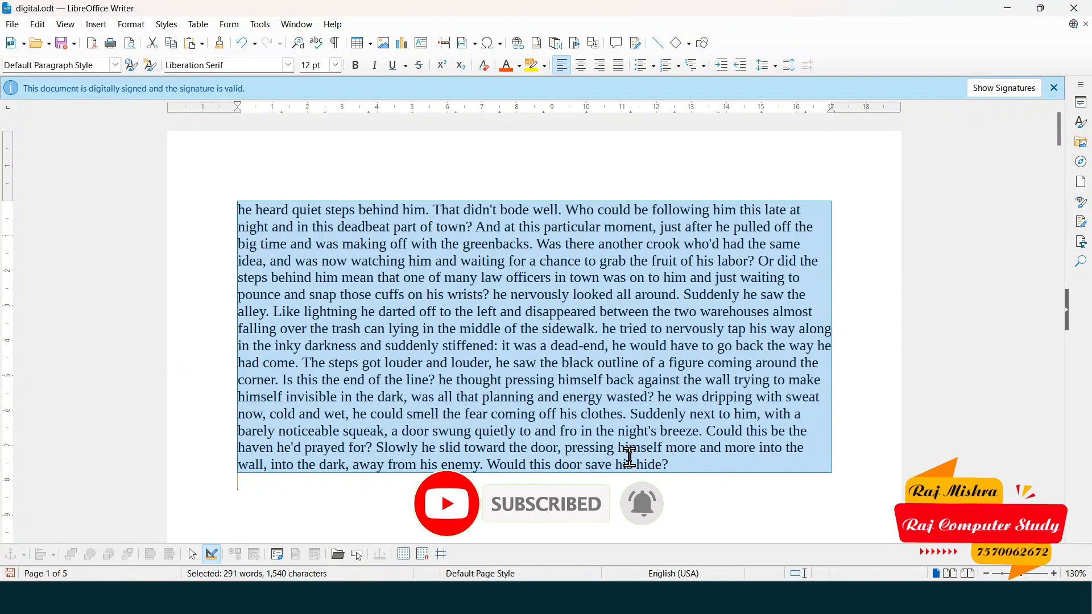
ctrl+scroll(645, 456, up, 4)
ctrl+scroll(585, 429, down, 2)
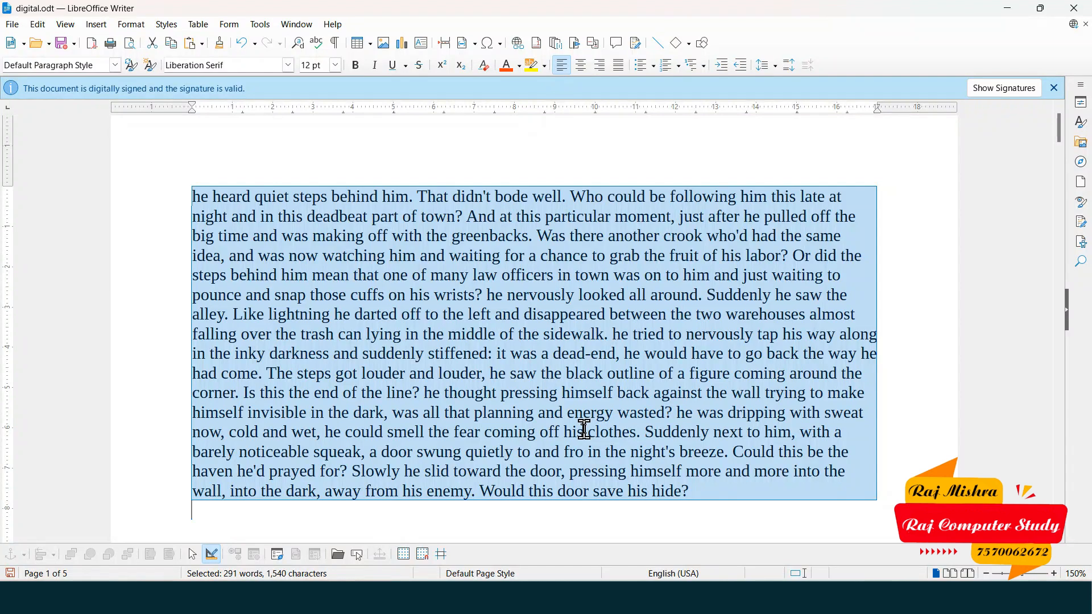
- Start recording changes and bold the opening sentence 'he heard quiet steps behind him.'
click(38, 24)
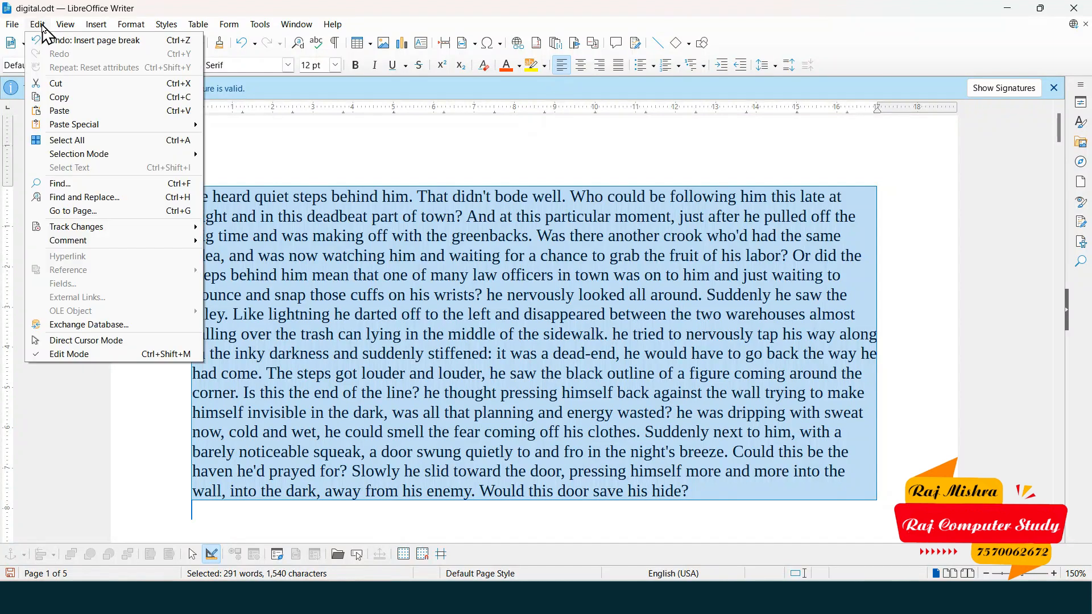
mouse_move(119, 229)
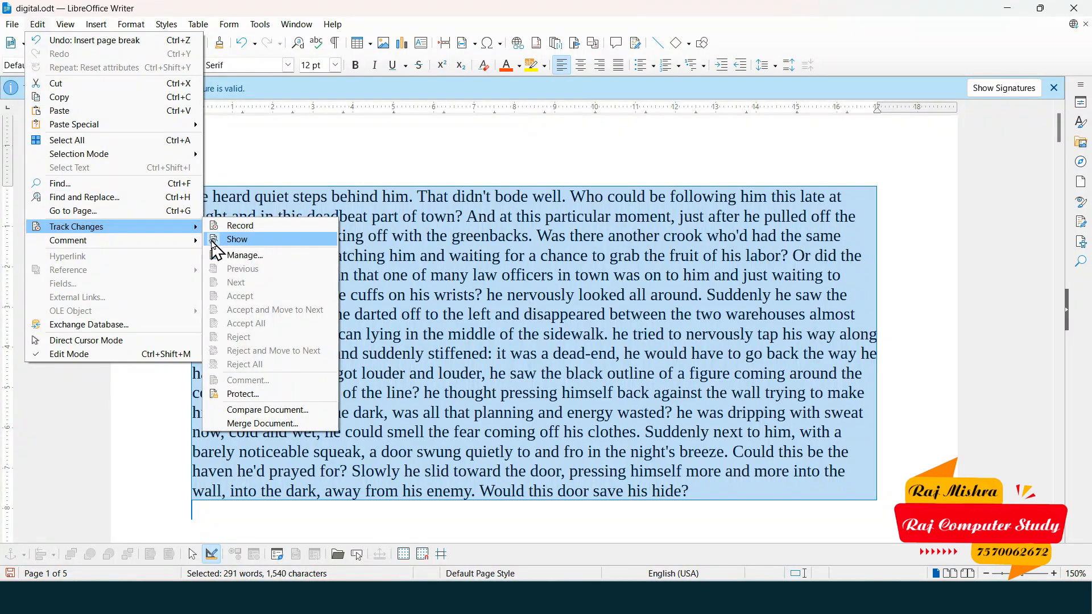
click(259, 225)
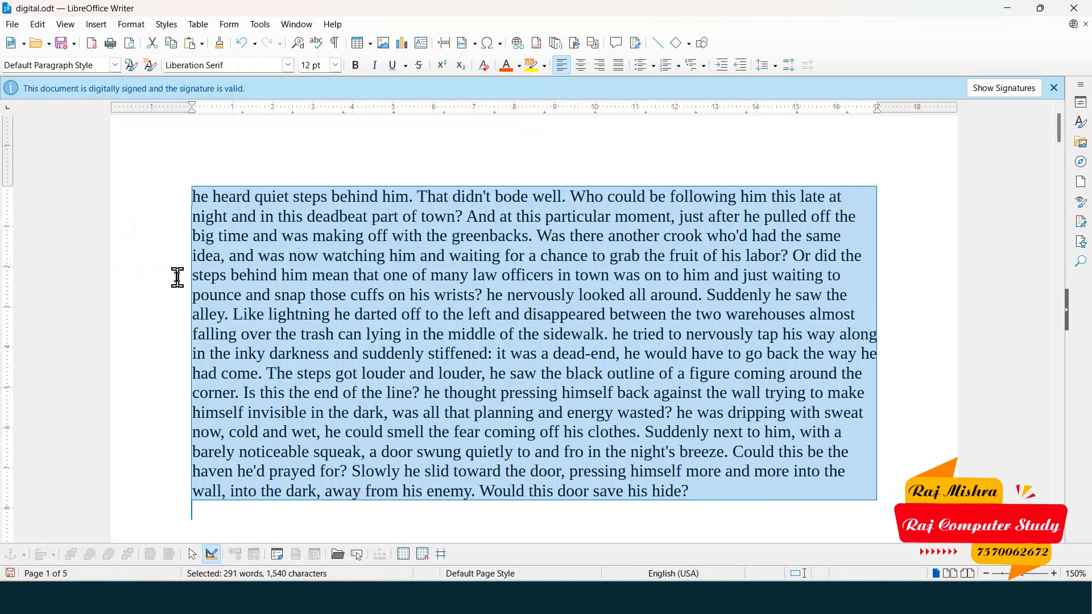
click(397, 258)
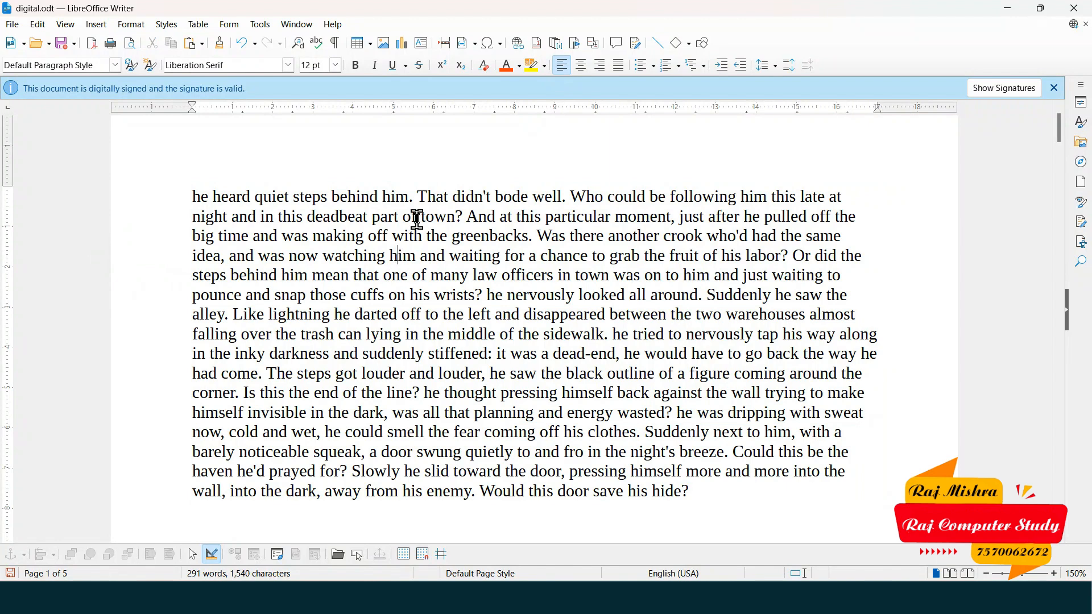
drag(411, 197, 187, 197)
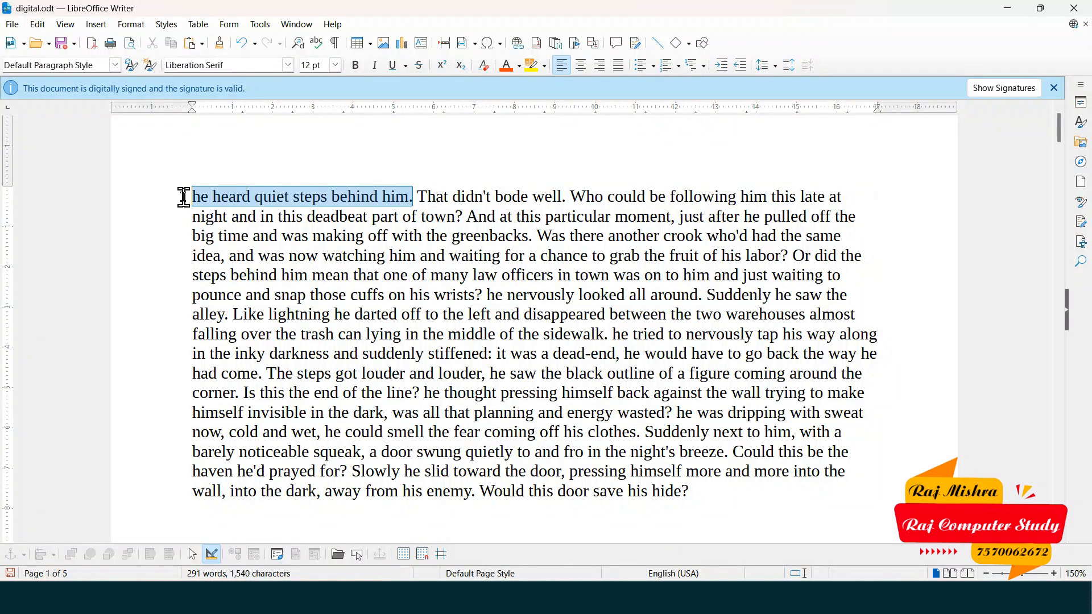
click(355, 65)
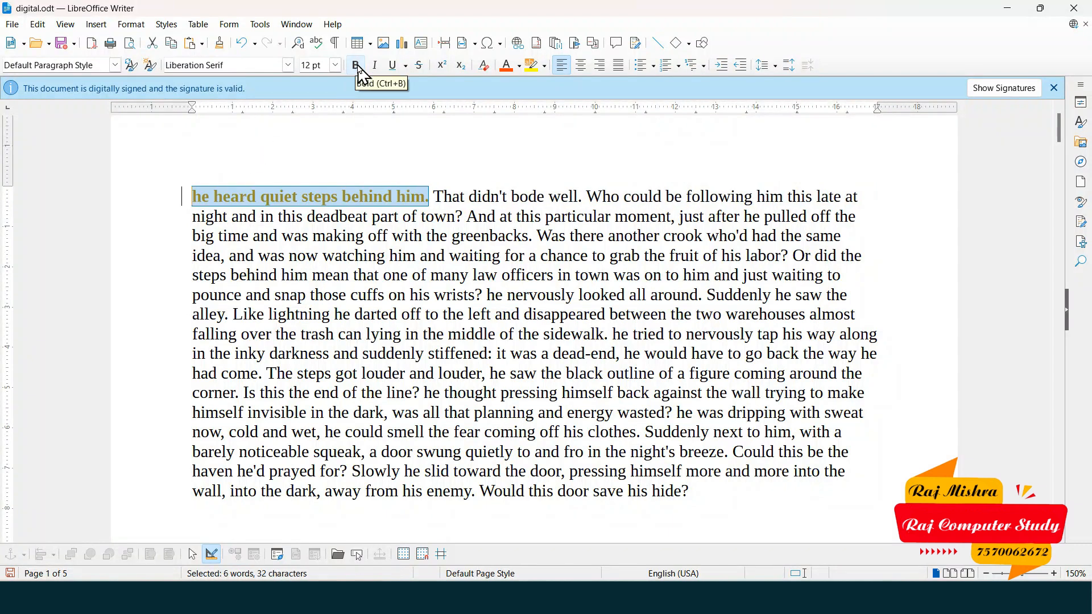
click(411, 200)
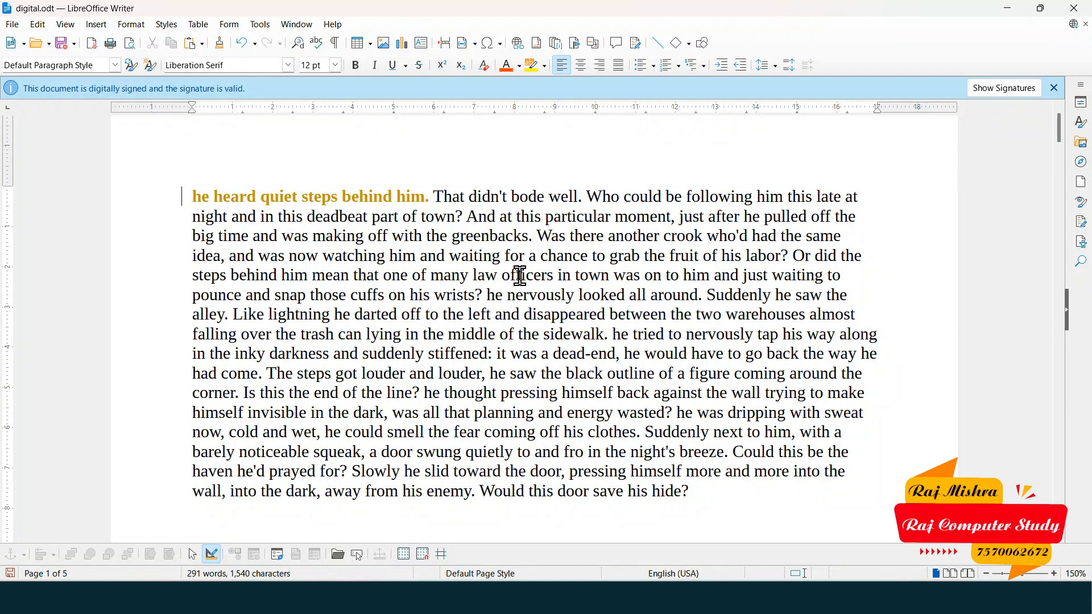
- Delete 'many law' and insert 'and' before 'lying' as tracked edits
drag(430, 276, 500, 279)
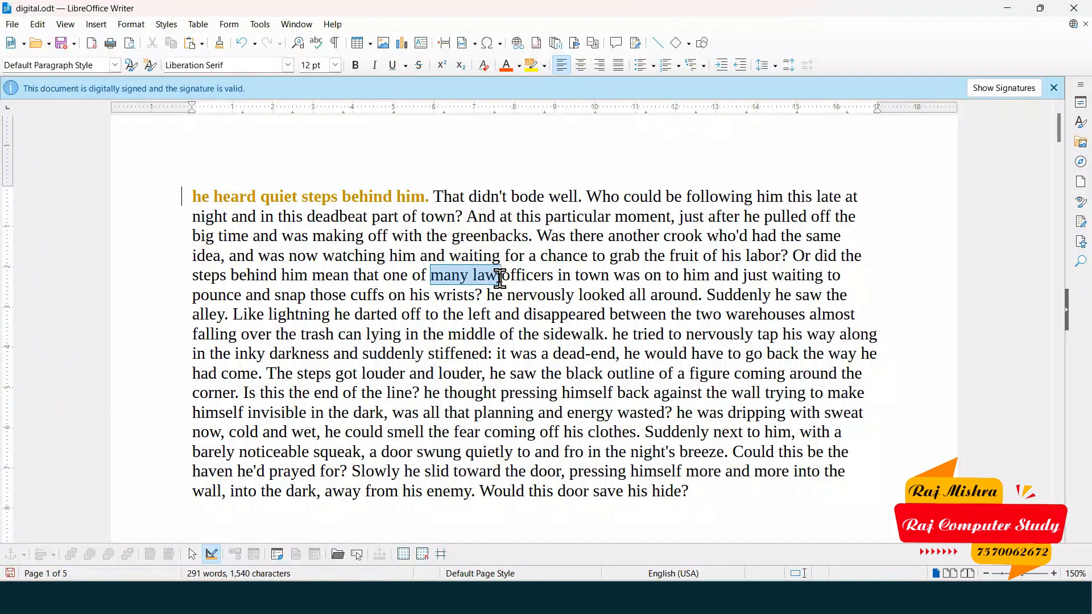
key(Delete)
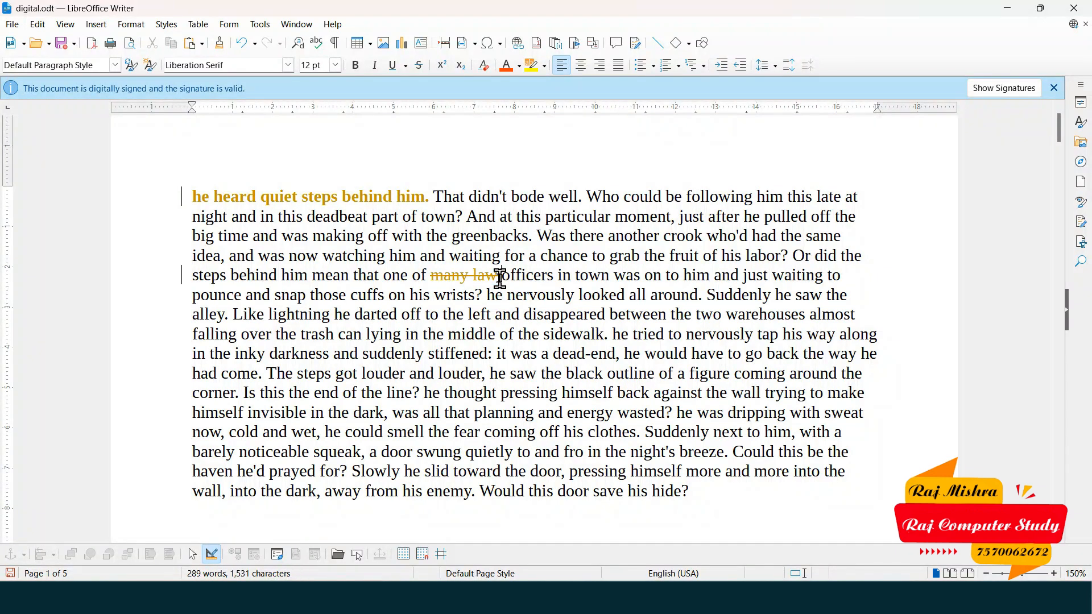
mouse_move(438, 278)
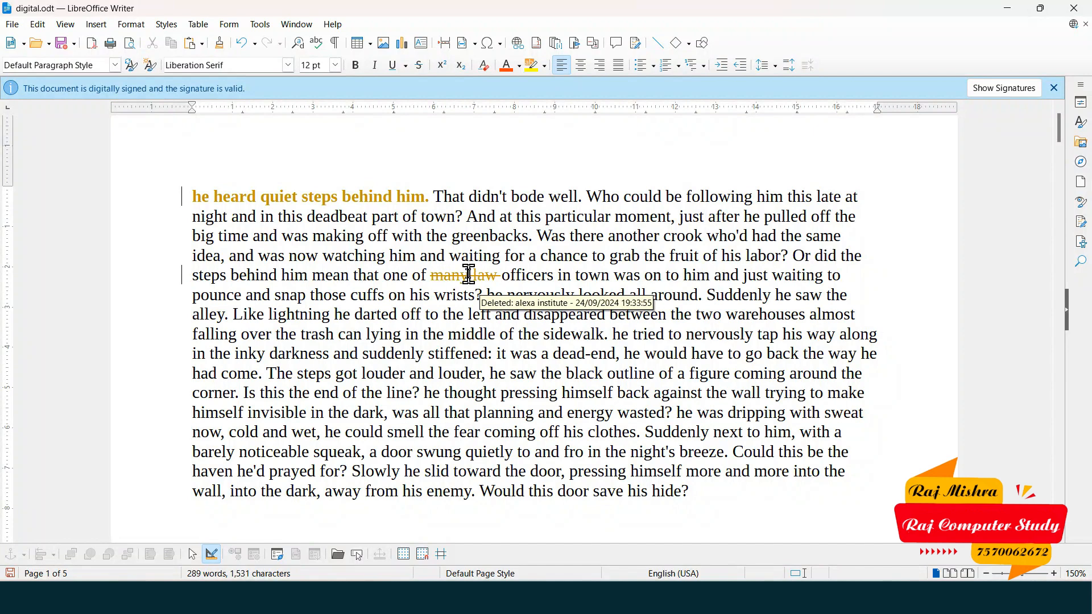
click(375, 344)
text(and)
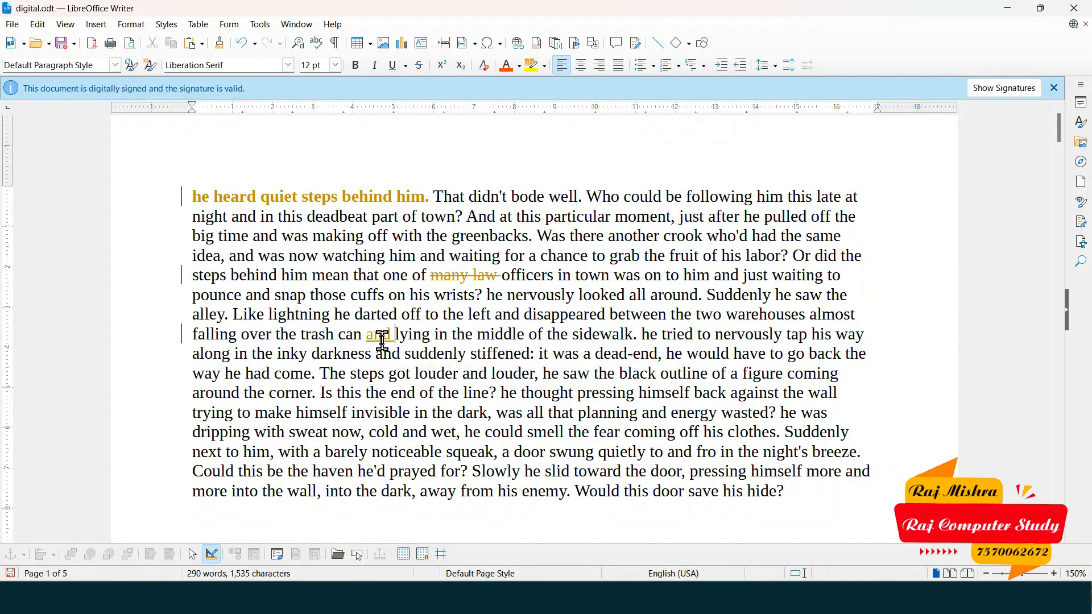
- Turn off Track Changes > Show so the change markup is hidden
click(37, 25)
mouse_move(131, 227)
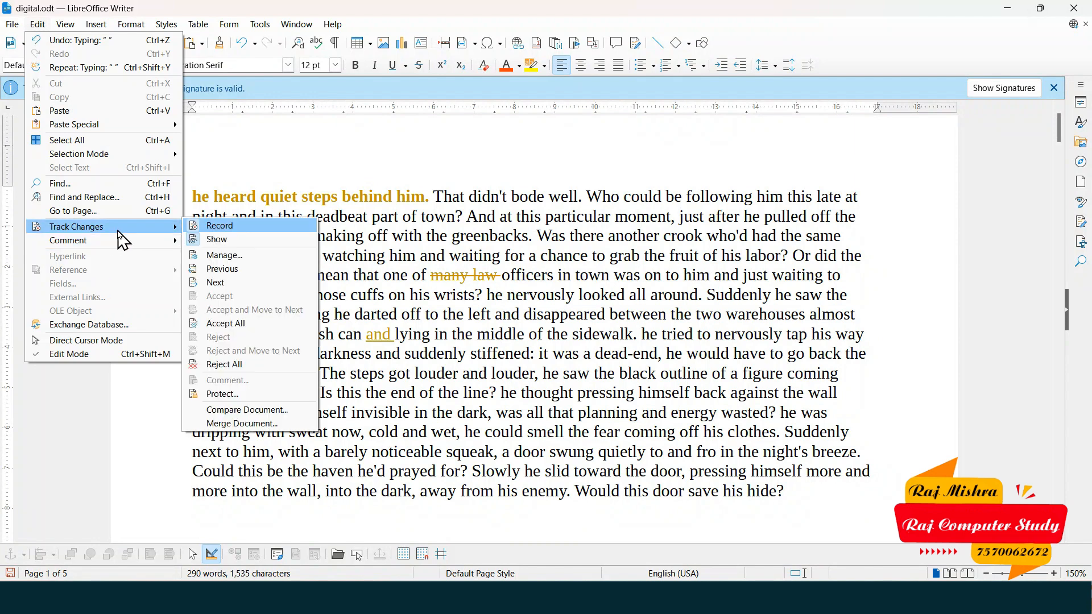
click(232, 242)
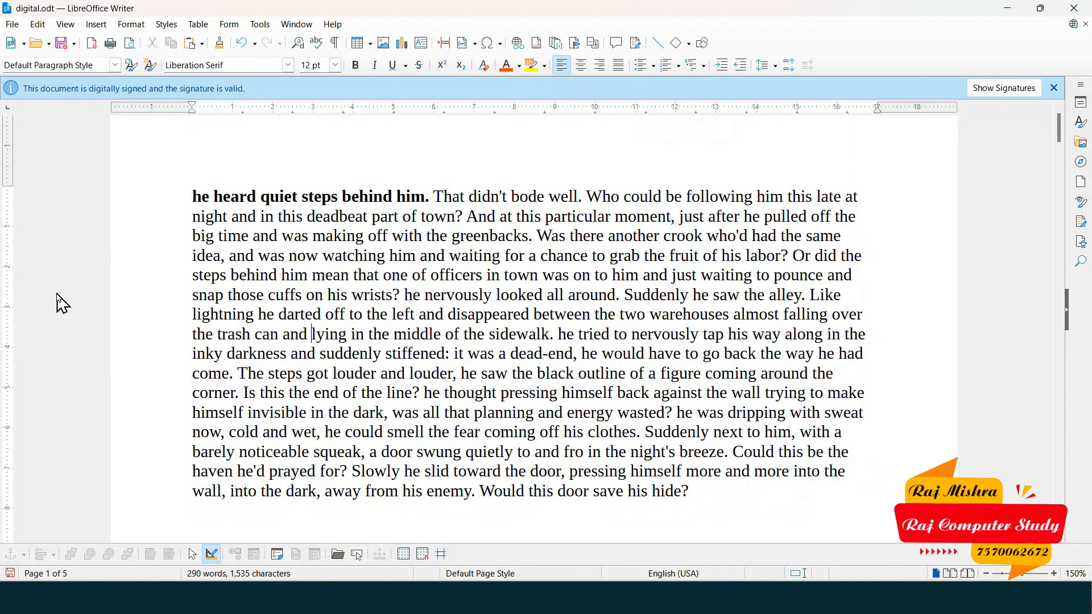
- Insert the word 'and' before 'officers' in the story
click(431, 277)
text(and)
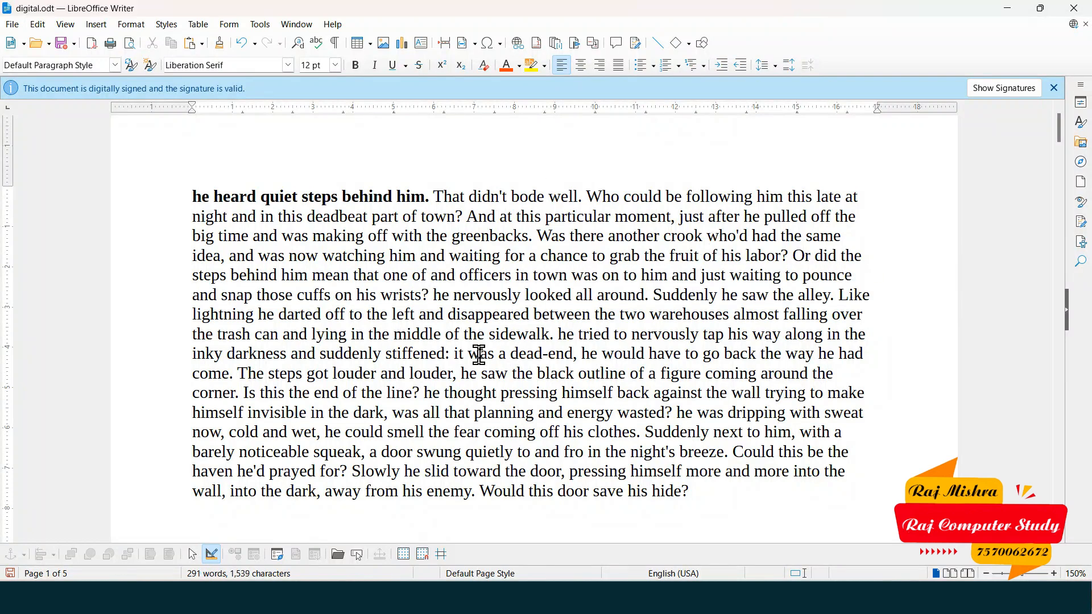
key(Down)
key(Down)
key(Down)
click(40, 26)
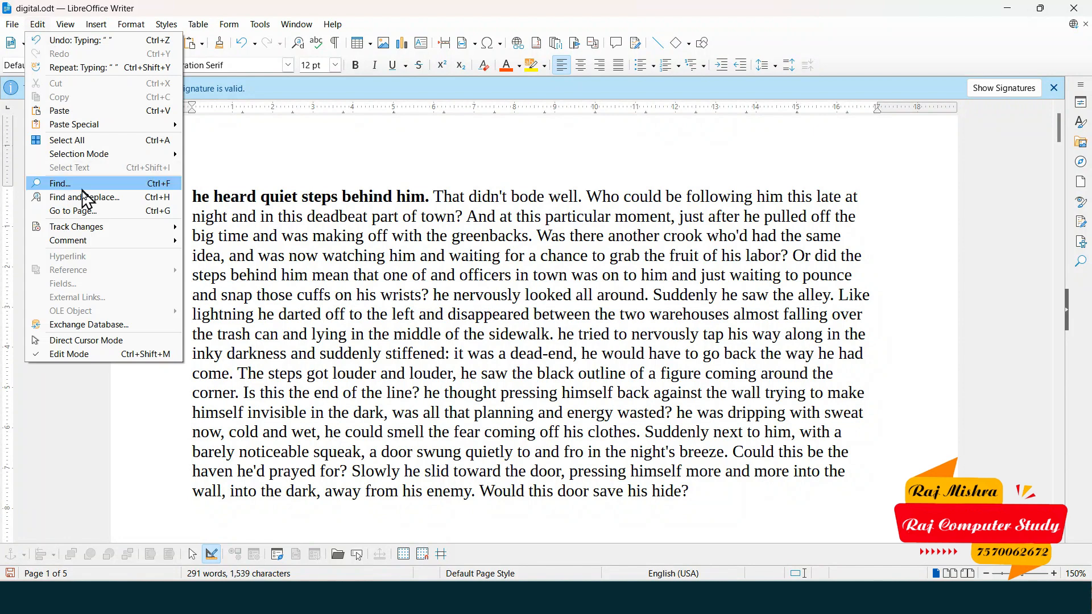
mouse_move(114, 226)
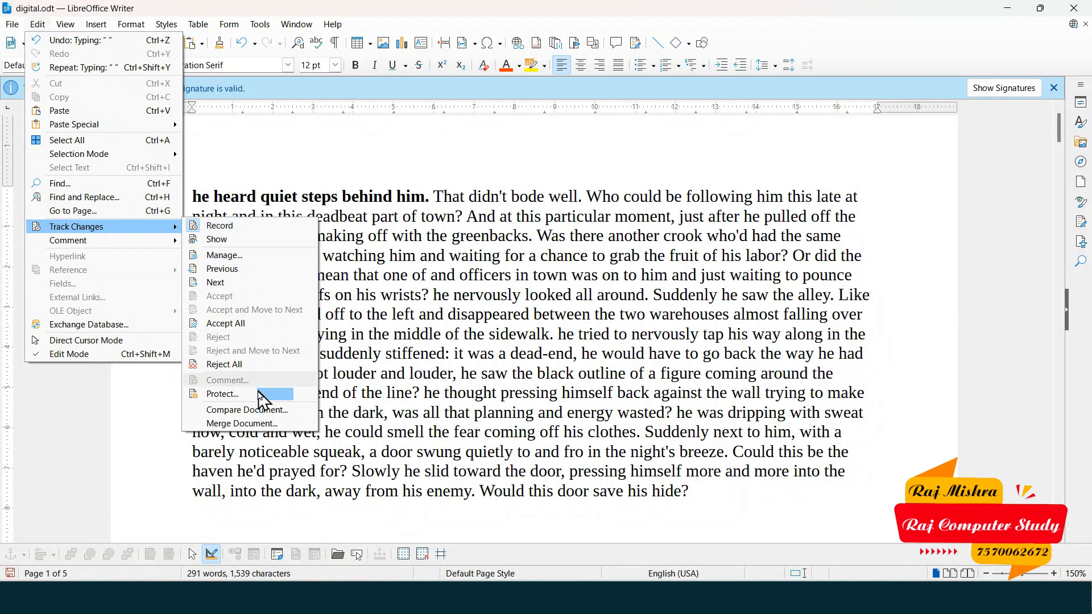
- Protect tracked changes with a password, entering and confirming it
click(249, 396)
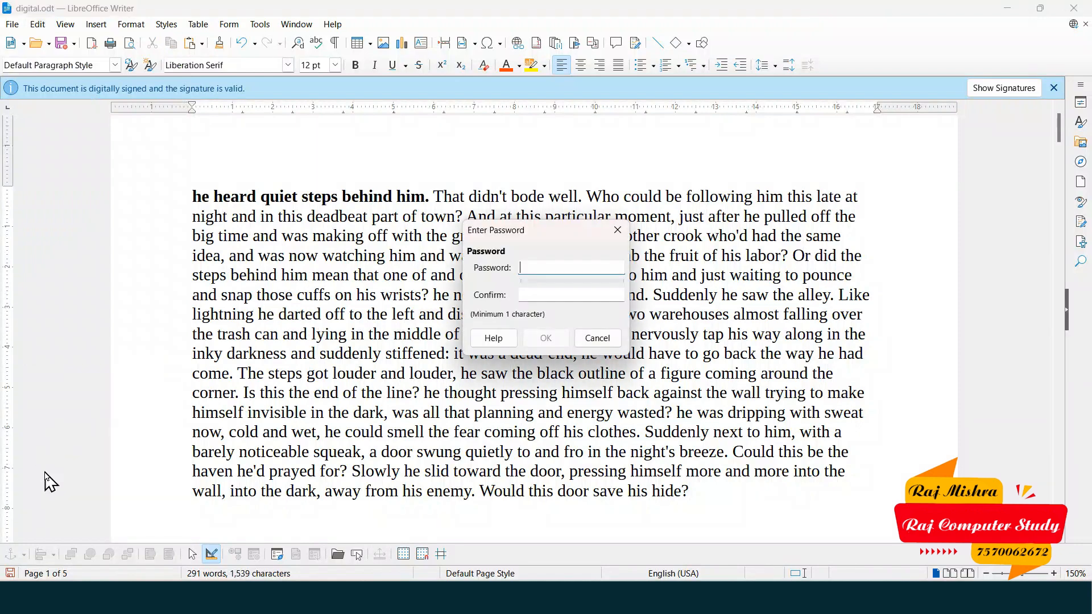
text(12345)
click(553, 296)
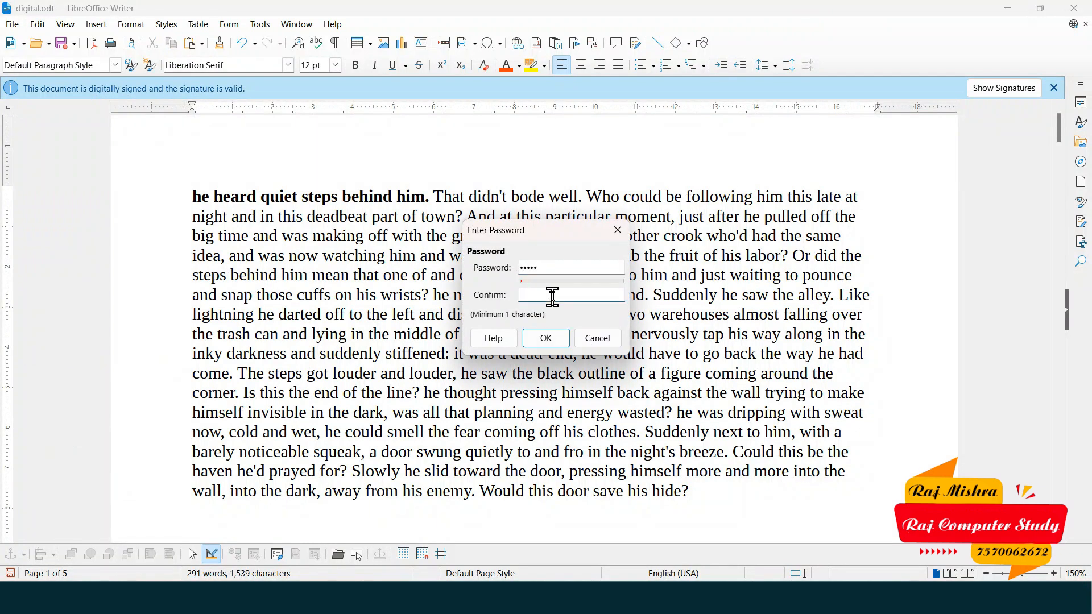
text(12345)
click(562, 338)
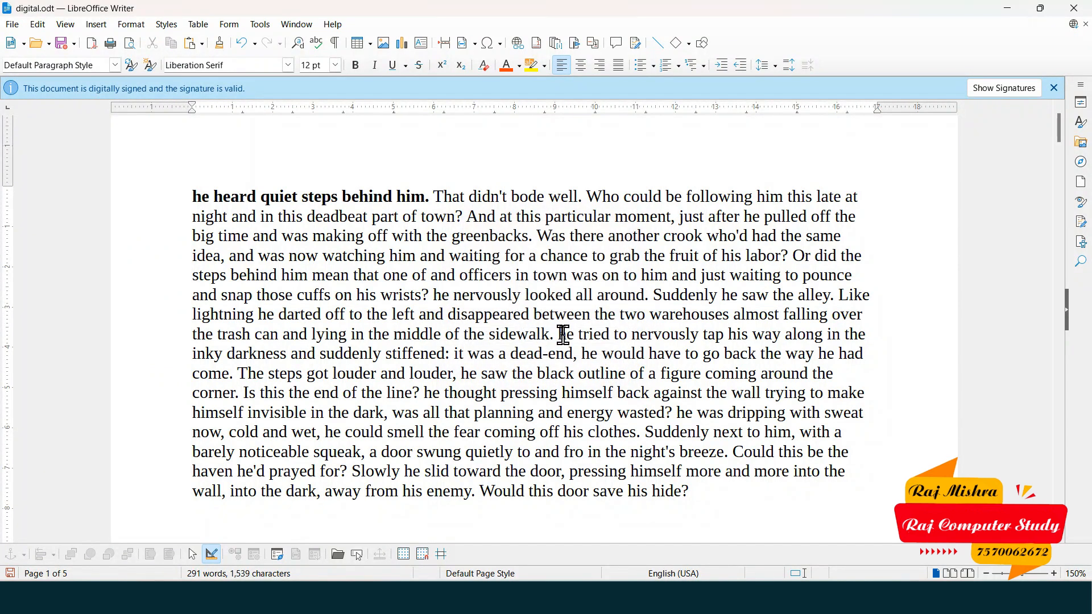
- Toggle change recording, supplying the protection password to allow it
click(38, 24)
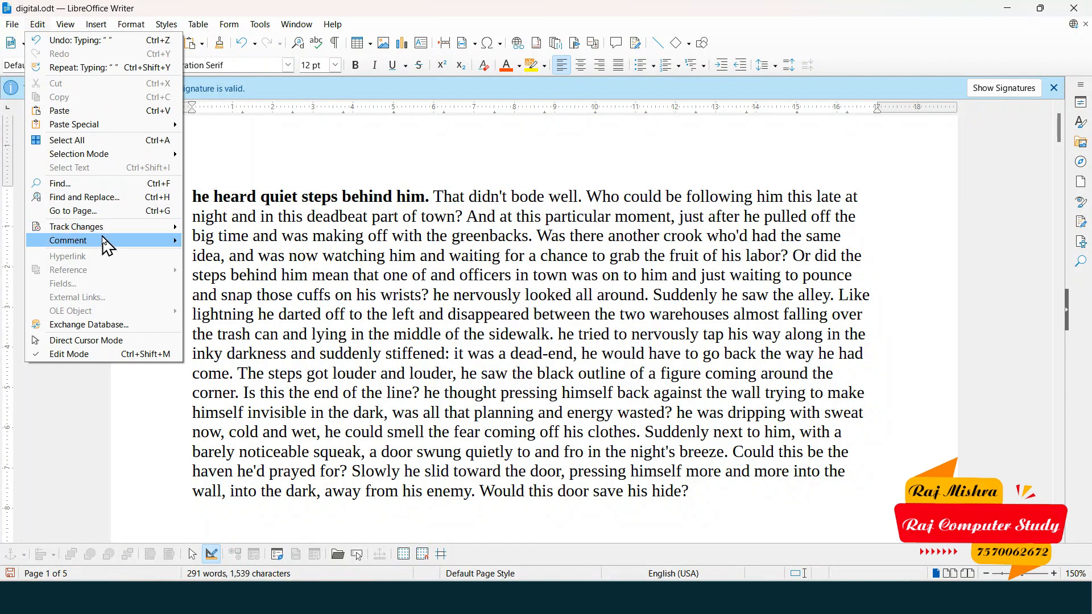
mouse_move(154, 227)
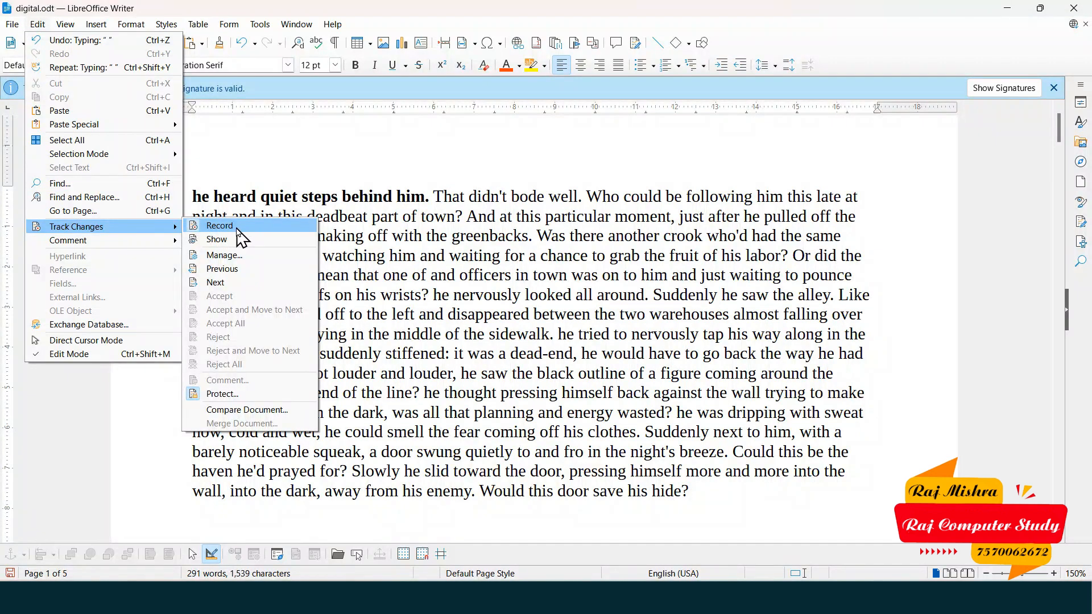
click(220, 227)
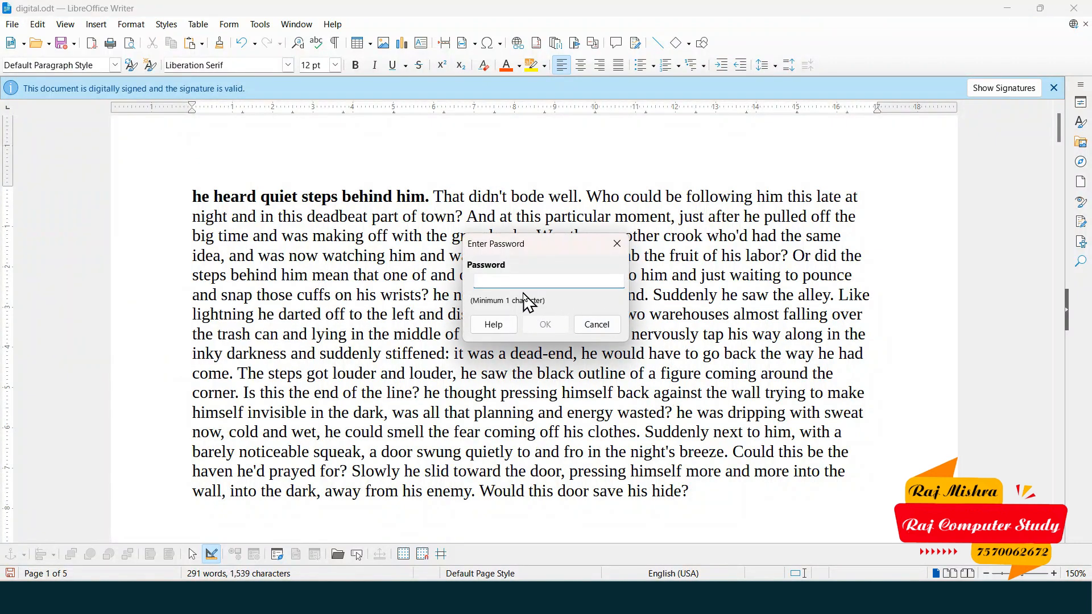
text(12345)
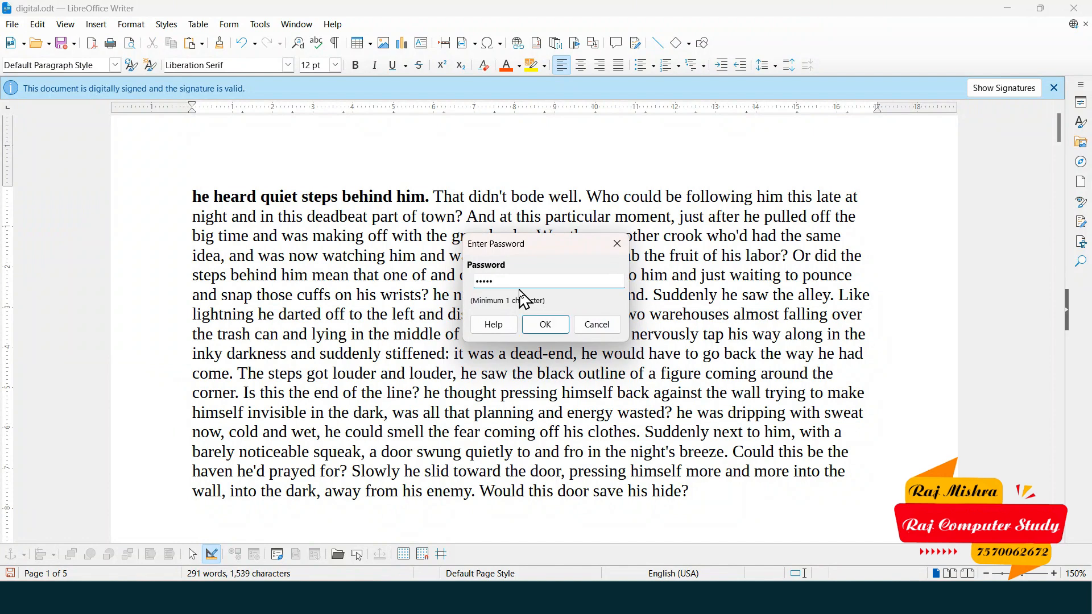
click(551, 329)
mouse_move(214, 203)
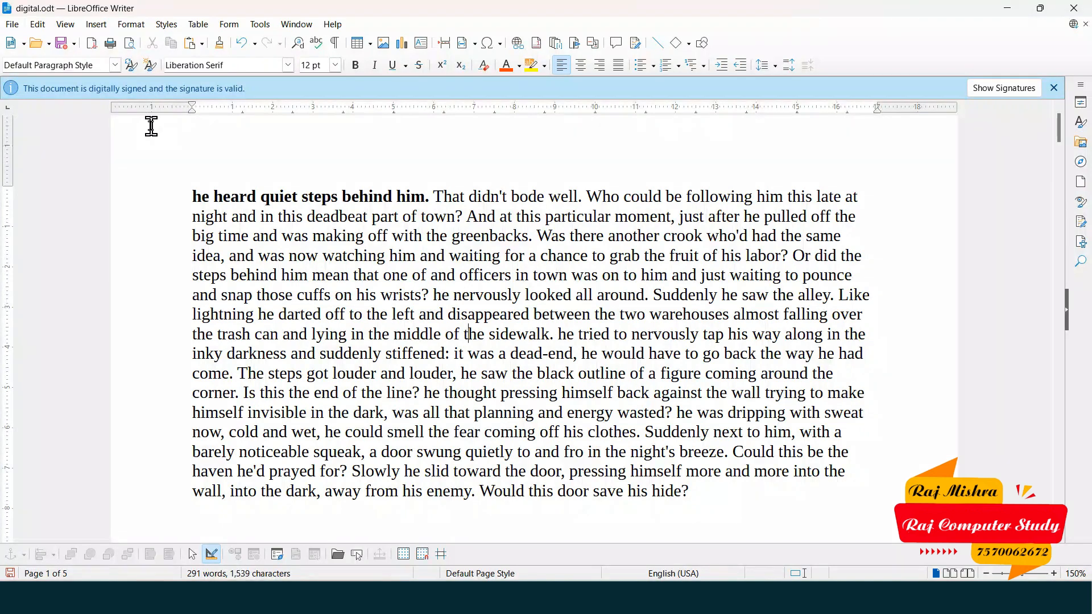
click(37, 25)
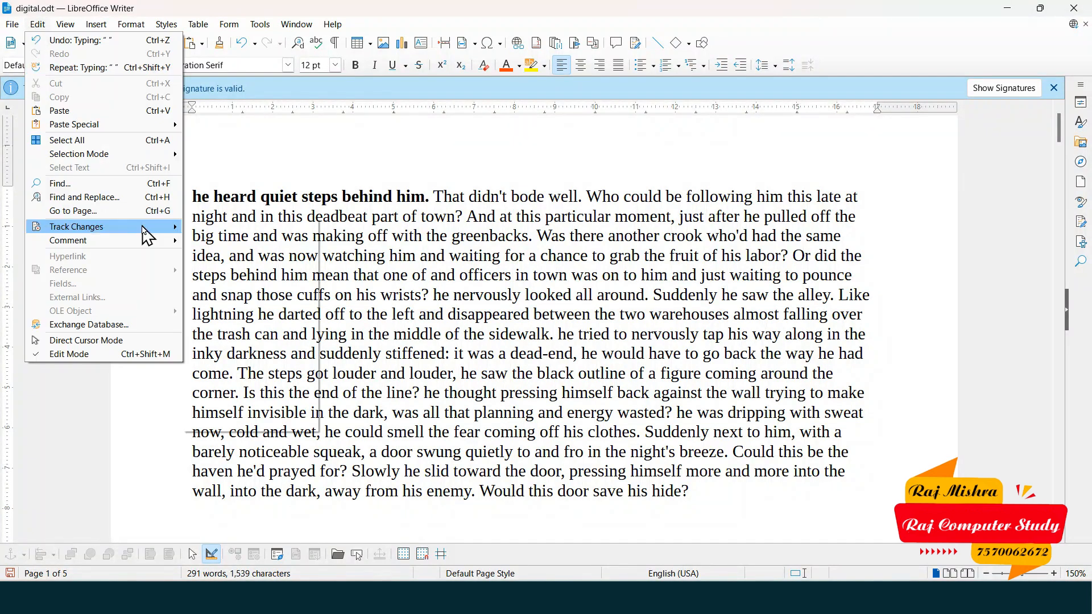
mouse_move(147, 230)
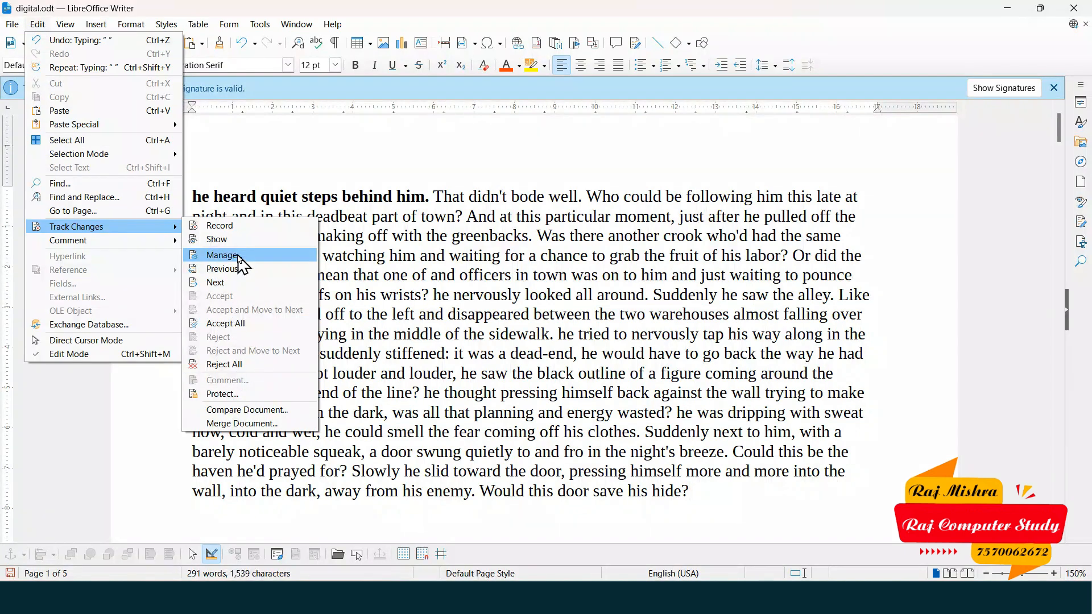
- In Manage Changes, review the 'many law' deletion, bold formatting and 'and' insertion entries
click(239, 257)
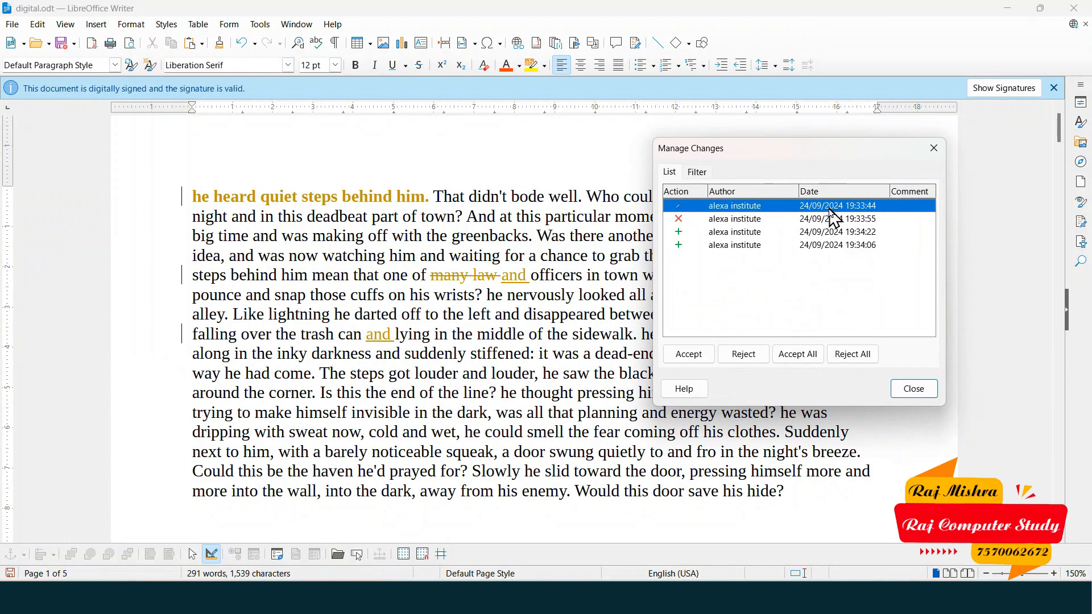
click(690, 219)
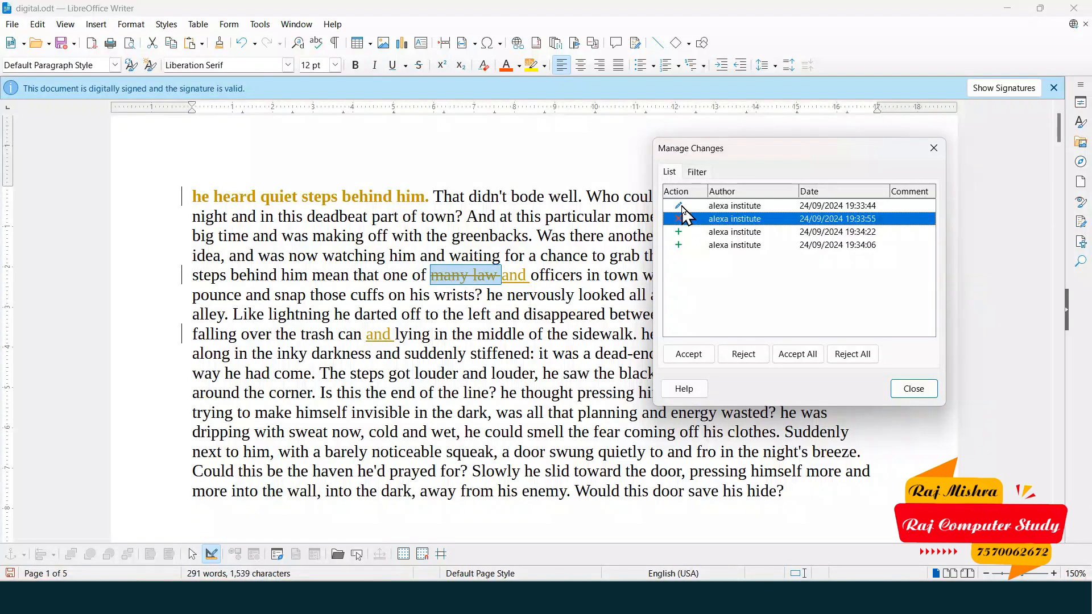
click(682, 208)
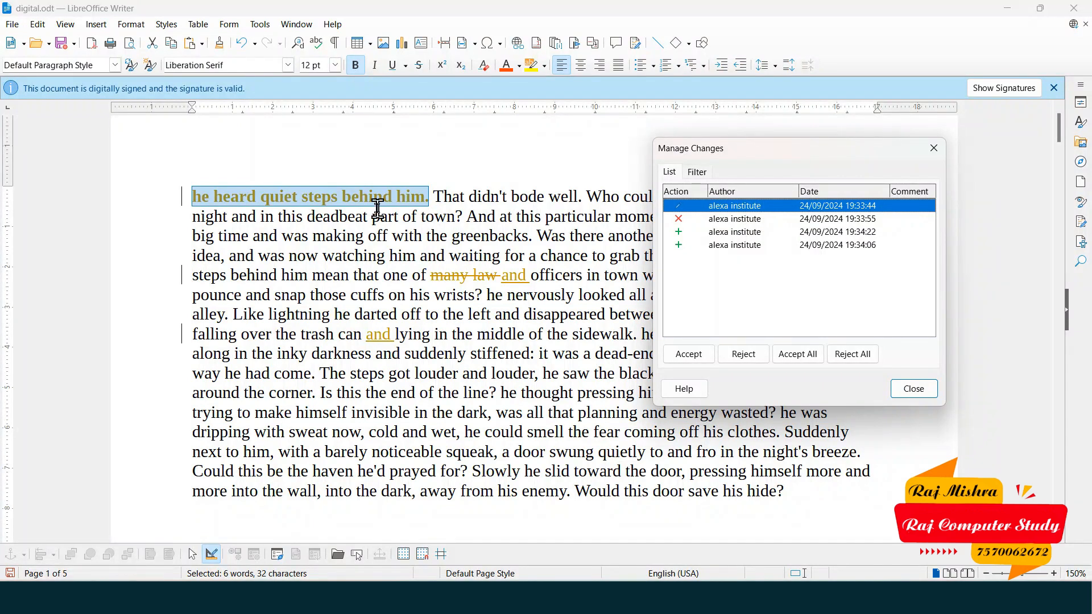
click(742, 246)
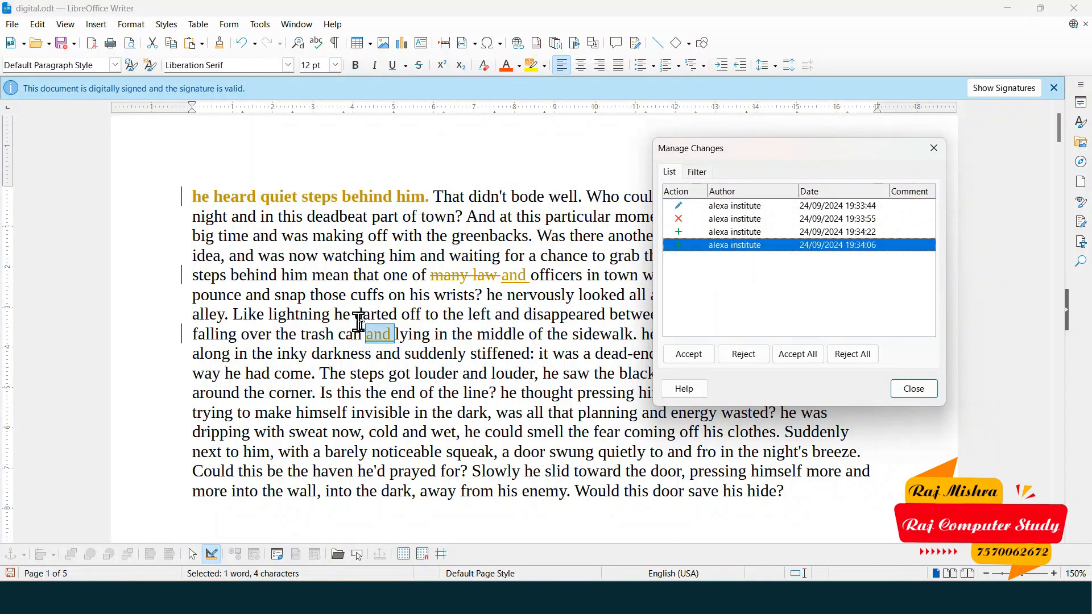
click(739, 221)
key(Up)
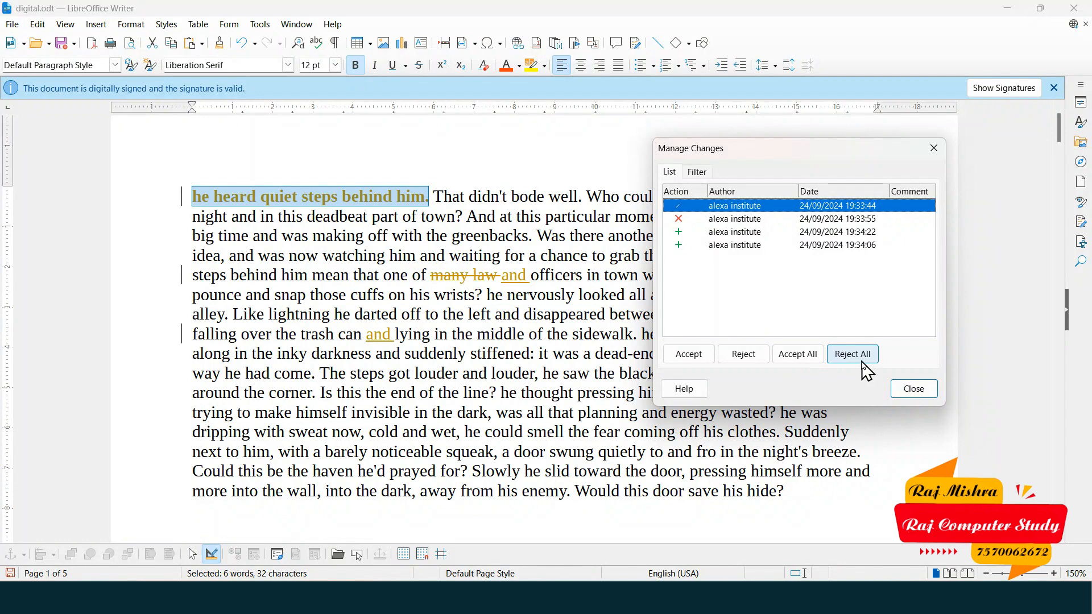
- Reject all tracked changes, including the remaining formatting change, and close the manager
click(866, 365)
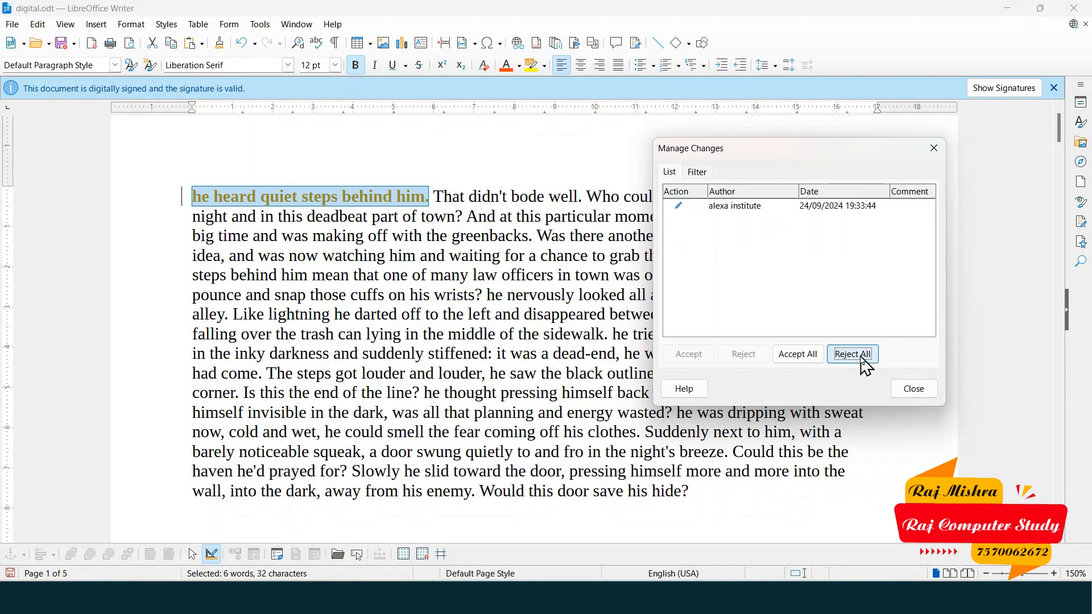
click(865, 364)
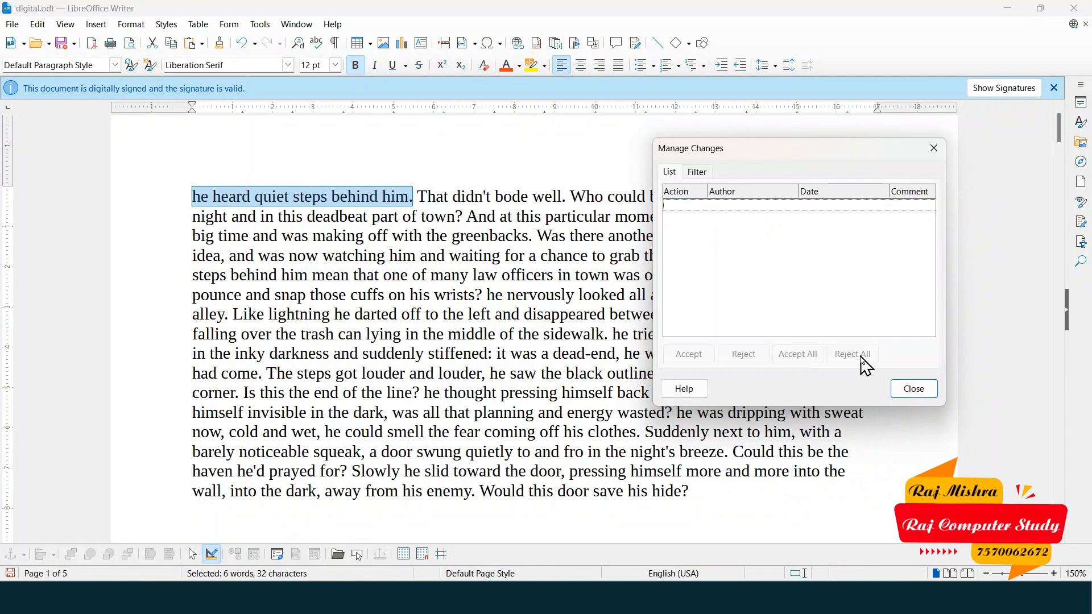
click(921, 391)
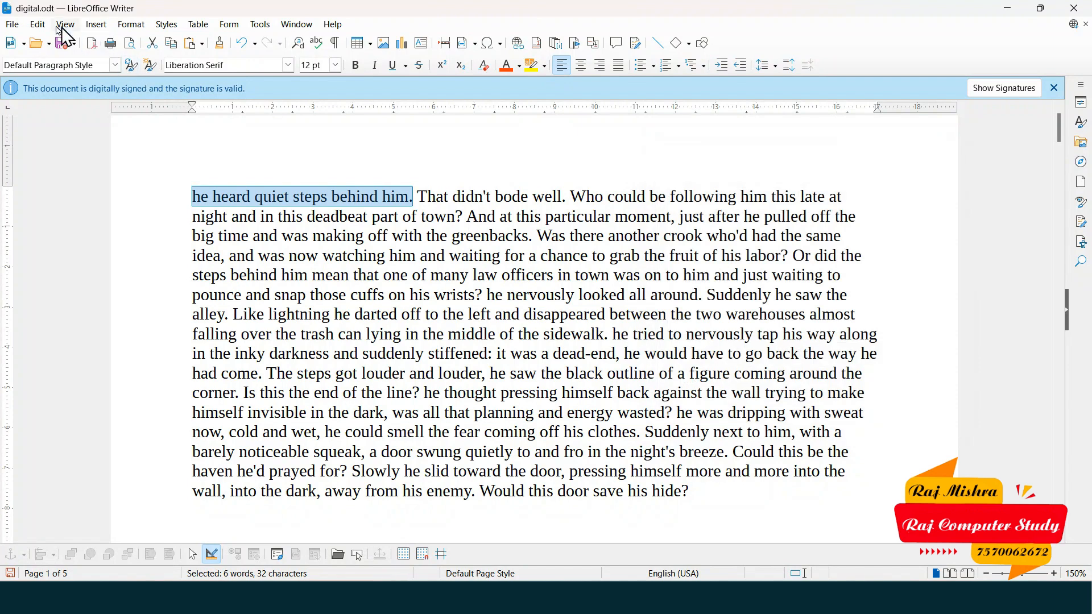
- Browse the Edit > Track Changes and Comment submenus, then dismiss the menu unchanged
click(39, 25)
mouse_move(112, 231)
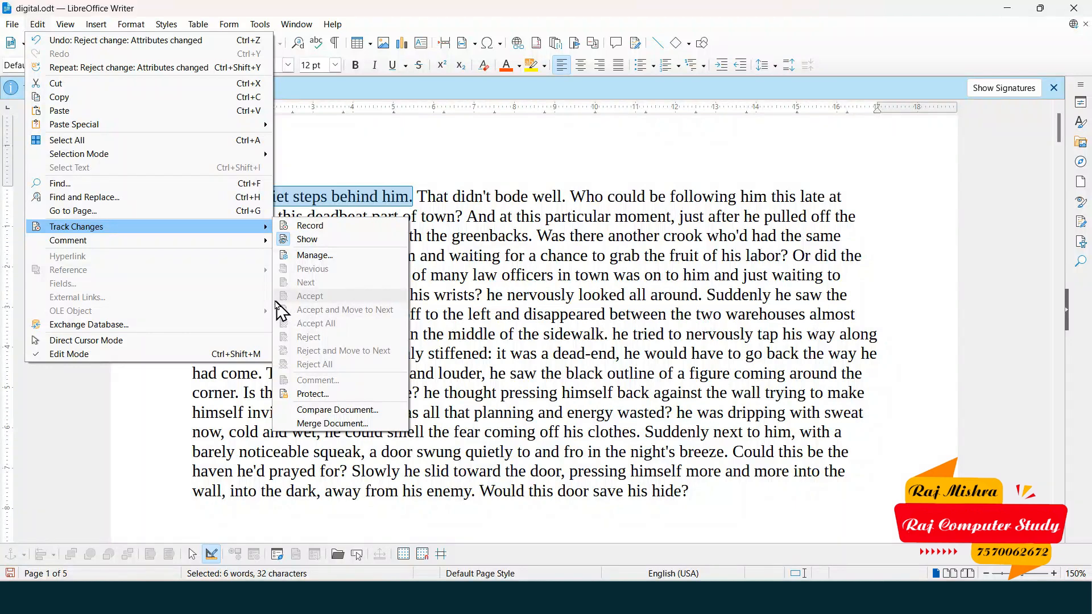
mouse_move(210, 246)
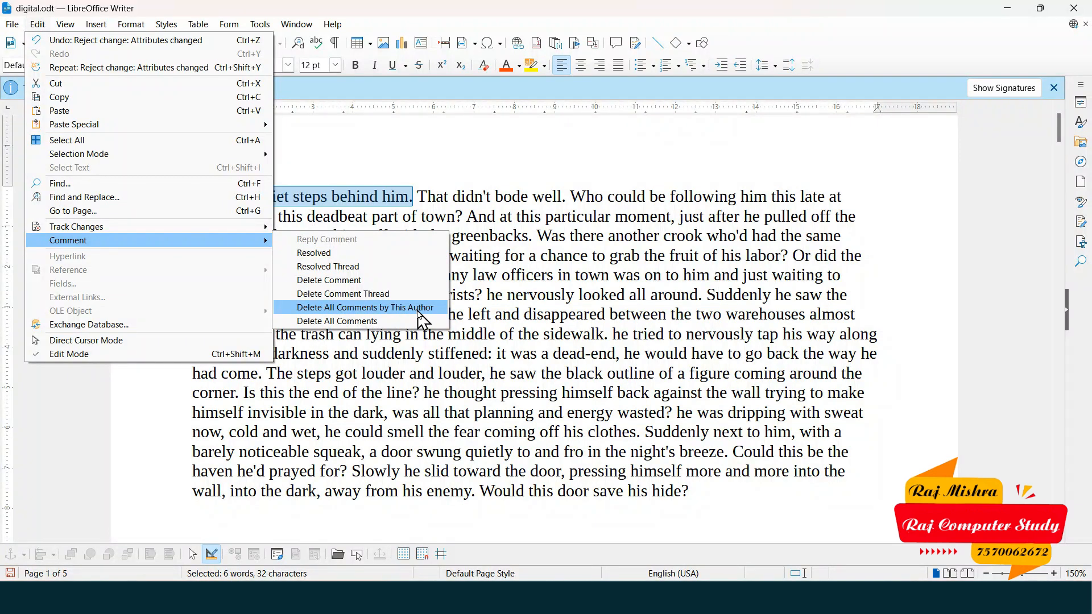
click(479, 219)
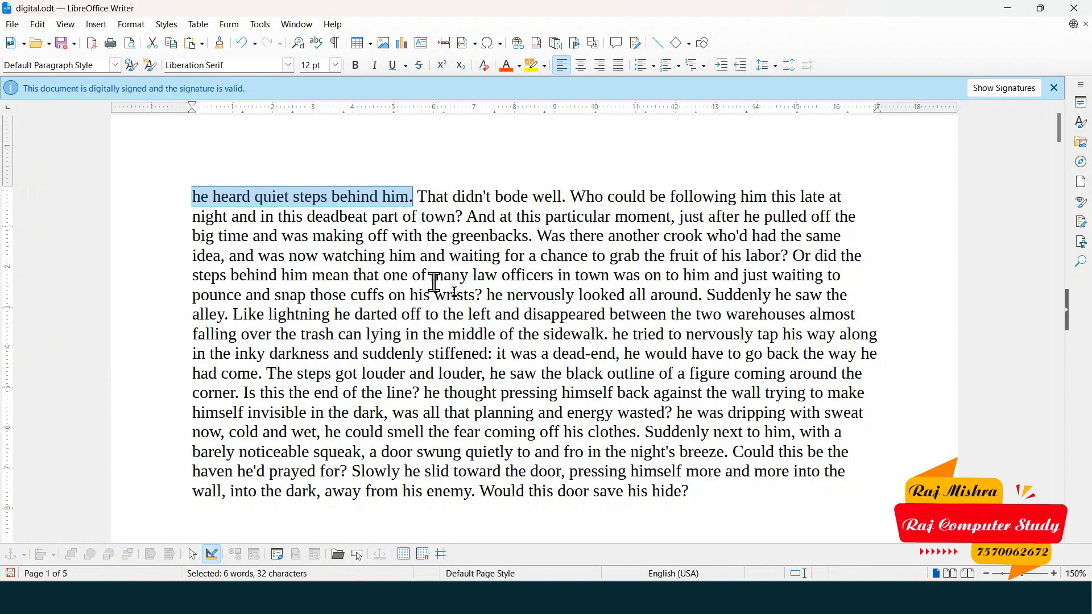
- Insert a new comment anchored to the word 'watching'
click(472, 196)
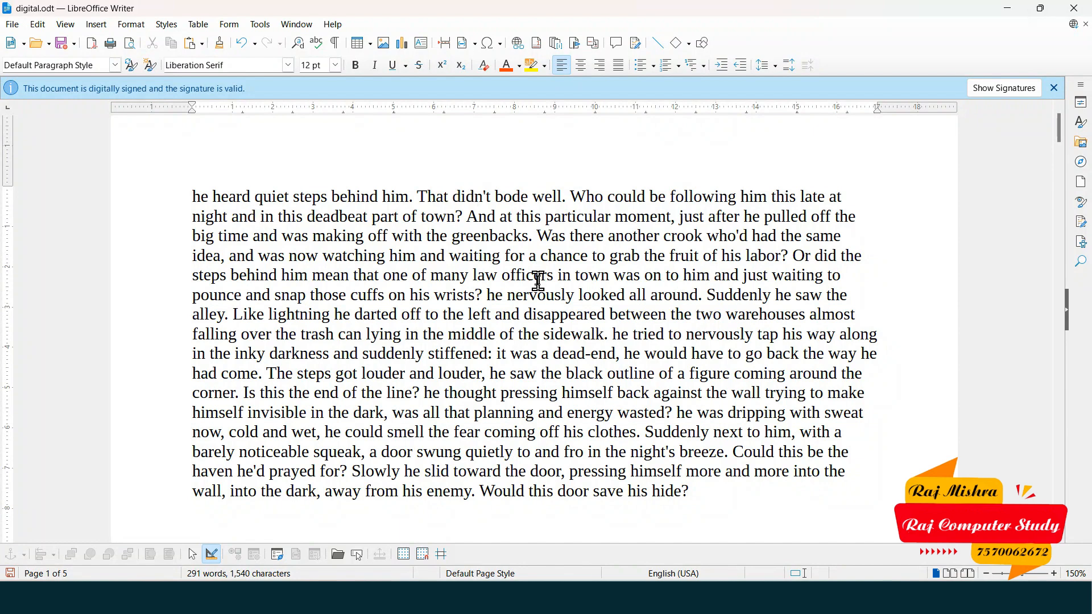
double_click(356, 258)
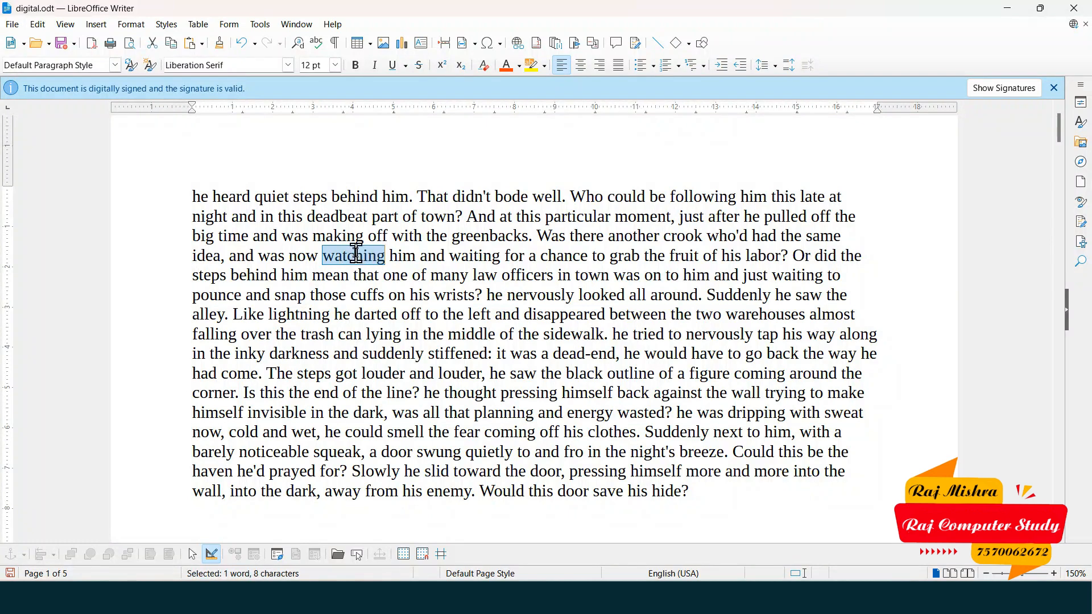
click(624, 55)
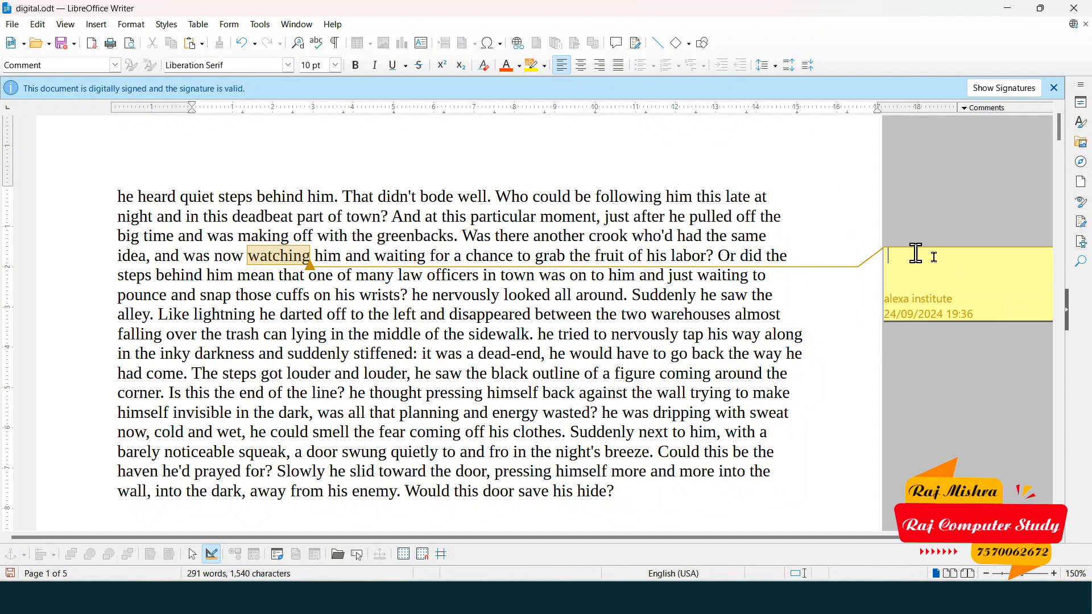
- Type 'aslfdjas fsdalkfjsdalf asldkfjlasd f' into the comment and reposition the caret within it
click(895, 258)
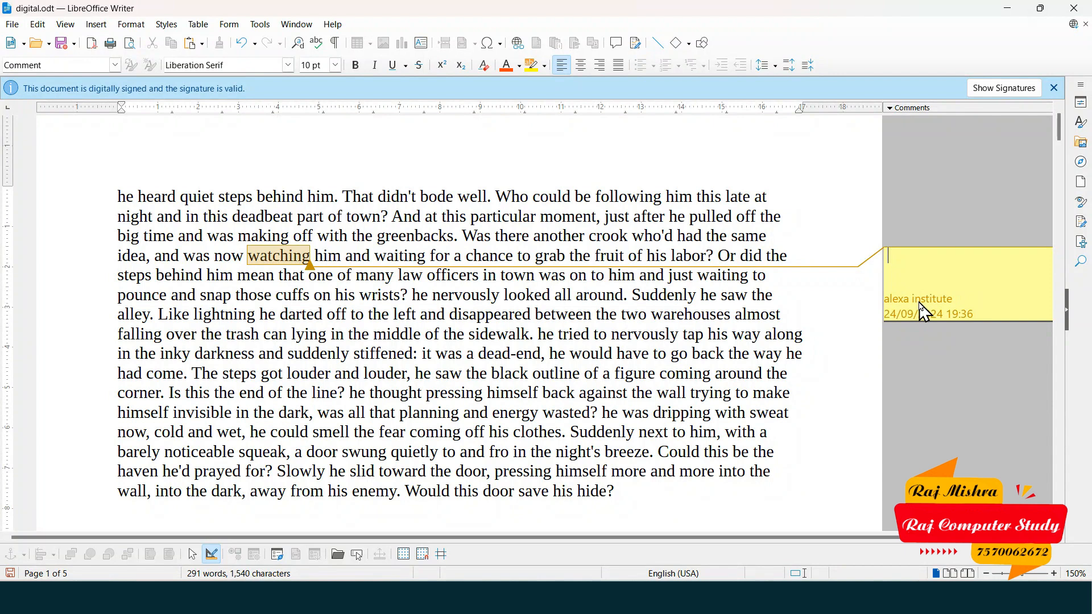
click(933, 256)
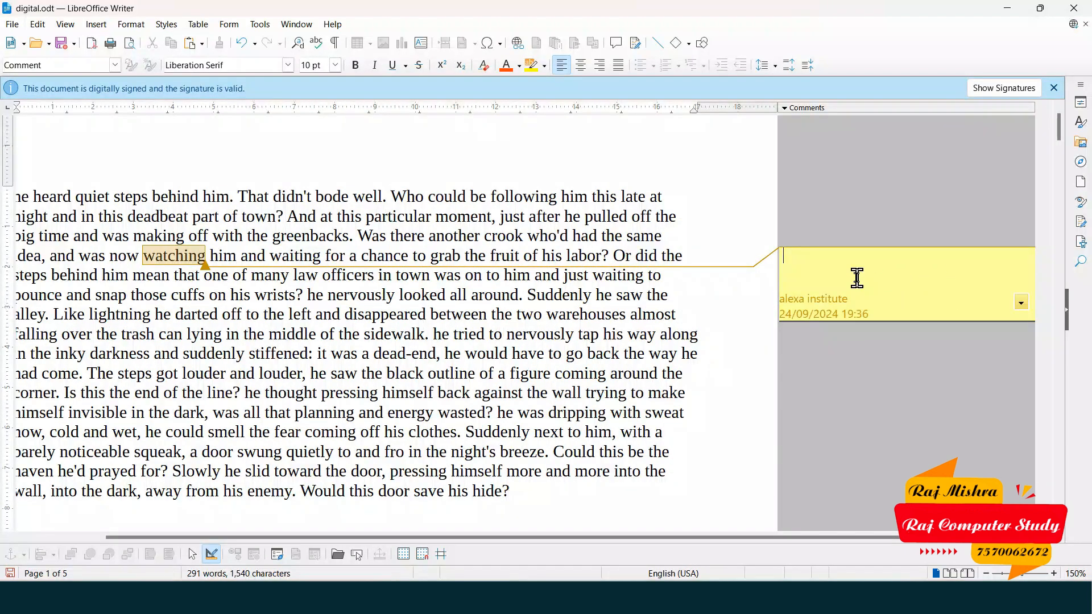
text(aslfdjas fsdalkfjsdalf asldkfjlasd f)
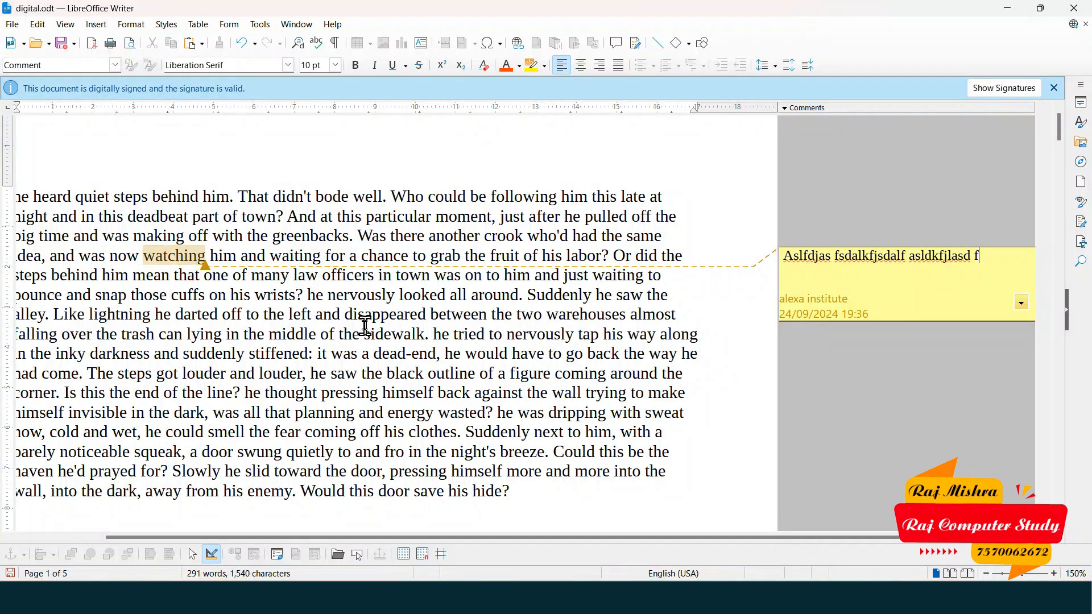
click(846, 267)
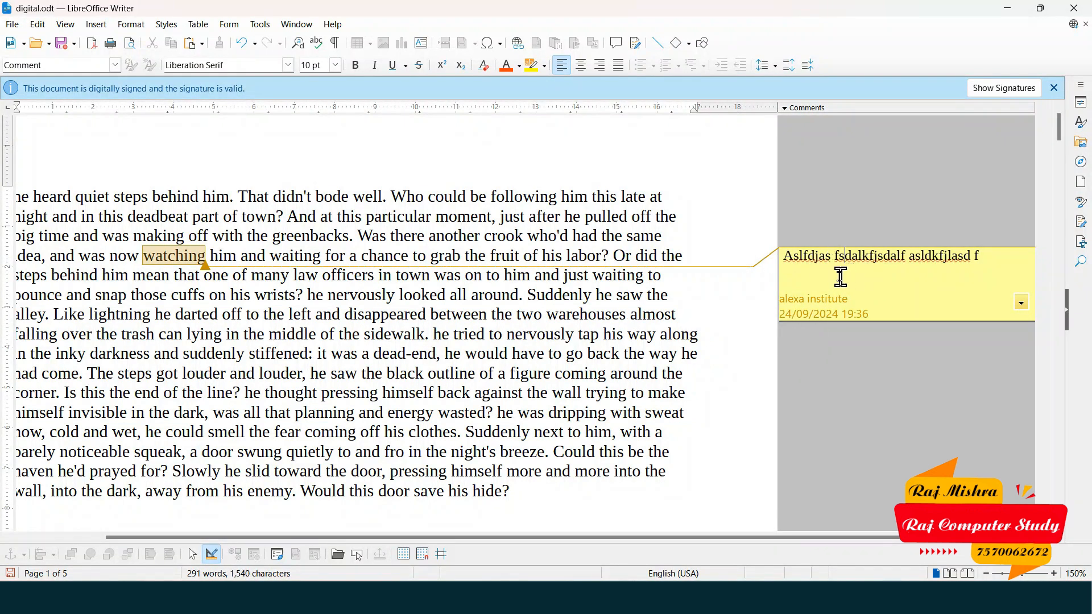
click(807, 288)
click(1022, 302)
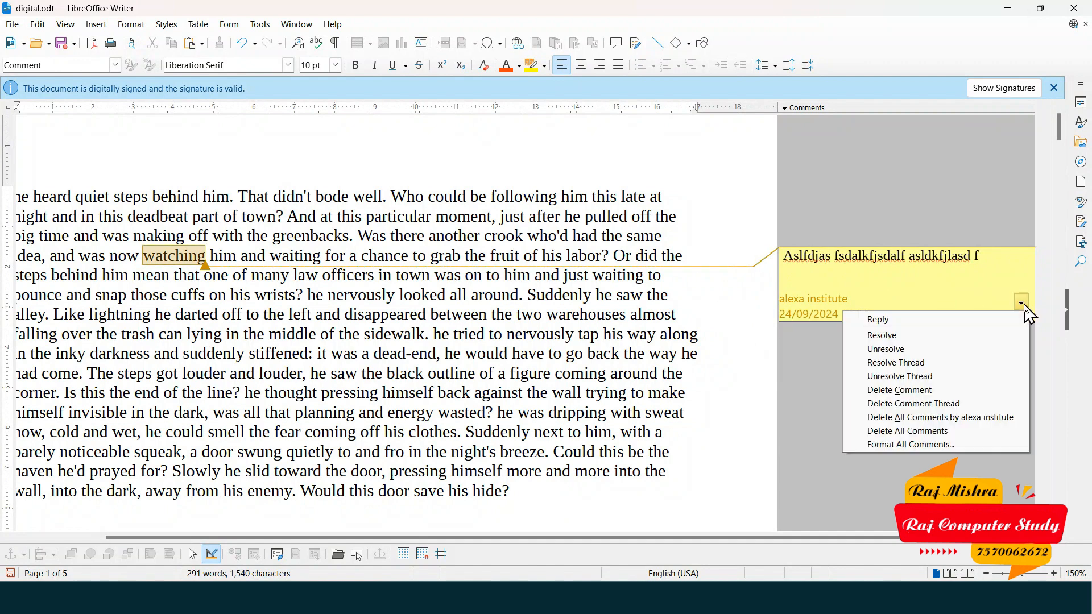
click(917, 320)
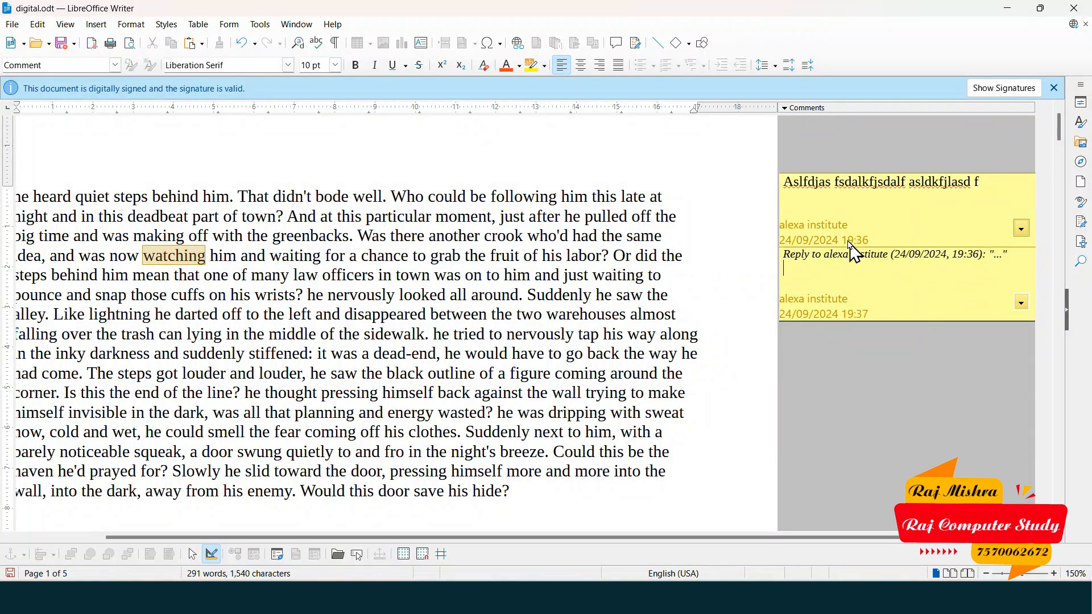
drag(786, 260, 892, 261)
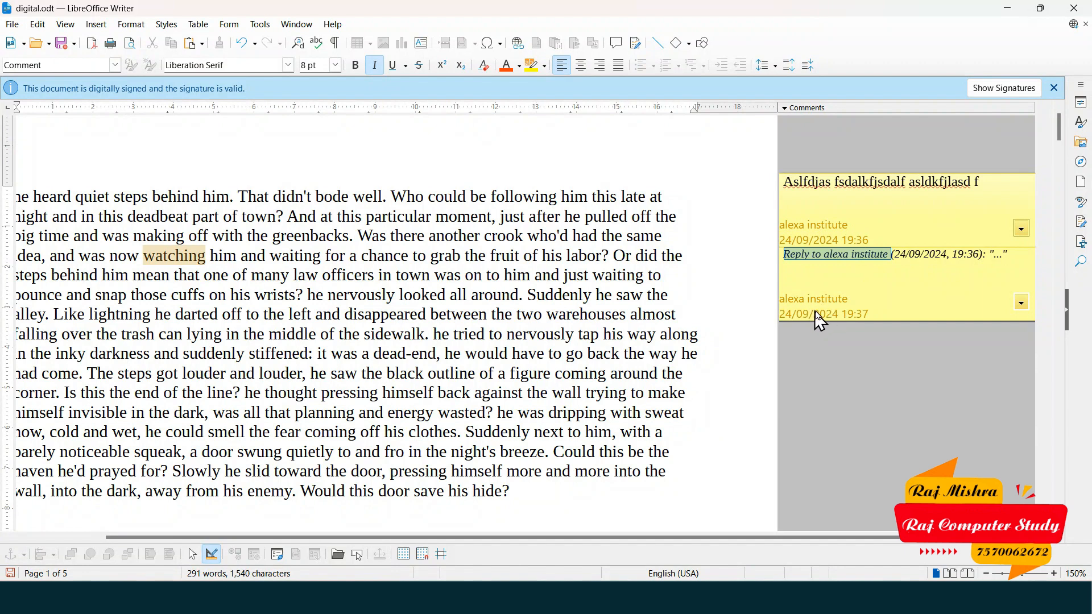
click(1022, 303)
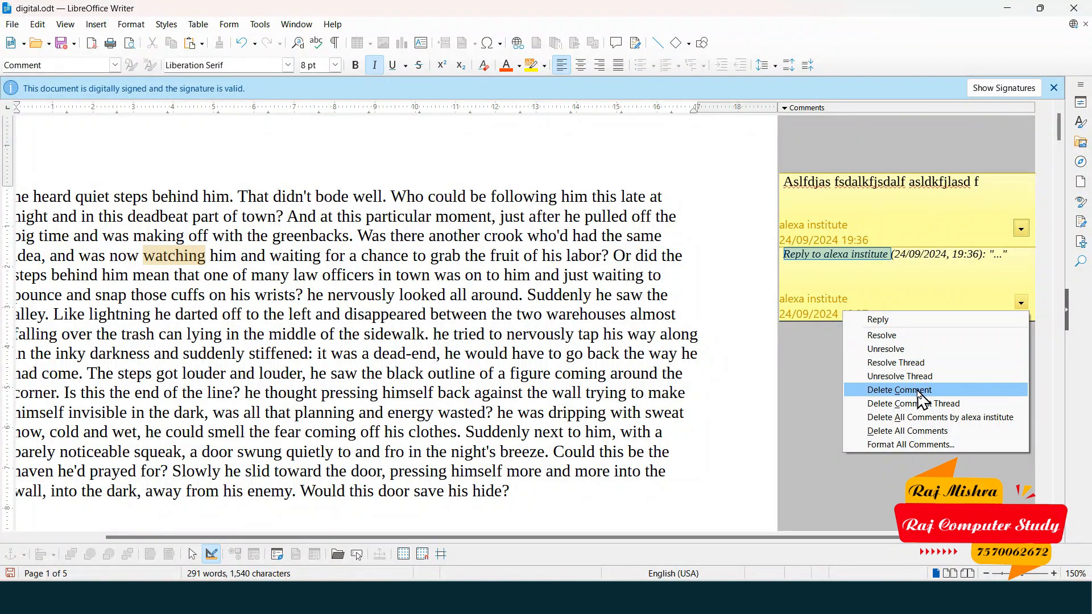
click(900, 390)
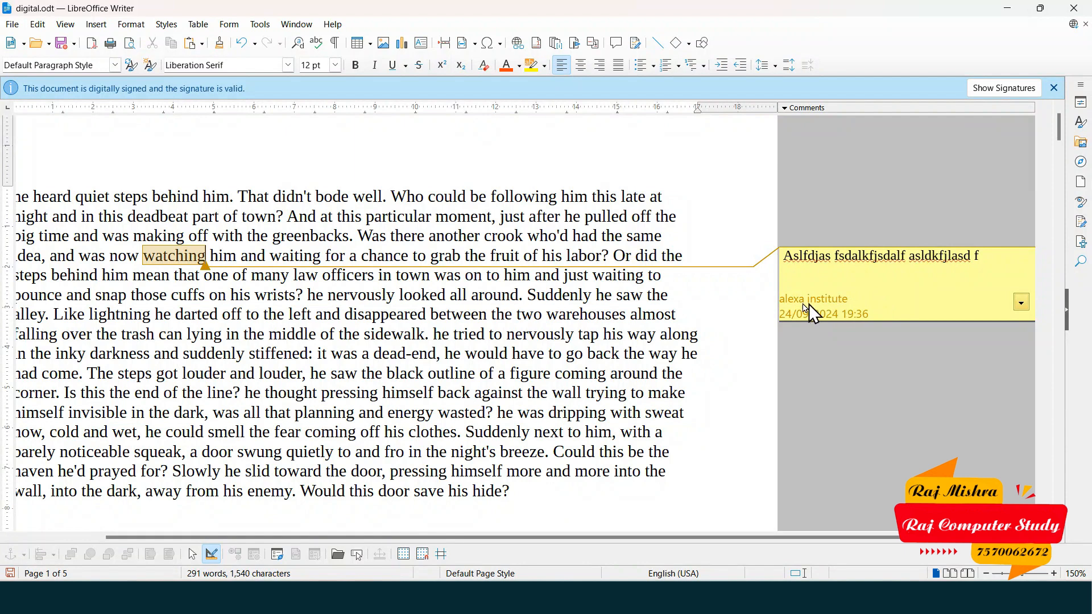
- In Tools > Options > User Data, replace the first and last name with a new author name
click(261, 25)
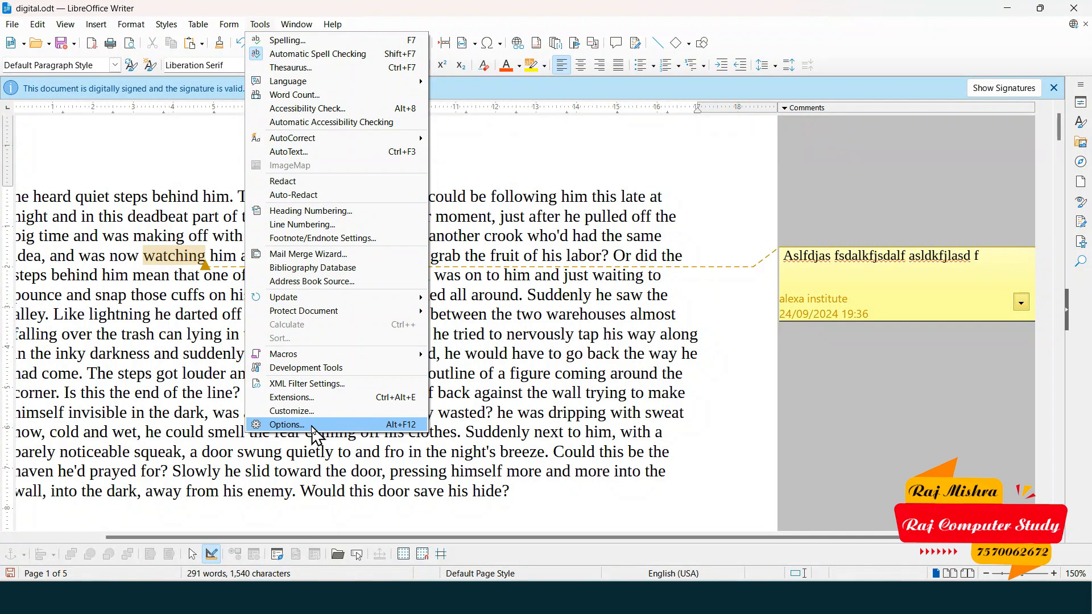
click(314, 435)
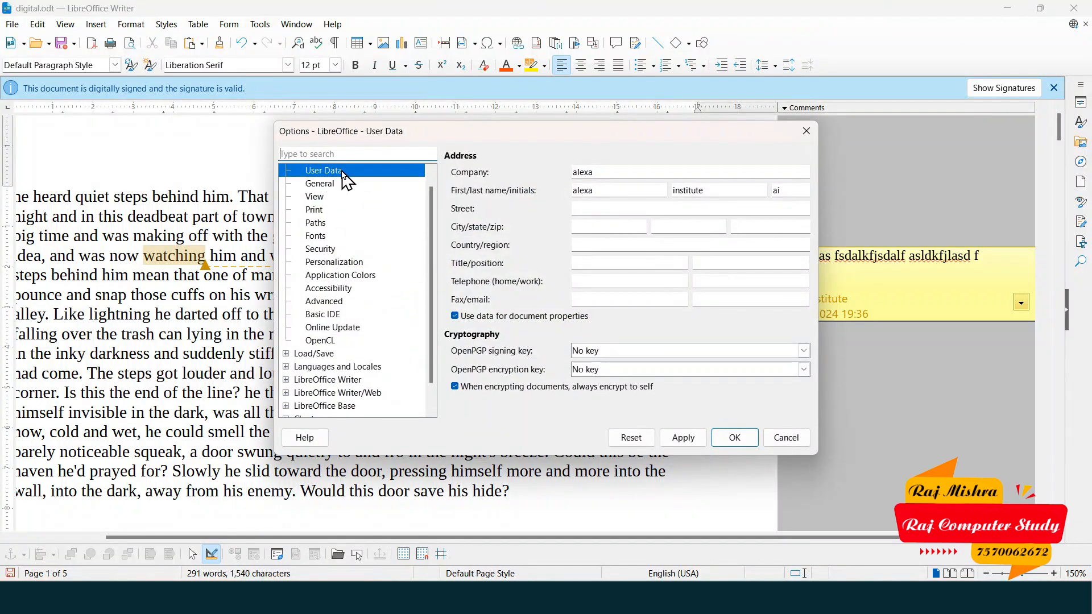
click(601, 171)
click(607, 190)
click(728, 189)
click(604, 190)
drag(612, 189, 555, 190)
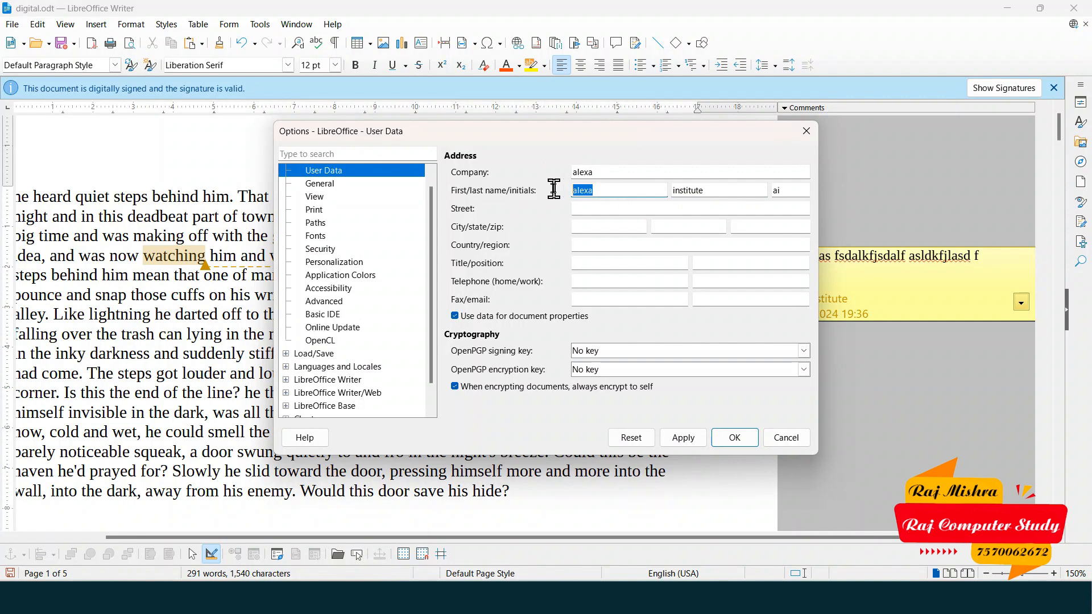
text(Raj)
click(718, 188)
drag(718, 188, 657, 186)
text(Mishra)
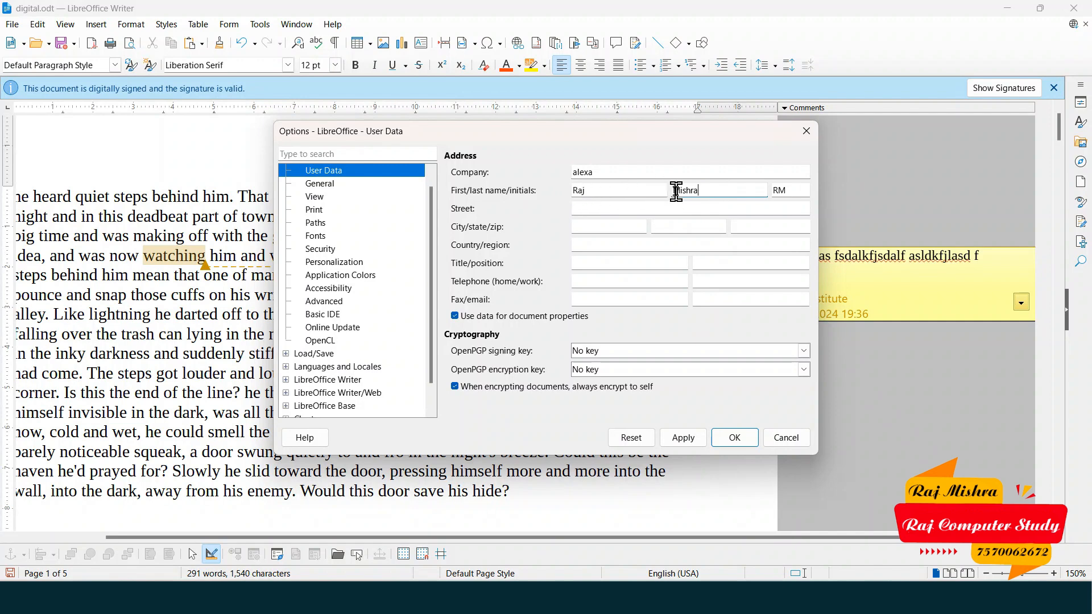
click(732, 441)
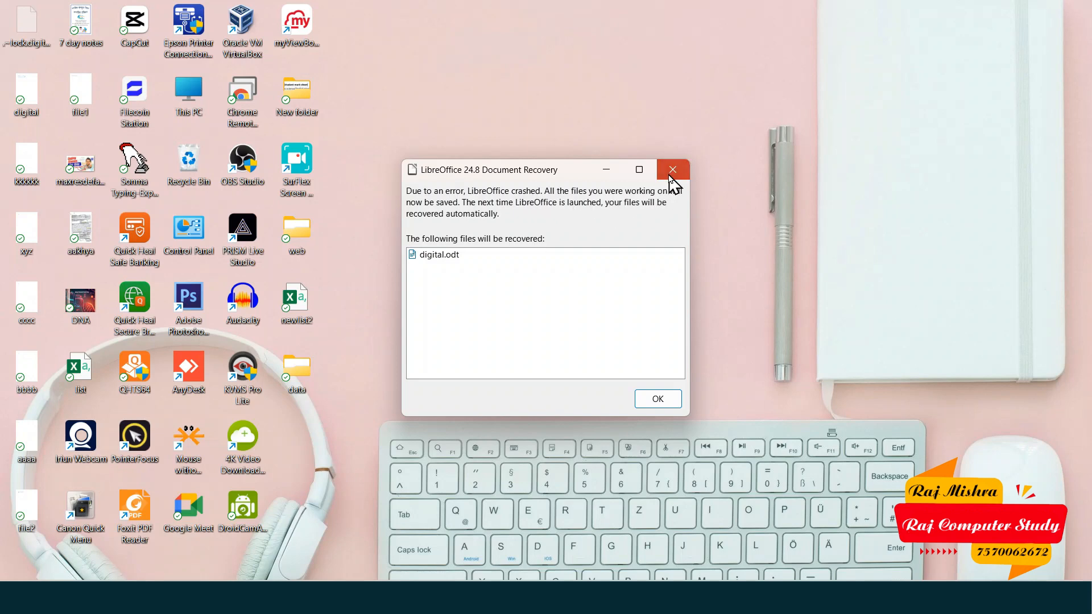
- Dismiss the crash notice and relaunch Writer by running swriter from the Run prompt
click(672, 173)
key(super+r)
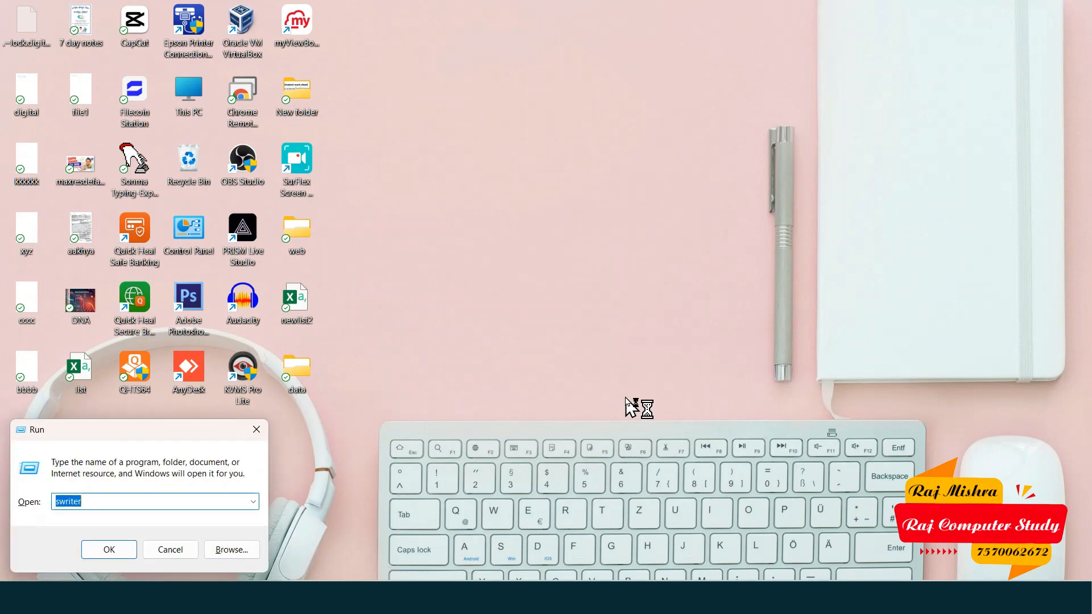
key(Return)
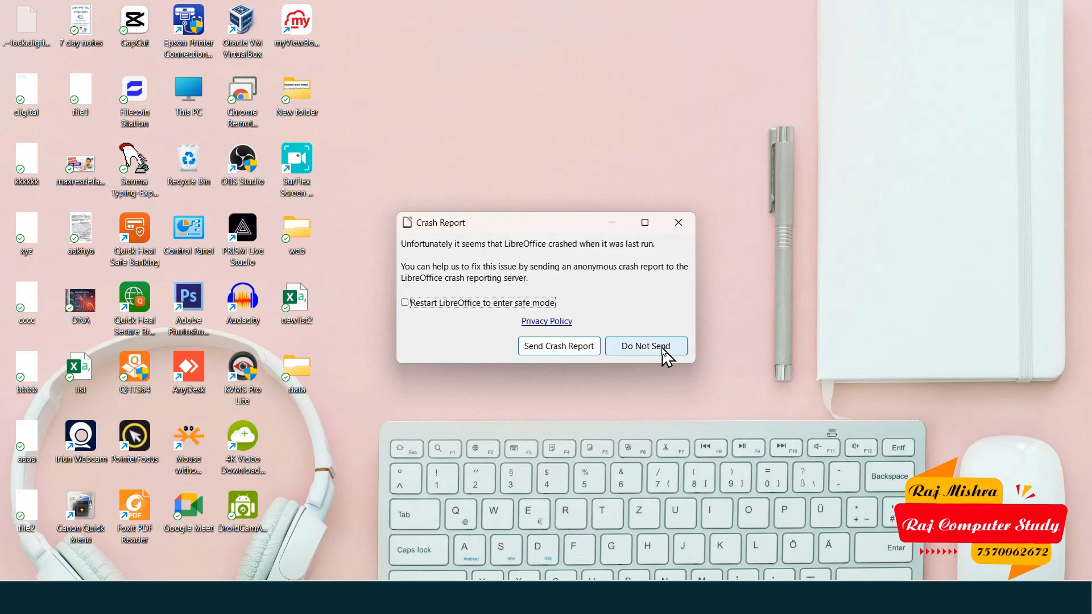
- Decline the crash report, discard recovery of digital.odt, and cancel to a blank document
click(665, 351)
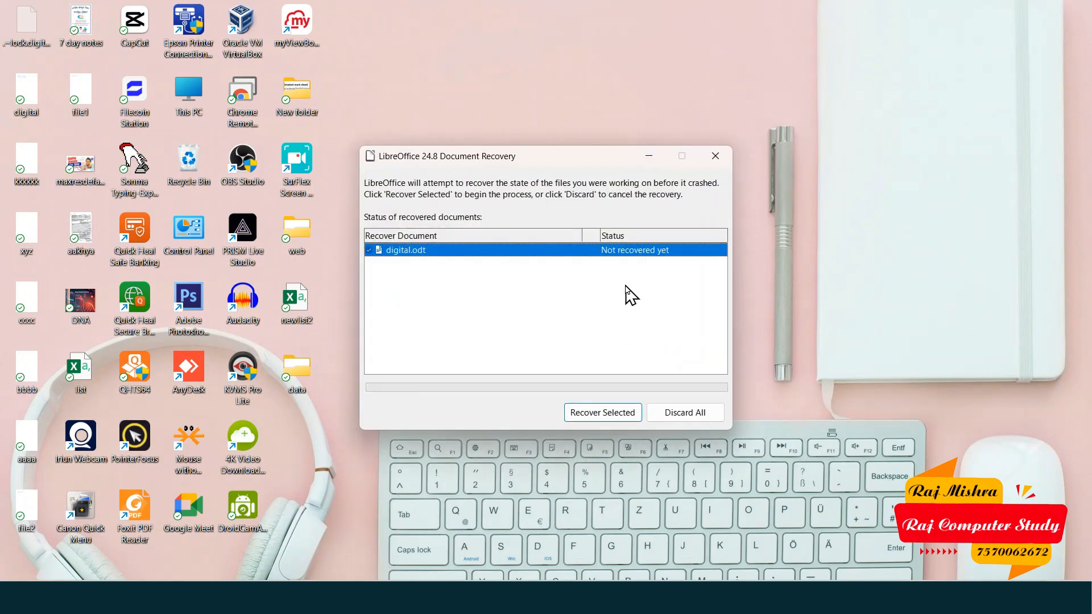
click(671, 421)
click(600, 311)
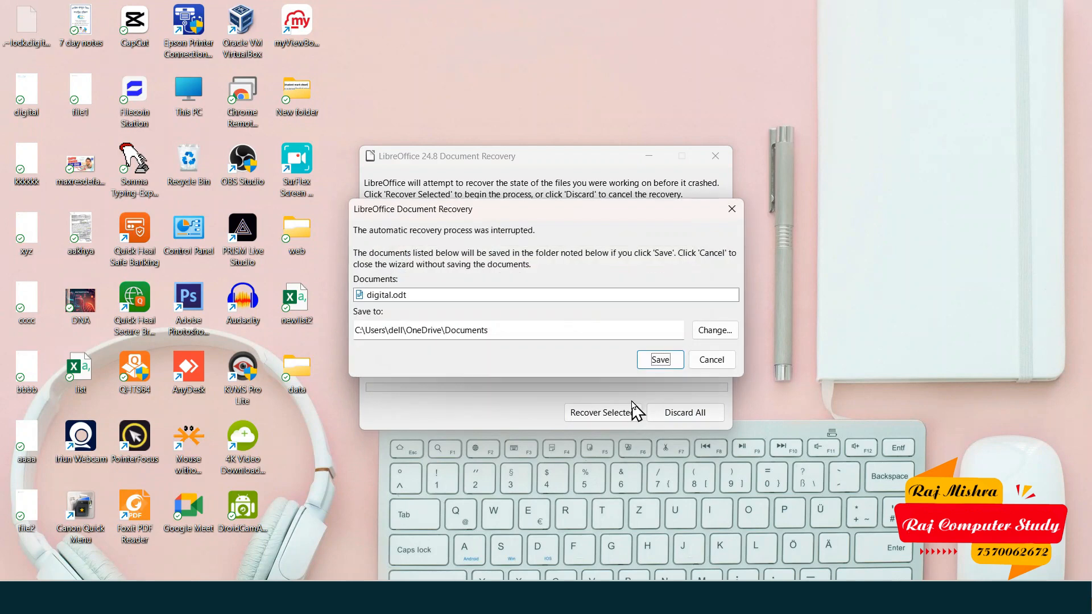
click(711, 360)
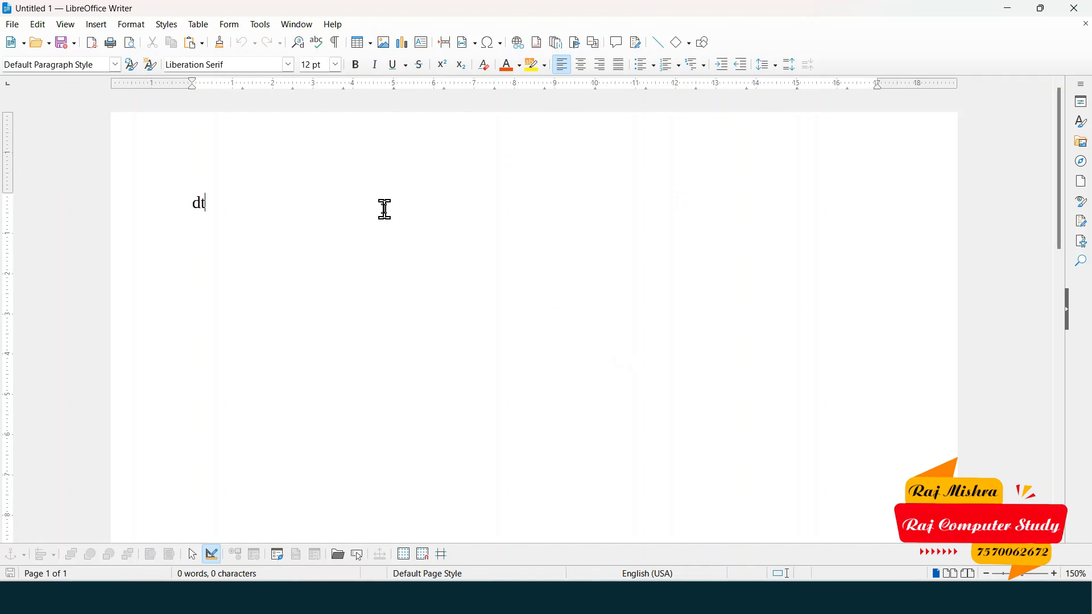
- Expand 'dt' AutoText into the story, comment 'sdfsdfsdfsdfsdf' on 'could', and select 'labor'
text(dt)
key(F3)
double_click(626, 203)
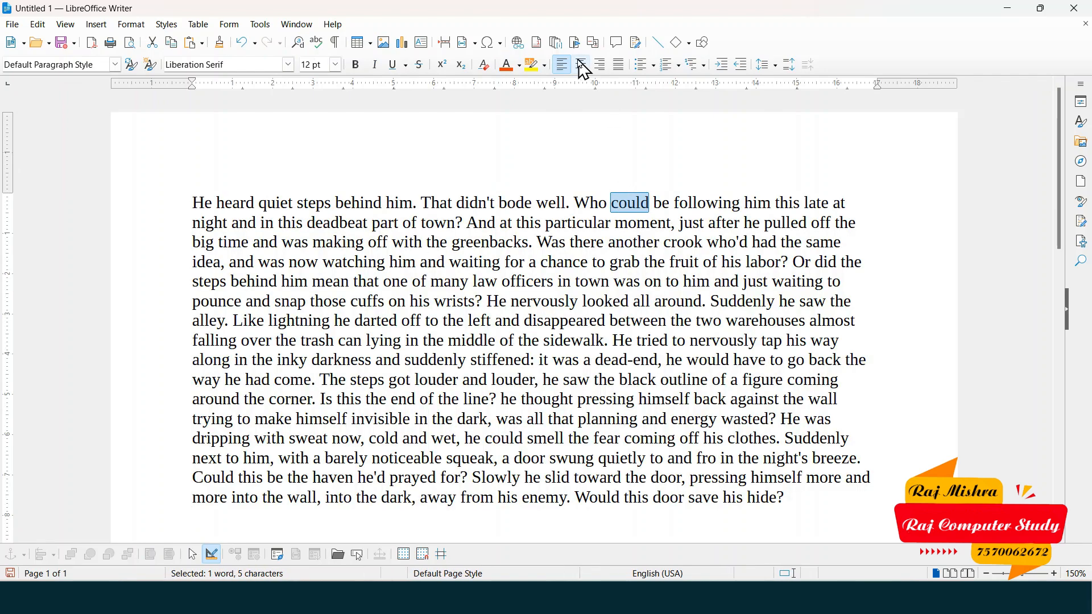
click(617, 43)
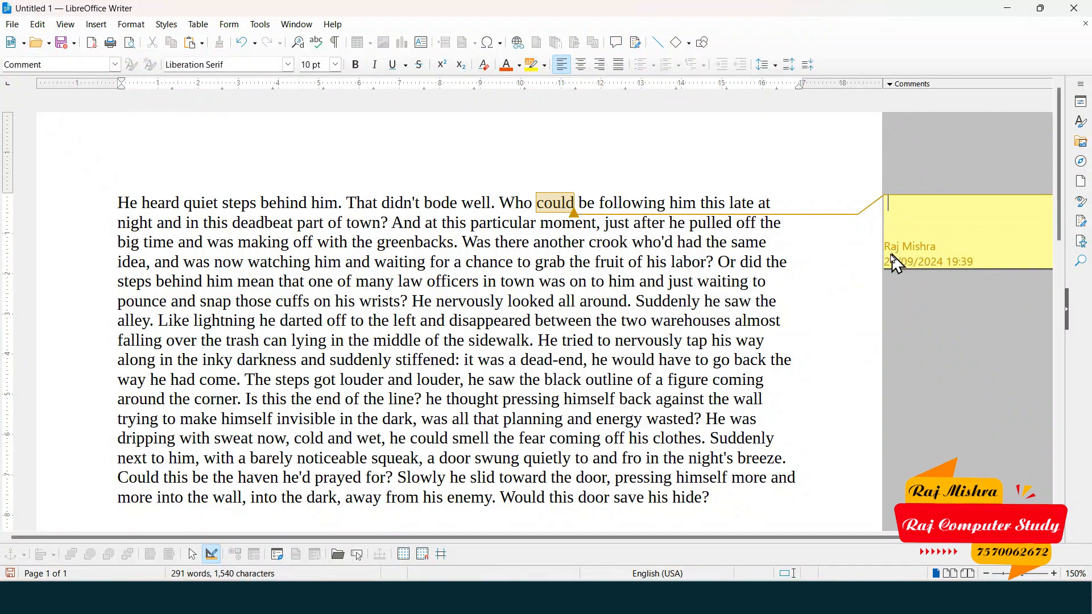
text(sdfsdfsdfsdfsdf)
double_click(688, 263)
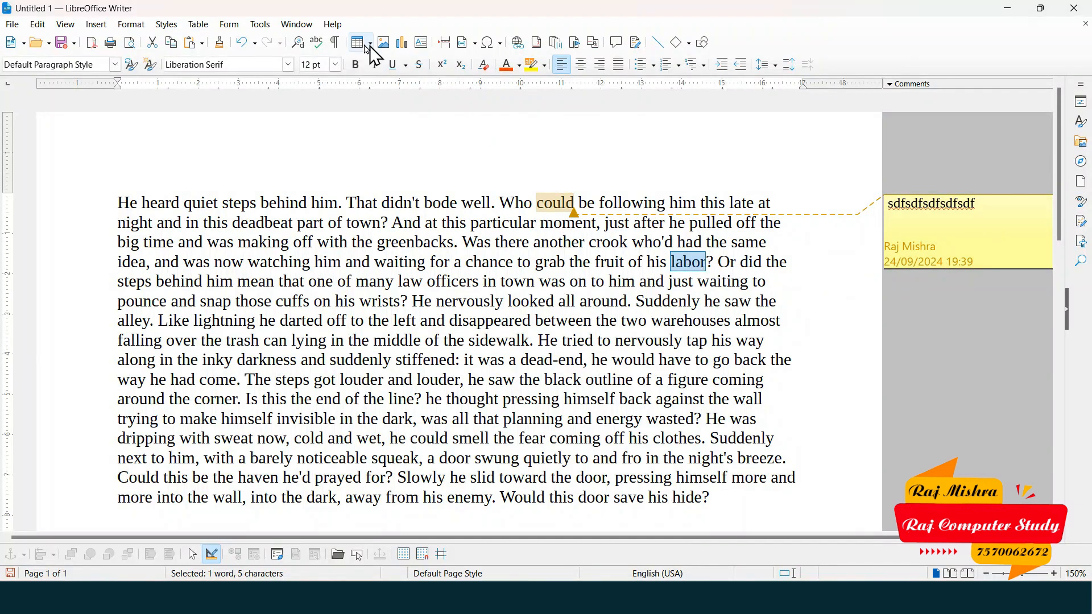
click(266, 27)
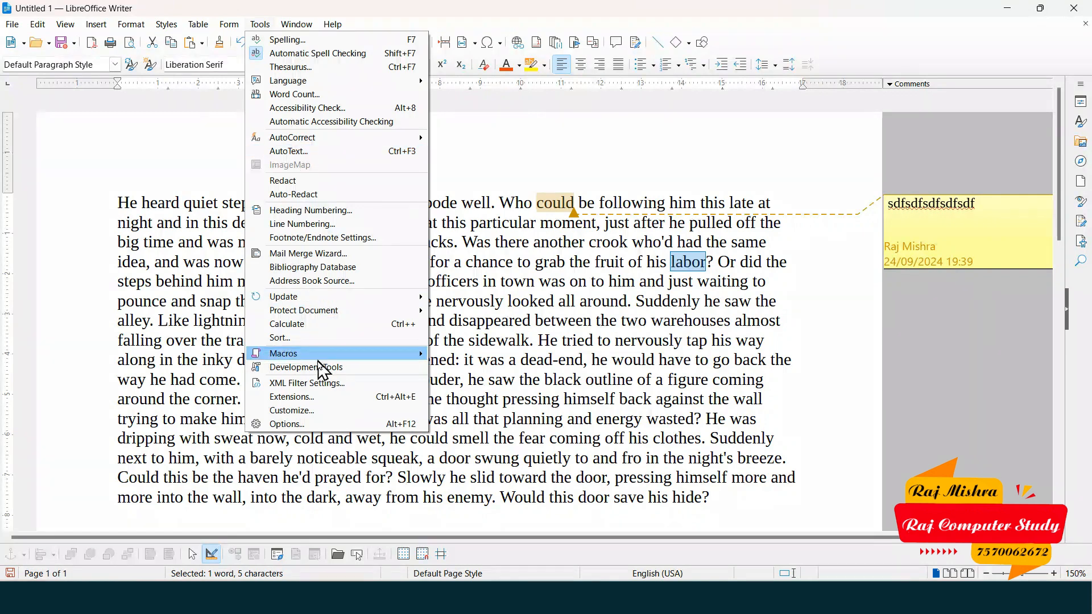
- Restore the original author's first and last name in the User Data options and apply it
click(344, 424)
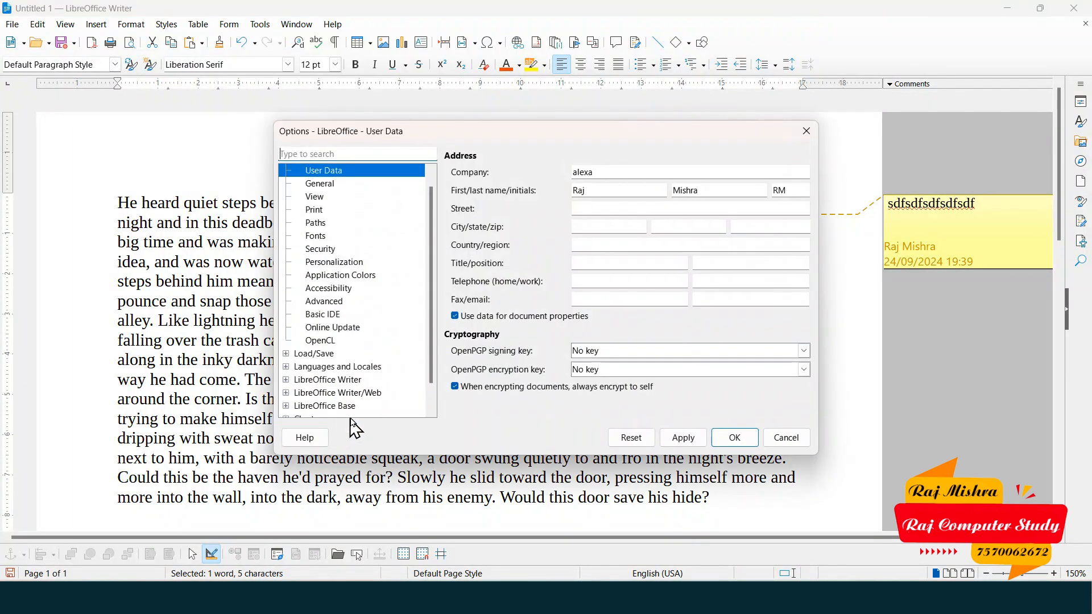
click(625, 196)
drag(626, 195, 538, 197)
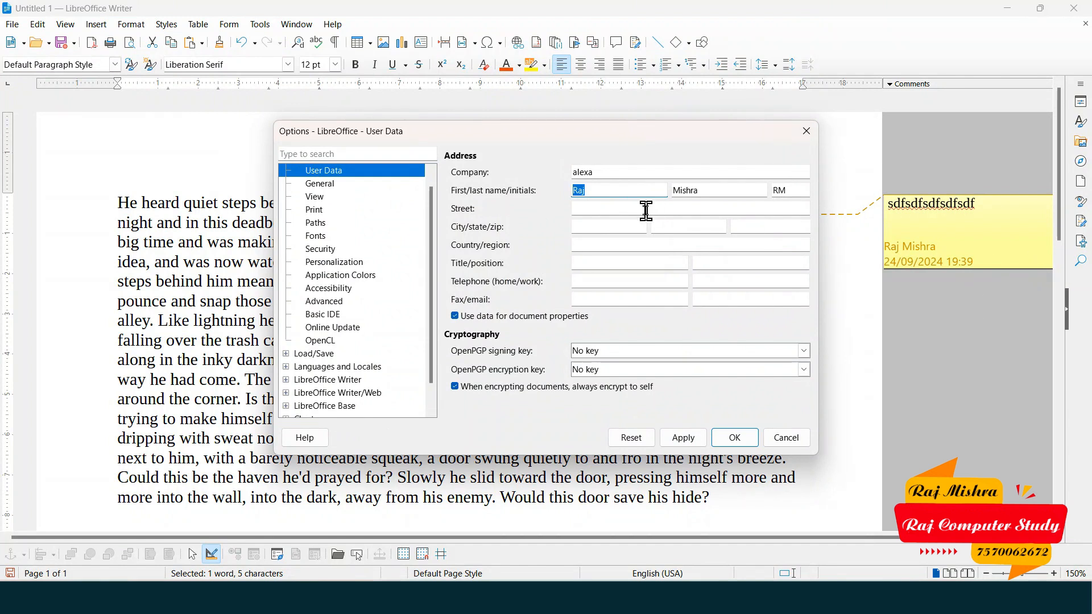
text(alexa)
key(Tab)
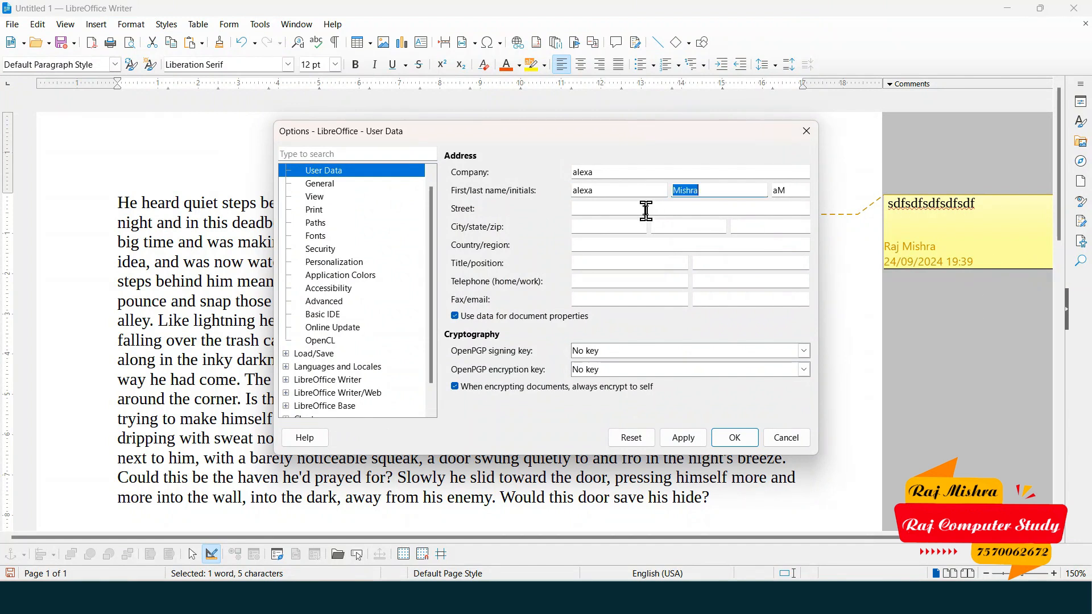
text(institute)
click(684, 442)
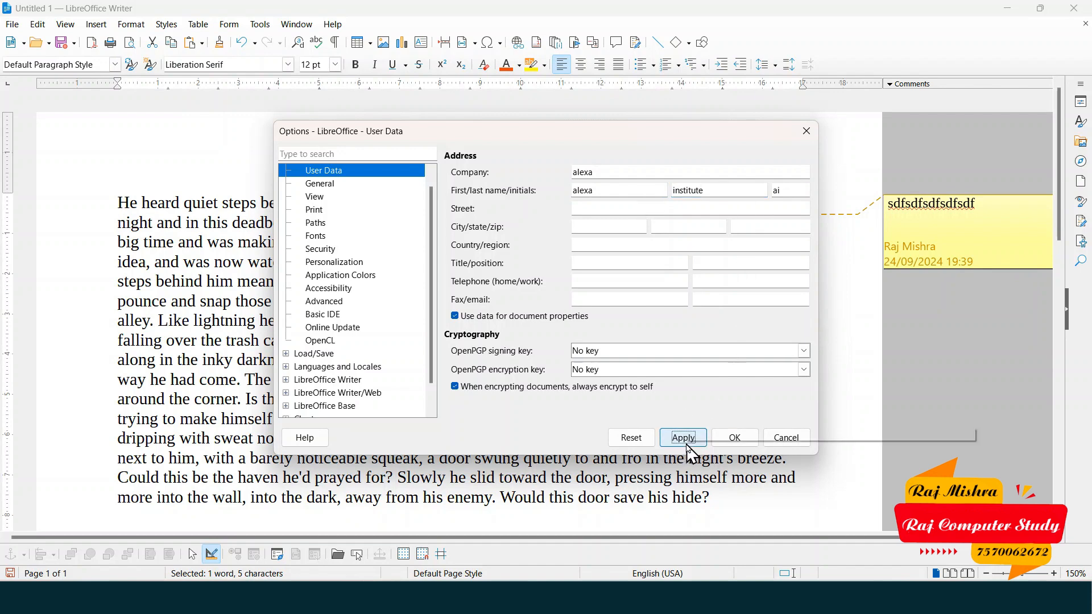
click(736, 439)
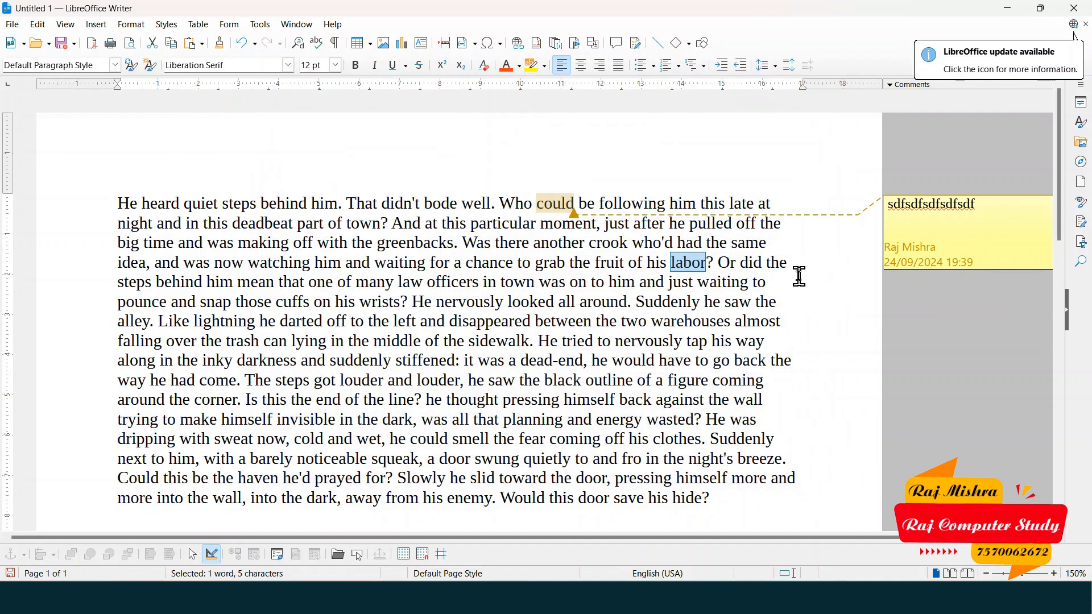
click(1006, 235)
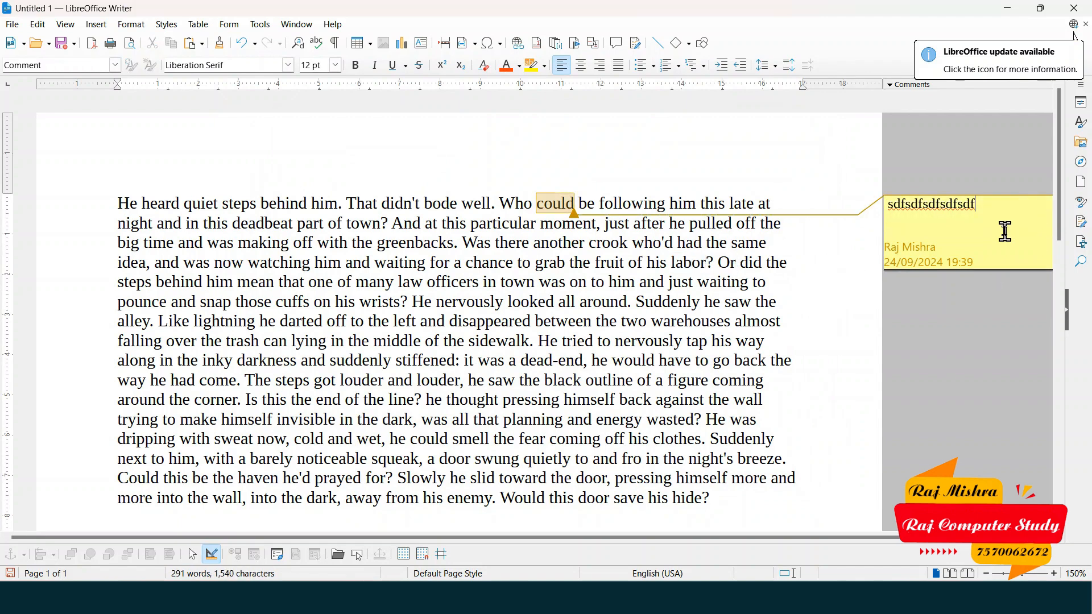
scroll(992, 233, down, 2)
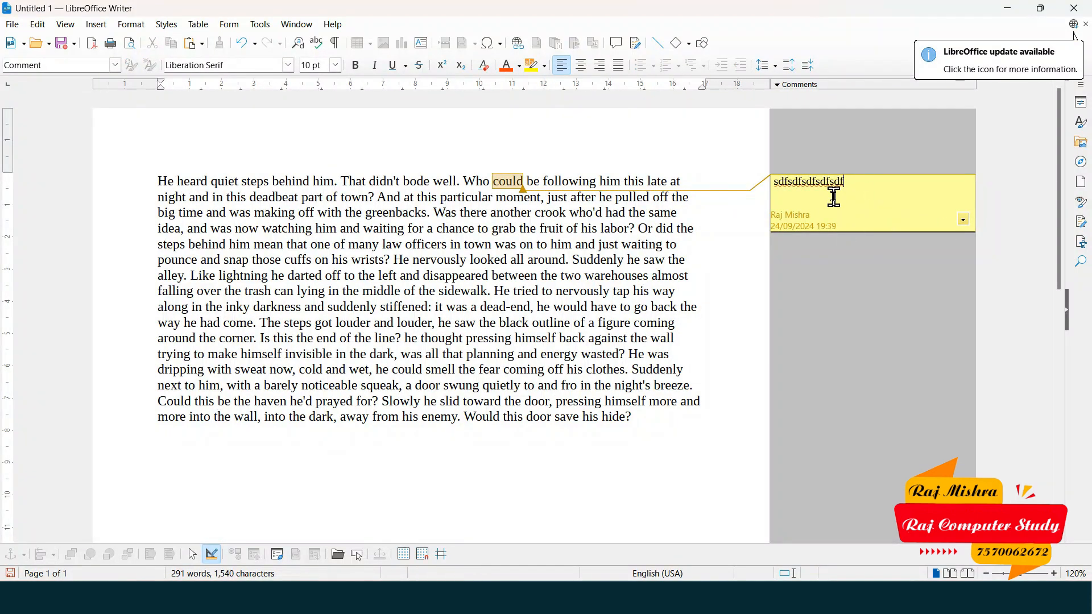
- Reply to the comment on 'could' with the text 'Thank you'
click(964, 221)
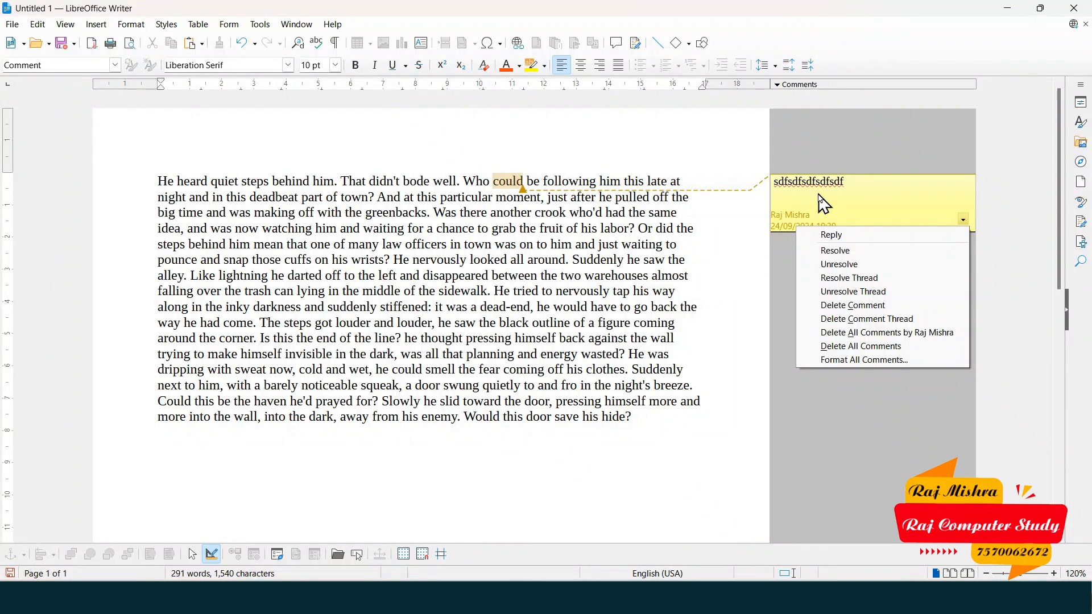
click(859, 239)
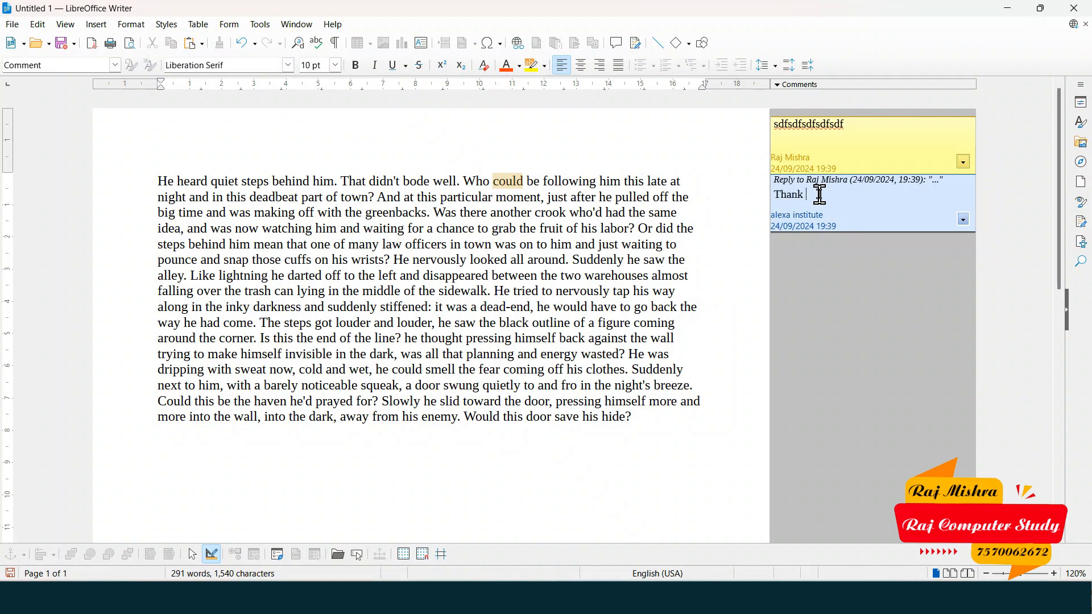
text(u)
- Attach a comment reading 'Sflsdf sdafdsf dslfn' to the word 'Suddenly'
double_click(594, 260)
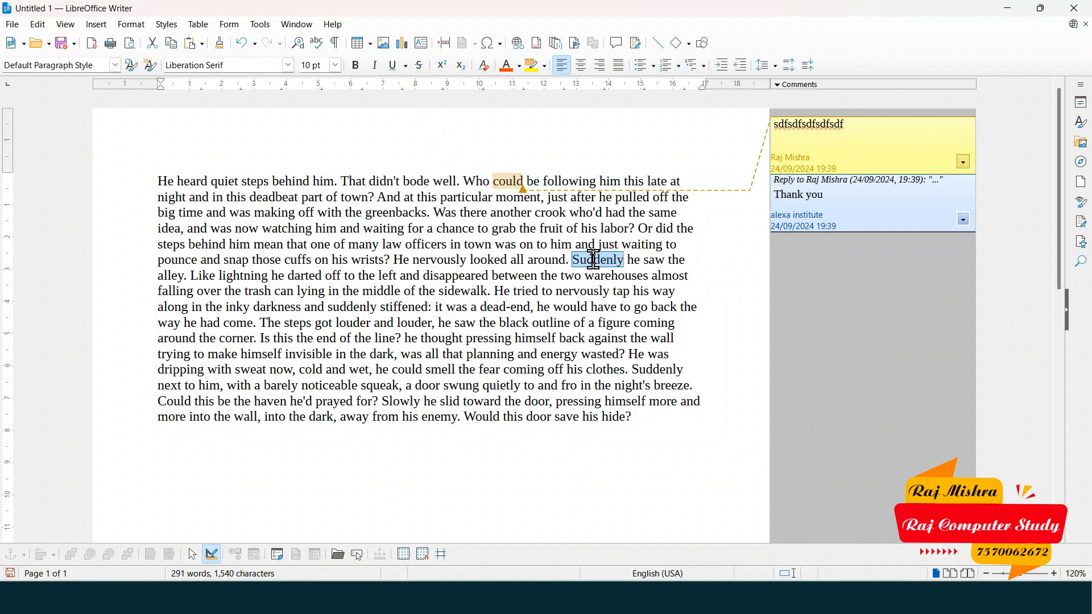
click(617, 43)
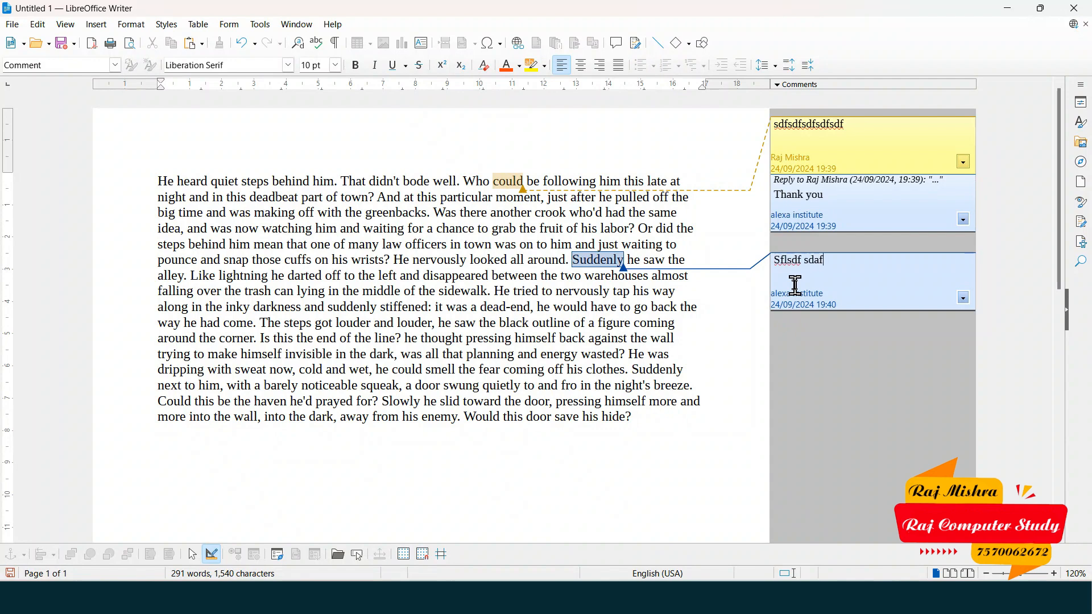
click(256, 262)
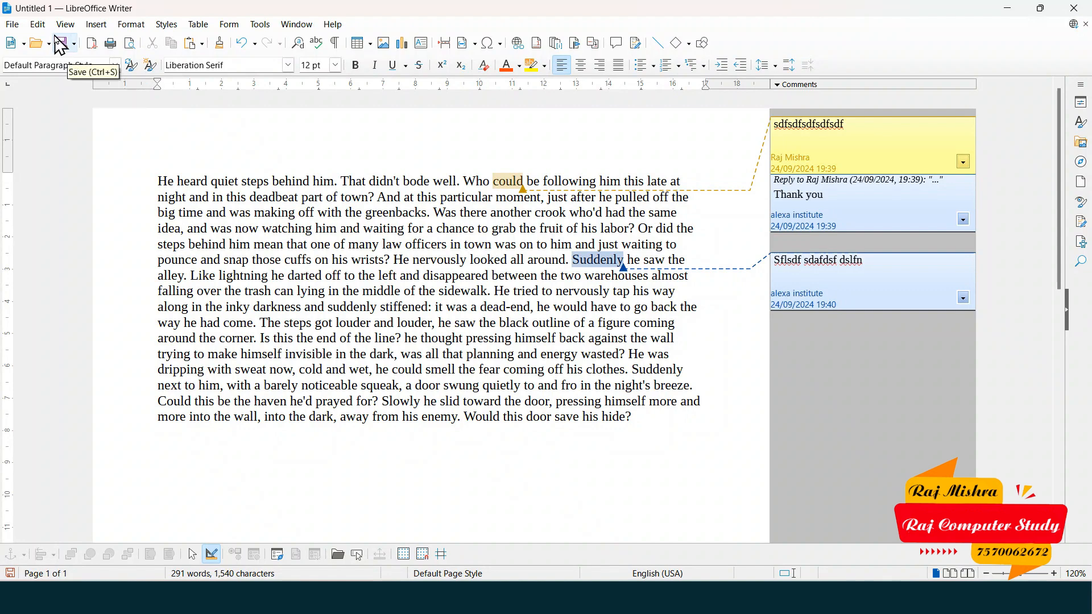
- Look through the Edit menu's comment options and return to the comments without deleting anything
click(37, 25)
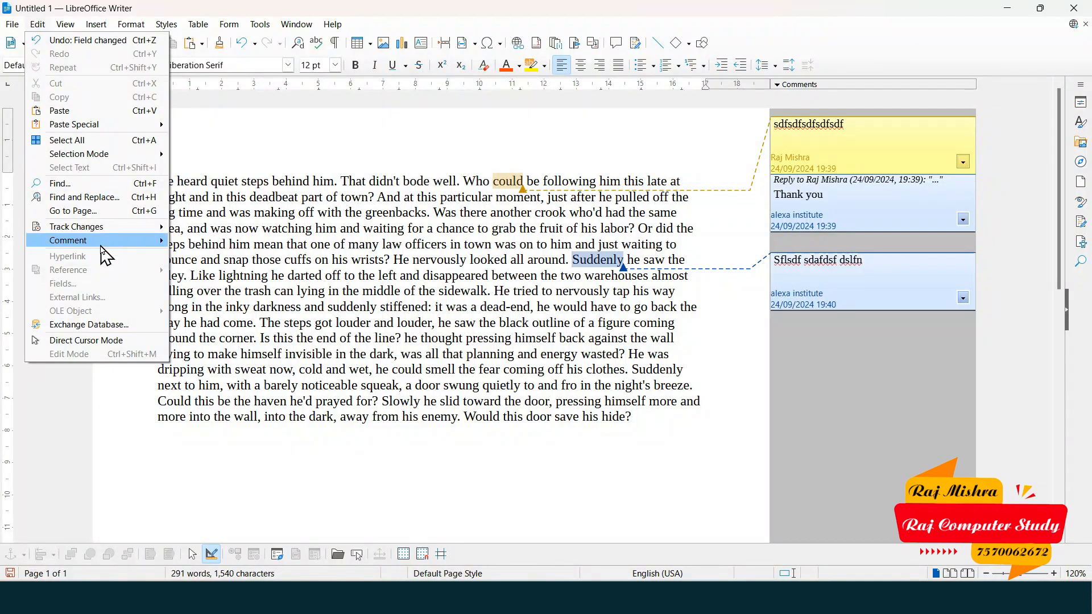
mouse_move(102, 244)
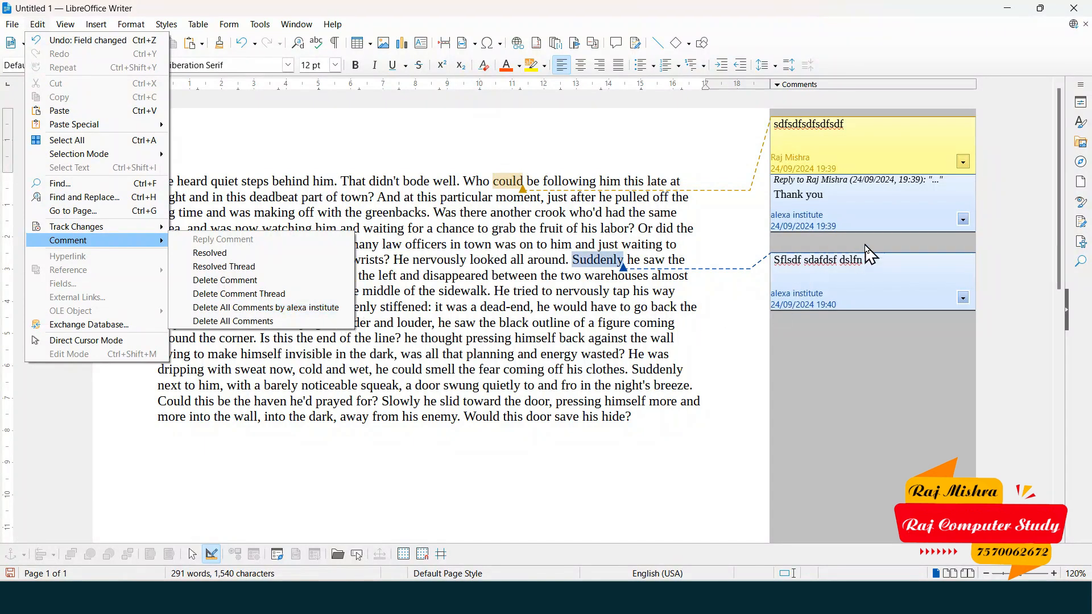
click(260, 25)
click(296, 24)
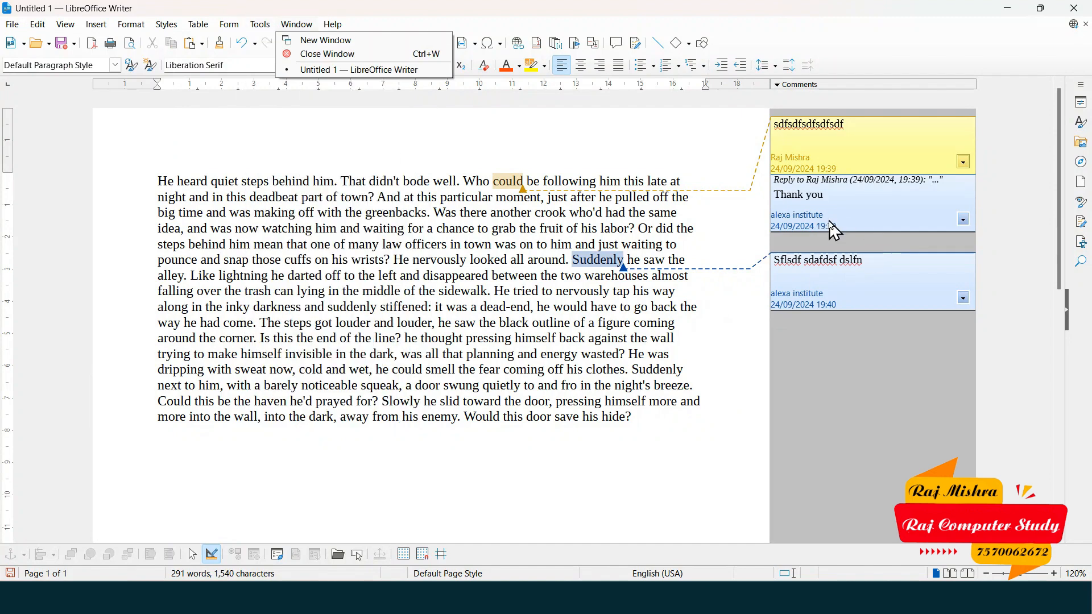
click(37, 24)
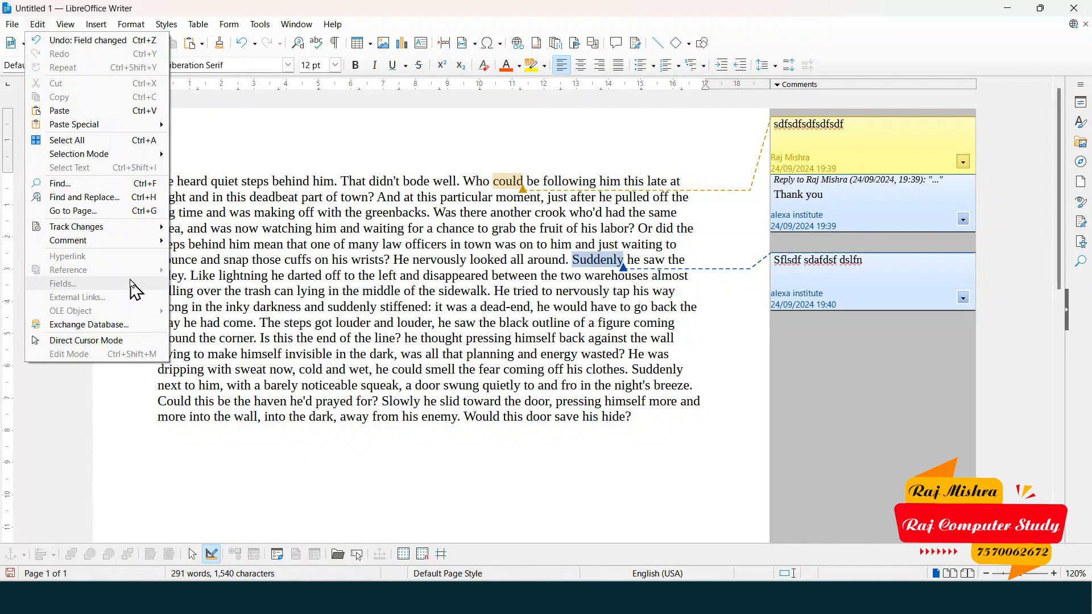
click(847, 164)
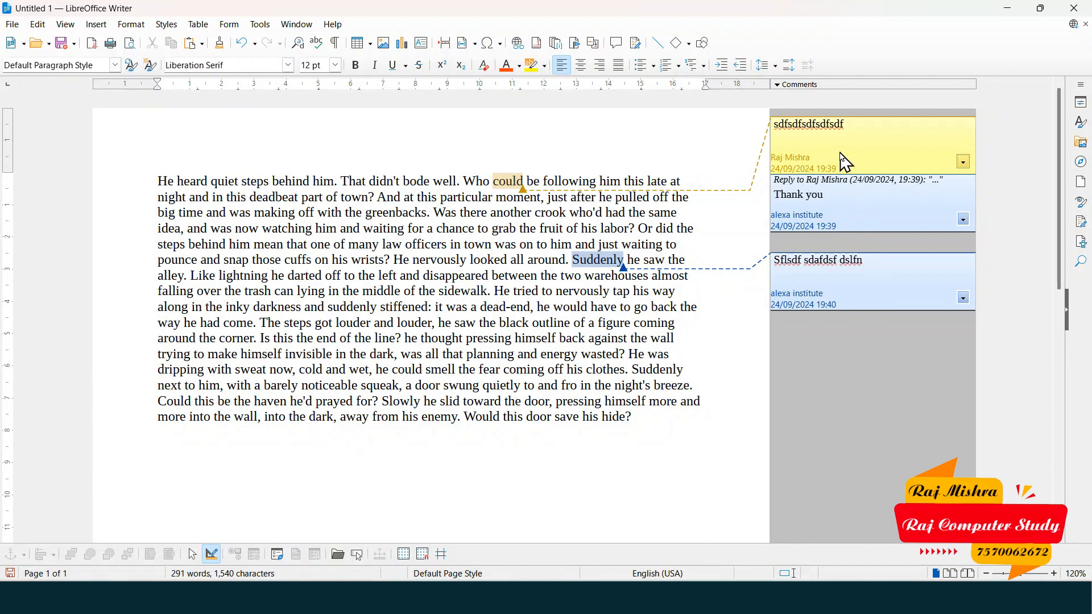
click(886, 135)
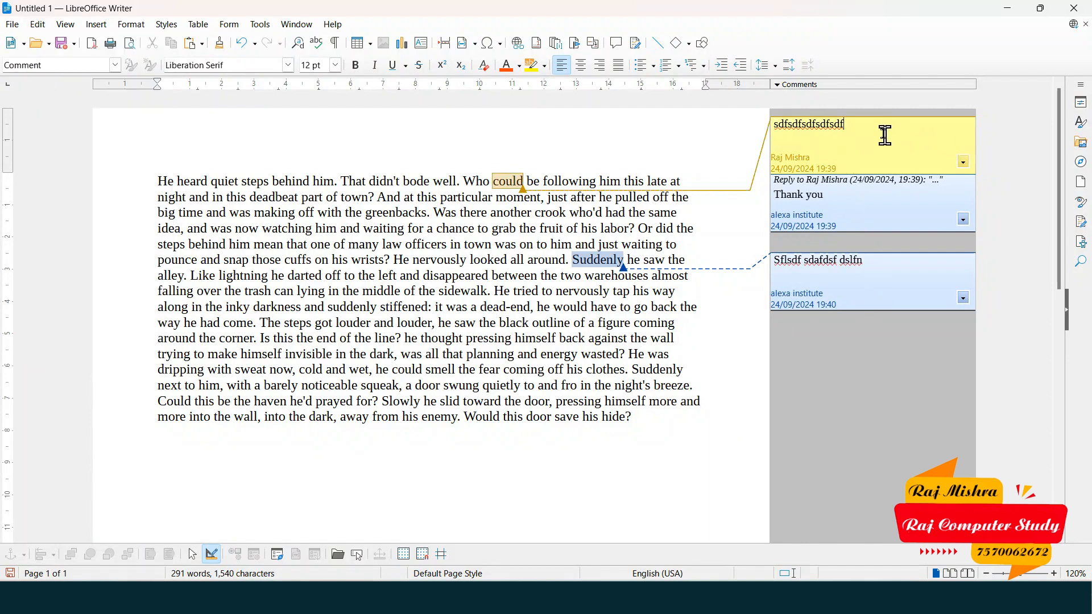
click(36, 24)
mouse_move(140, 251)
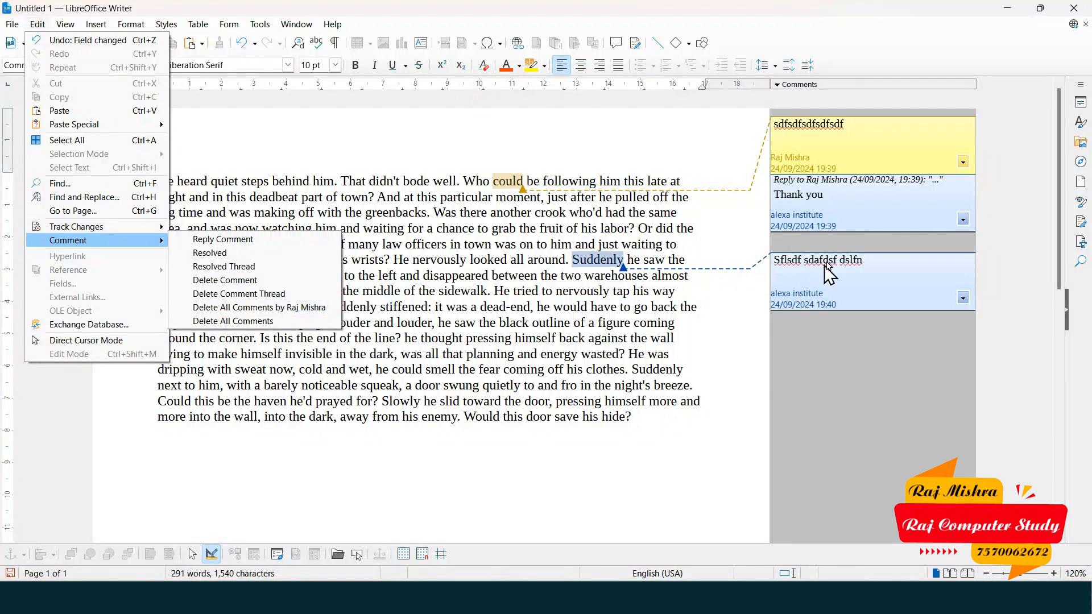
click(830, 202)
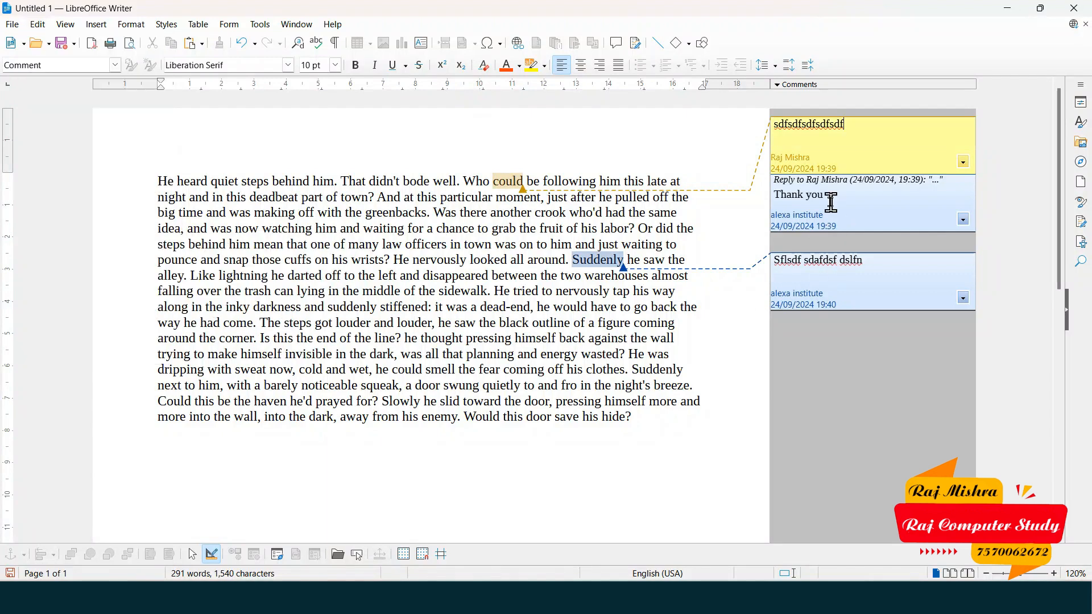
- Delete all comments by the second author, then delete all remaining comments
click(50, 26)
mouse_move(137, 240)
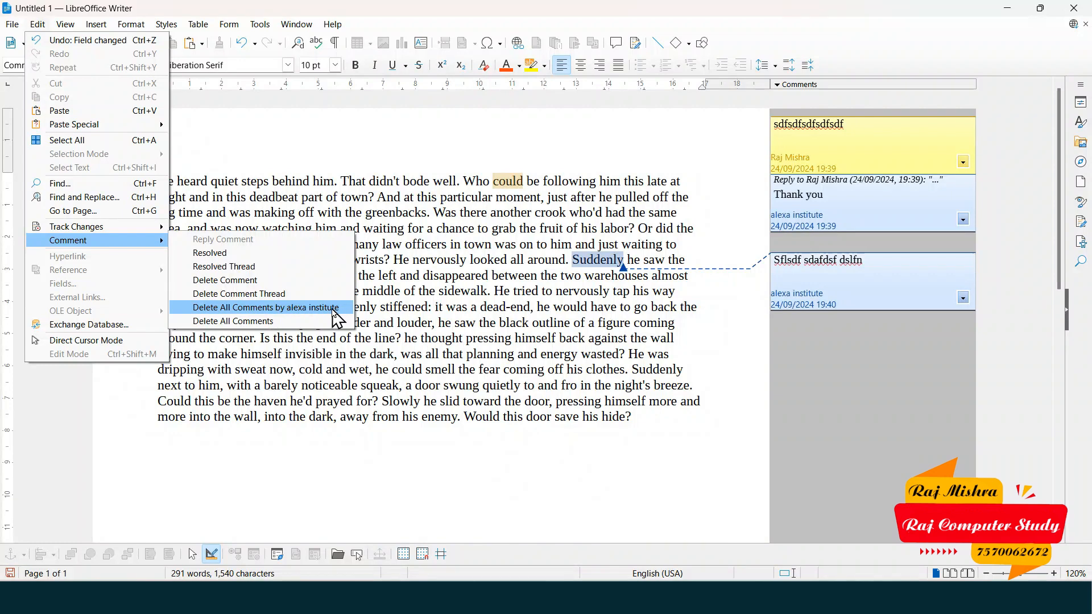
click(266, 308)
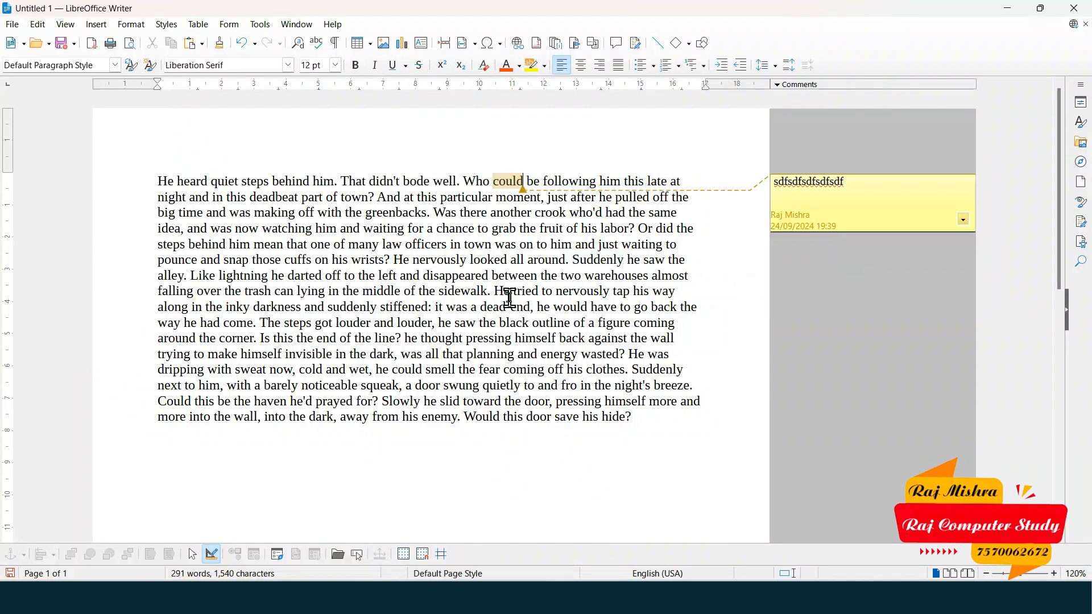
click(45, 27)
mouse_move(239, 243)
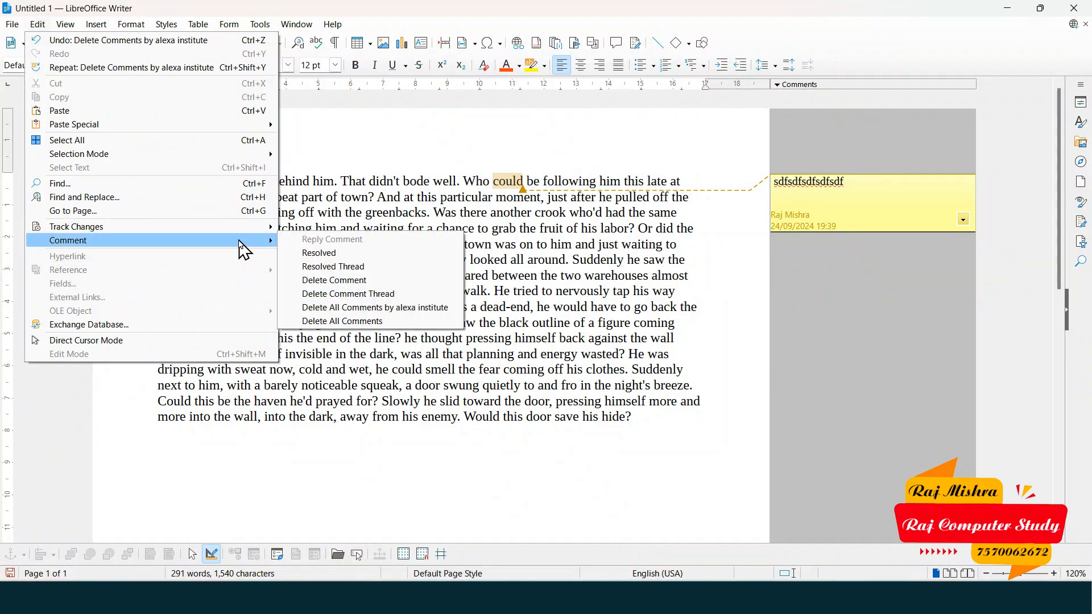
click(373, 322)
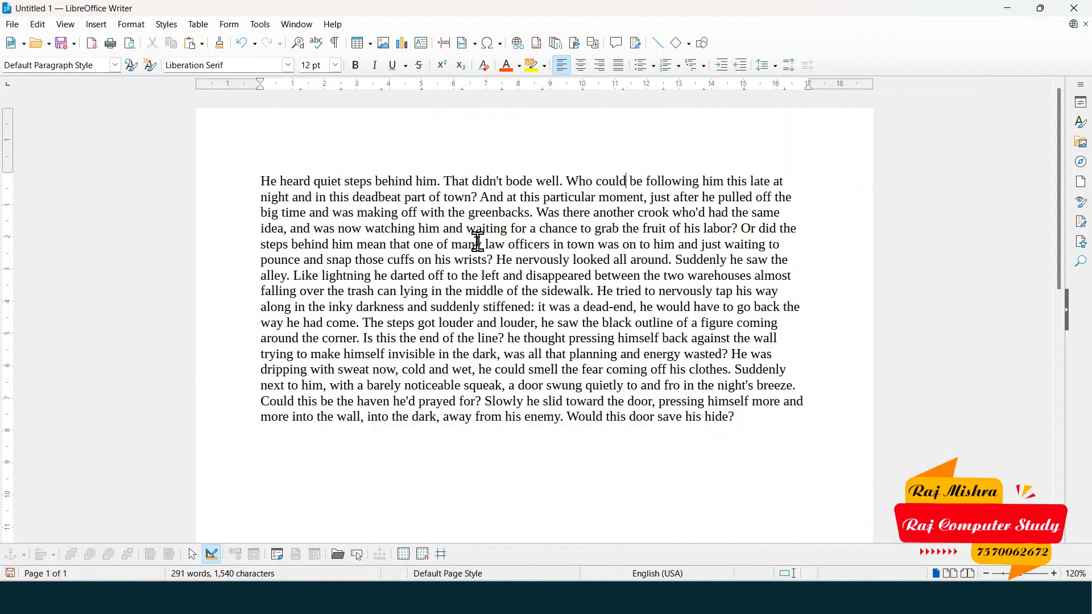
click(36, 27)
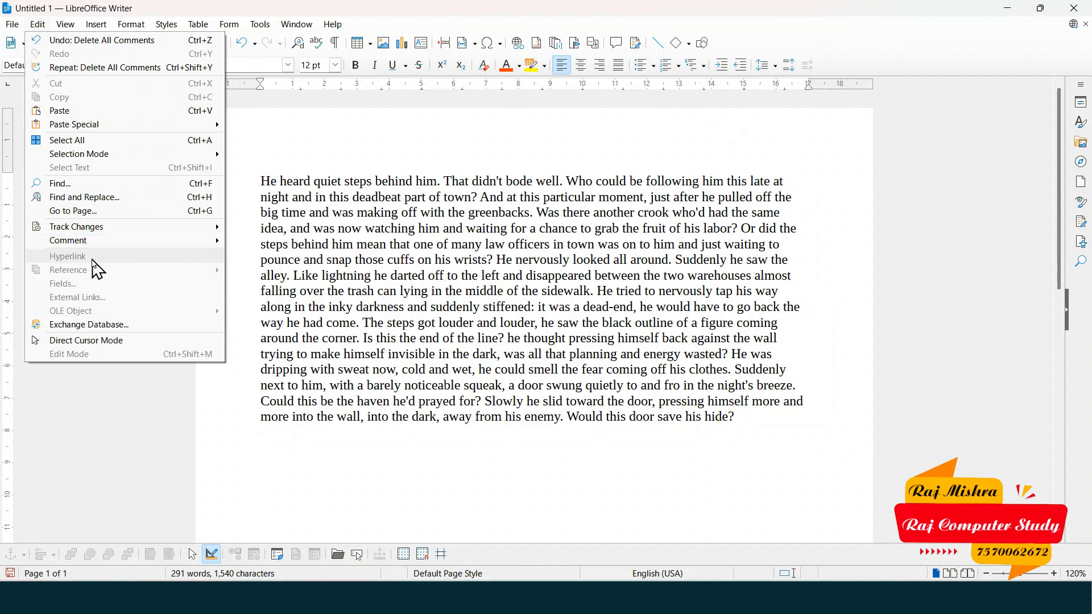
click(428, 252)
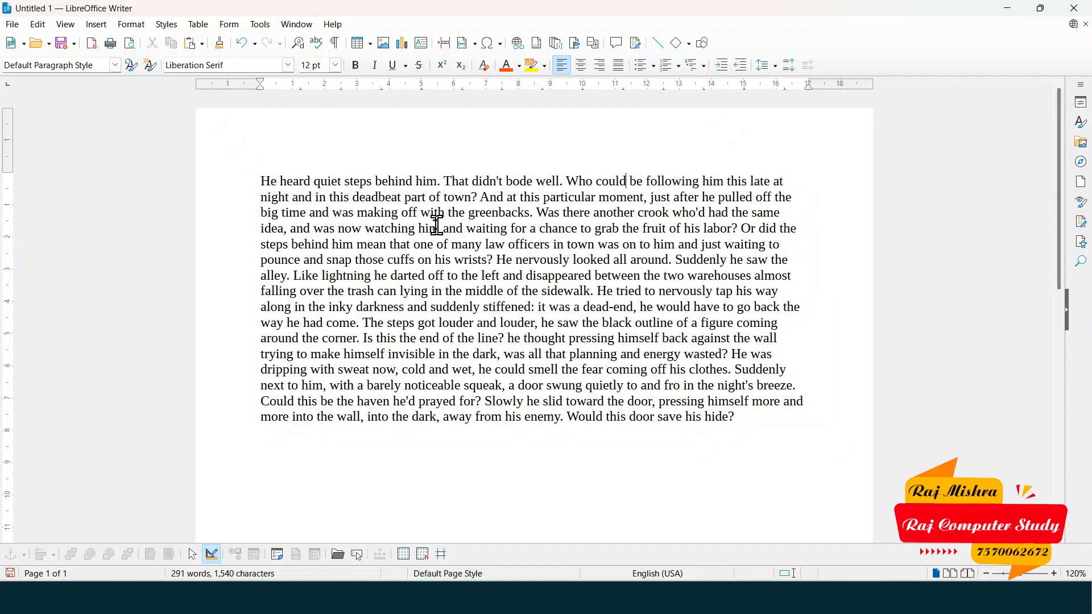
click(385, 49)
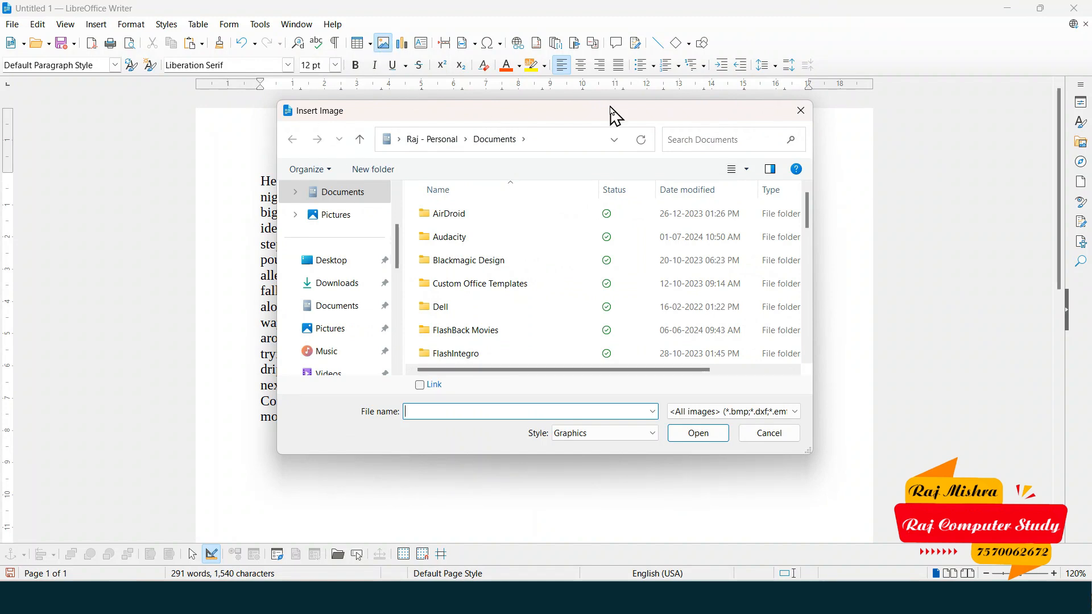
click(801, 111)
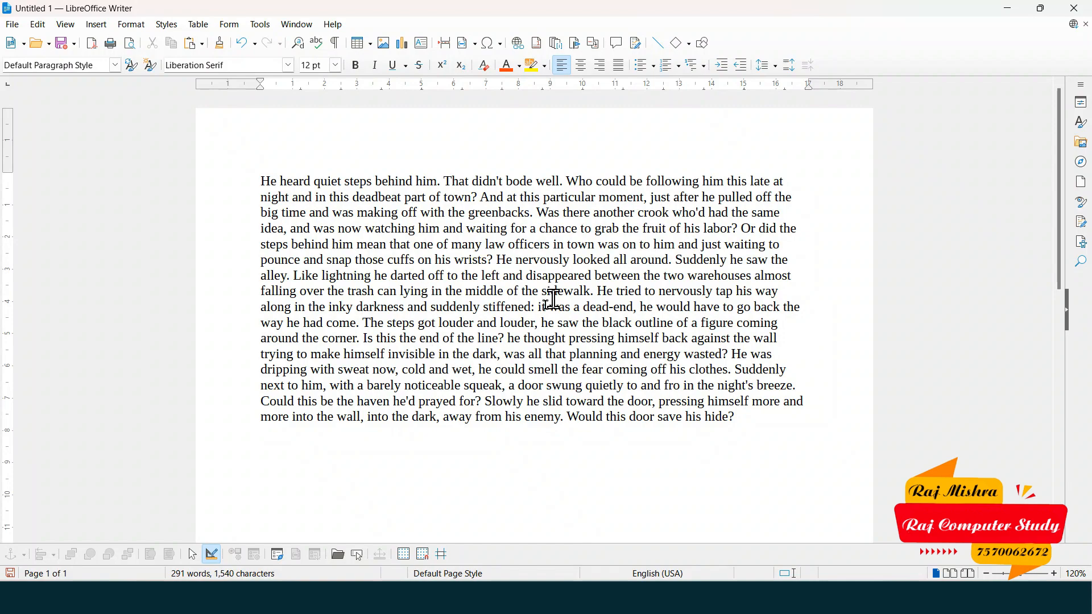
- Select the word 'chance' in the story and move from the Edit menu to the Insert menu
scroll(534, 287, up, 3)
scroll(533, 287, down, 3)
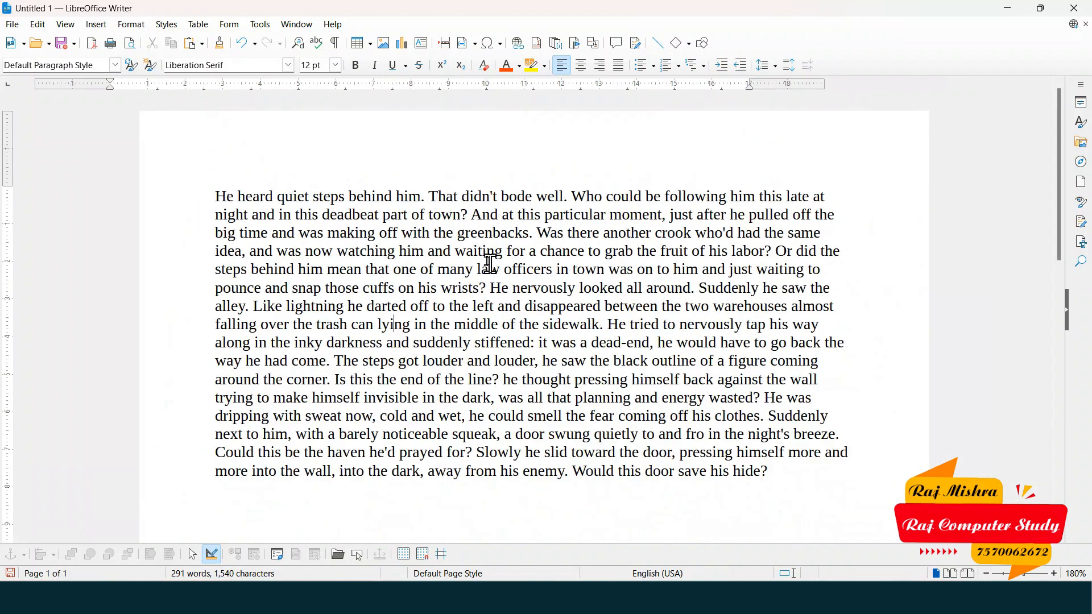
double_click(563, 251)
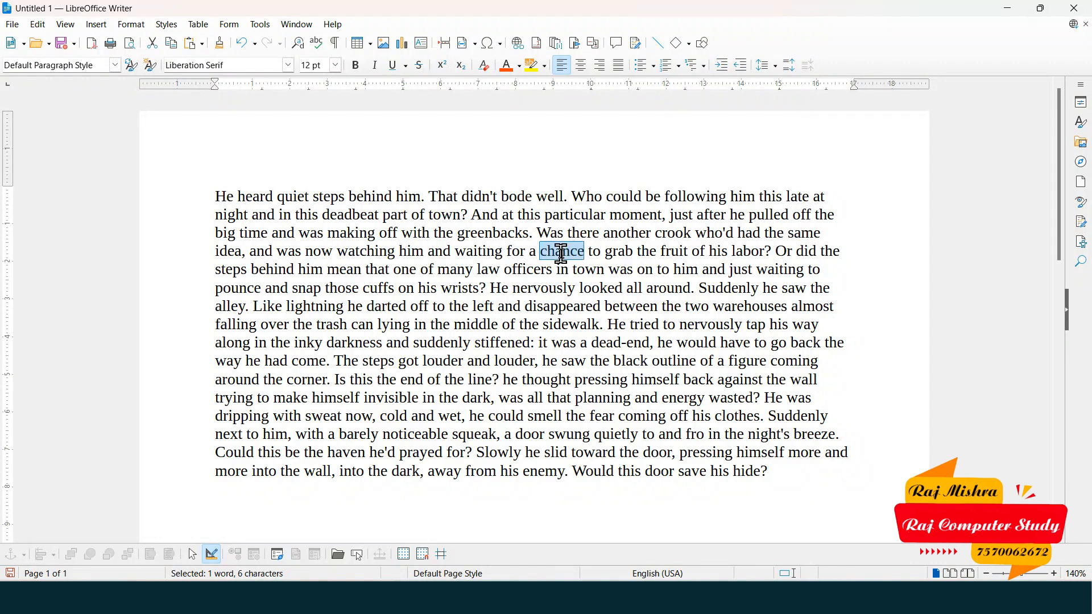
click(37, 25)
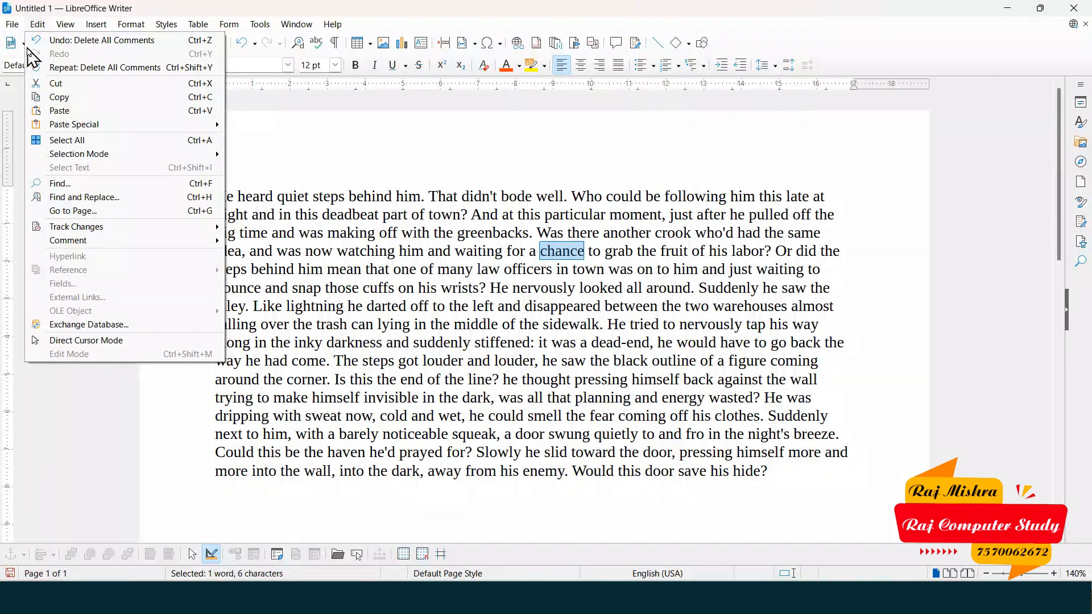
mouse_move(90, 29)
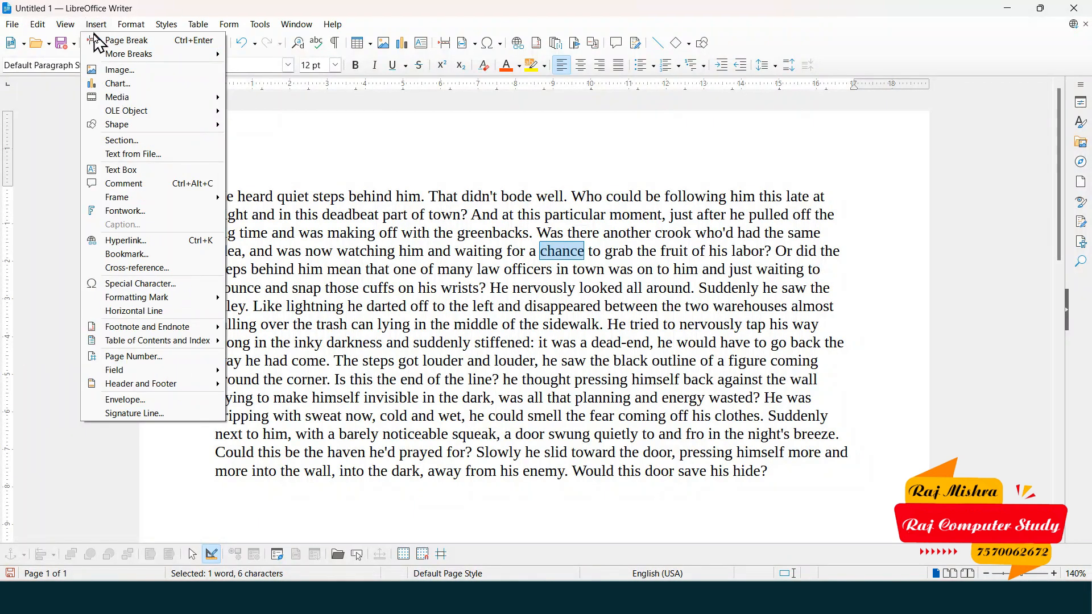
click(160, 244)
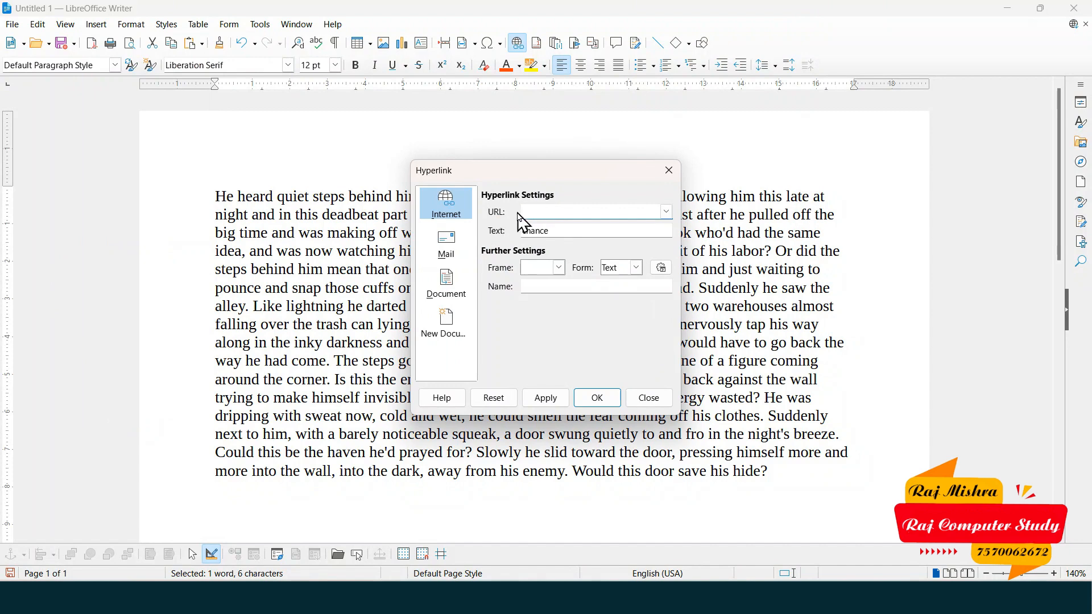
click(464, 198)
drag(579, 177, 380, 207)
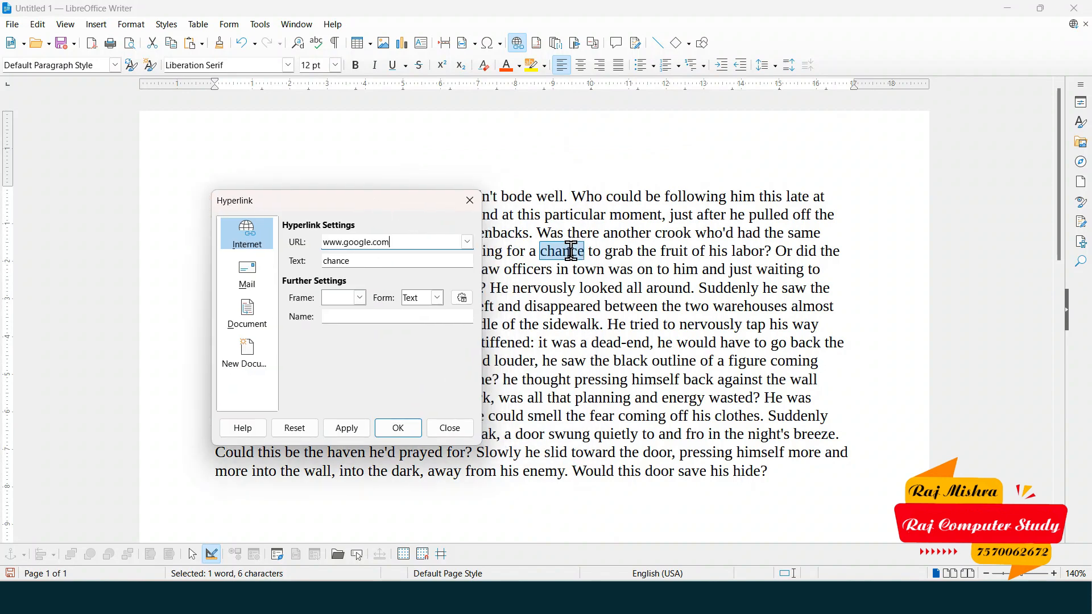
drag(420, 244, 321, 244)
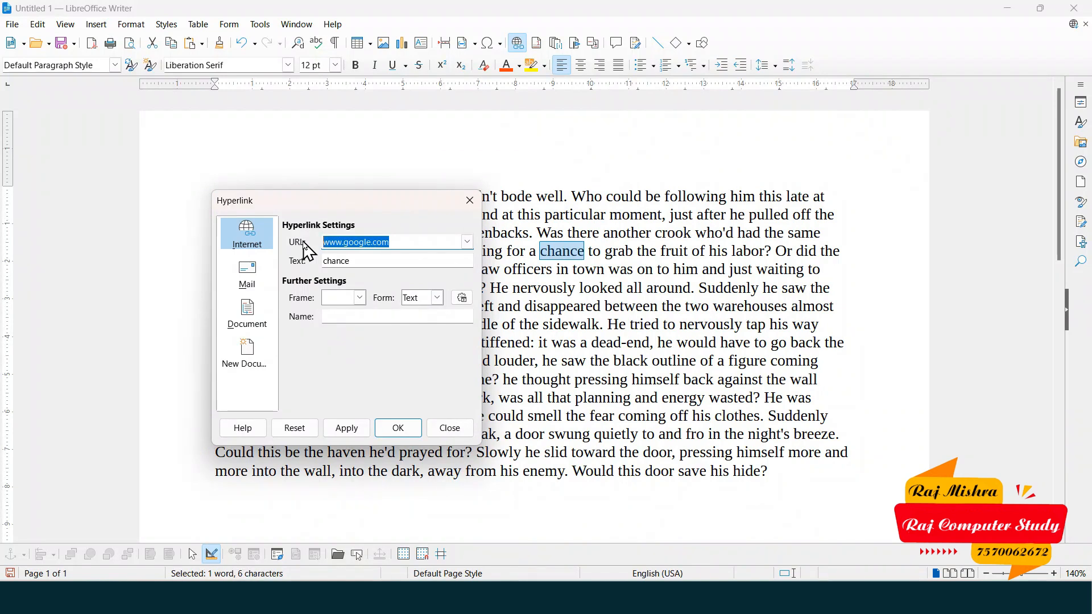
click(268, 370)
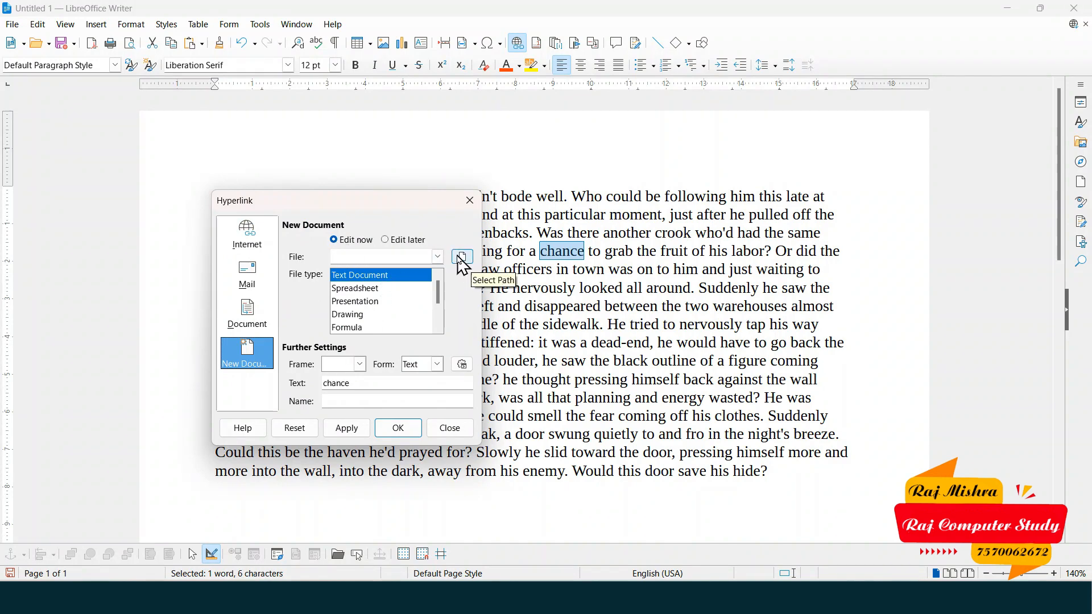
- Browse the Desktop's New folder, data and web folders, then close the folder picker without choosing
click(463, 257)
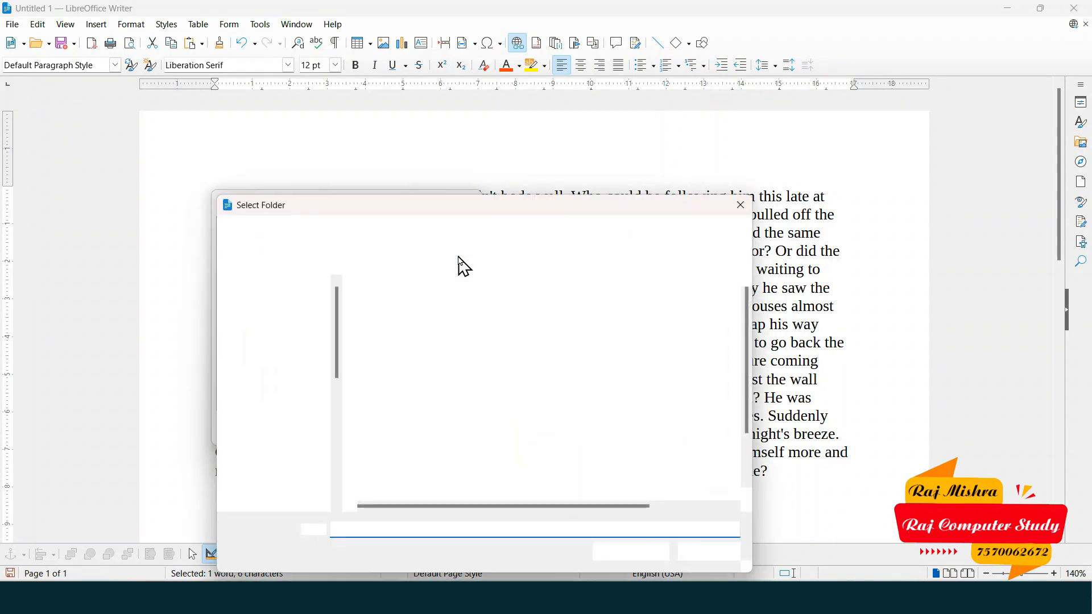
drag(544, 211, 525, 87)
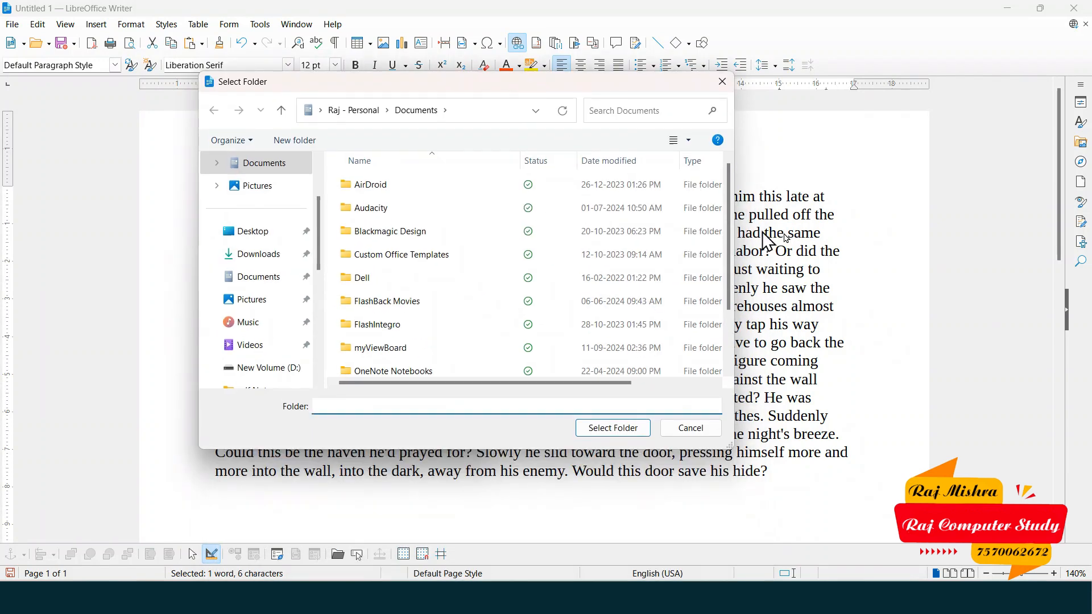
click(262, 239)
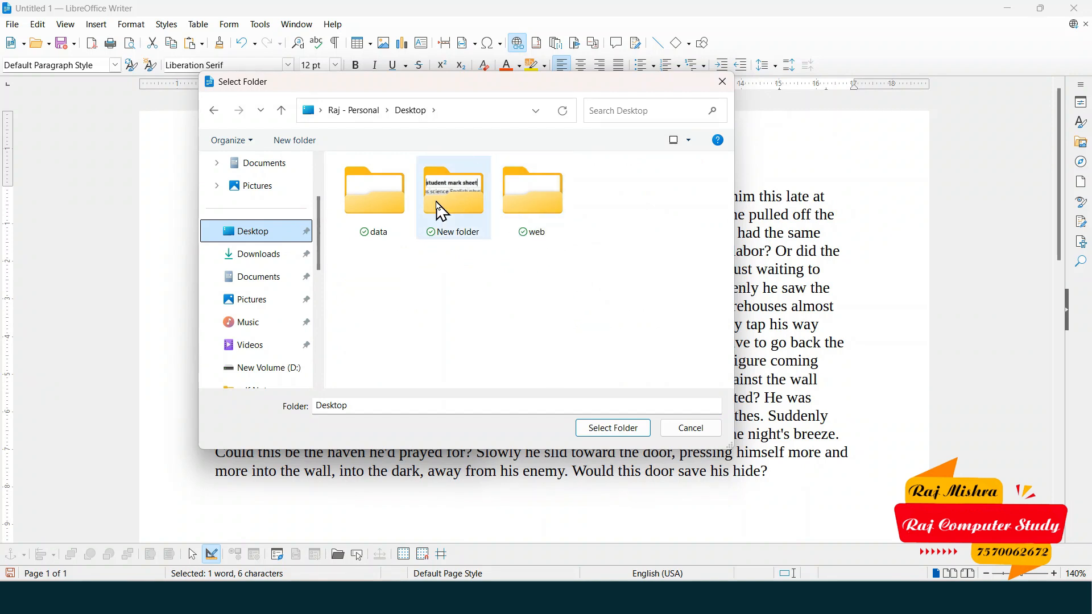
double_click(455, 197)
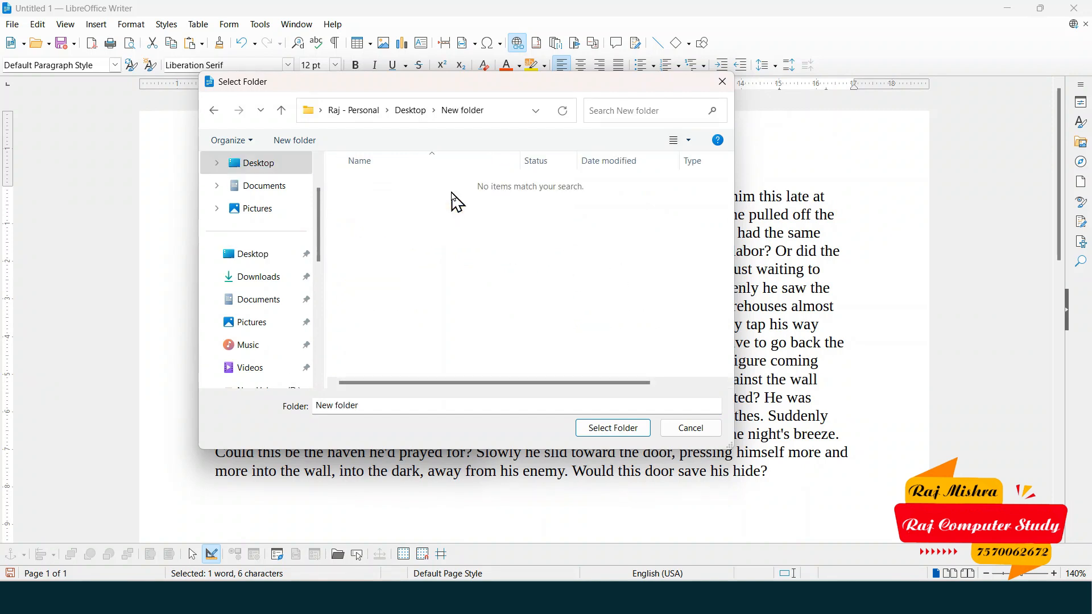
click(214, 110)
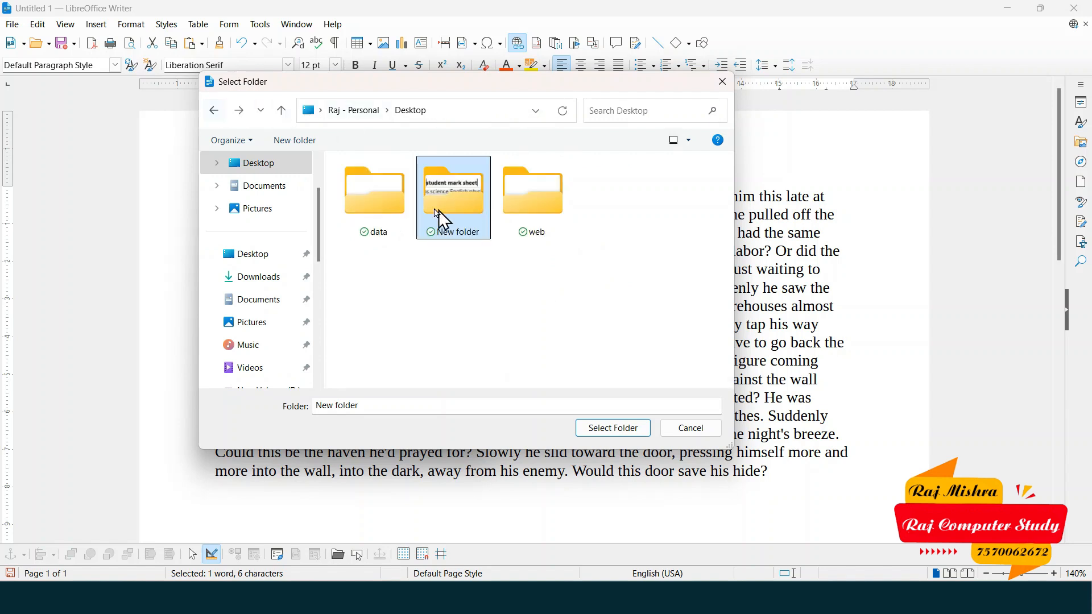
double_click(392, 191)
click(214, 110)
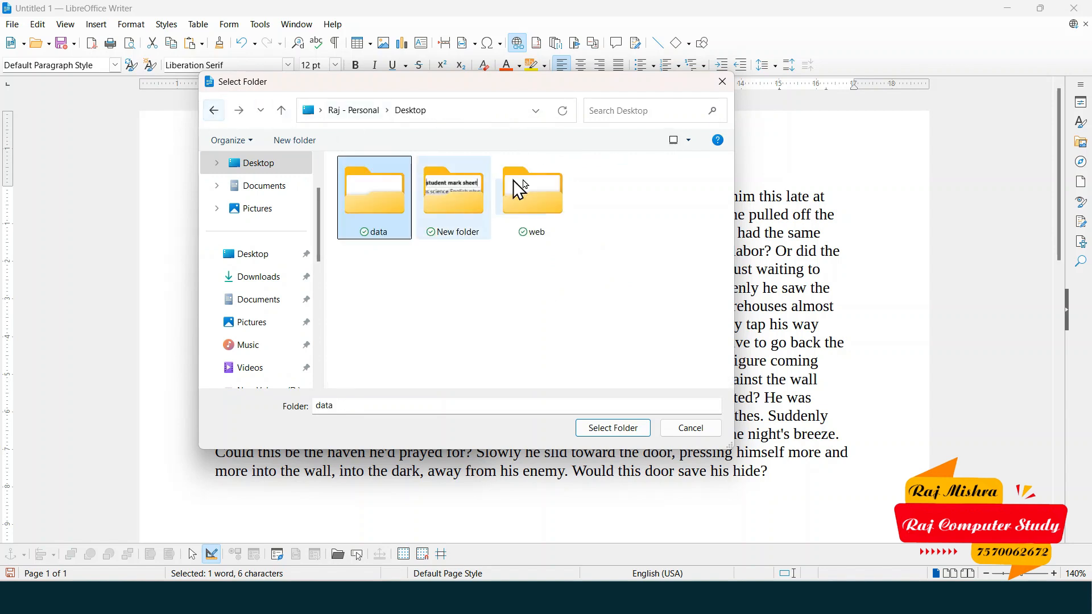
double_click(537, 187)
click(410, 110)
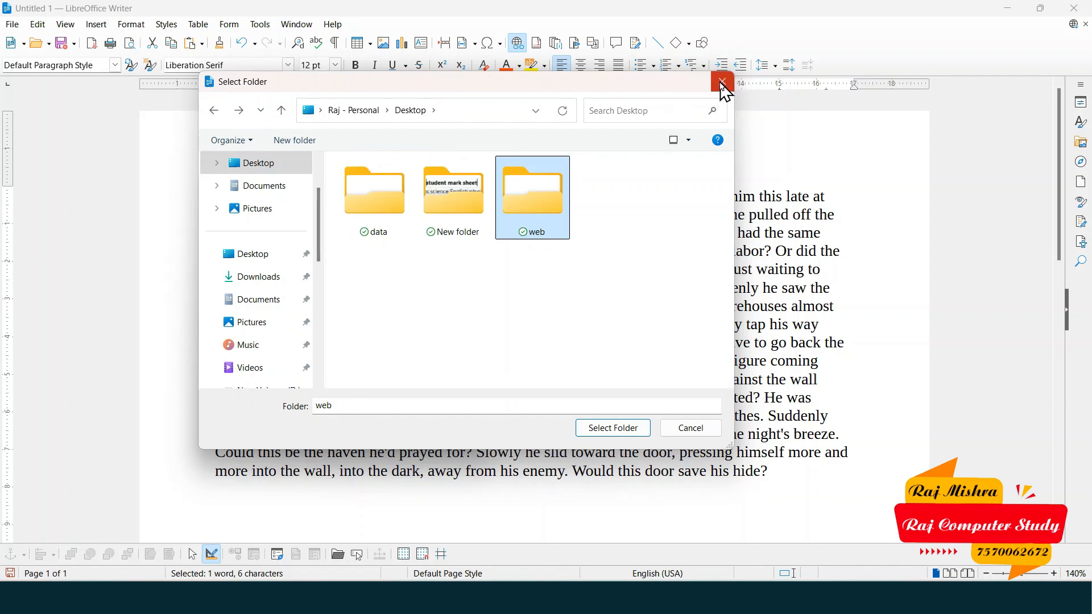
click(722, 81)
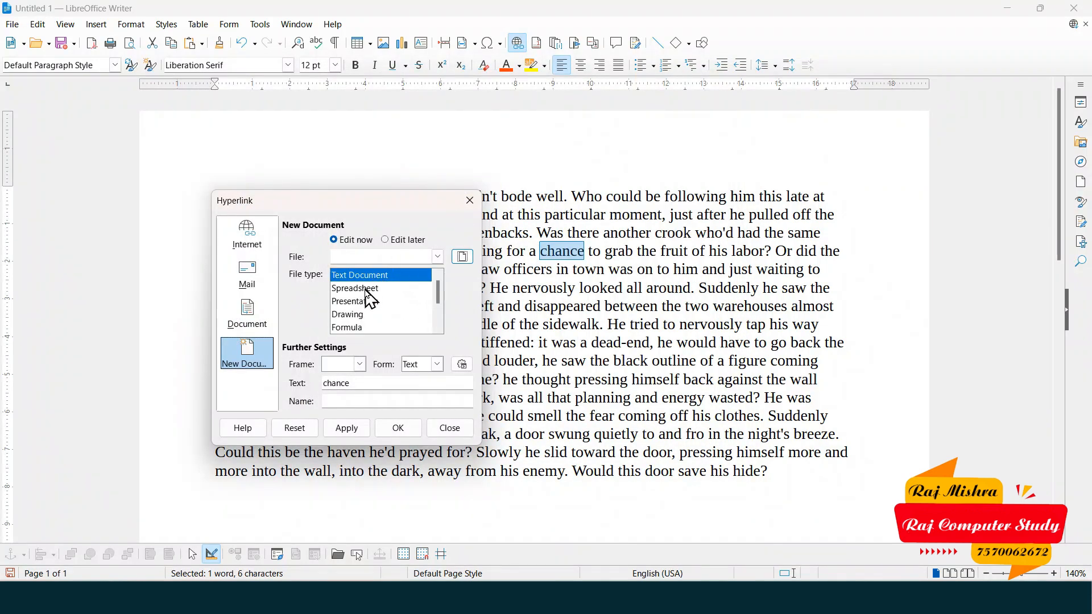
- Link the word 'chance' to the existing document file2
click(377, 278)
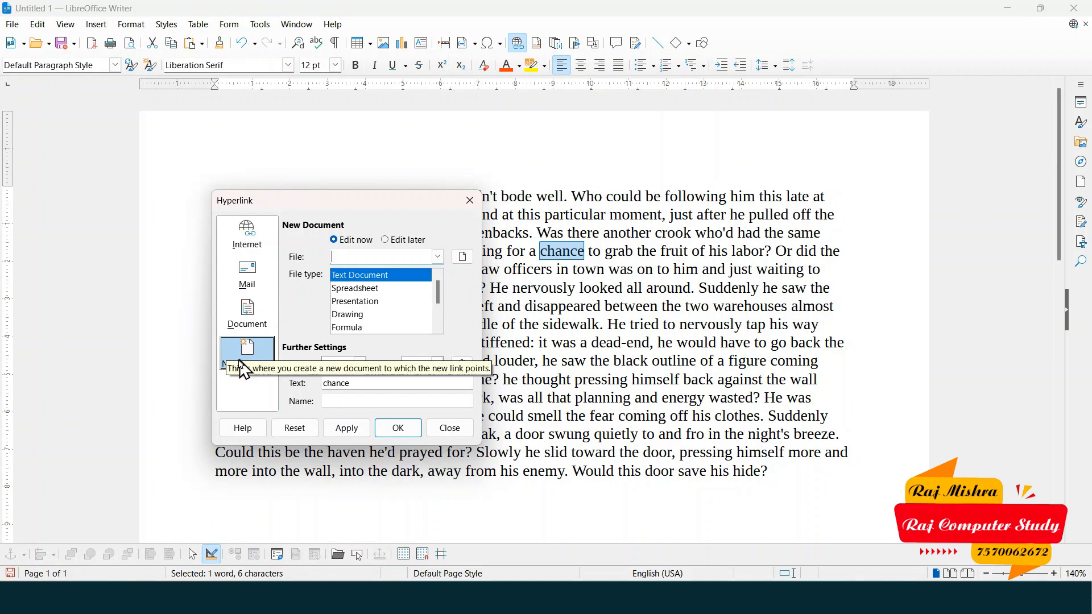
click(263, 327)
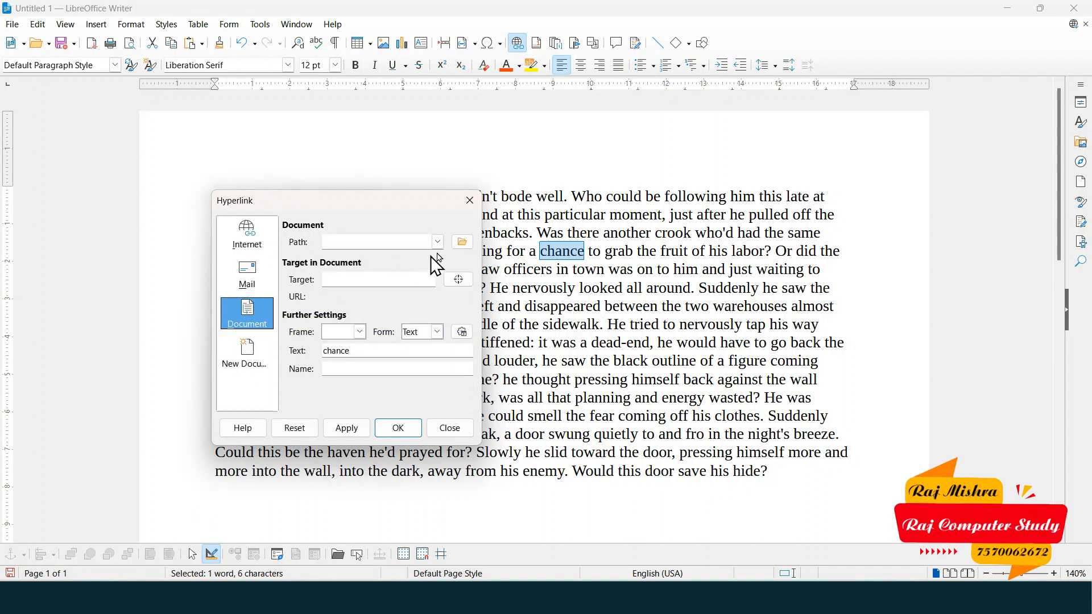
click(462, 243)
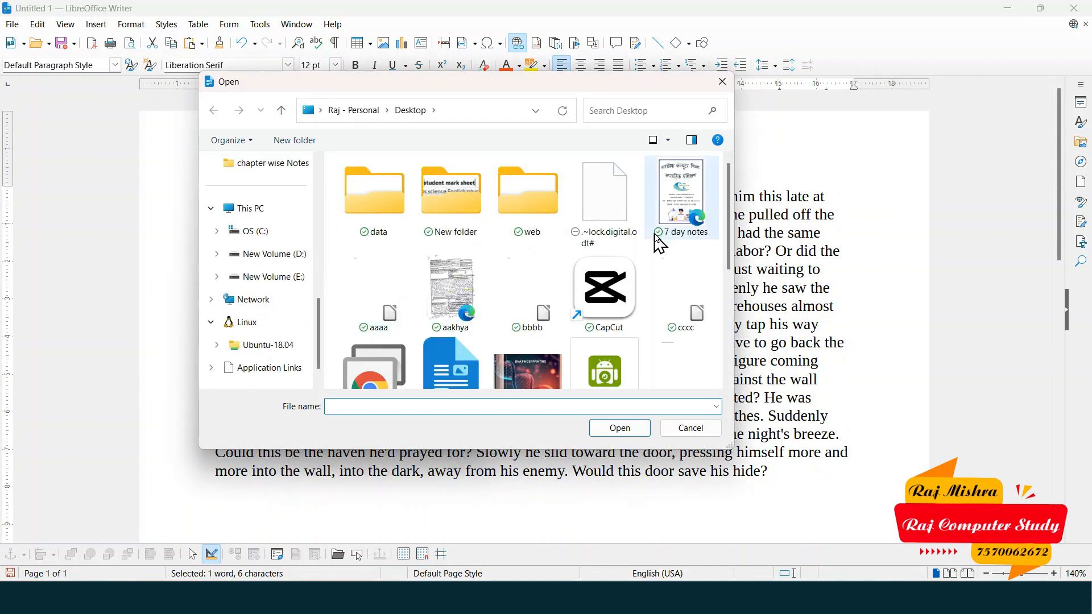
scroll(559, 246, down, 4)
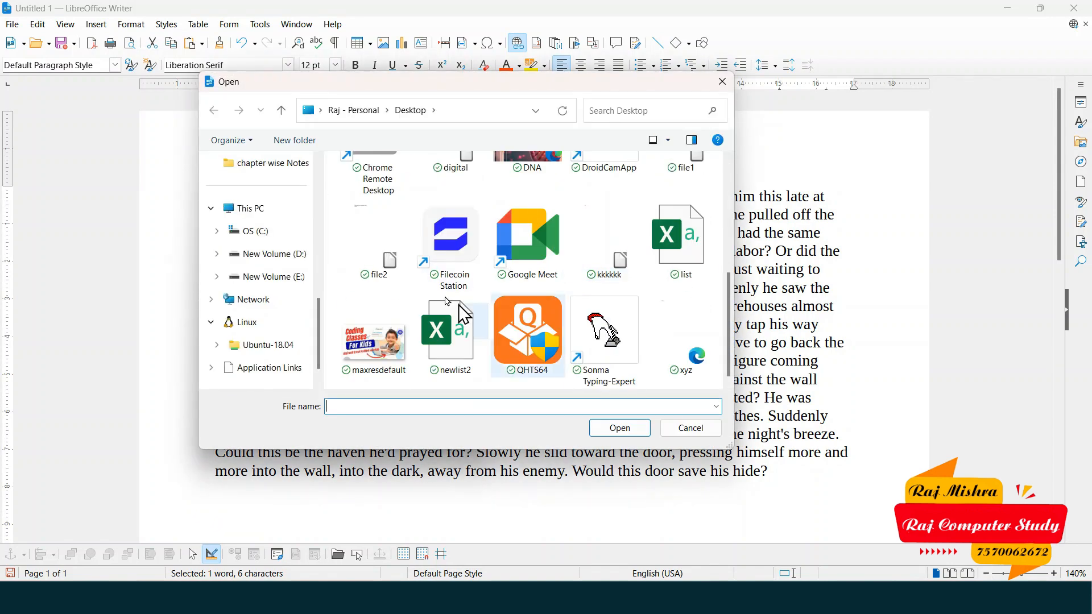
click(391, 245)
click(626, 430)
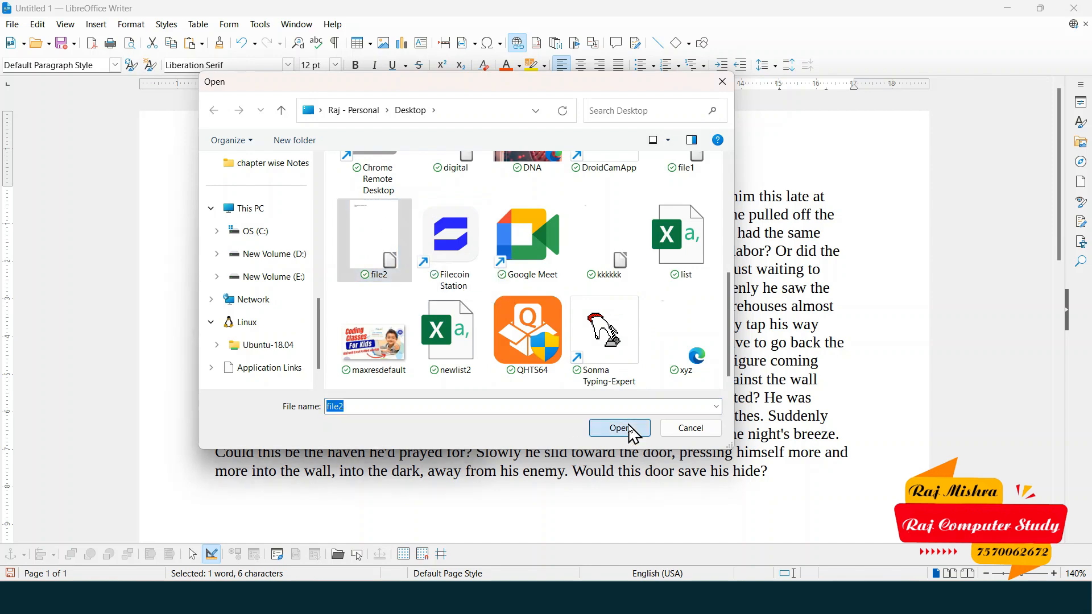
click(343, 427)
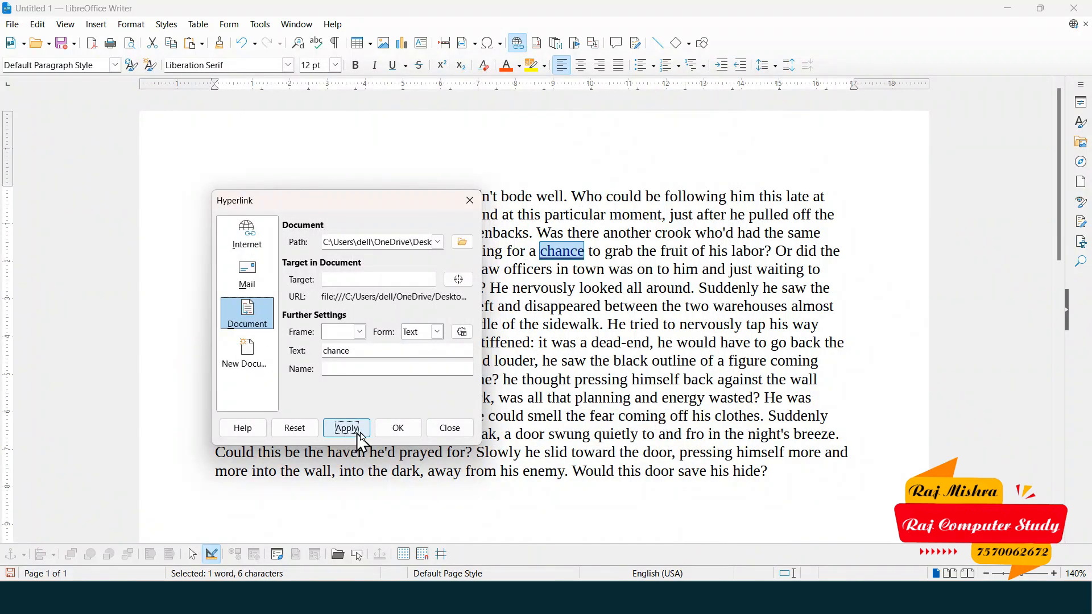
click(397, 428)
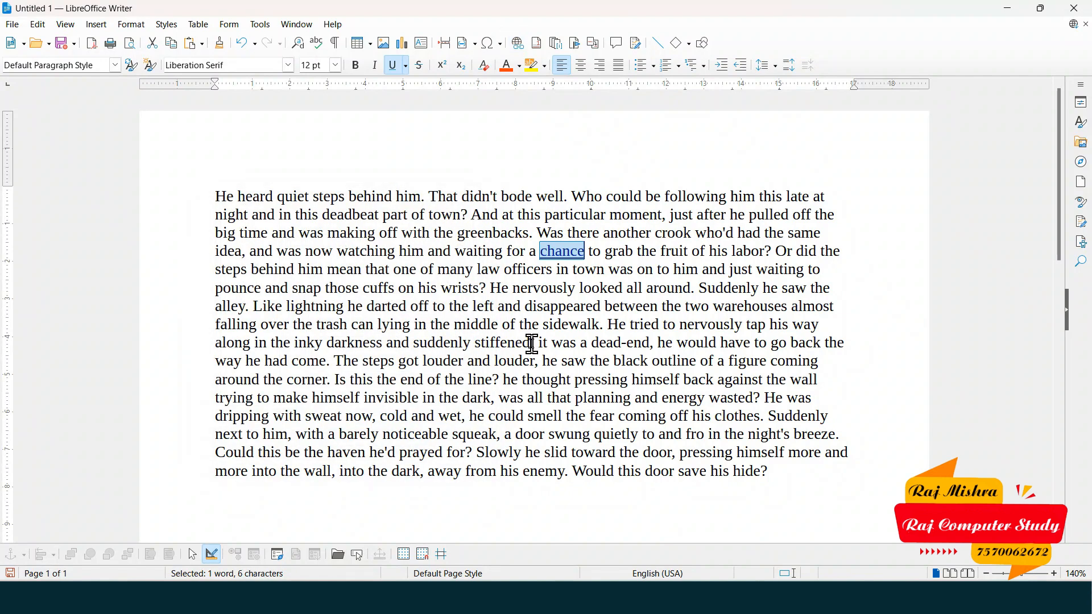
- Follow the 'chance' link to confirm it opens file2, then close file2
click(550, 306)
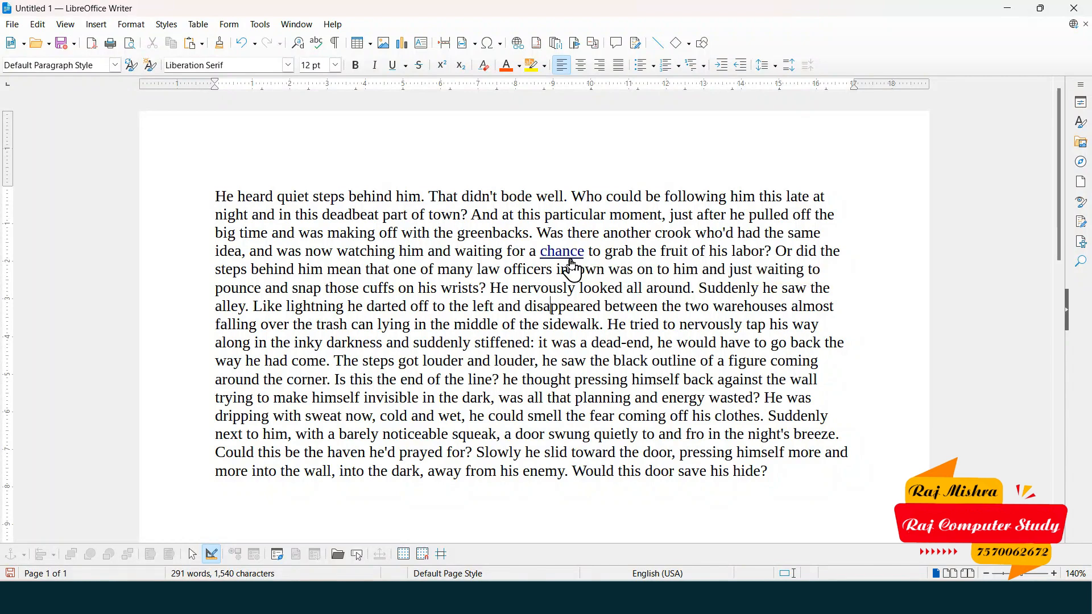
scroll(569, 264, up, 3)
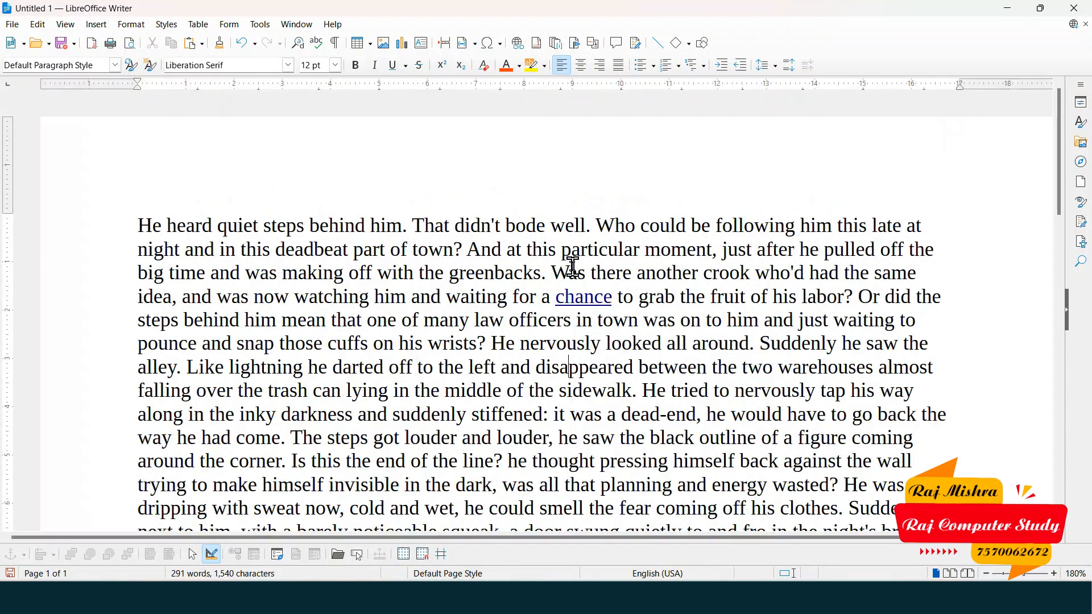
ctrl+click(580, 307)
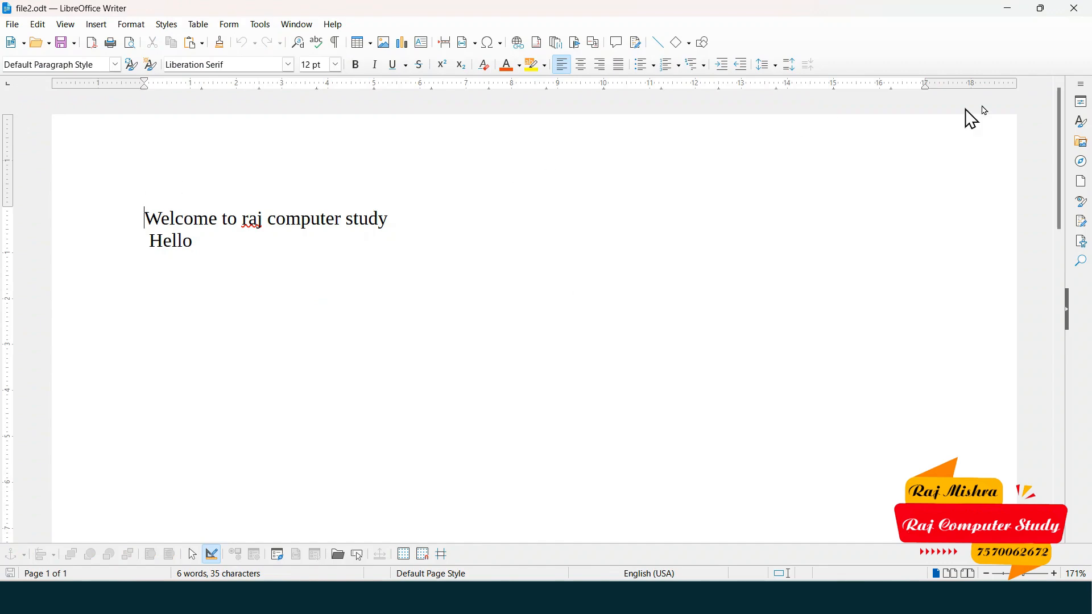
click(1085, 24)
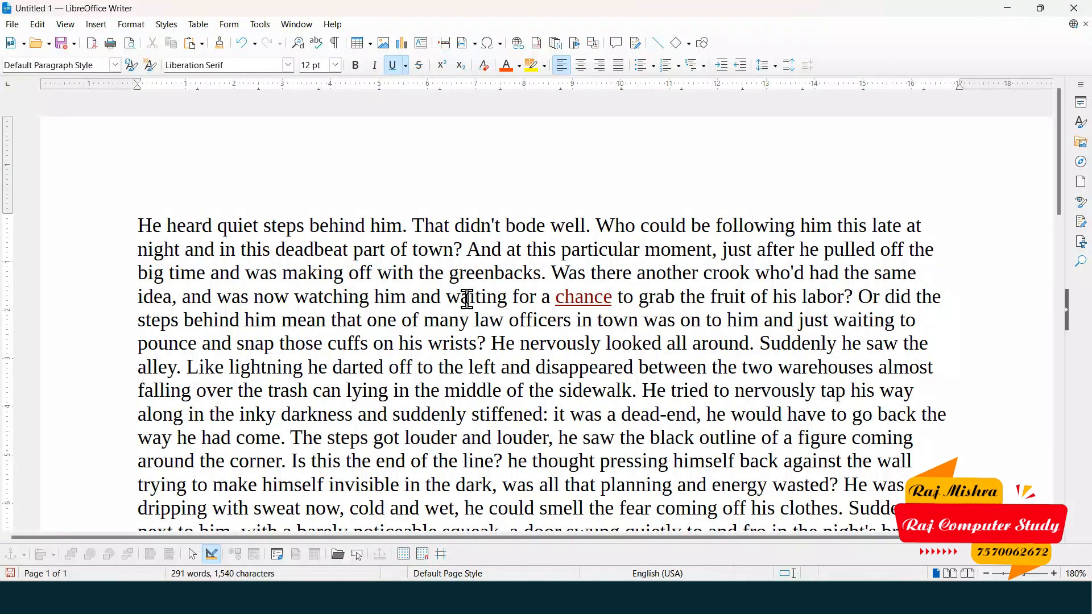
- Link the word 'mean' to the existing document cccc via Ctrl+K
double_click(294, 320)
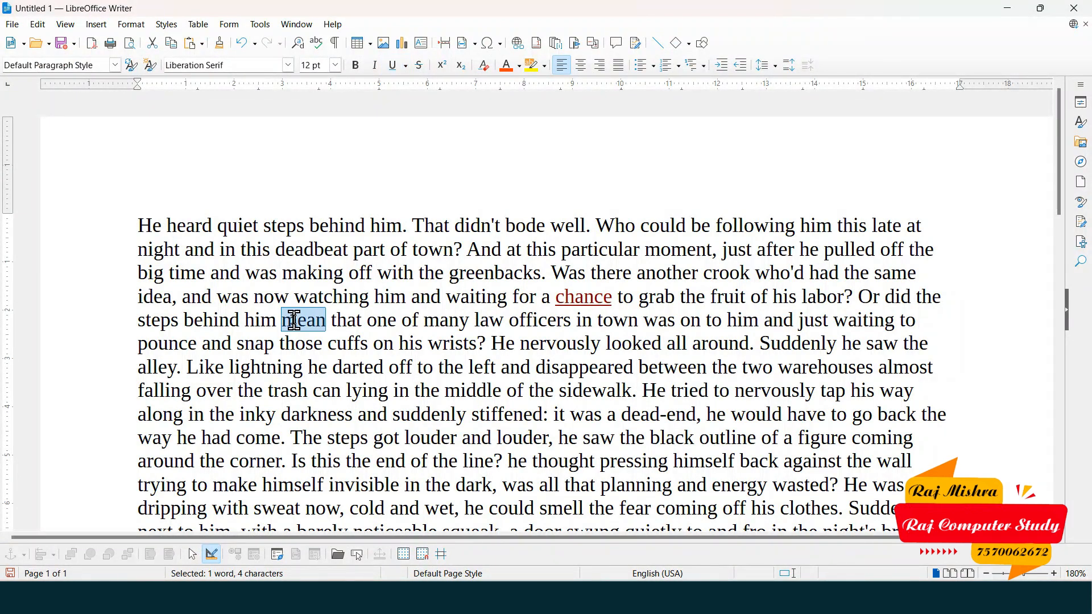
key(ctrl+k)
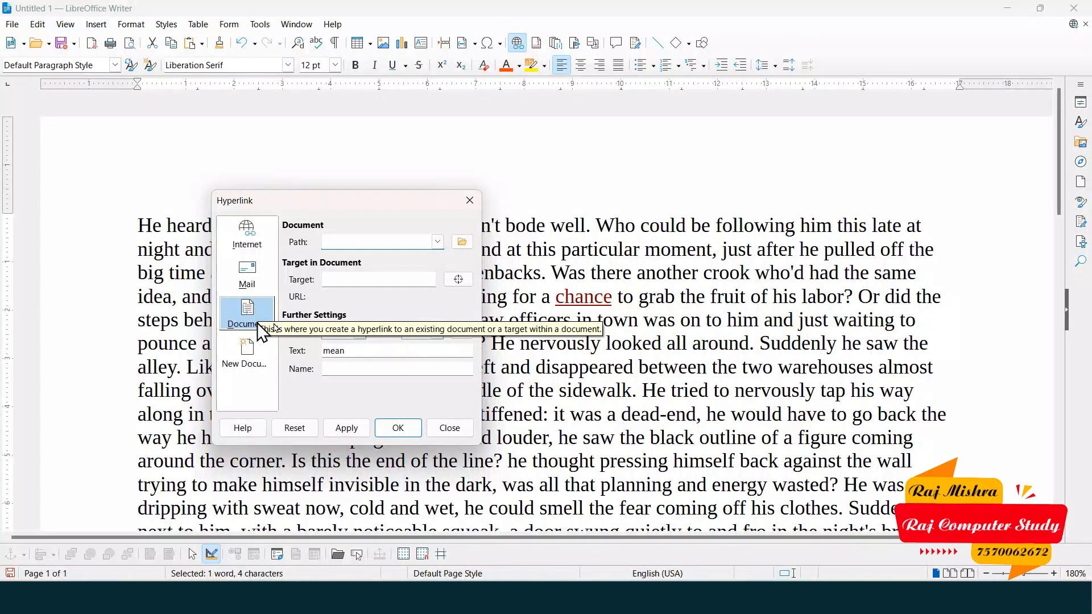
click(462, 241)
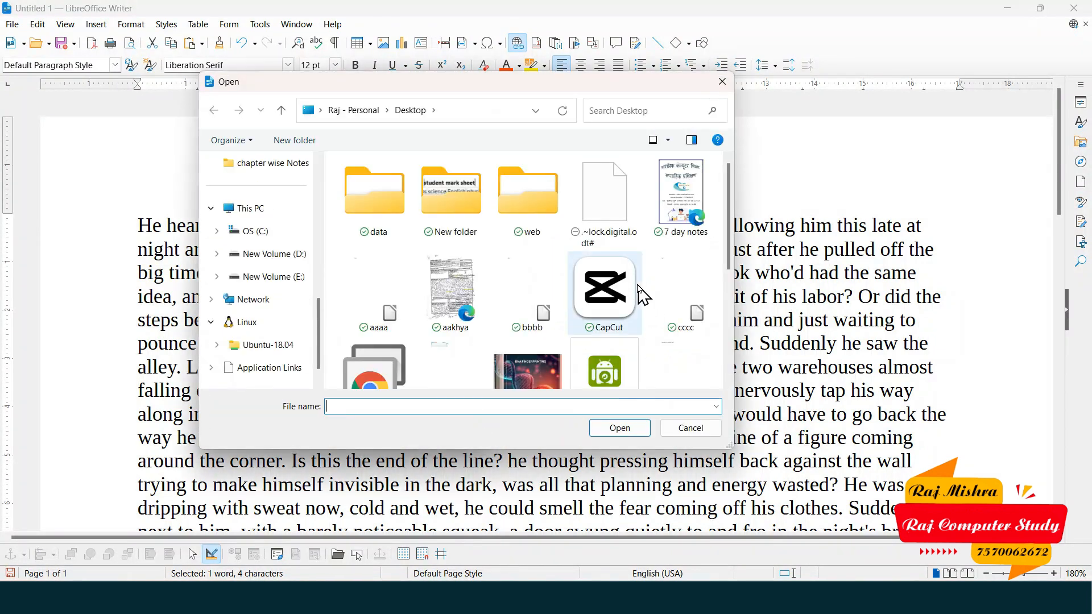
click(684, 310)
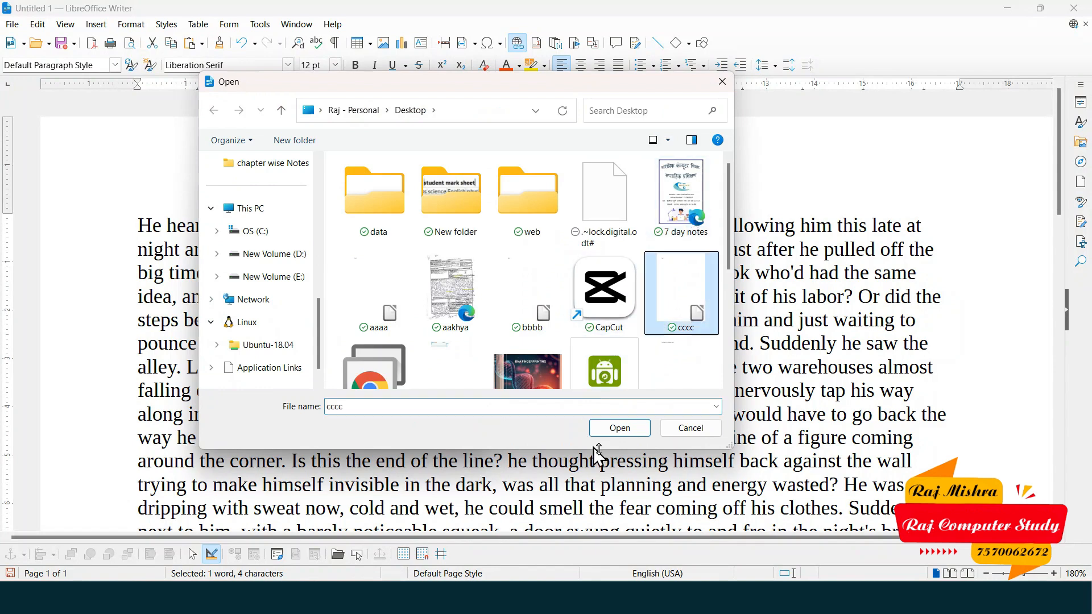
click(620, 429)
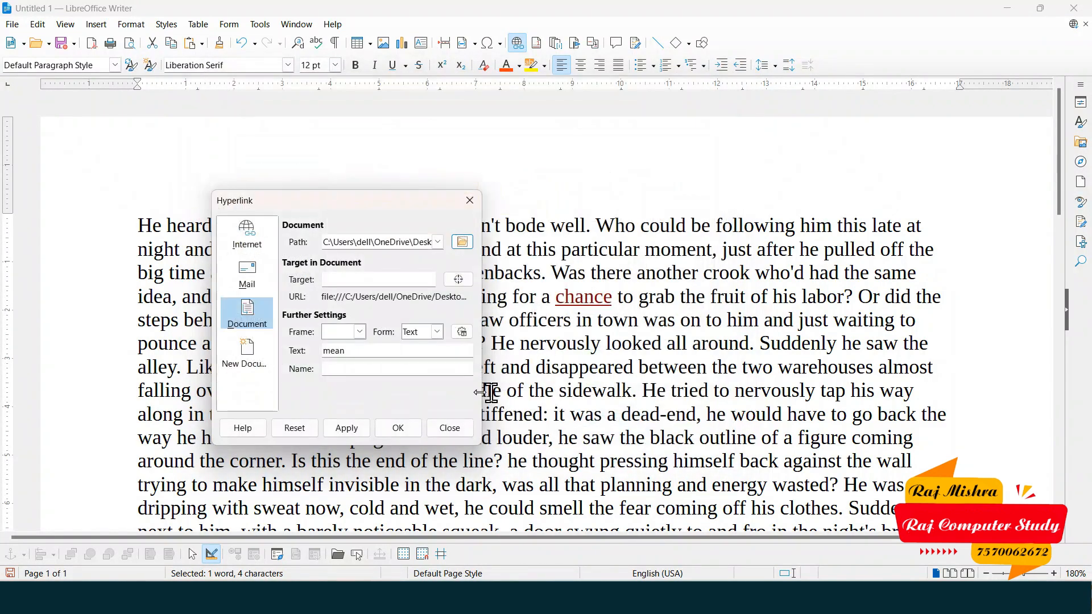
click(346, 429)
click(398, 429)
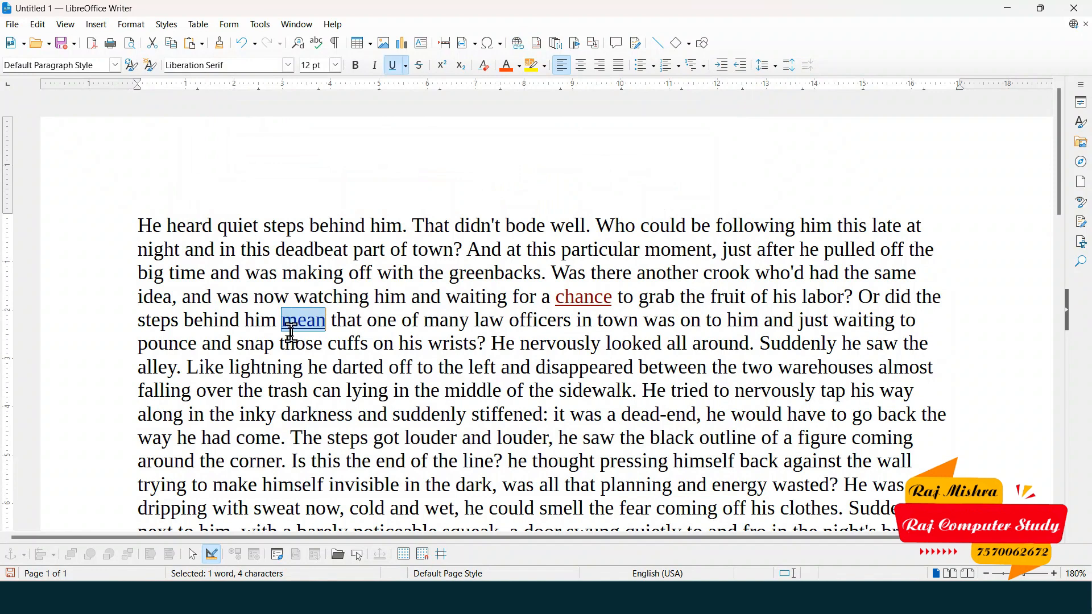
- Follow the 'mean' link to confirm it opens cccc.odt, then close cccc.odt
click(309, 320)
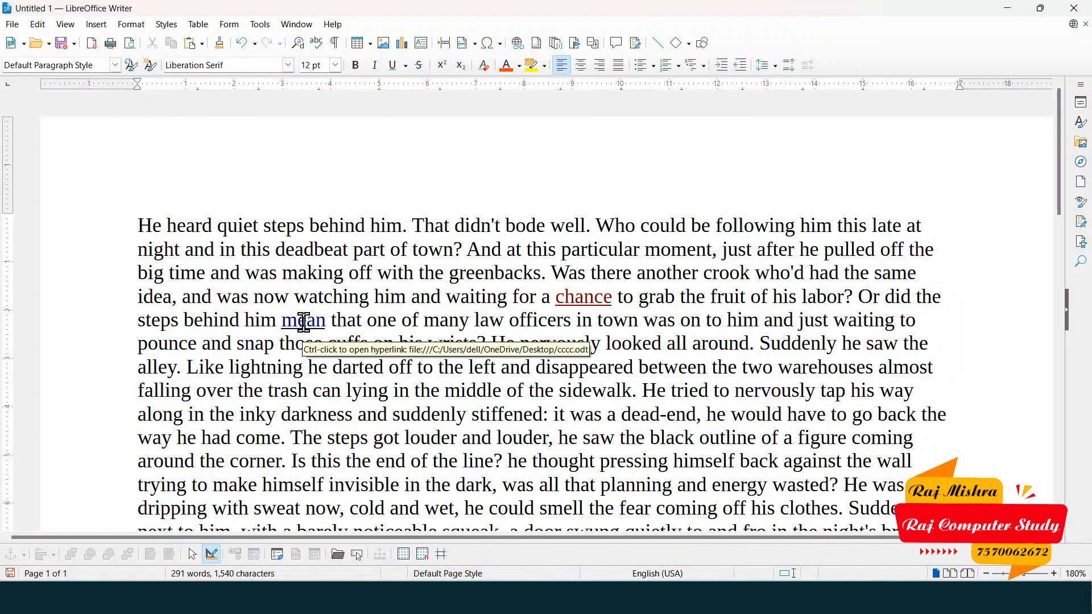
ctrl+click(304, 325)
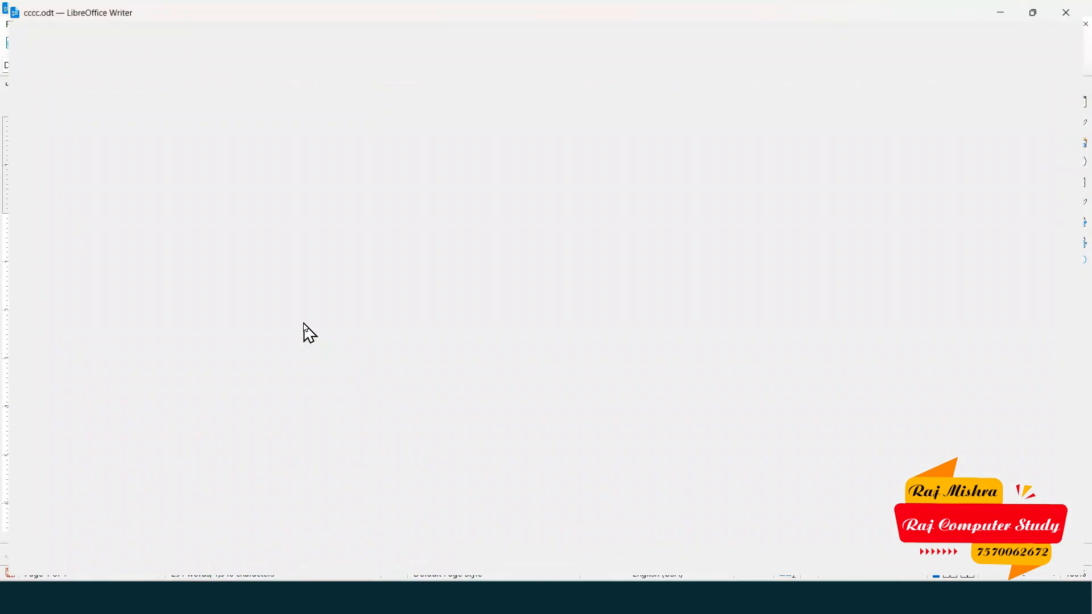
click(1074, 8)
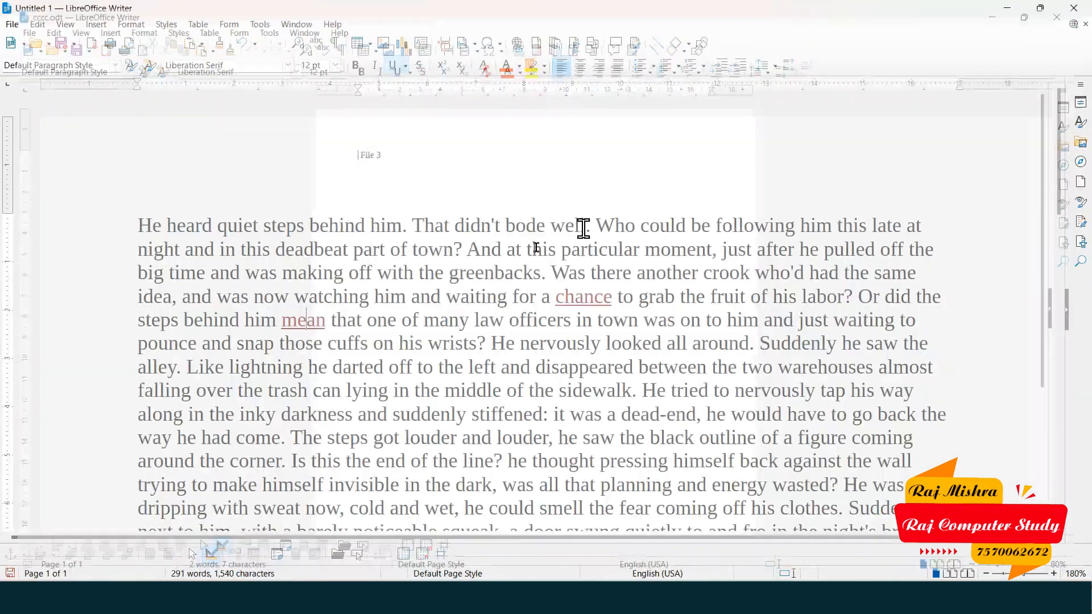
click(37, 25)
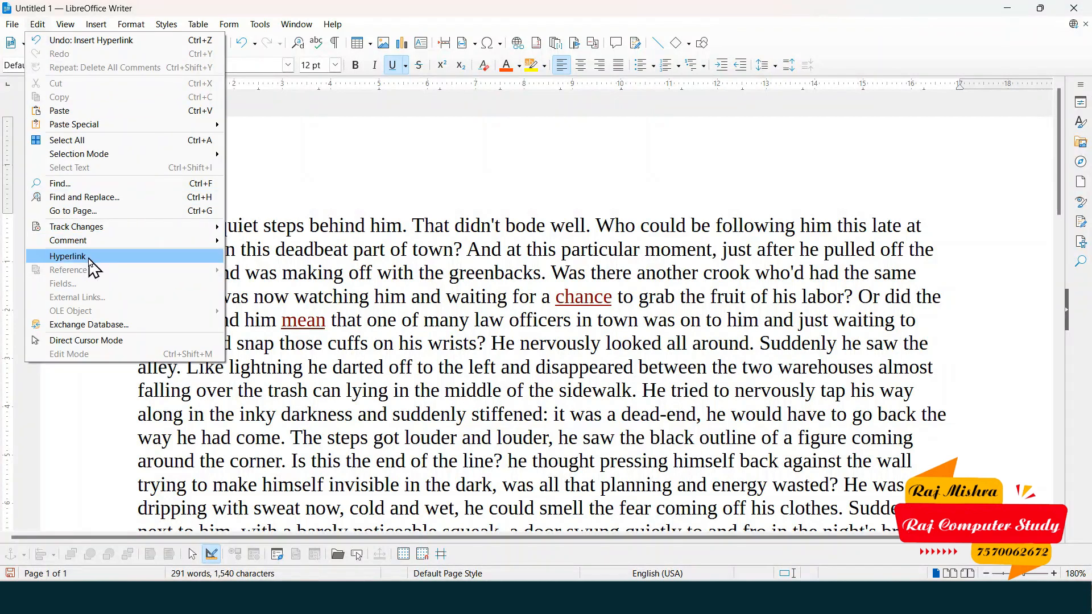
- Delete the linked word 'mean' twice, undoing each time so the text stays unchanged
click(317, 356)
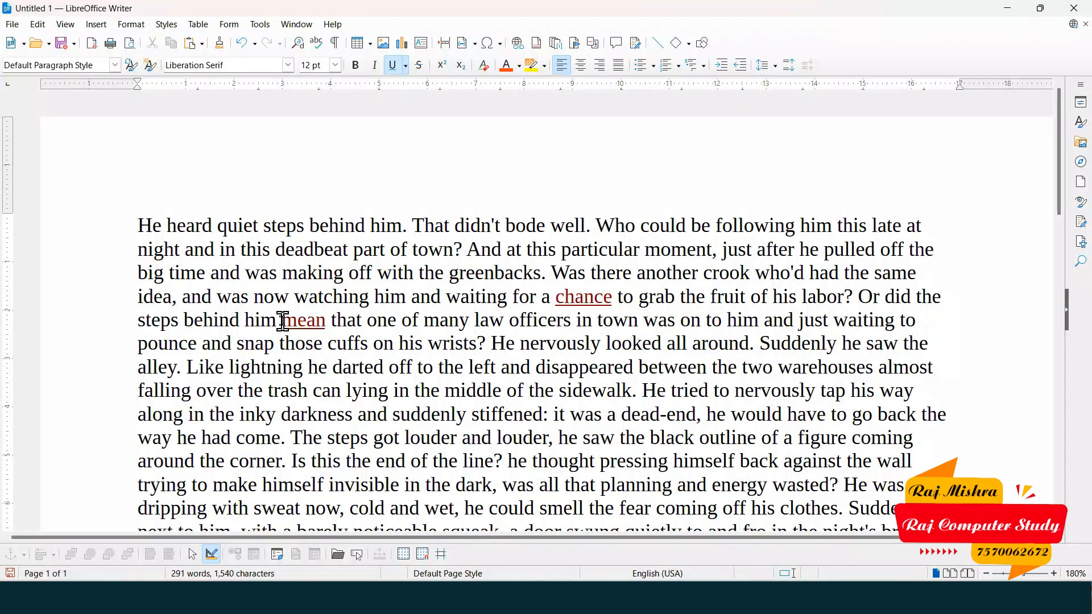
drag(283, 322, 324, 324)
key(Delete)
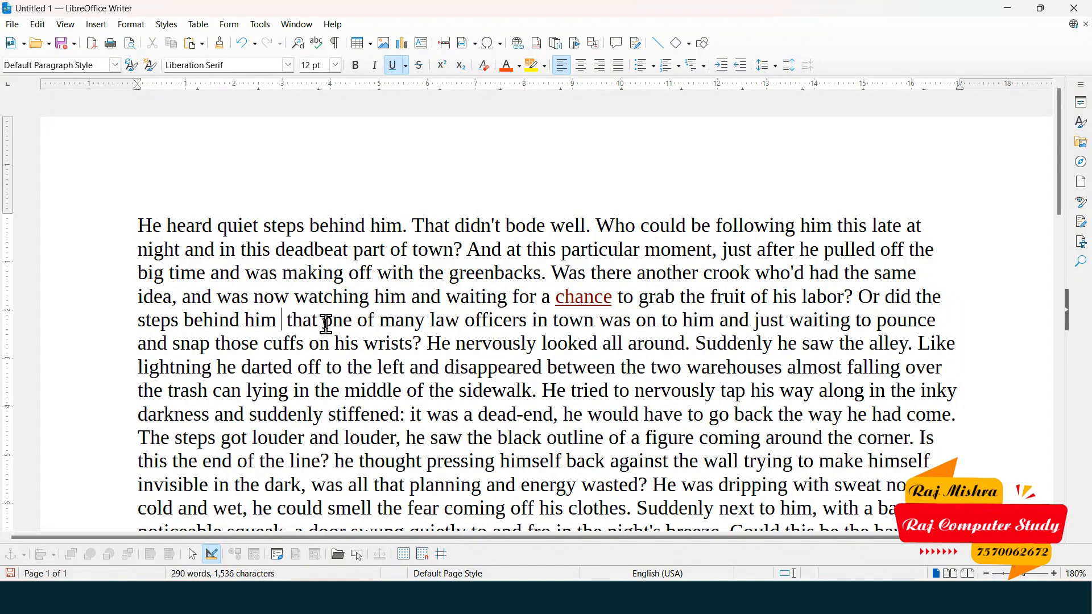
key(ctrl+z)
click(323, 322)
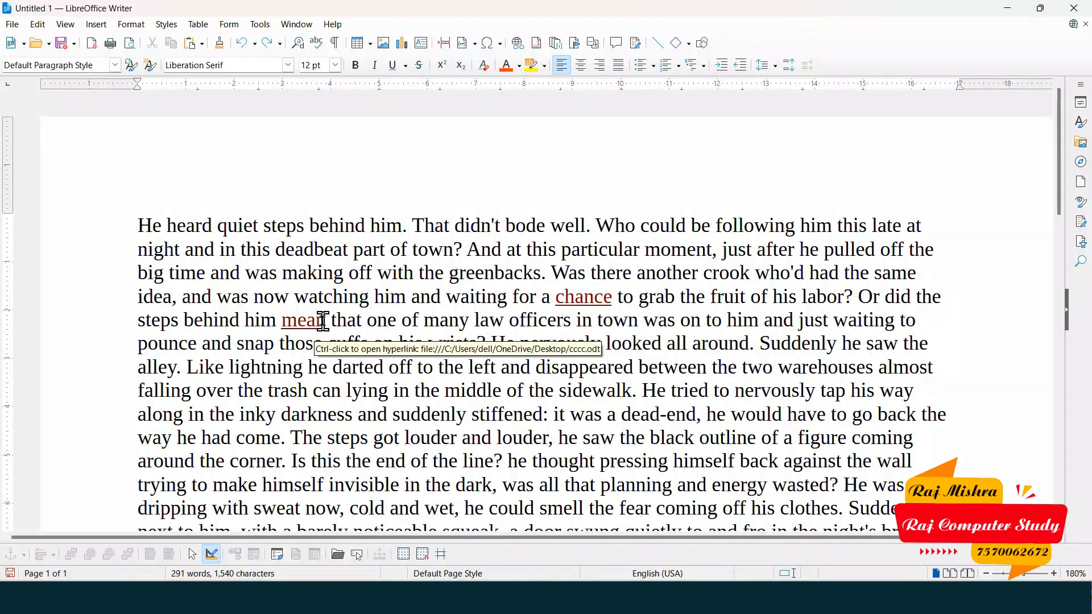
click(285, 322)
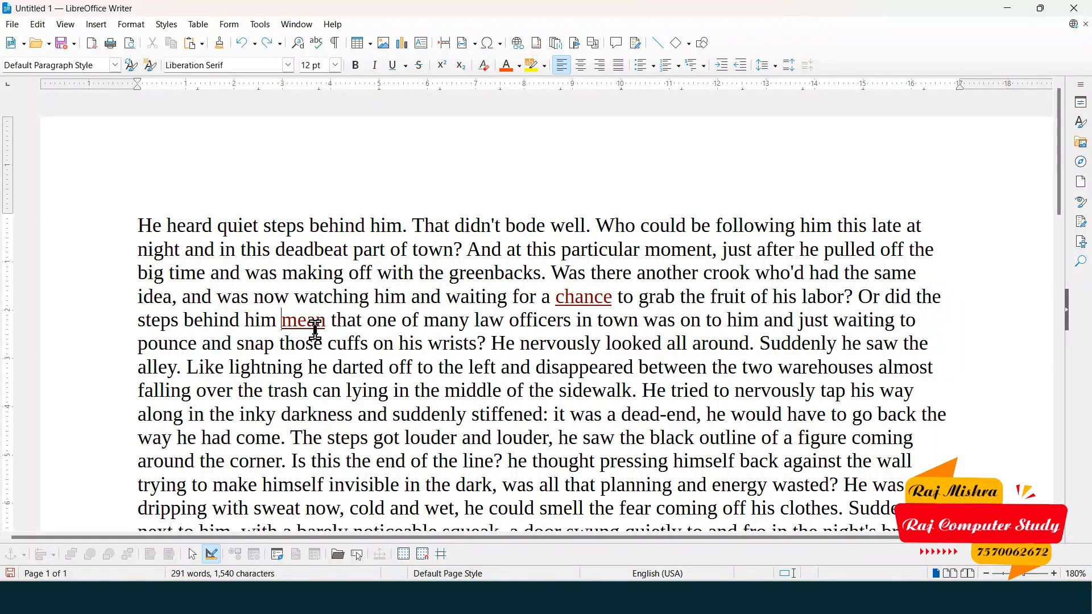
key(ctrl+Delete)
key(ctrl+z)
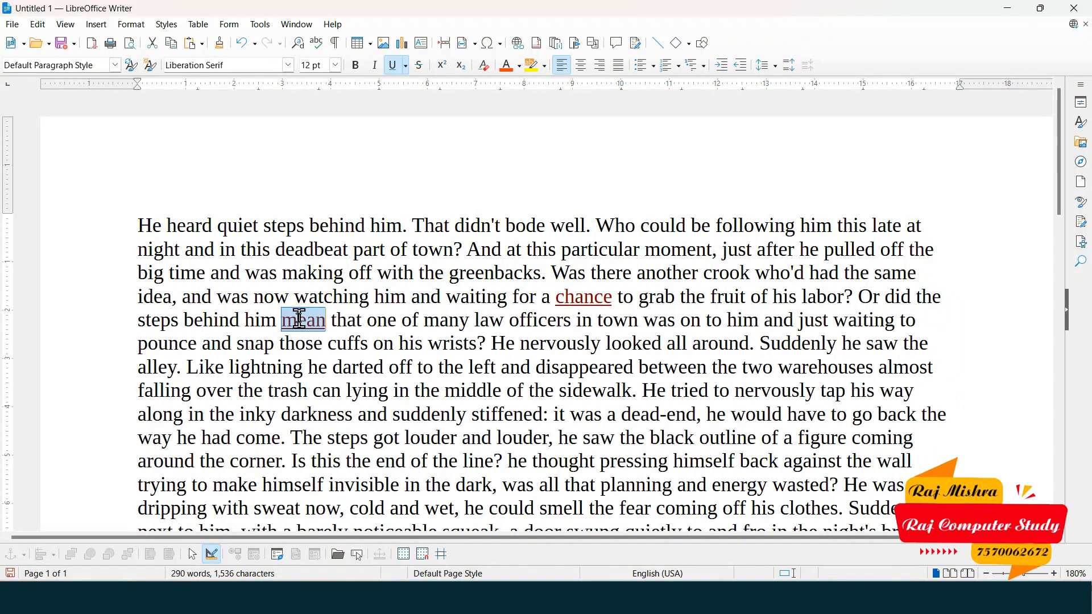
click(300, 318)
- Place the caret in the story and bring up the Edit menu to reach hyperlink editing
click(38, 25)
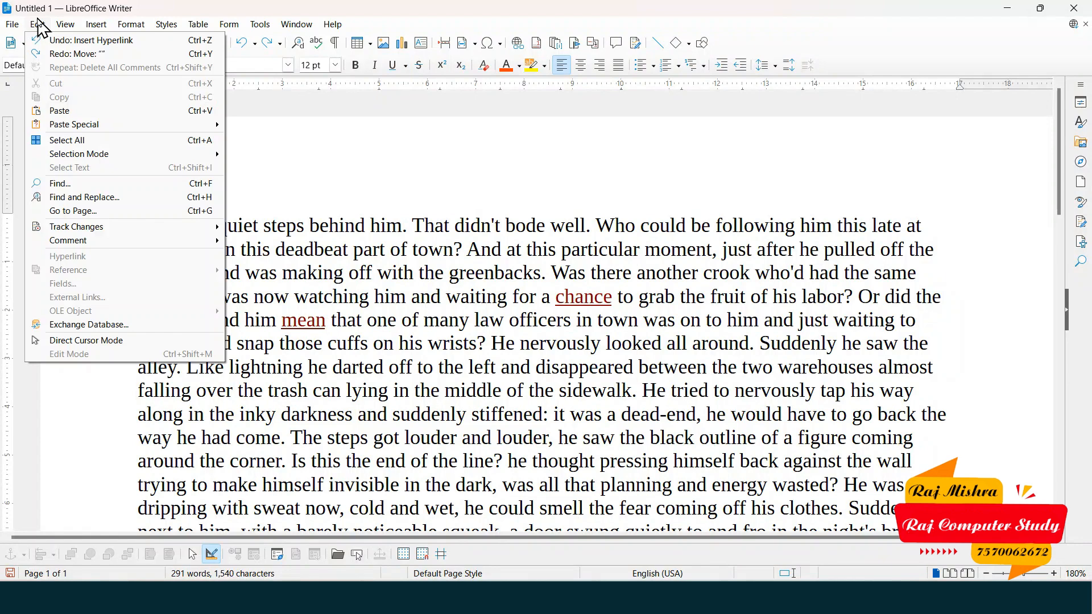
click(389, 403)
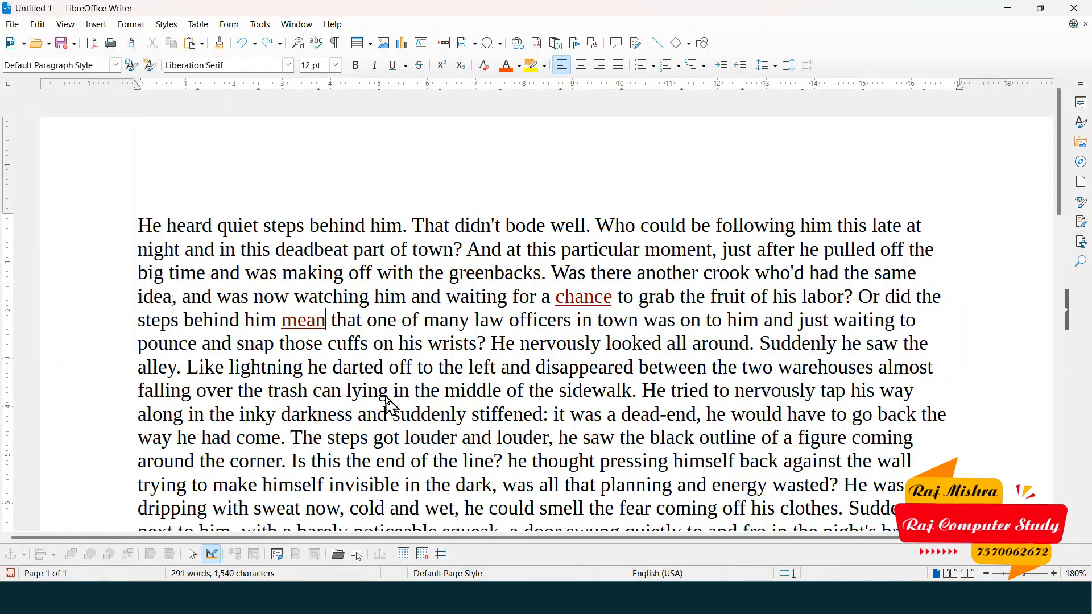
ctrl+scroll(388, 403, up, 4)
scroll(586, 402, down, 3)
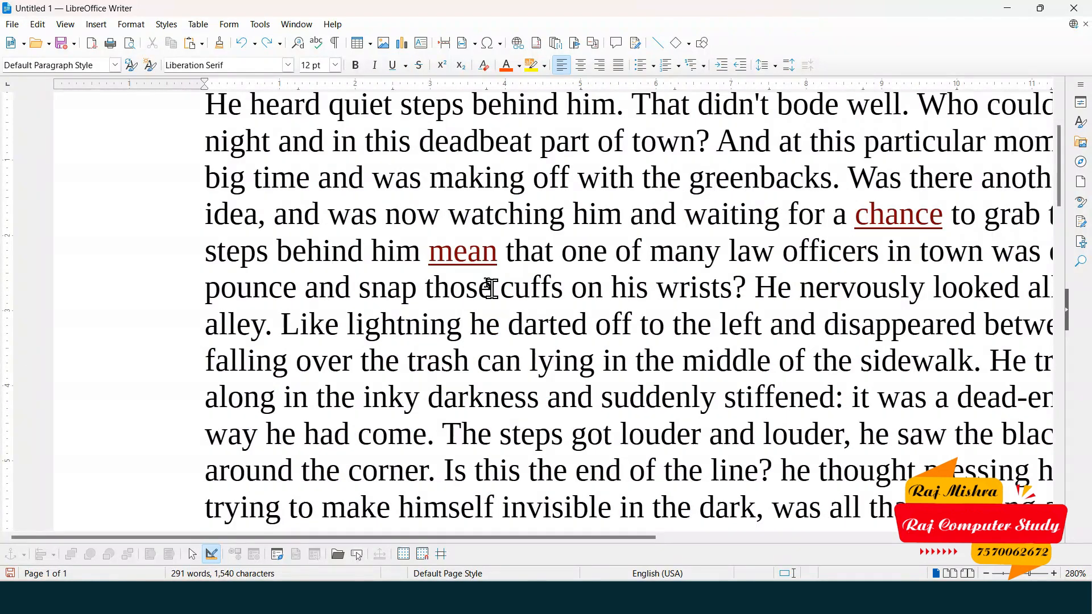
click(458, 254)
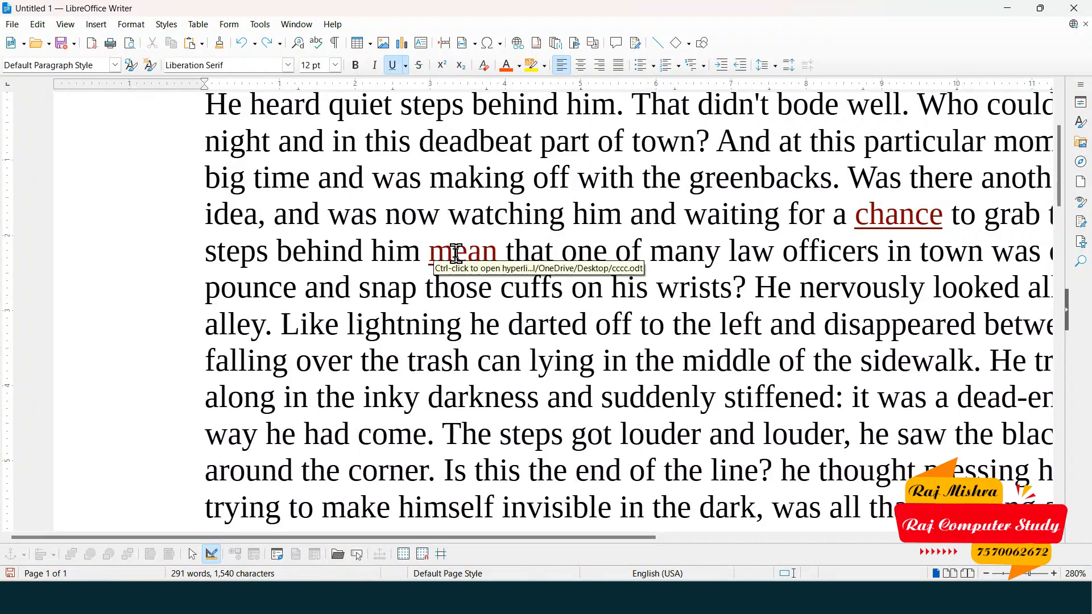
click(518, 333)
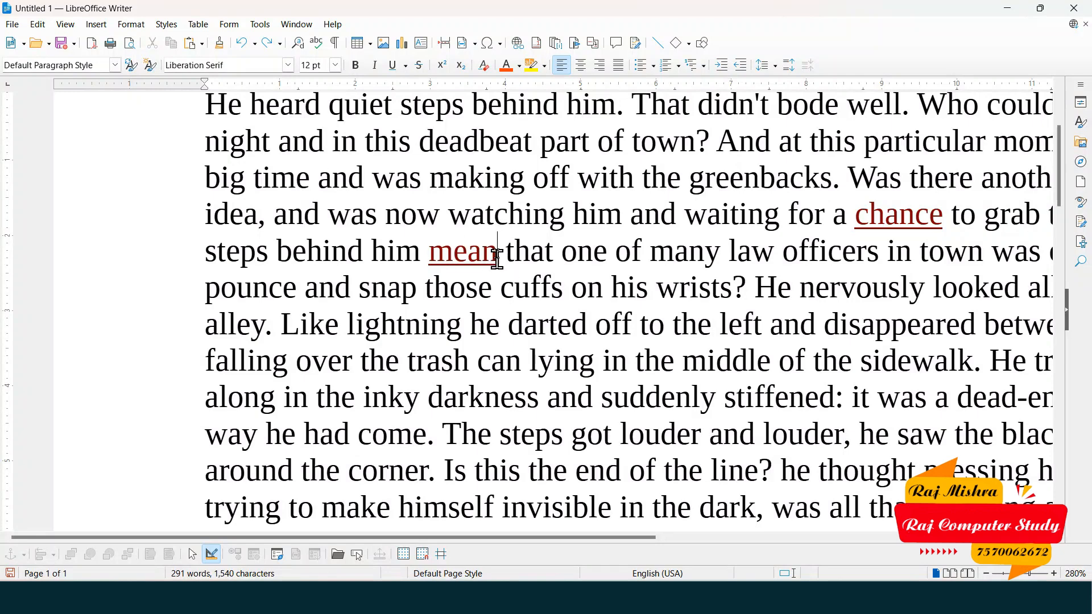
click(45, 26)
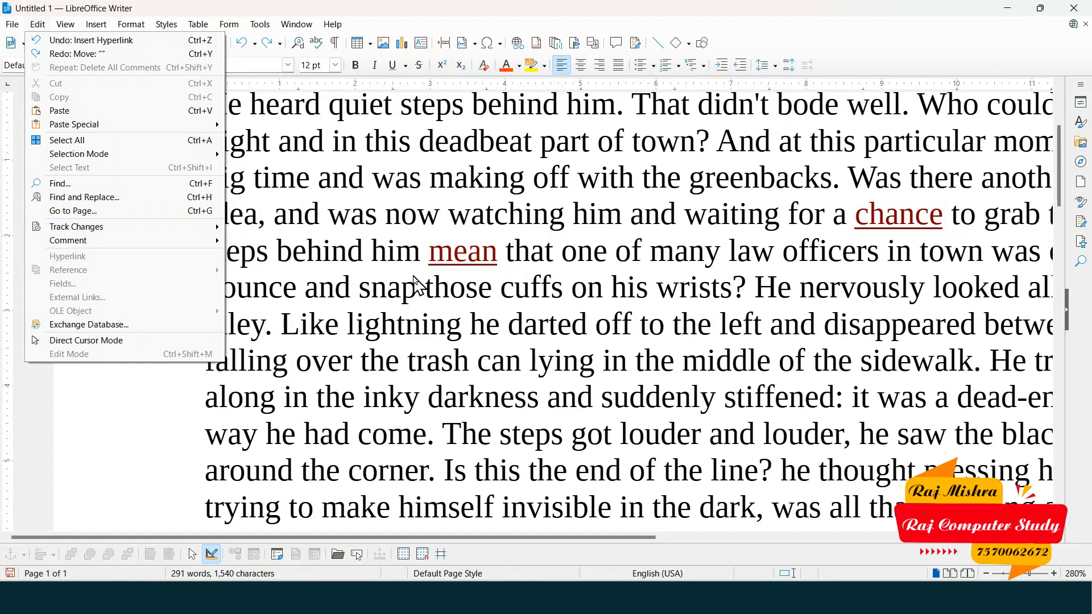
click(498, 255)
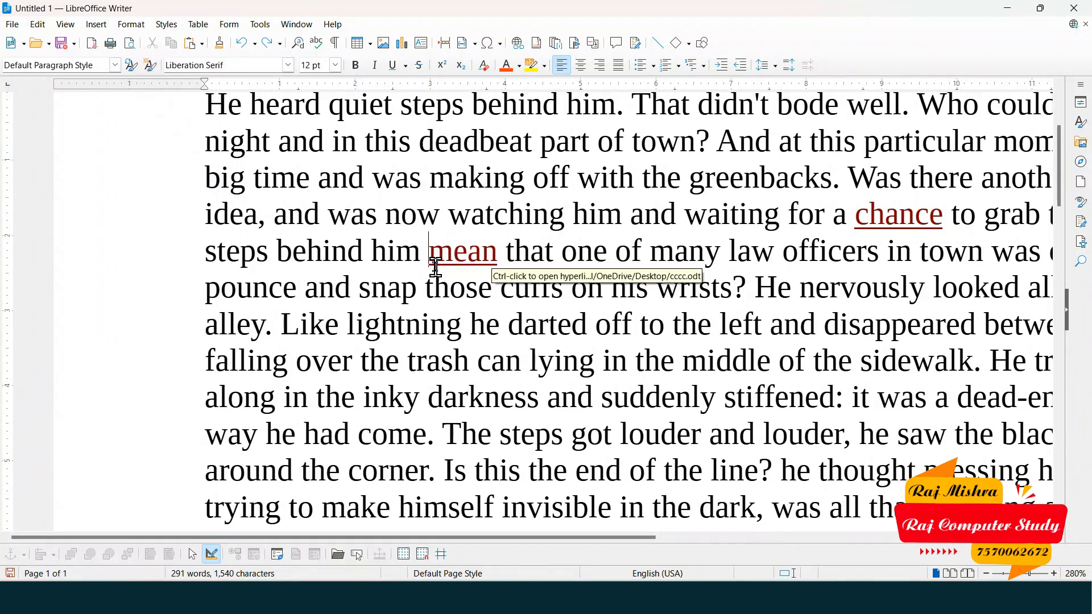
click(38, 24)
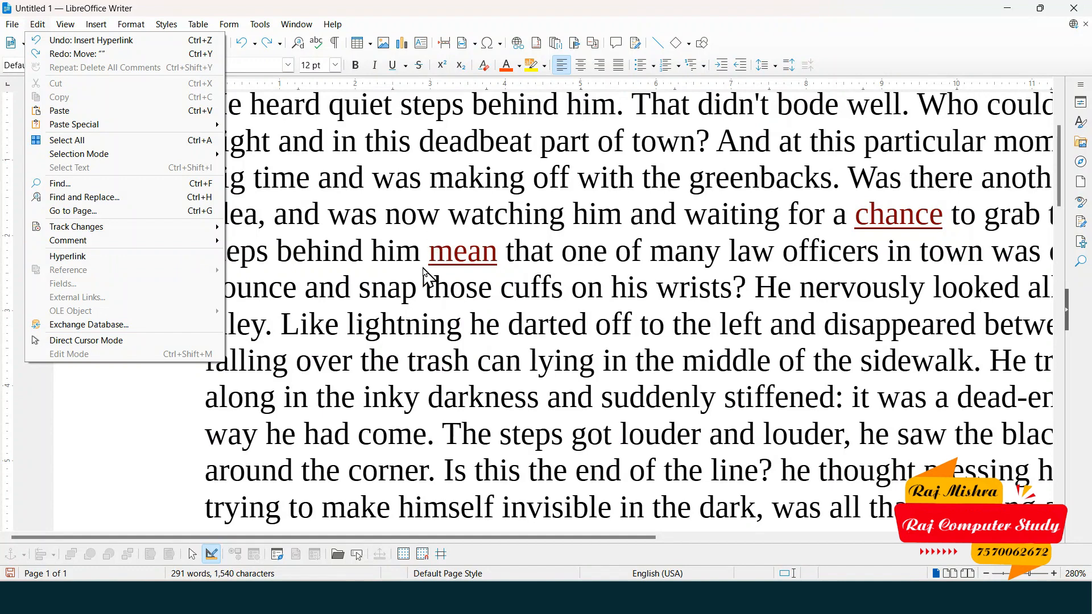
- Link the word 'mean' to the kkkkkk.odt document on the Desktop
click(108, 258)
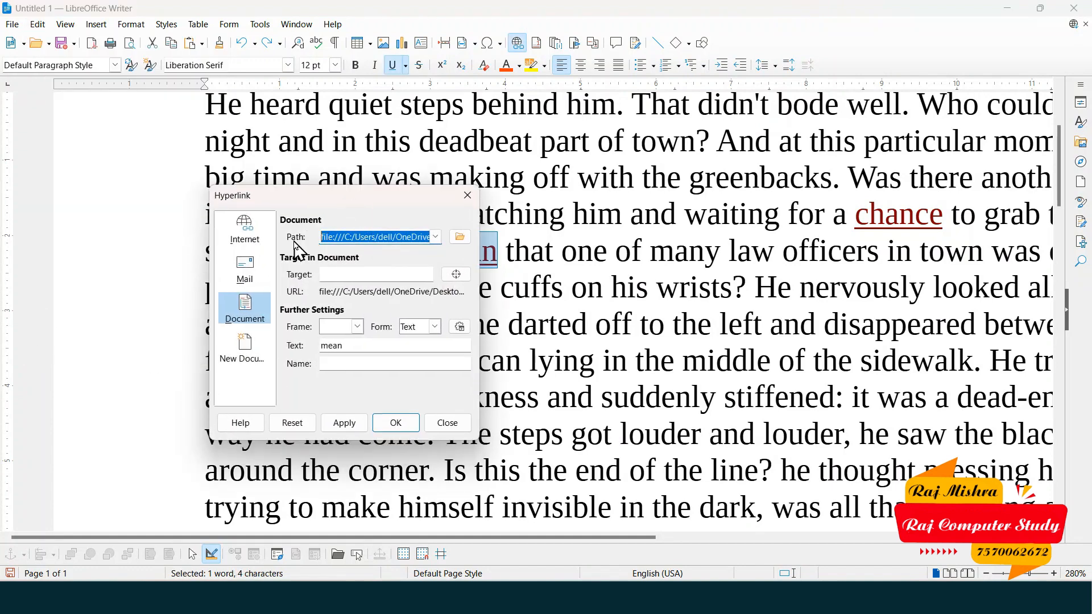
click(460, 236)
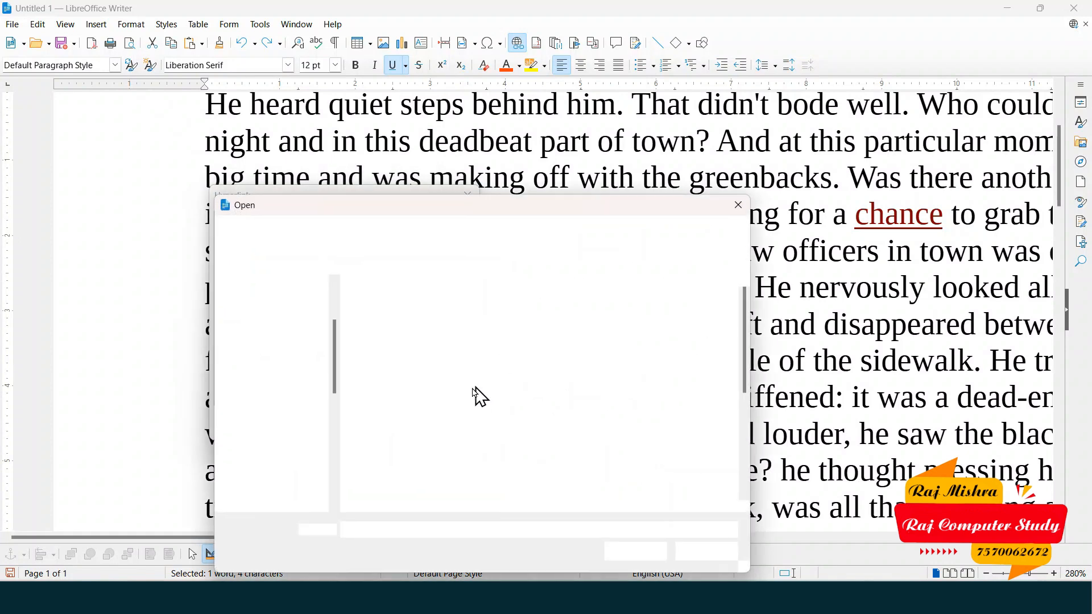
scroll(620, 443, down, 2)
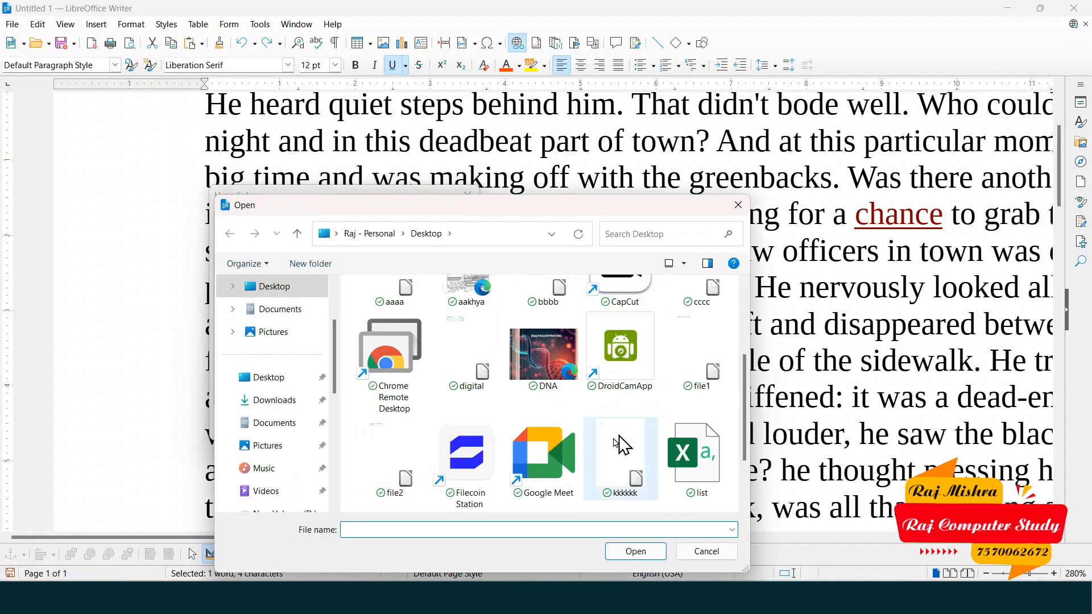
scroll(660, 415, down, 2)
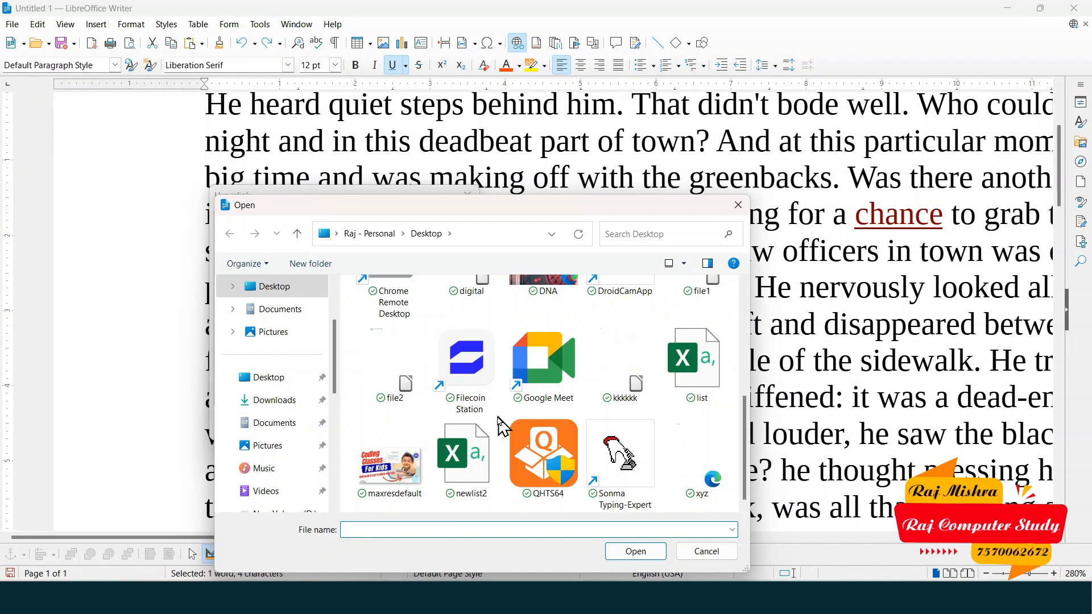
click(620, 359)
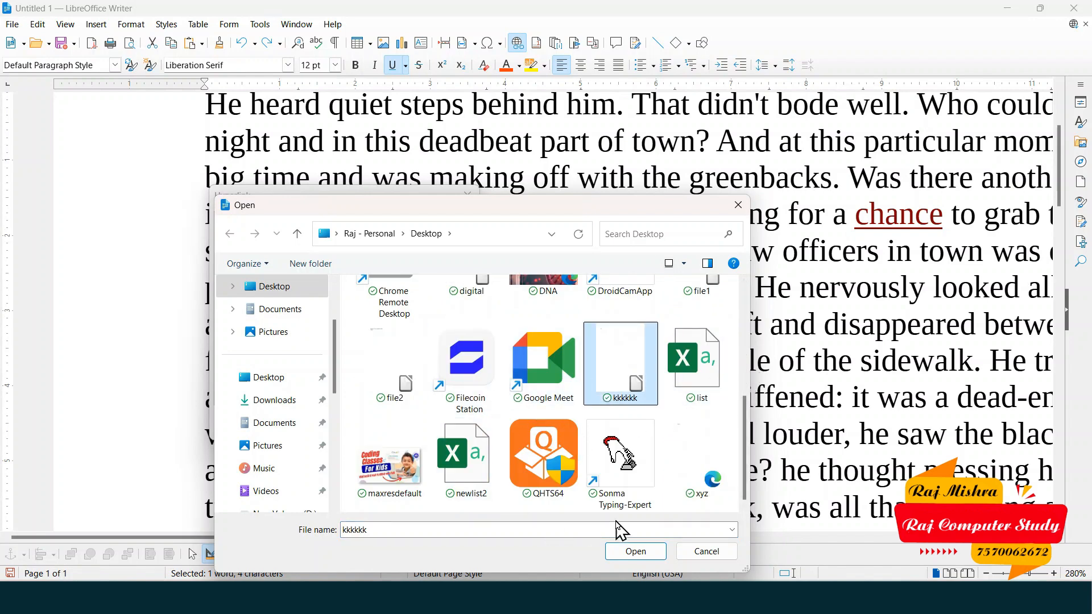
click(638, 553)
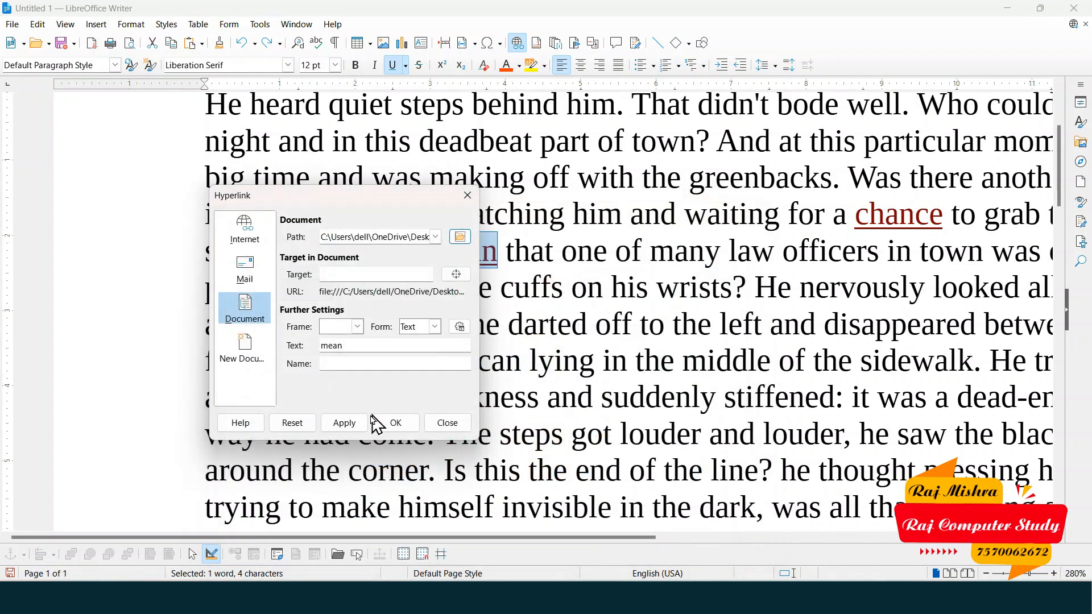
click(397, 423)
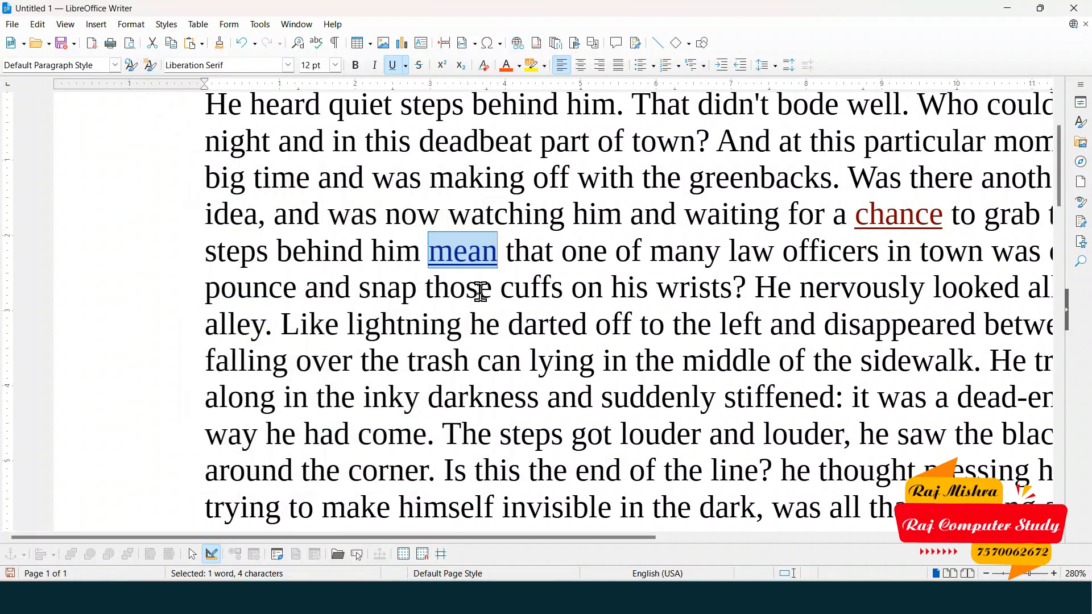
- Ctrl-click 'mean' to confirm kkkkkk.odt opens, then close that document
click(479, 259)
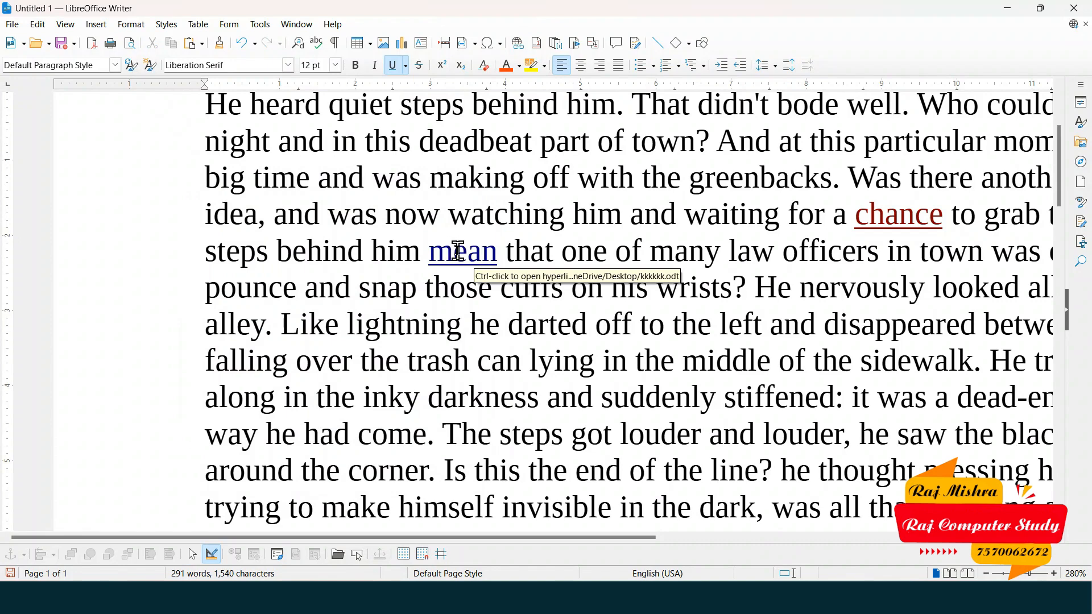
scroll(456, 256, down, 3)
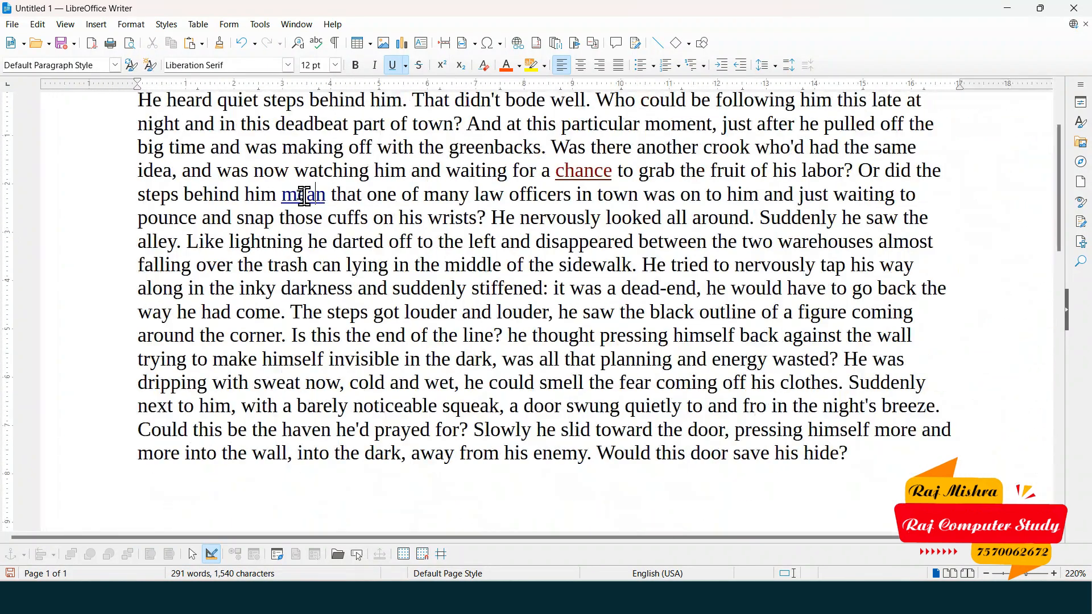
ctrl+click(309, 204)
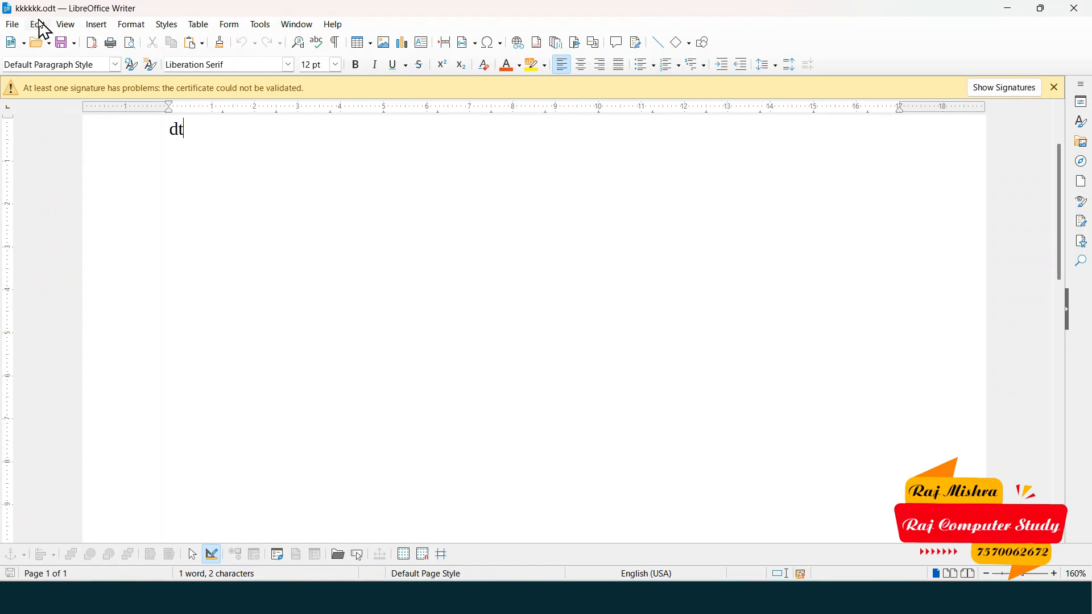
click(1077, 8)
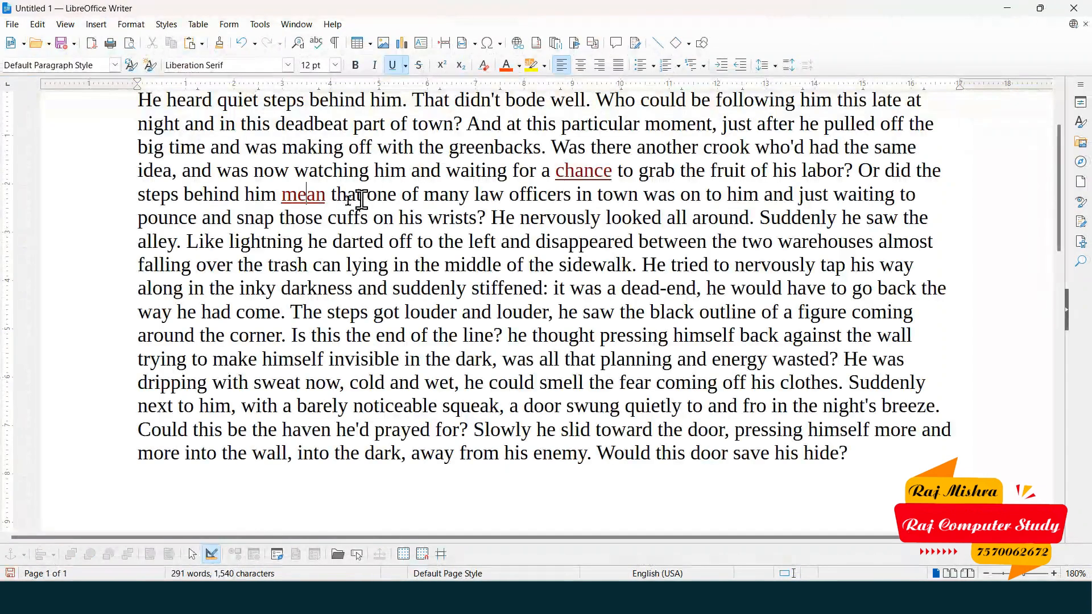
click(37, 24)
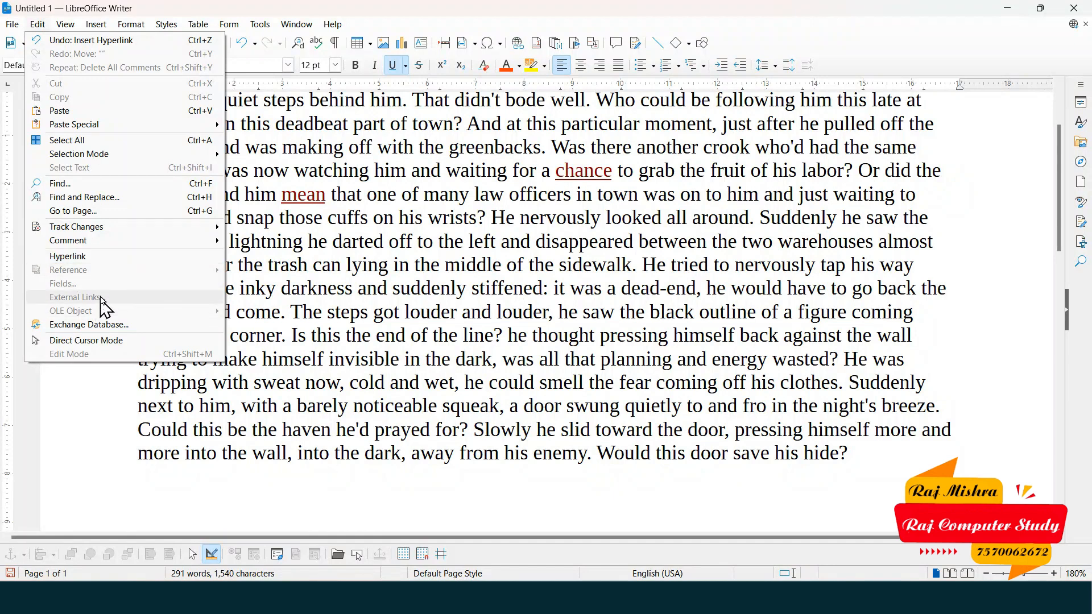
click(500, 297)
scroll(273, 364, down, 3)
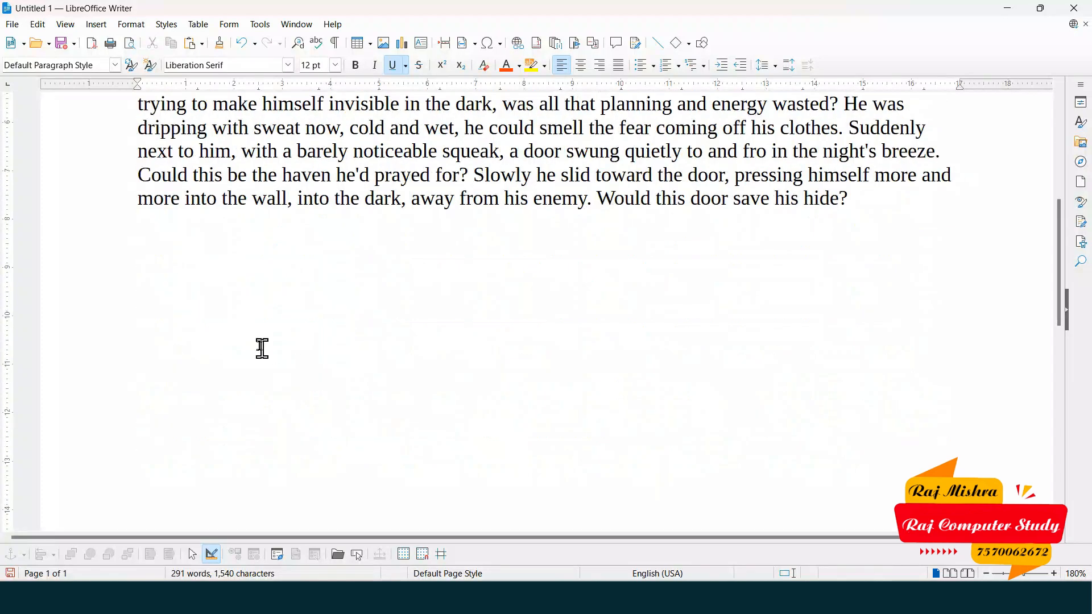
scroll(256, 341, up, 4)
scroll(245, 422, down, 5)
click(97, 25)
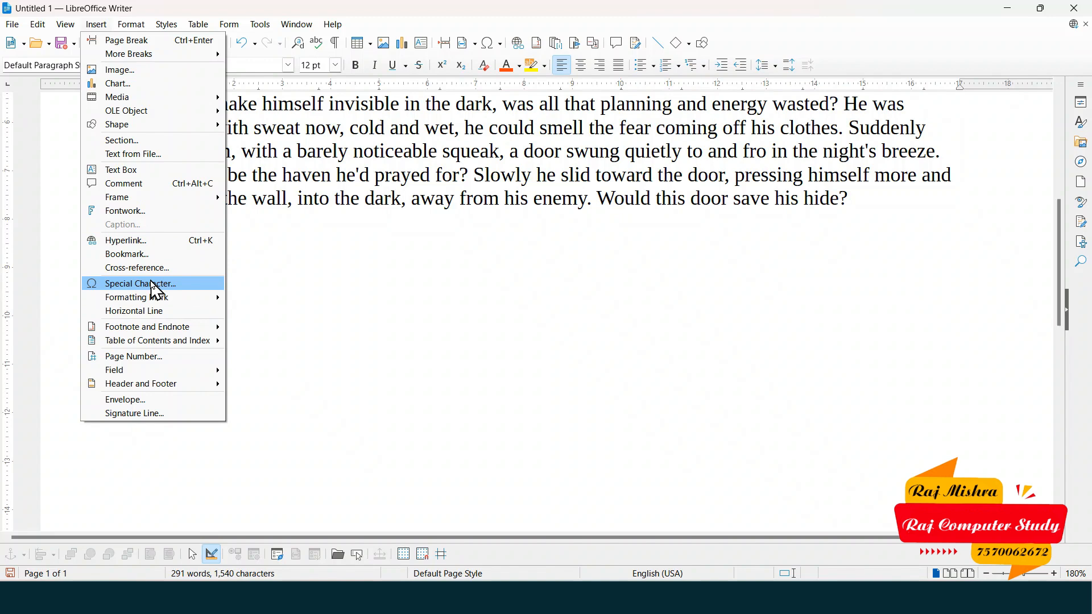
mouse_move(152, 303)
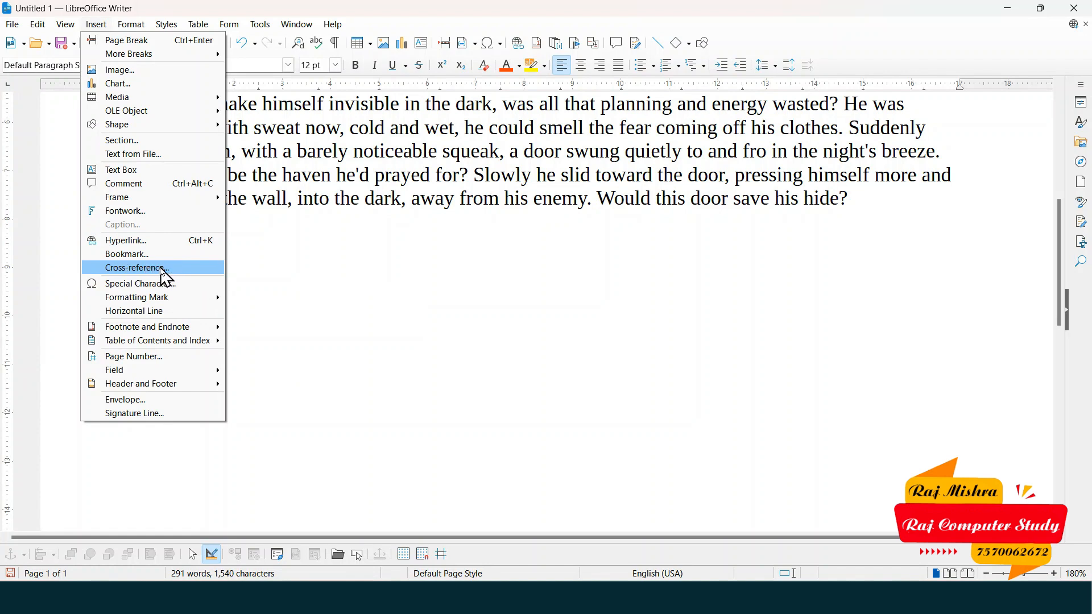
mouse_move(176, 332)
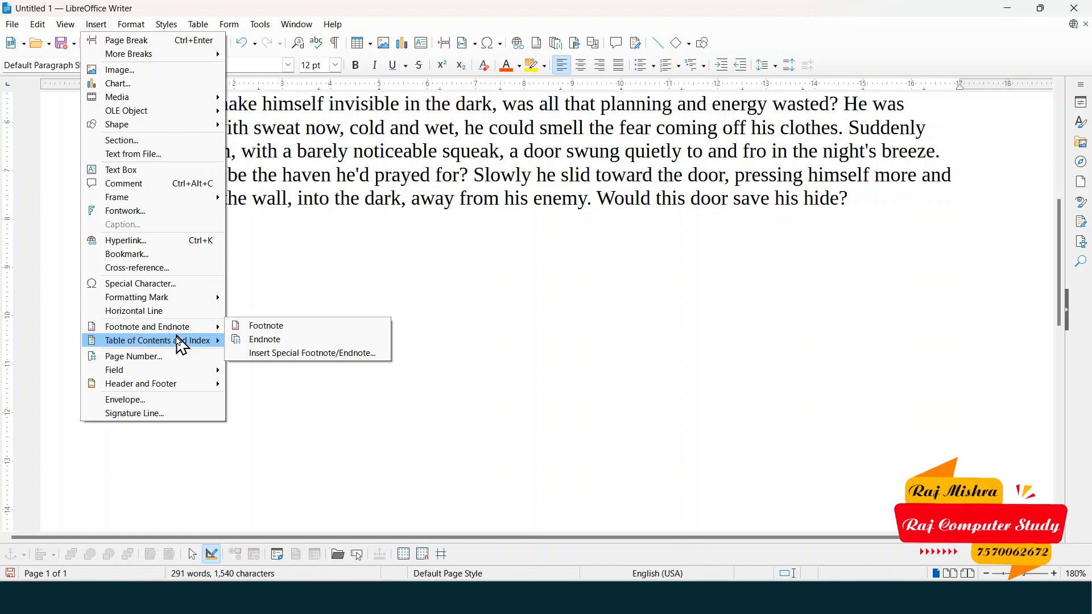
mouse_move(67, 24)
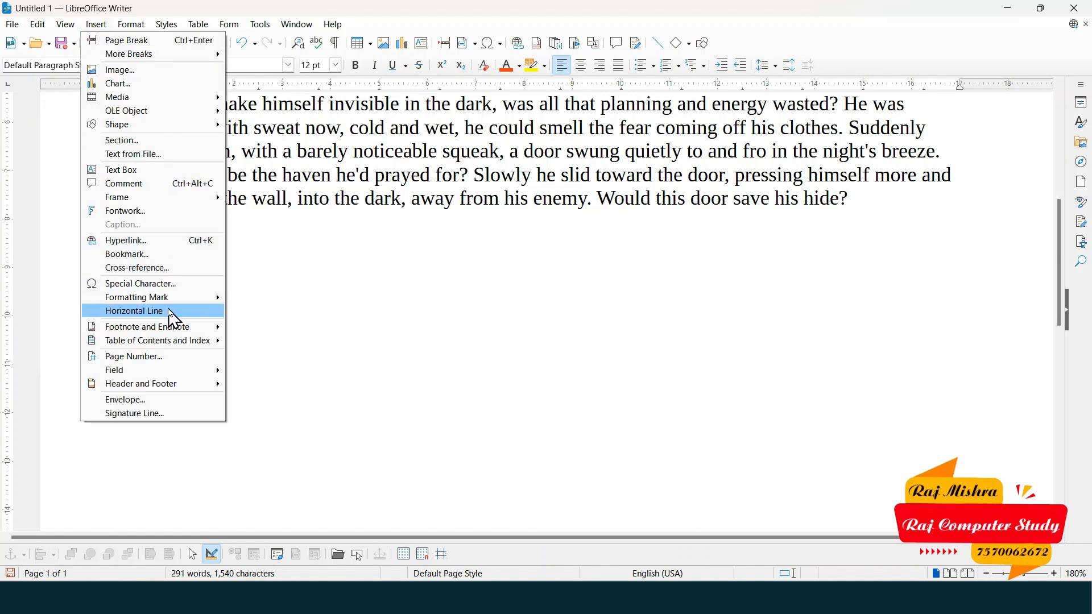
mouse_move(144, 25)
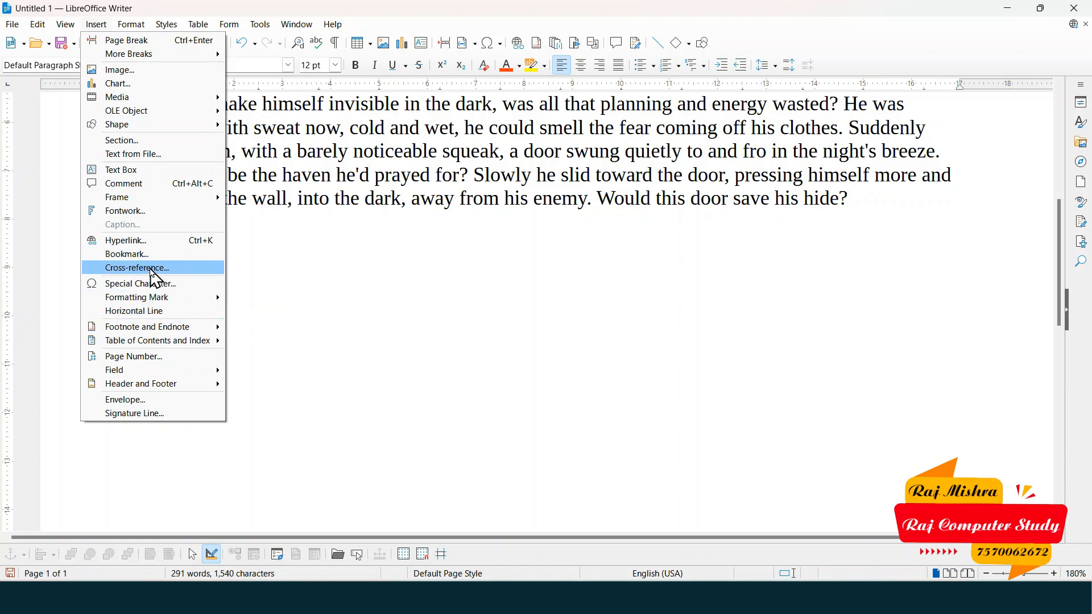
click(354, 259)
- Push the story onto a new second page with a page break before it
scroll(356, 256, up, 6)
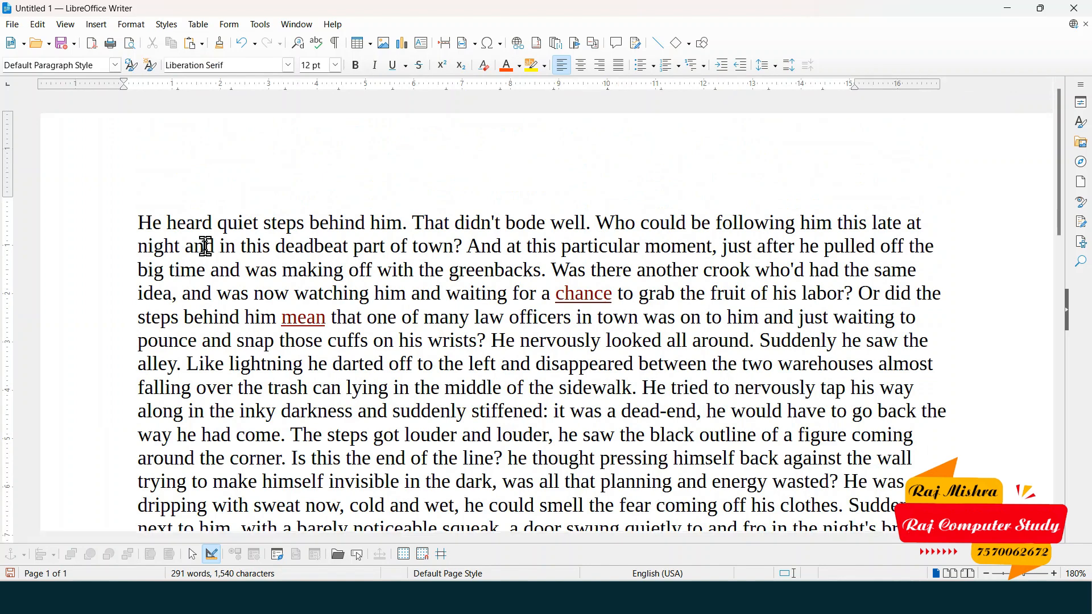
scroll(206, 246, down, 2)
scroll(253, 233, down, 2)
scroll(252, 232, down, 1)
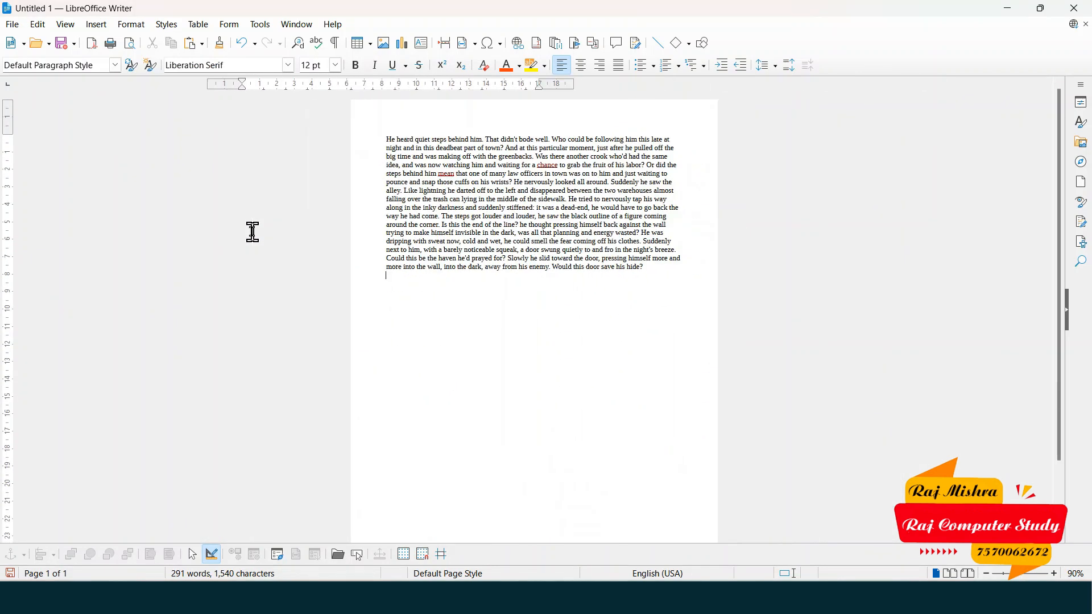
scroll(412, 188, up, 2)
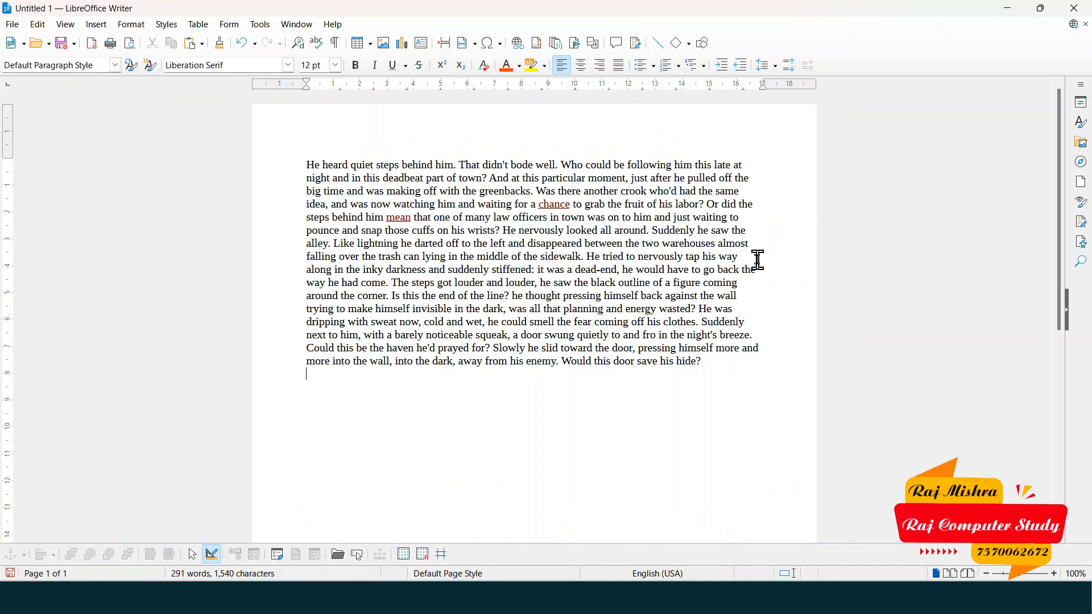
click(306, 165)
key(ctrl+Return)
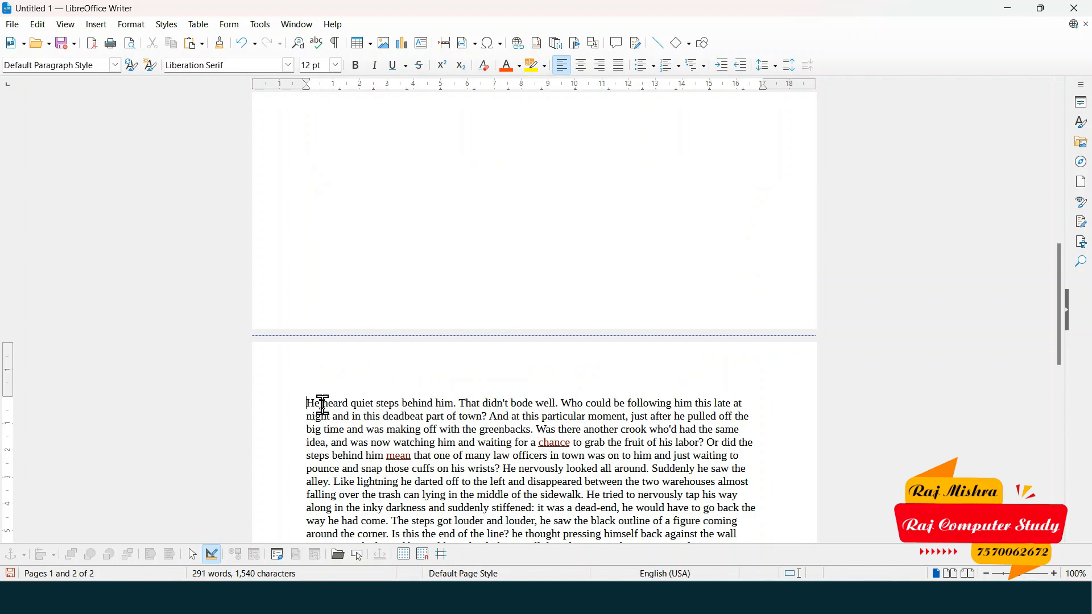
- Add a 'Computer' line above the story and style it as Heading 1
key(Return)
key(Return)
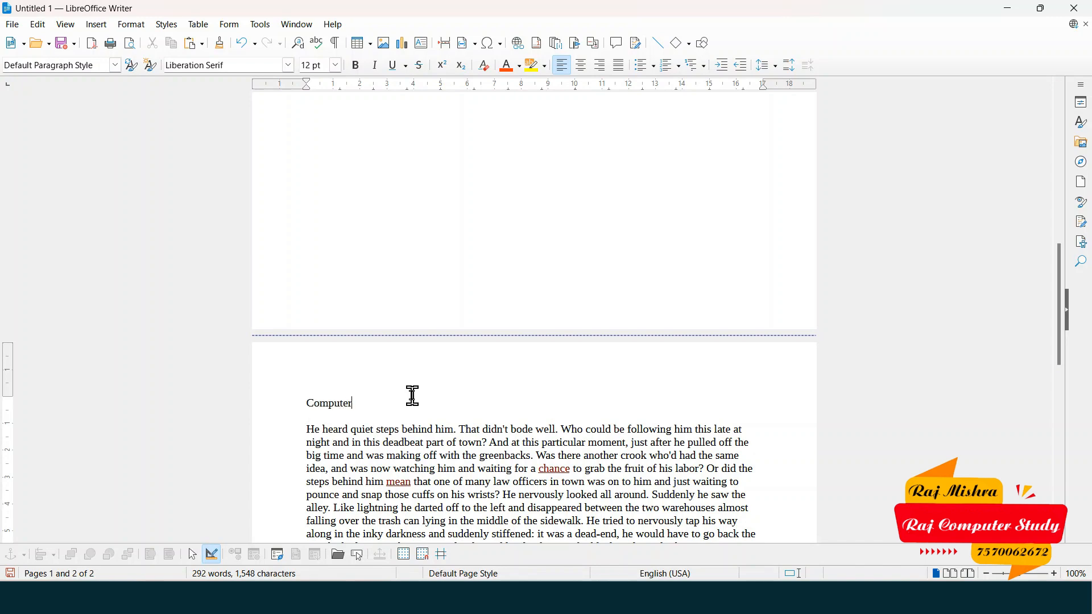
drag(300, 405, 360, 404)
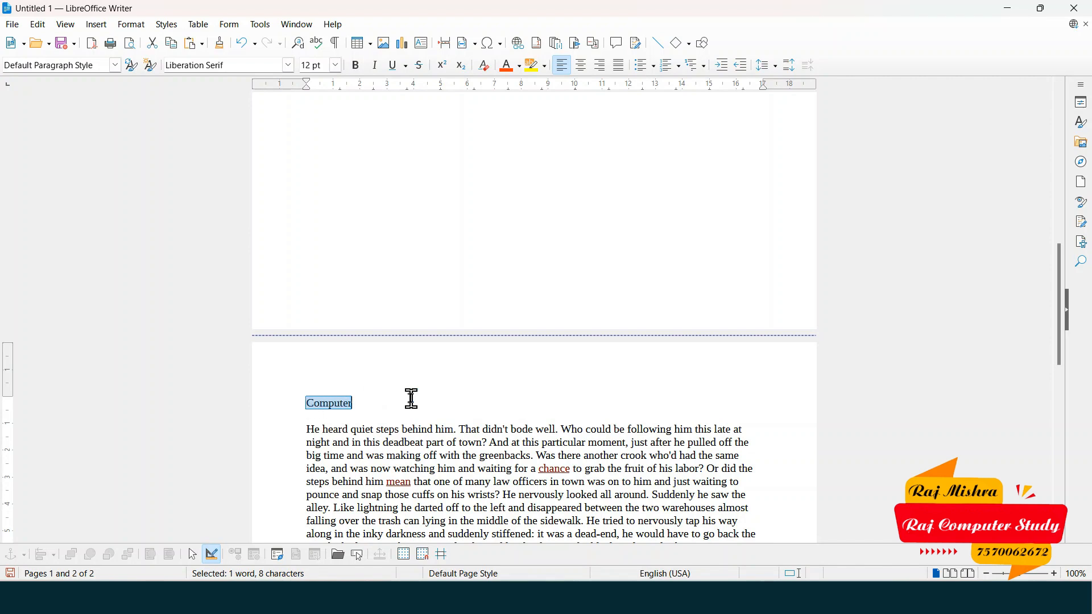
key(ctrl+1)
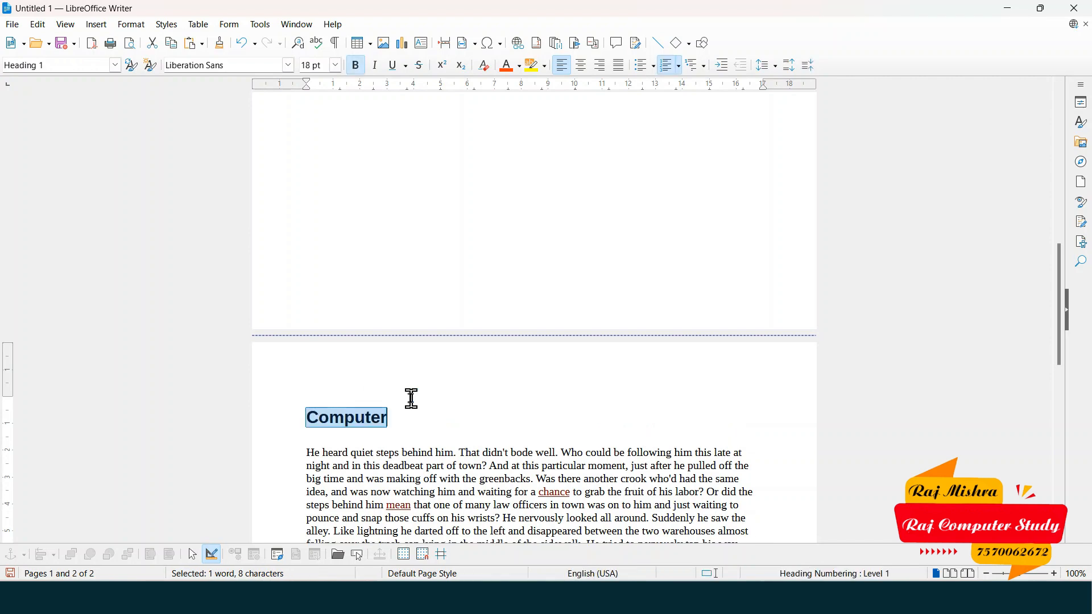
click(368, 424)
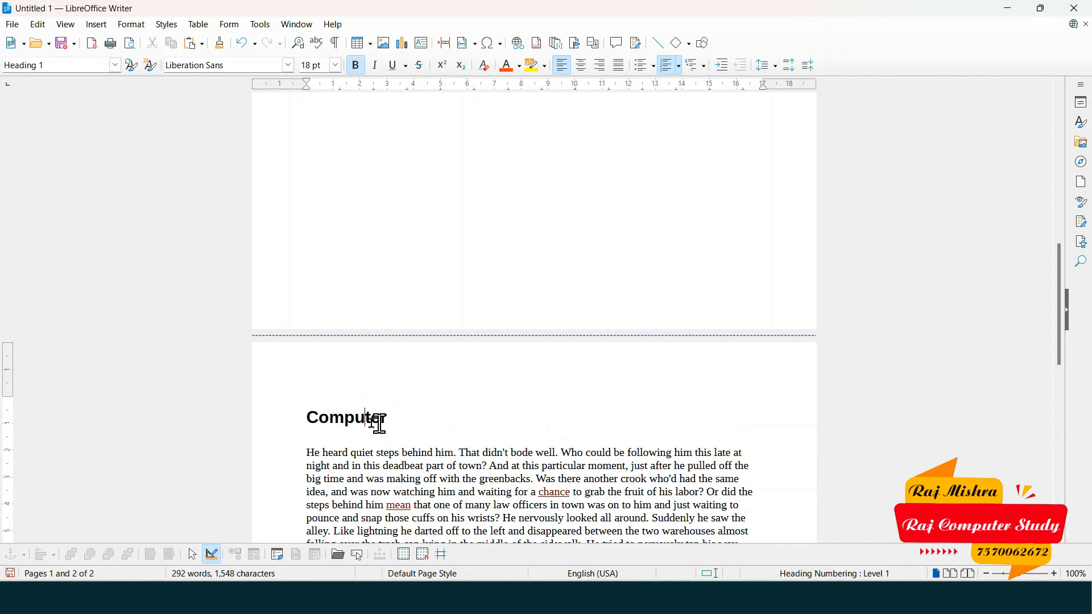
scroll(344, 421, up, 10)
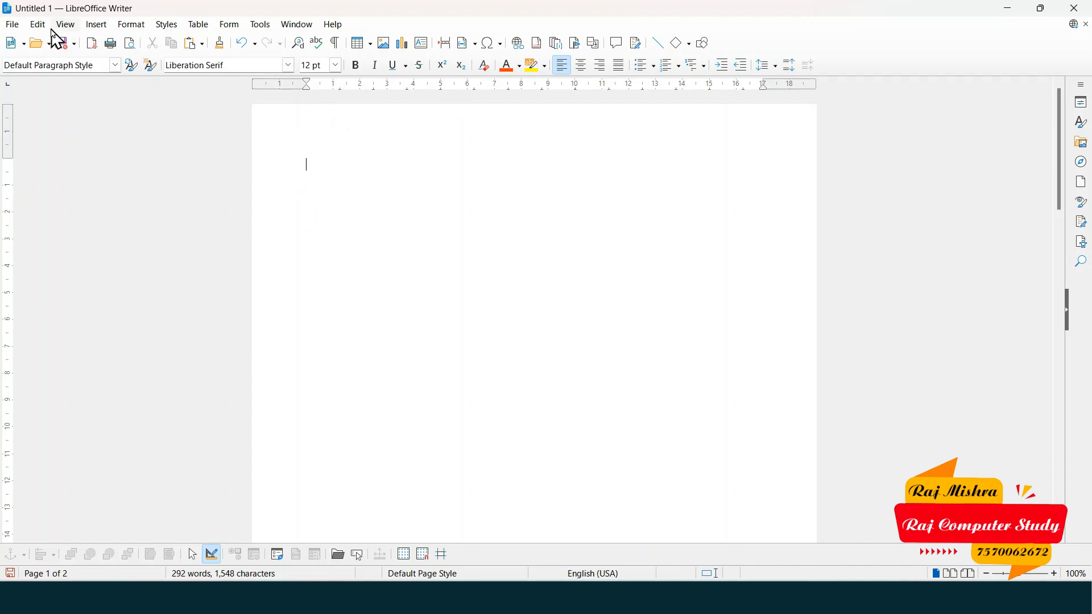
- Insert a cross-reference to the 'Computer' heading on the blank first page
click(96, 26)
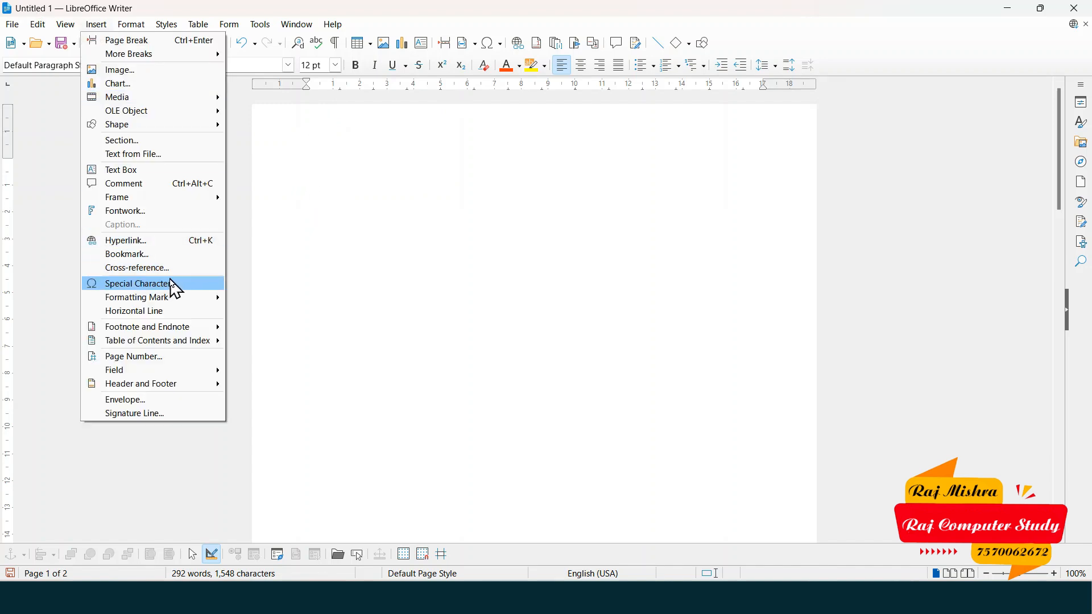
click(171, 269)
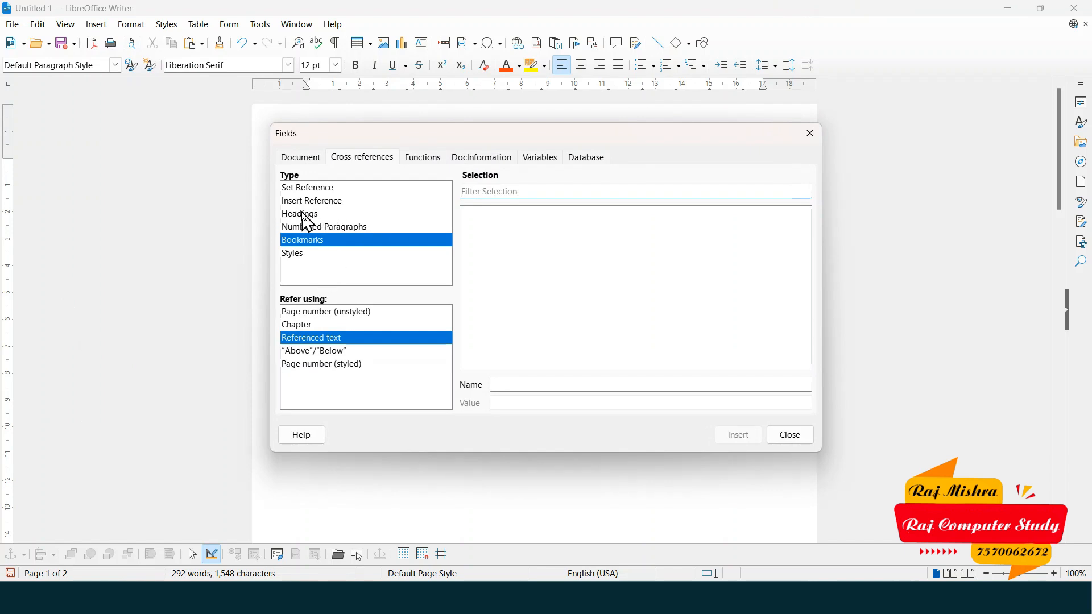
click(308, 216)
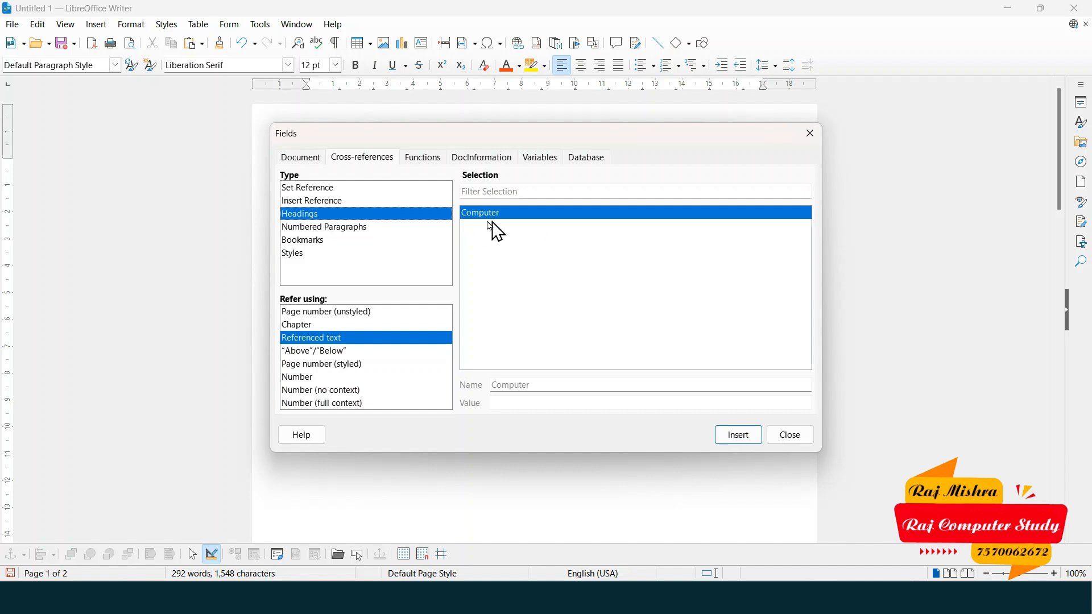
drag(480, 138, 773, 130)
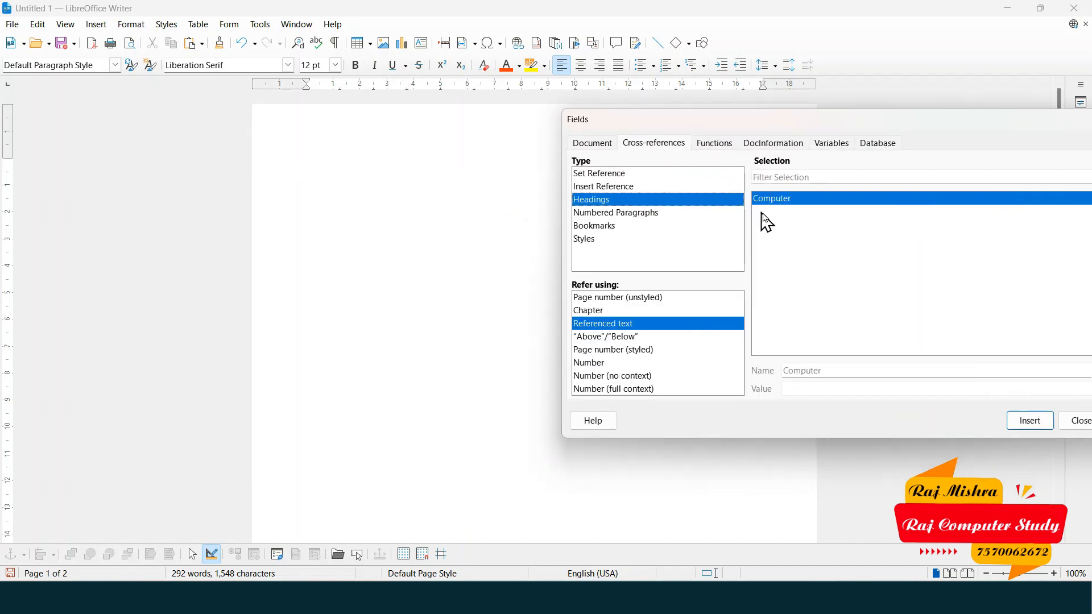
click(1031, 426)
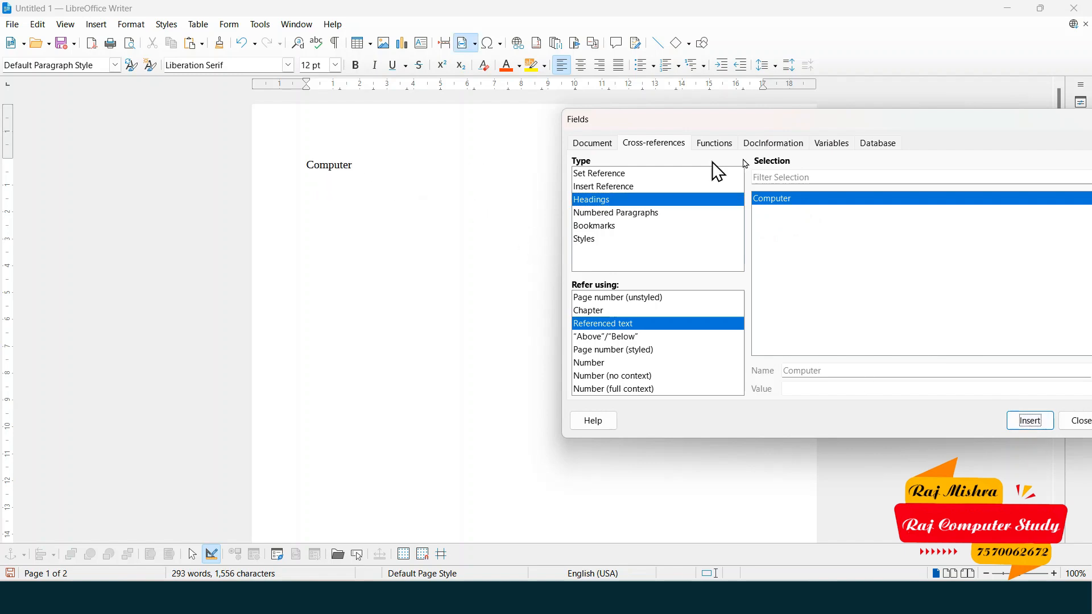
drag(947, 131, 652, 175)
click(817, 168)
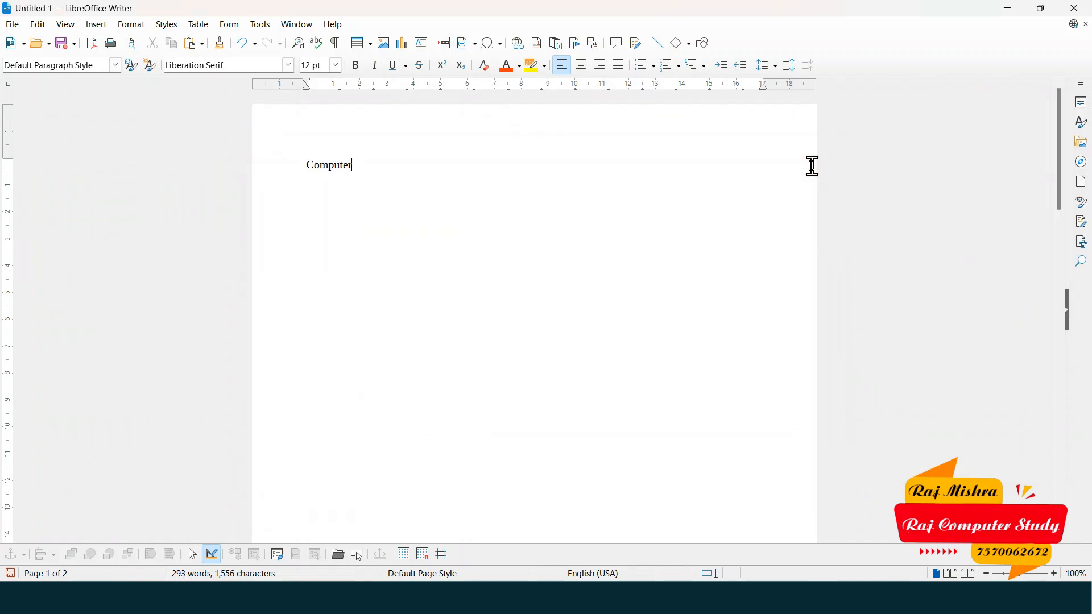
- Ctrl-click the 'Computer' reference to confirm it jumps to the page-2 heading
click(320, 170)
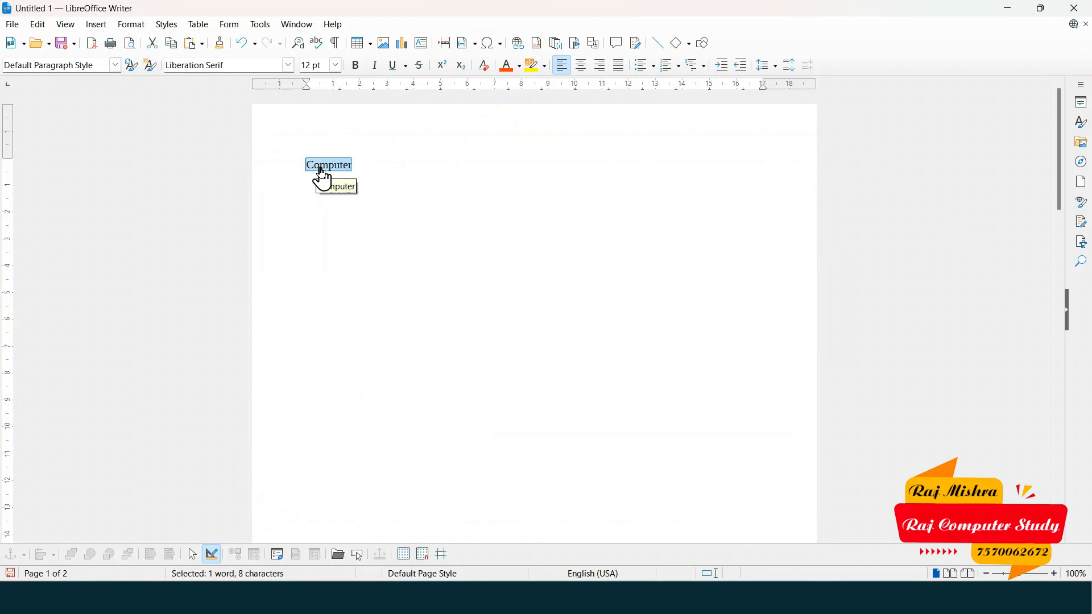
ctrl+click(324, 174)
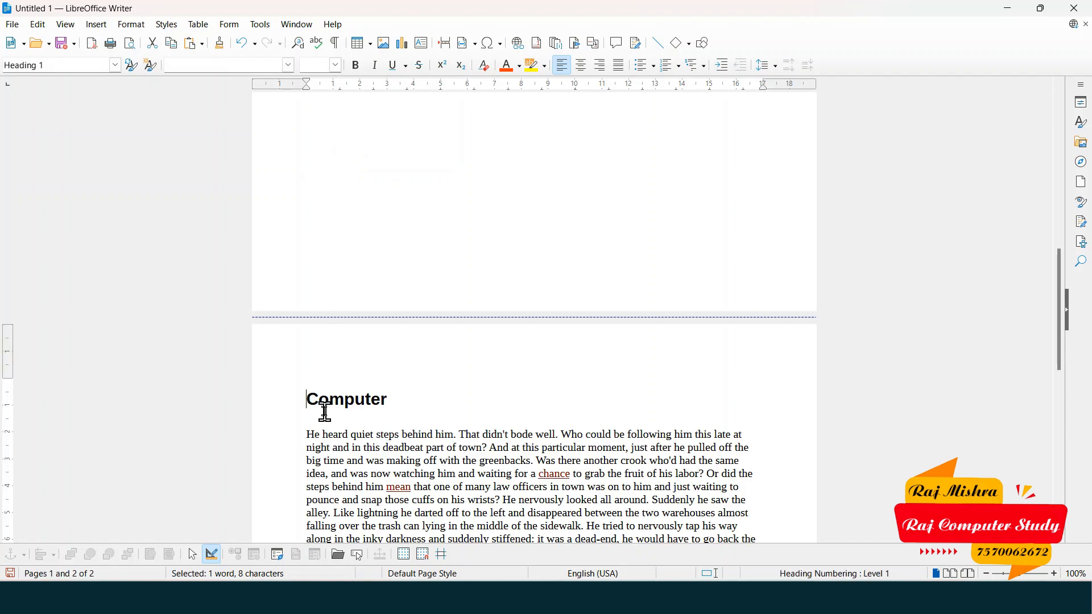
drag(1056, 310, 1062, 176)
drag(1061, 307, 1049, 103)
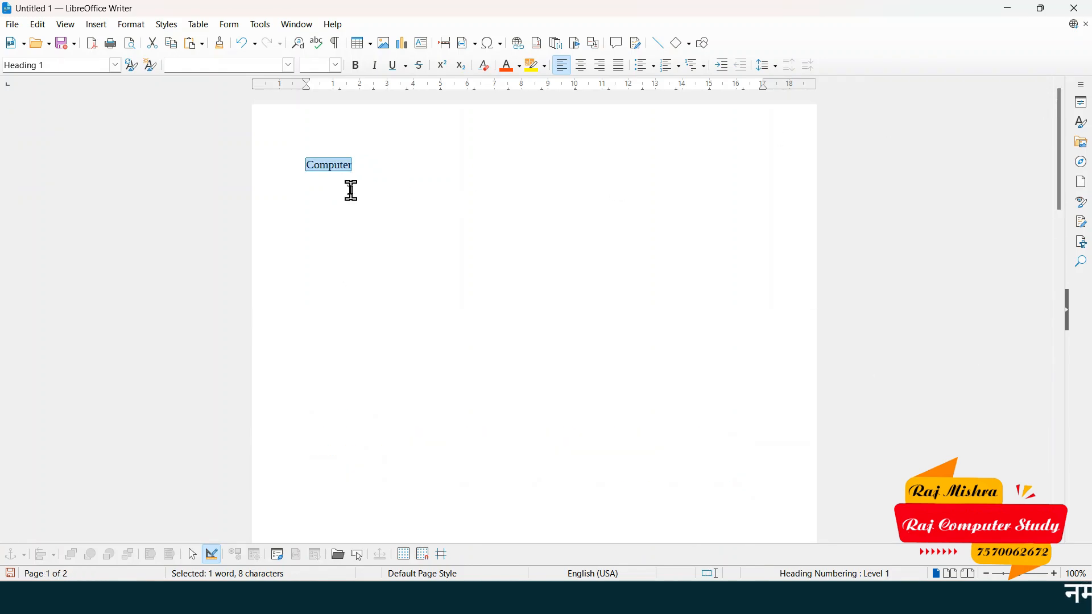
click(298, 166)
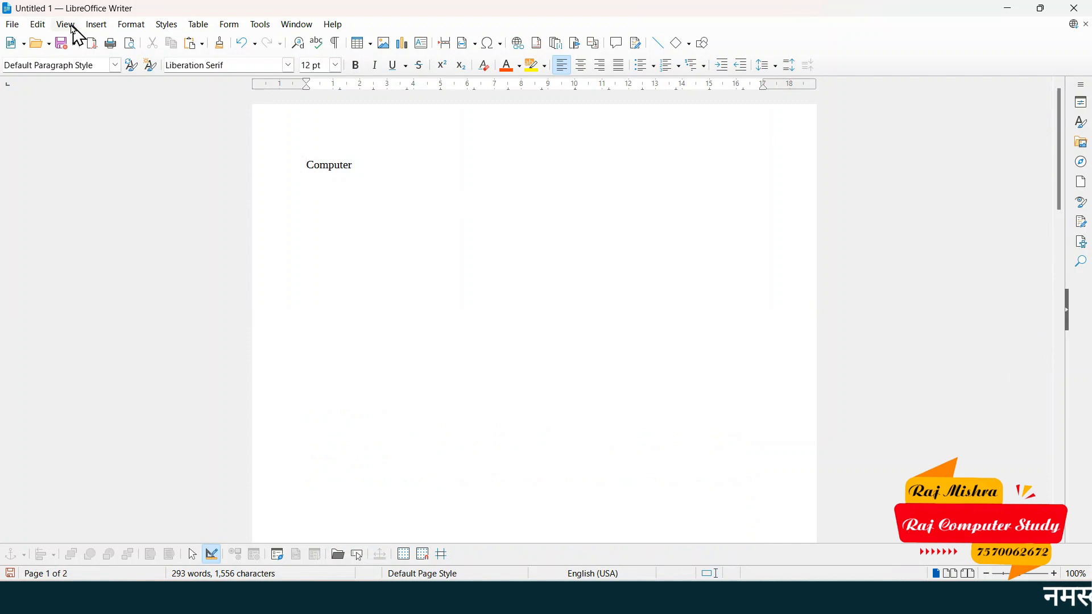
- Browse the Edit and Insert menus to reach the Table of Contents and Index options
click(38, 24)
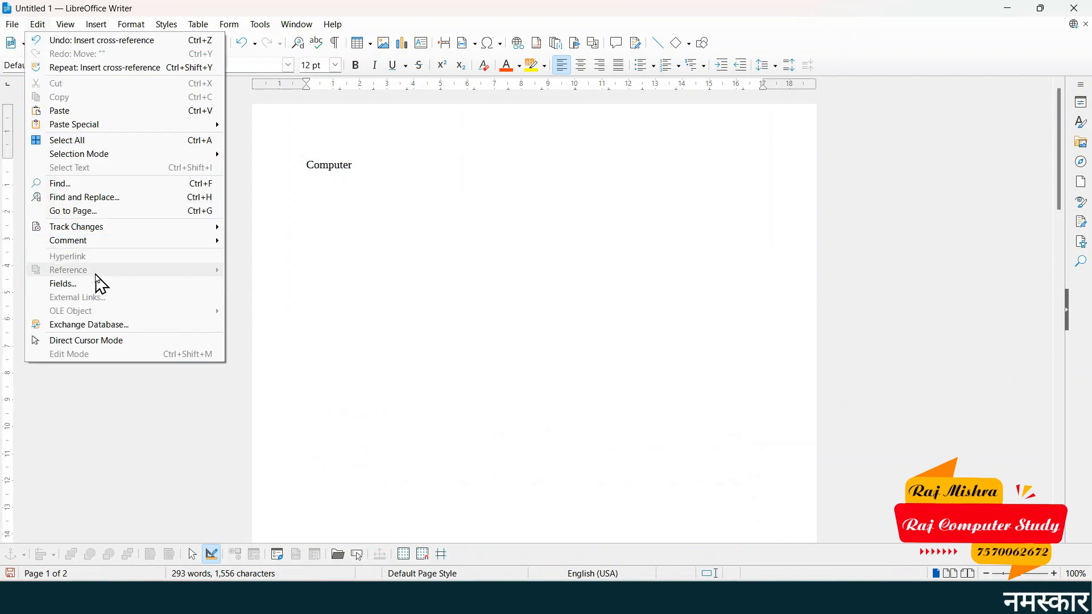
click(102, 23)
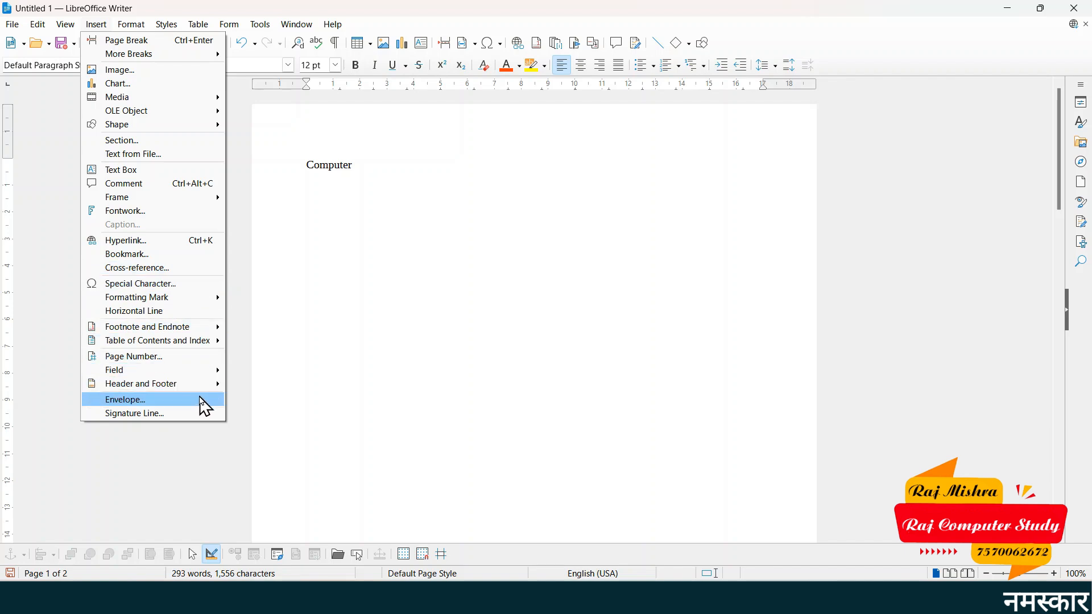
mouse_move(131, 27)
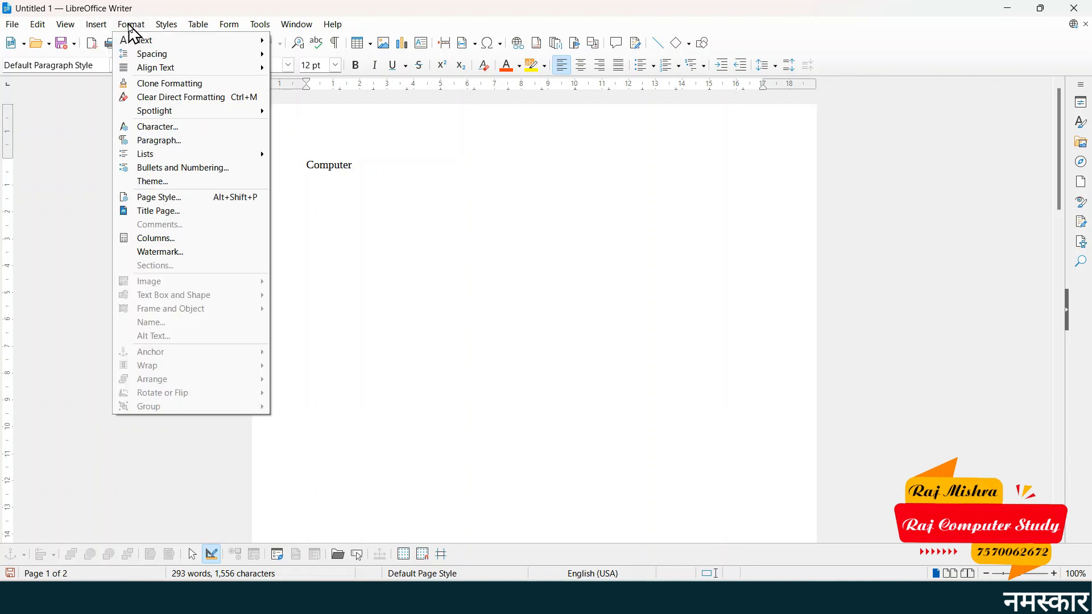
mouse_move(166, 31)
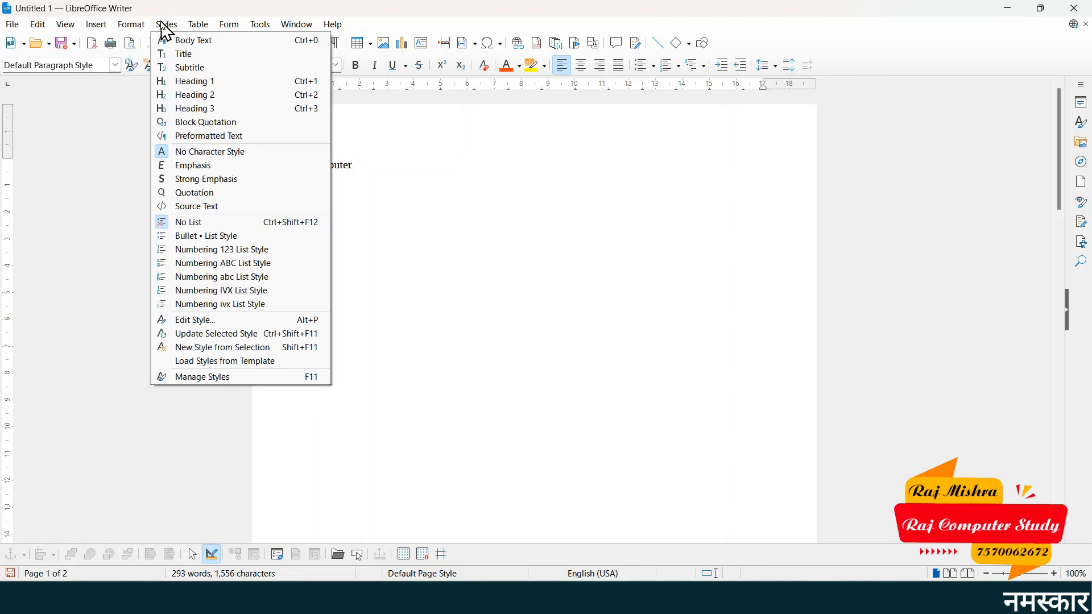
mouse_move(96, 33)
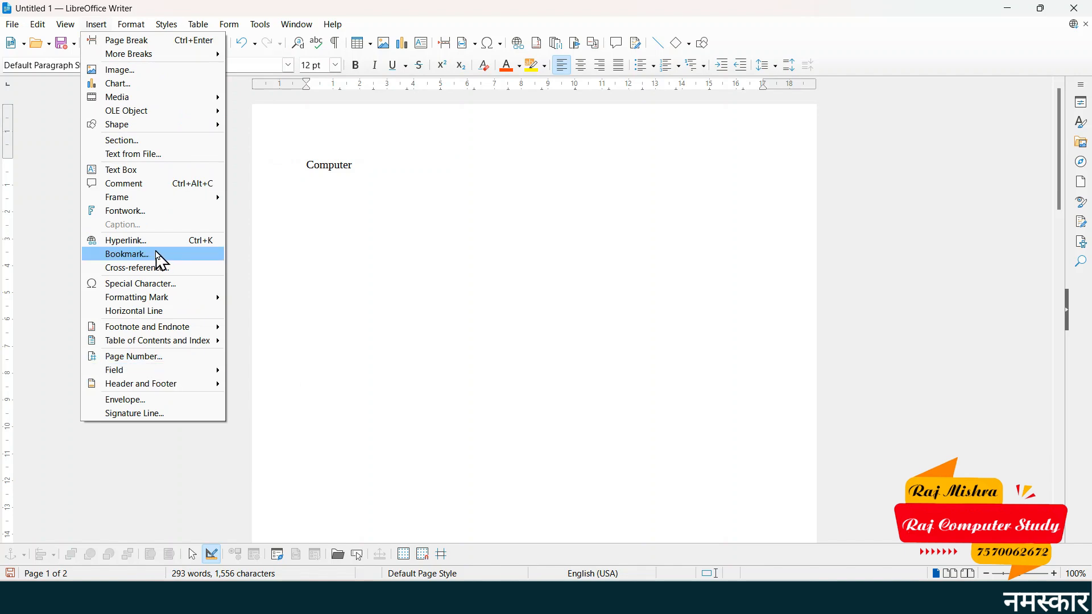
mouse_move(192, 297)
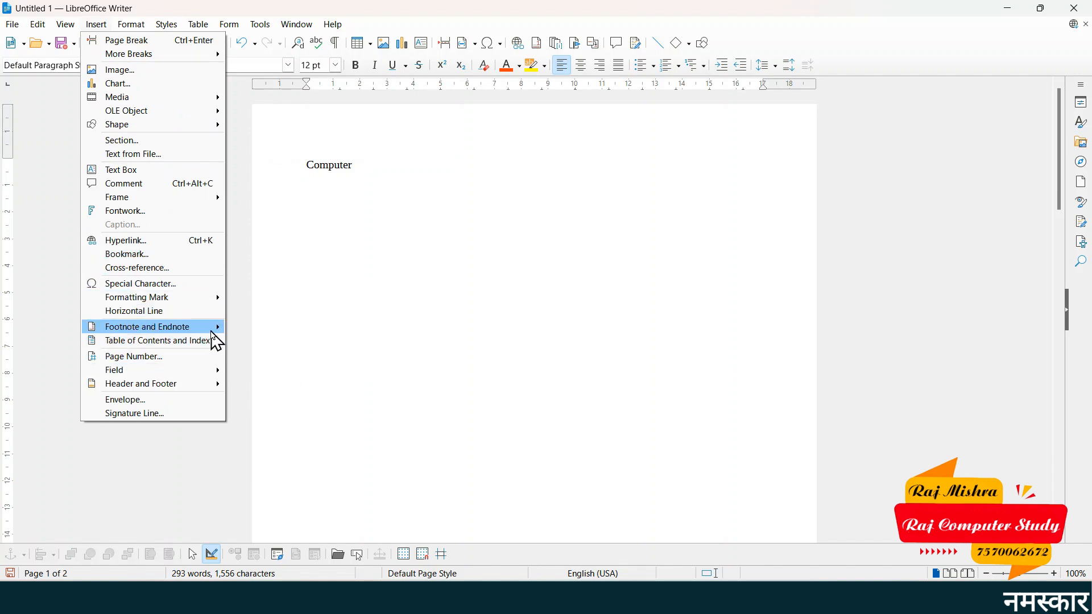
mouse_move(213, 334)
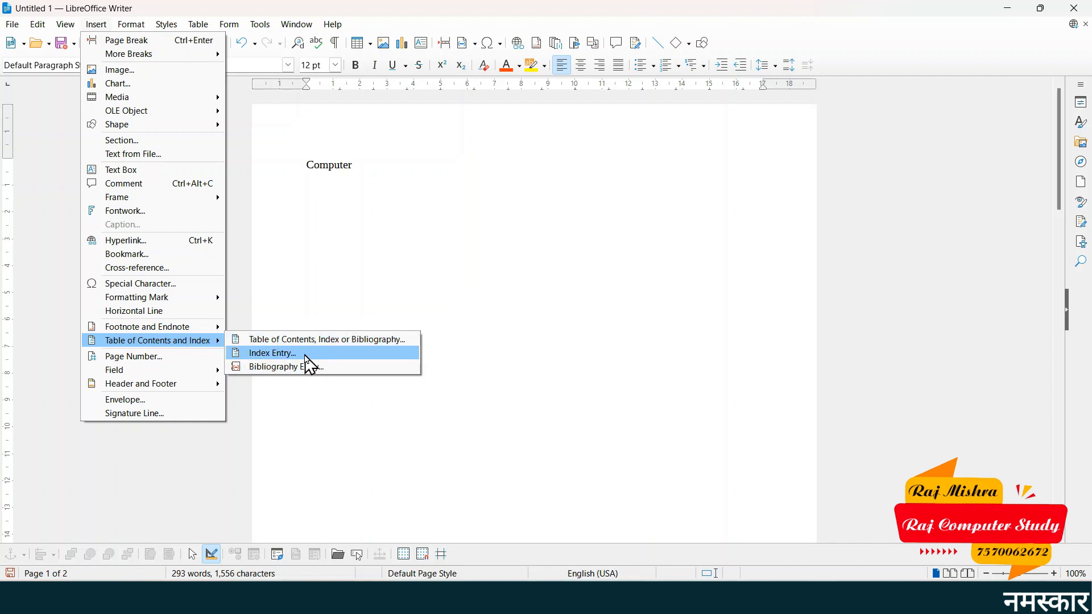
- Insert a Table of Contents on page 1 listing Computer on page 2
click(268, 355)
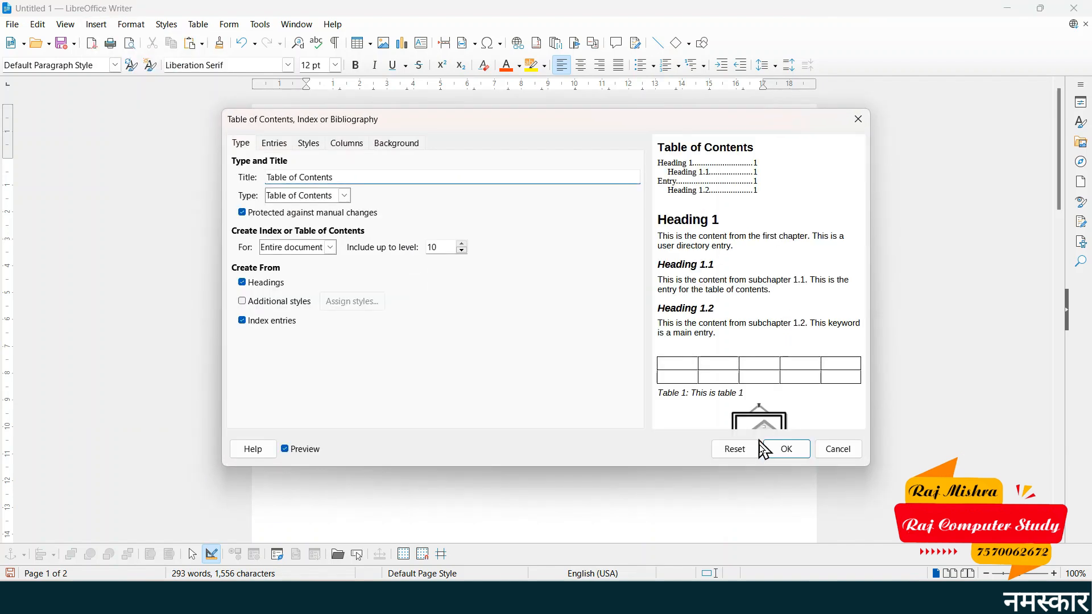
click(787, 450)
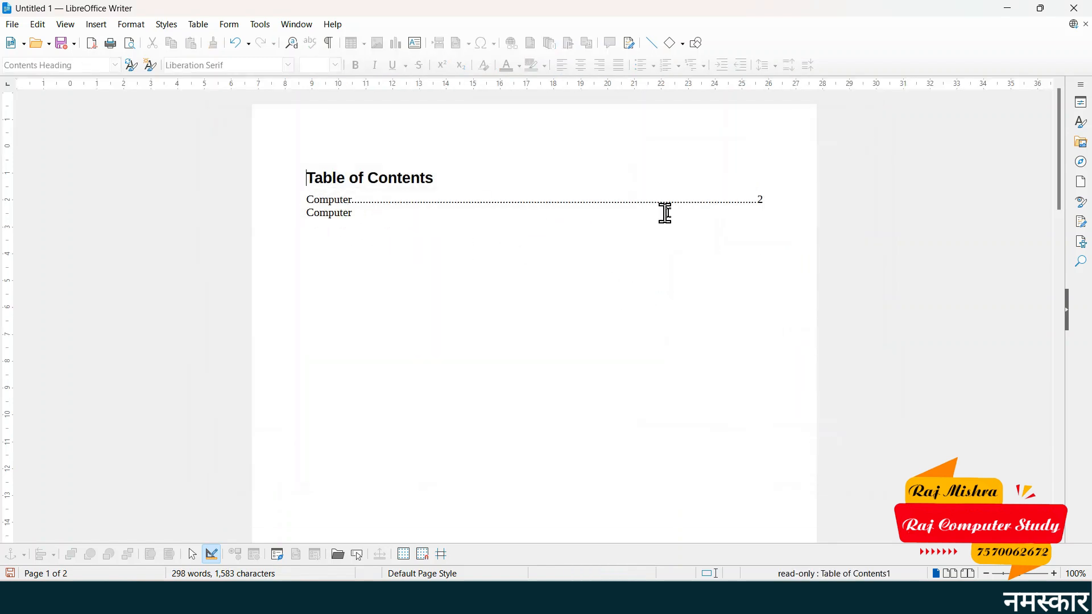
click(303, 214)
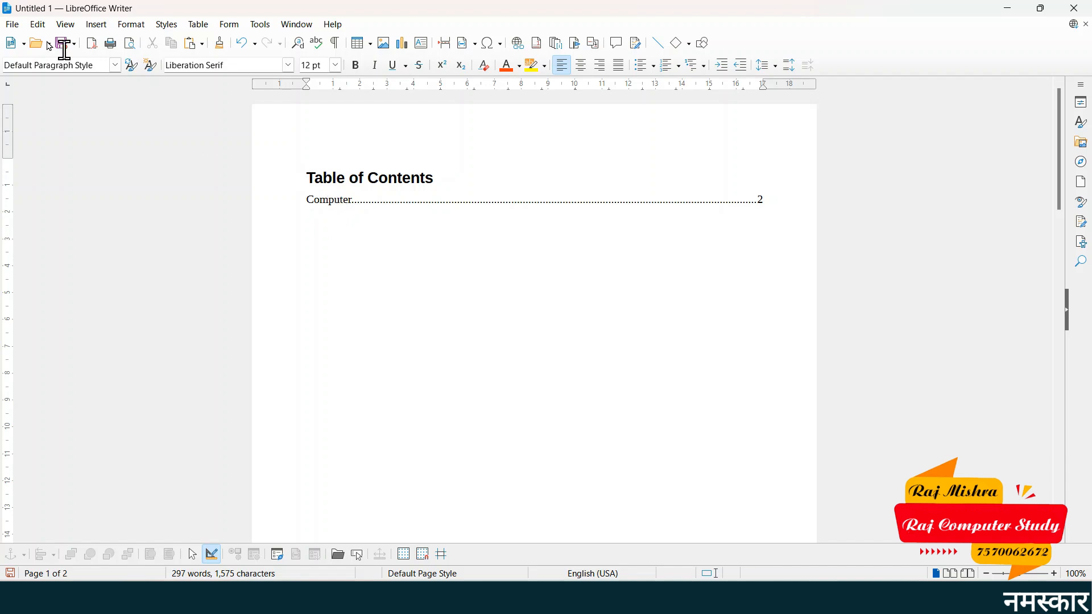
- Scroll down to the last paragraph of the story on page 2
click(38, 24)
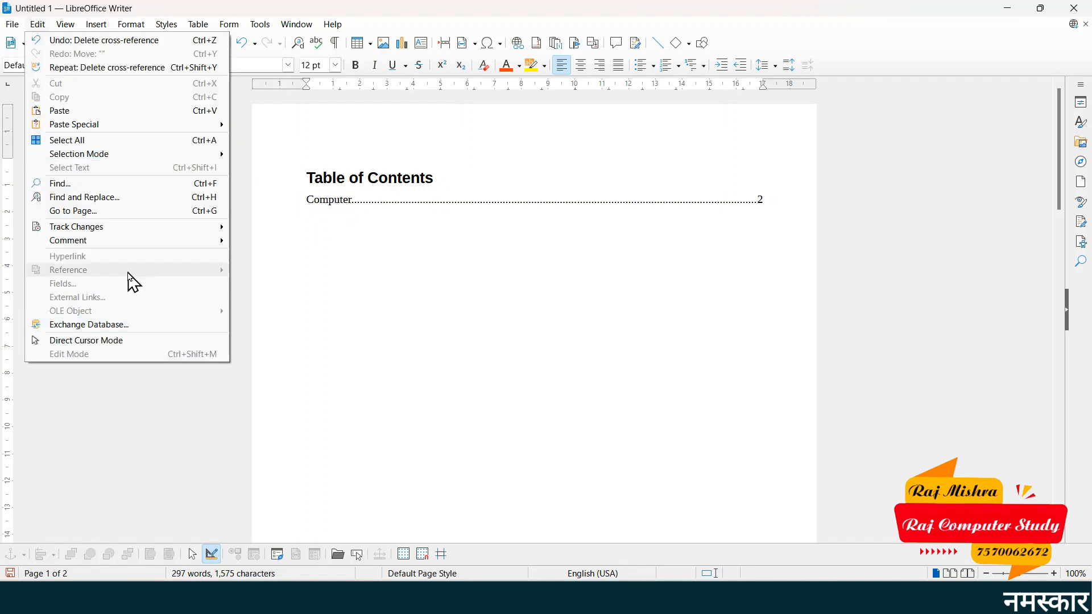
click(365, 208)
click(364, 208)
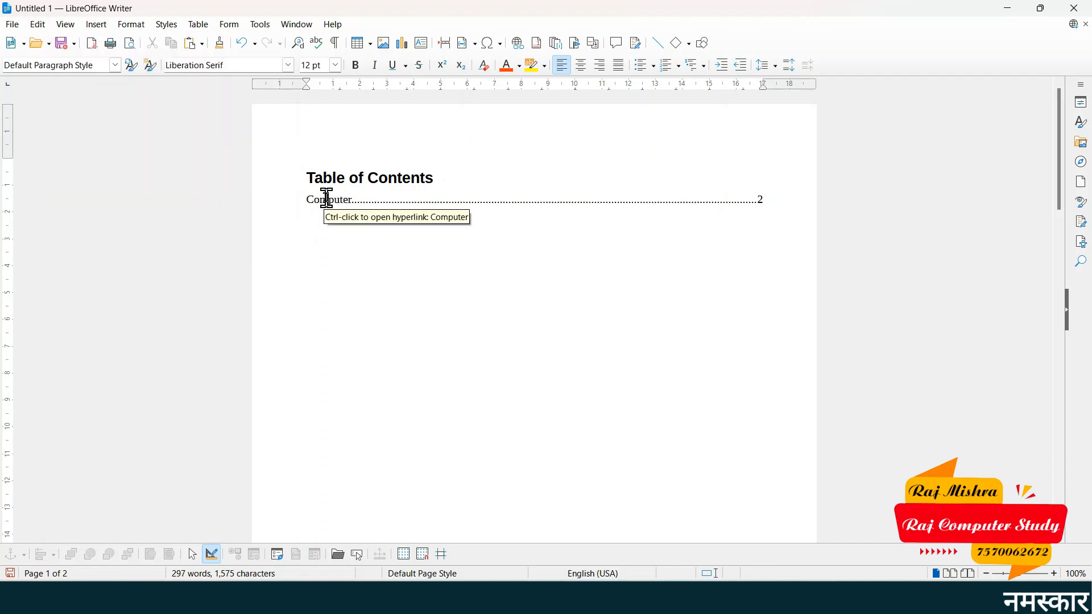
click(37, 24)
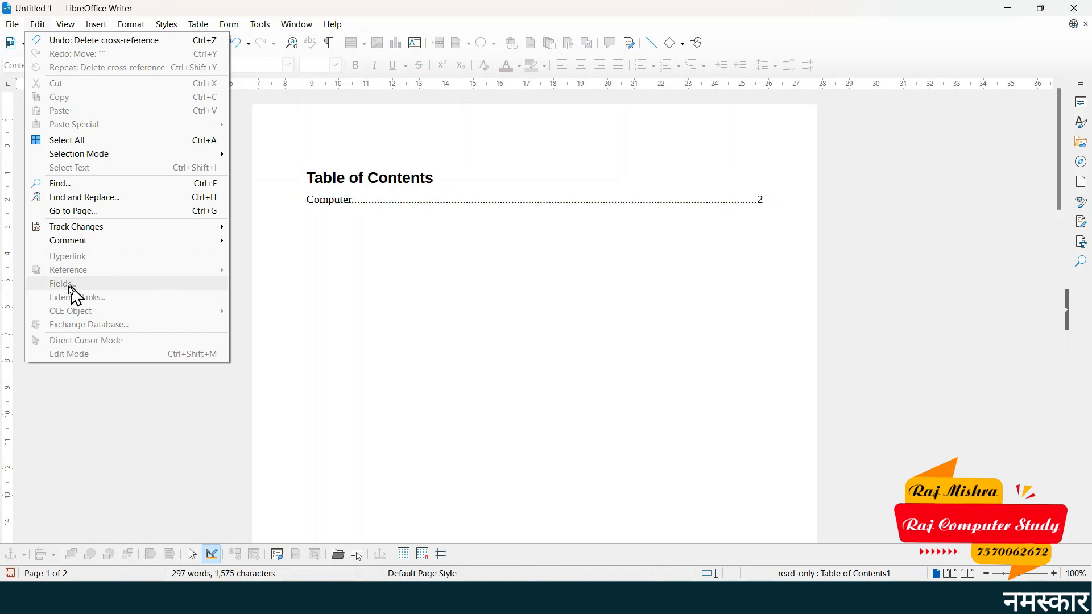
click(390, 284)
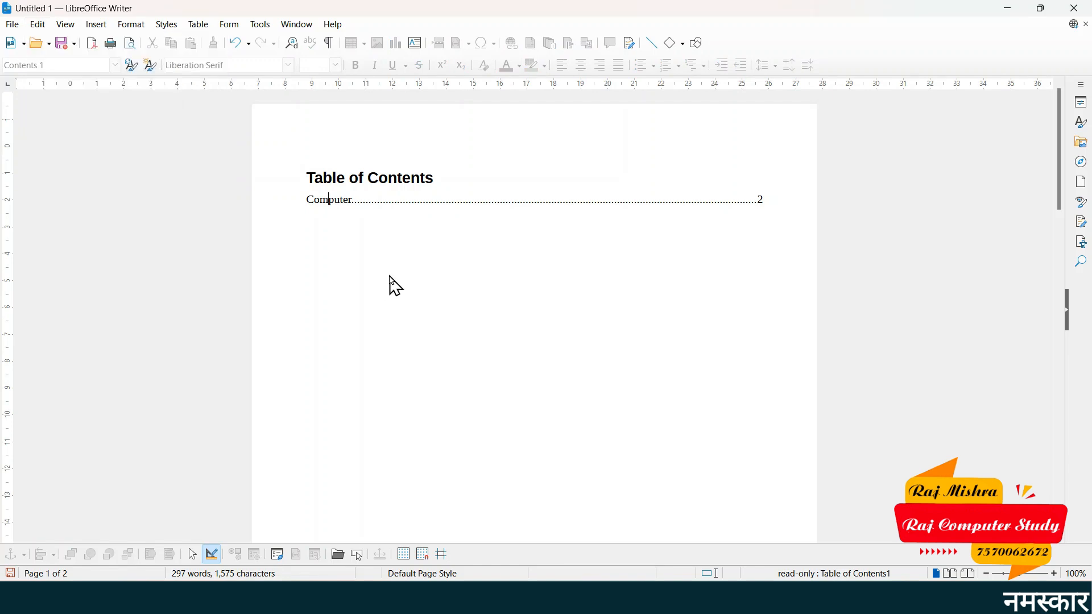
scroll(390, 279, down, 5)
scroll(388, 275, down, 10)
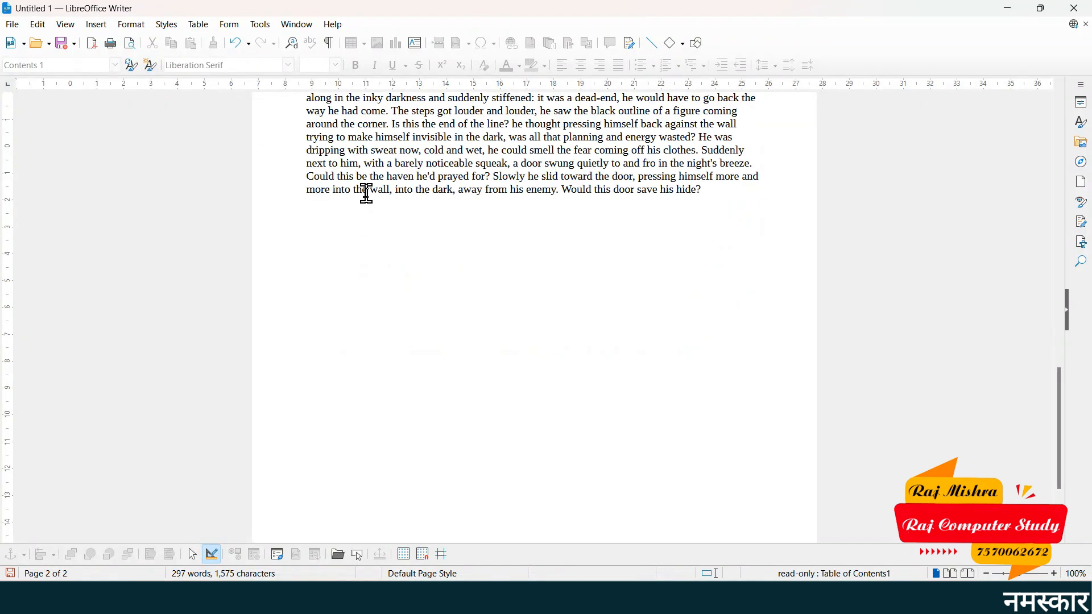
- Insert a fixed date field on the empty line below the story
click(341, 247)
click(308, 228)
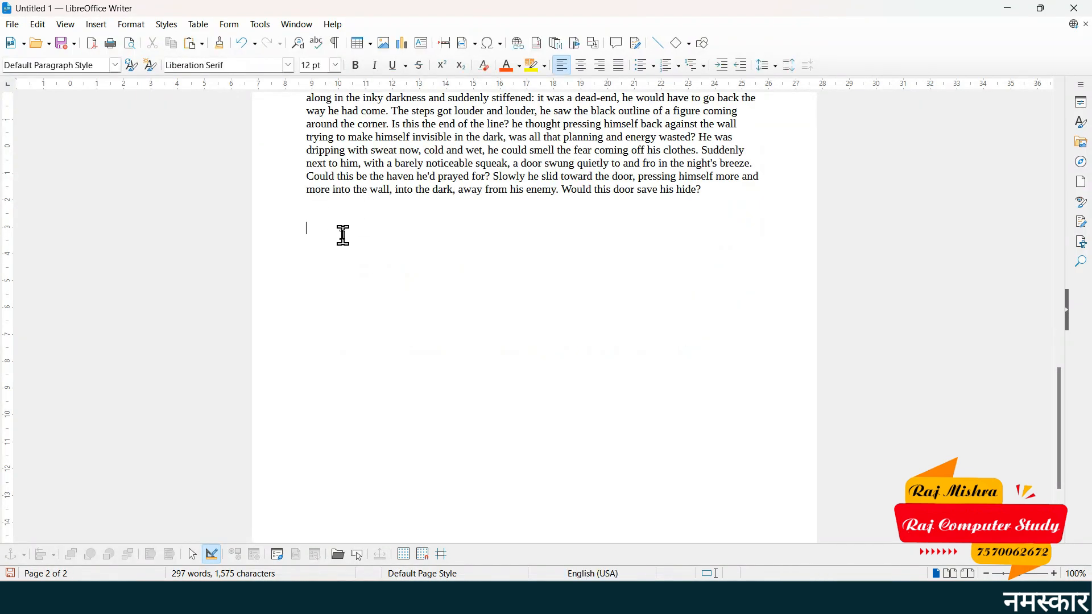
click(96, 25)
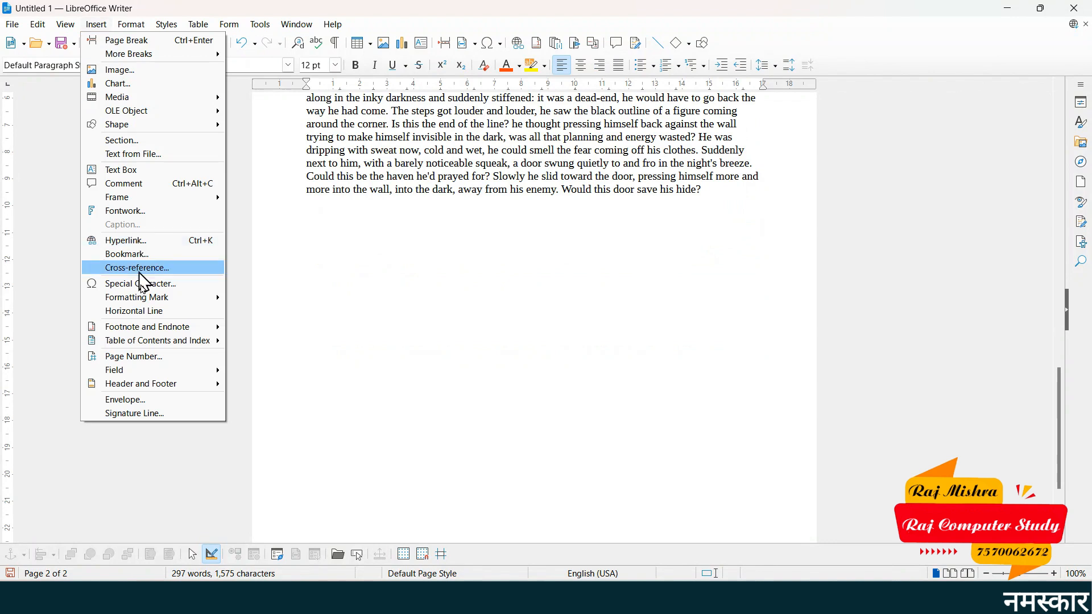
mouse_move(176, 373)
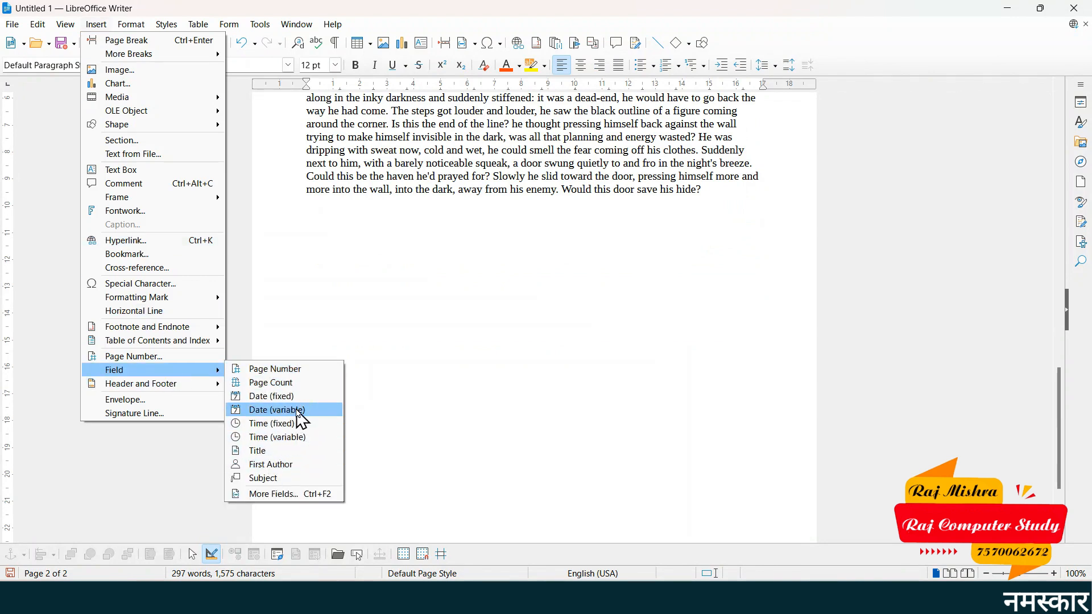
click(291, 399)
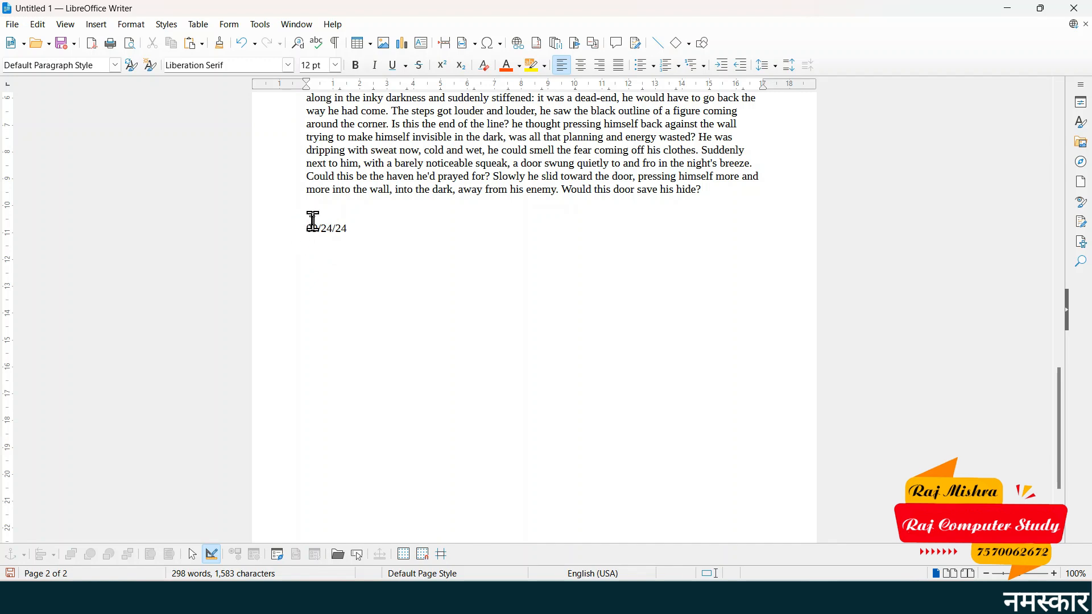
- Change the date field to the long format, reading 'Tuesday, September 24, 2024'
click(37, 25)
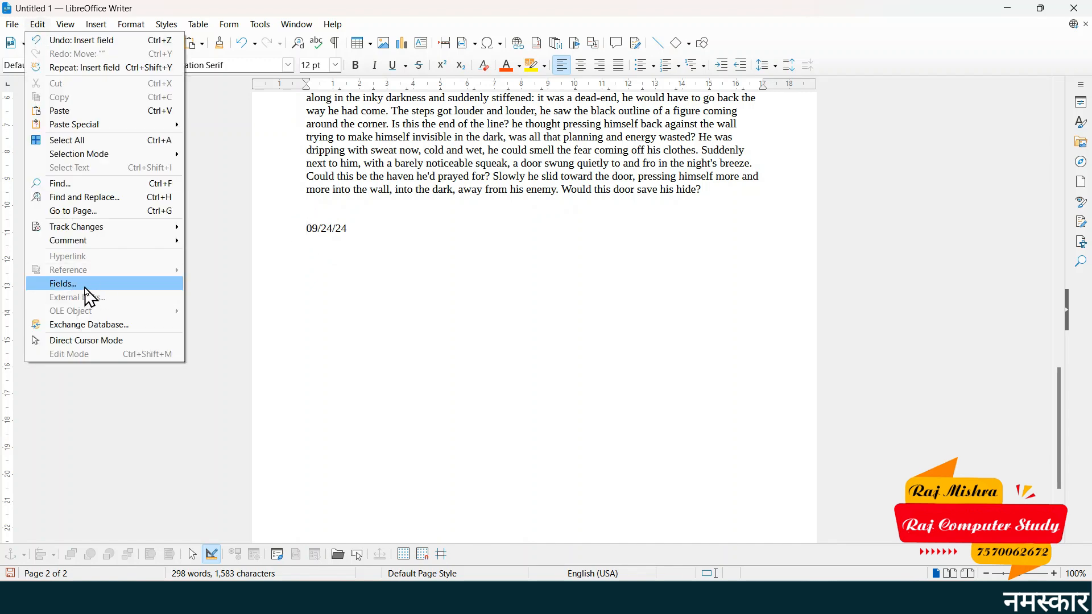
click(65, 284)
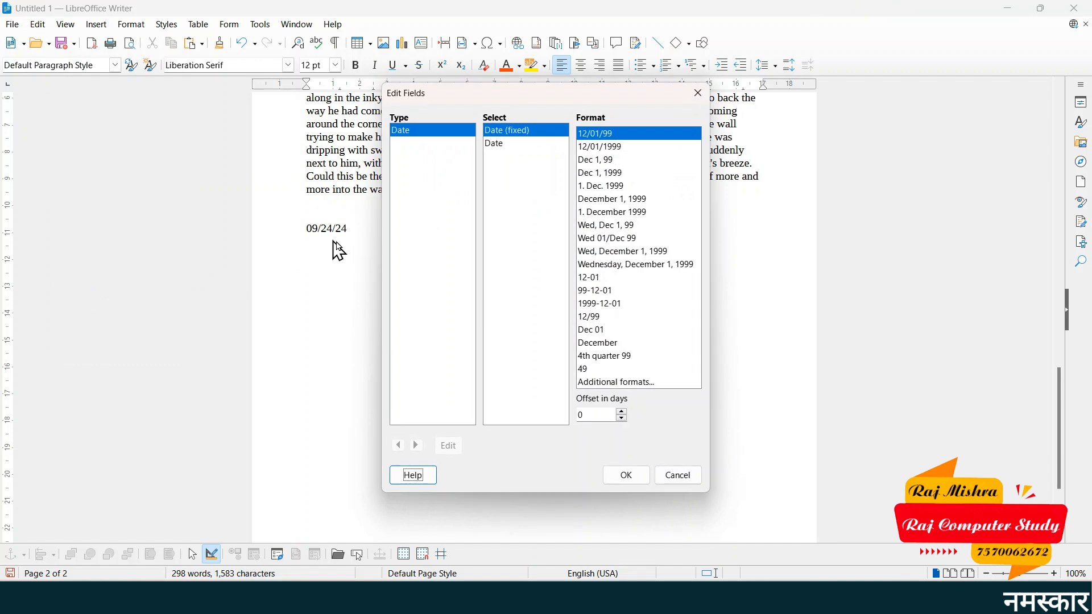
click(620, 266)
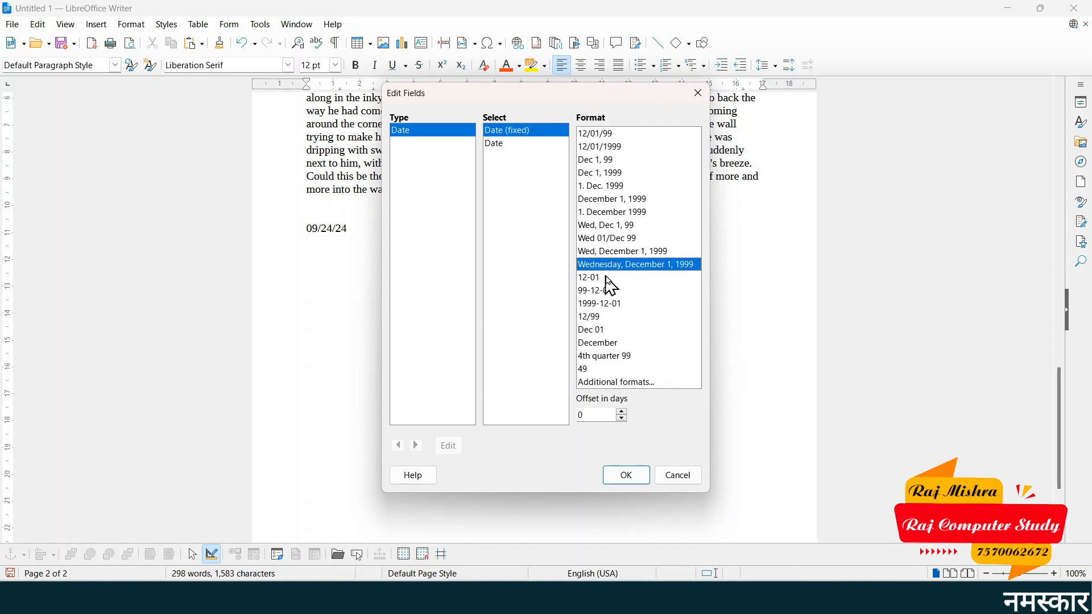
click(631, 477)
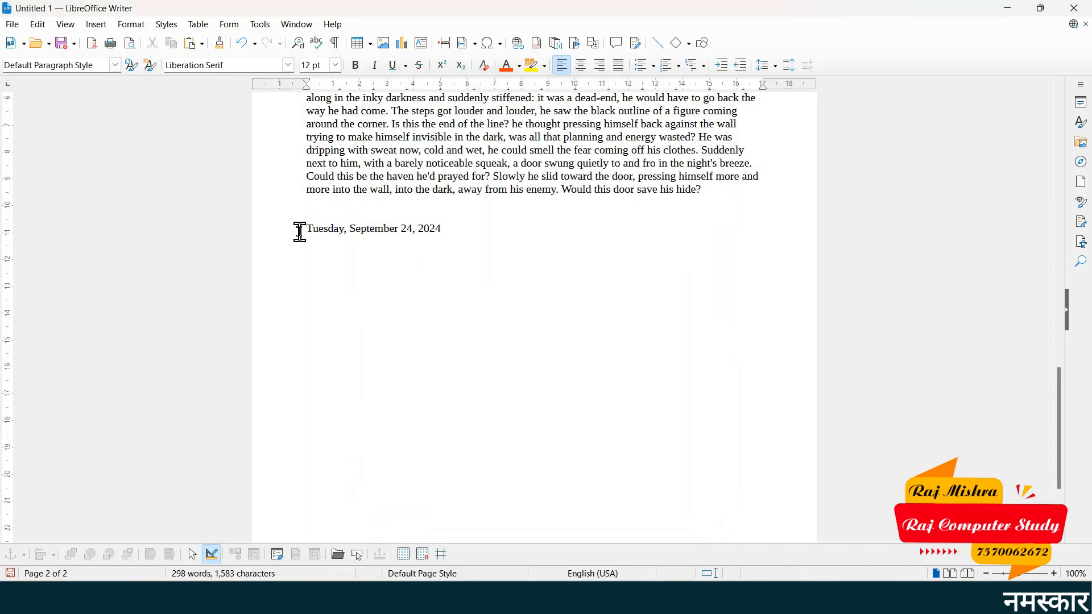
drag(421, 227, 451, 224)
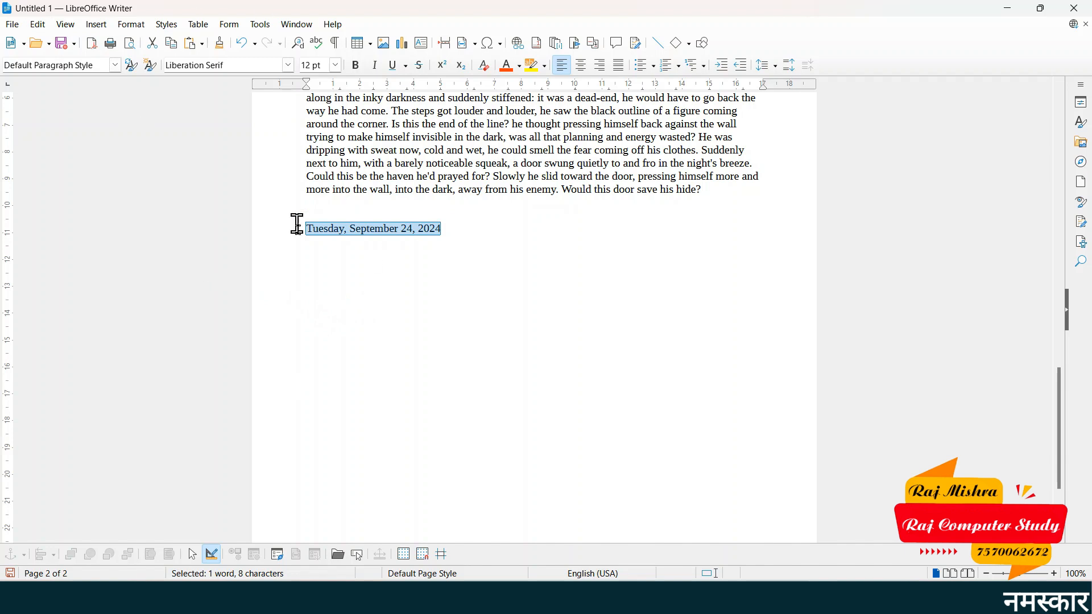
click(46, 25)
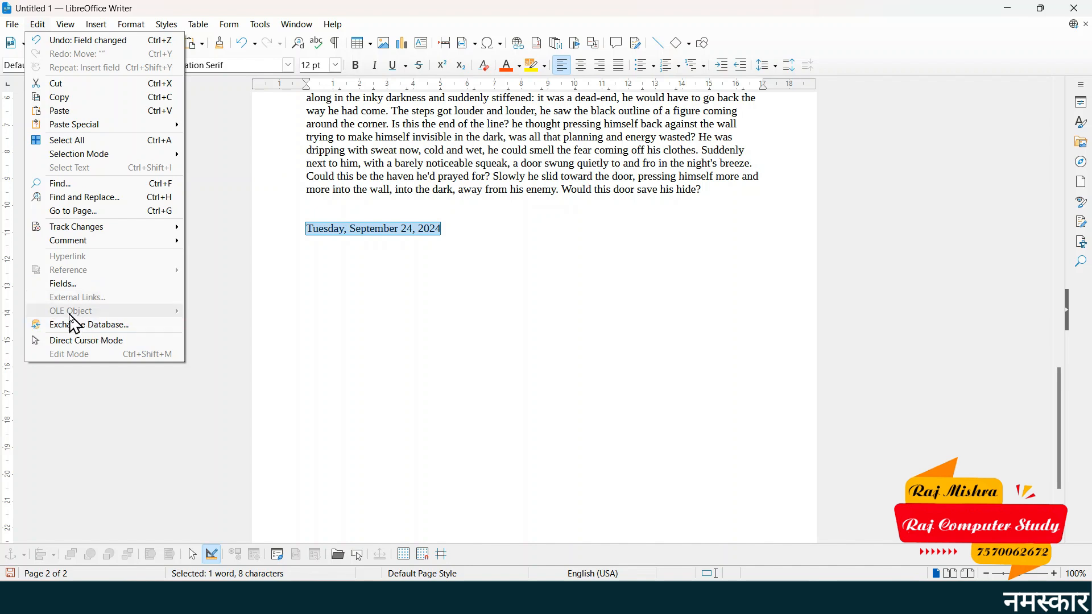
click(209, 322)
click(433, 274)
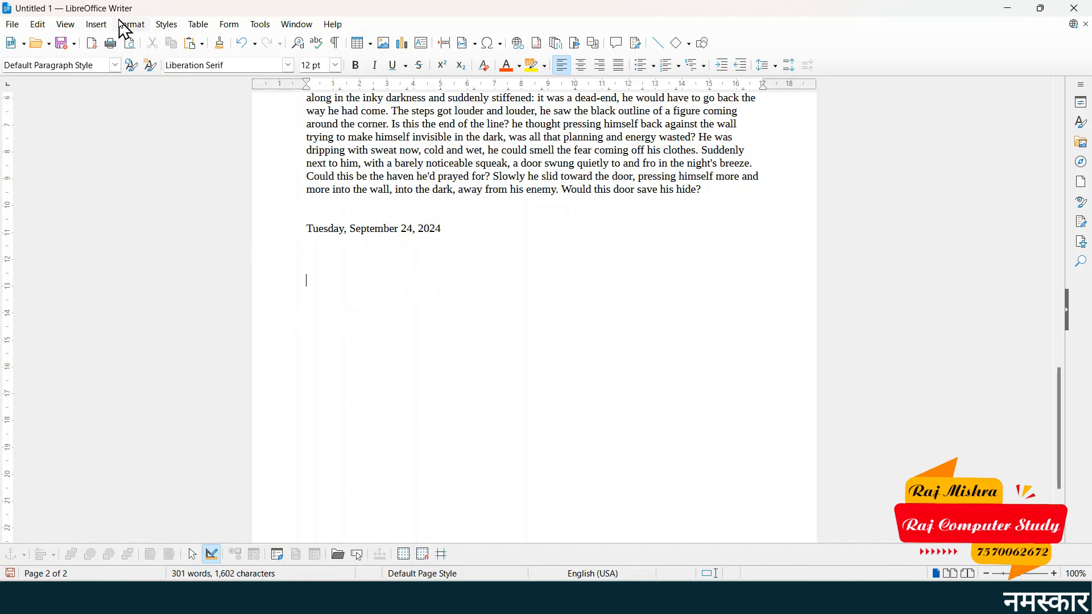
- Insert a QR code encoding 'hello world' with High error correction below the date
click(98, 25)
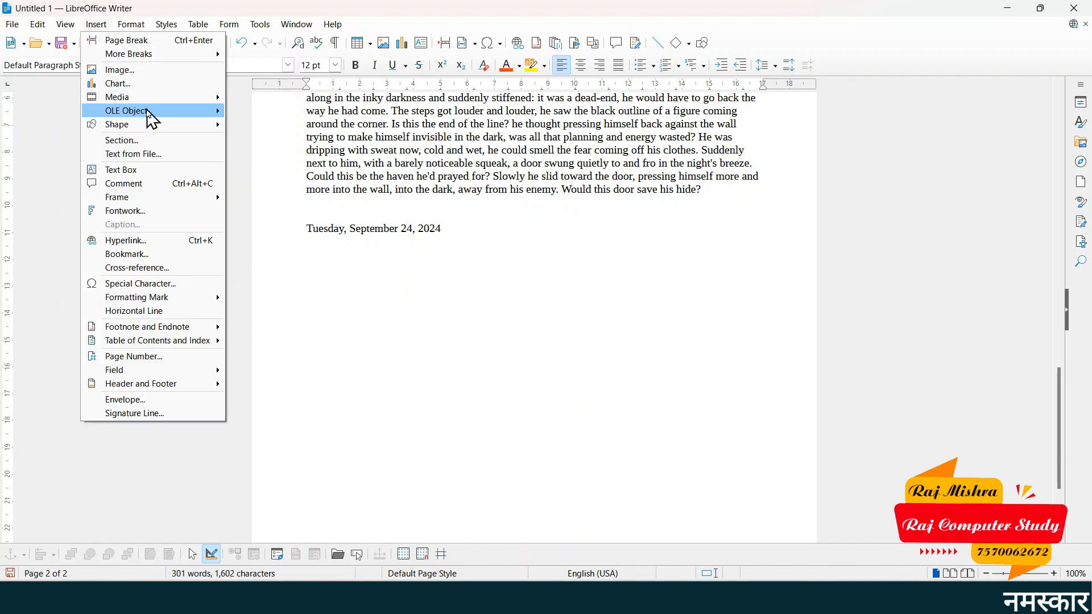
mouse_move(149, 111)
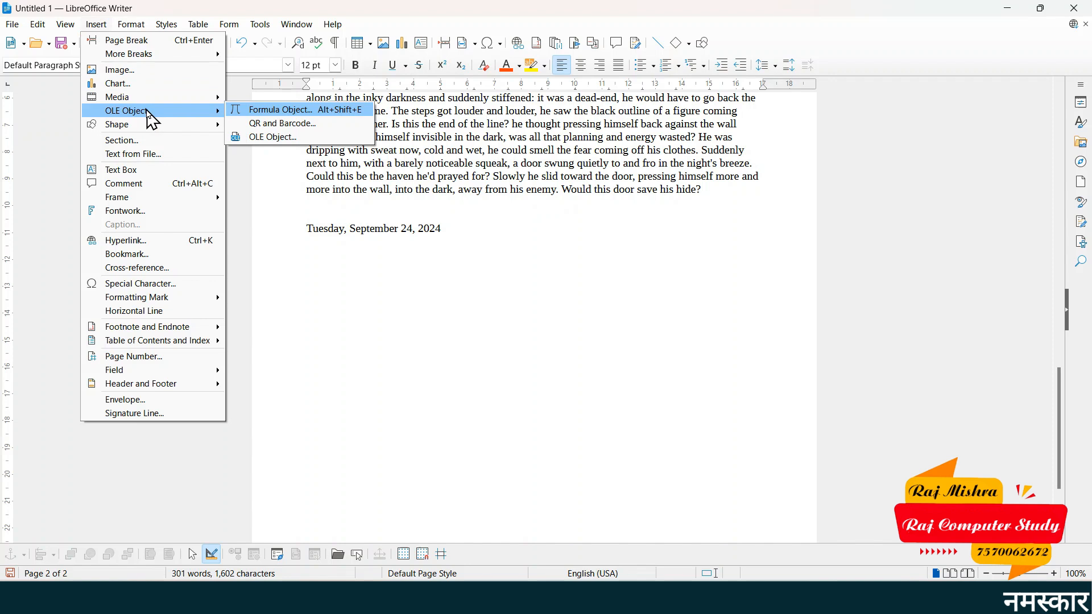
click(285, 123)
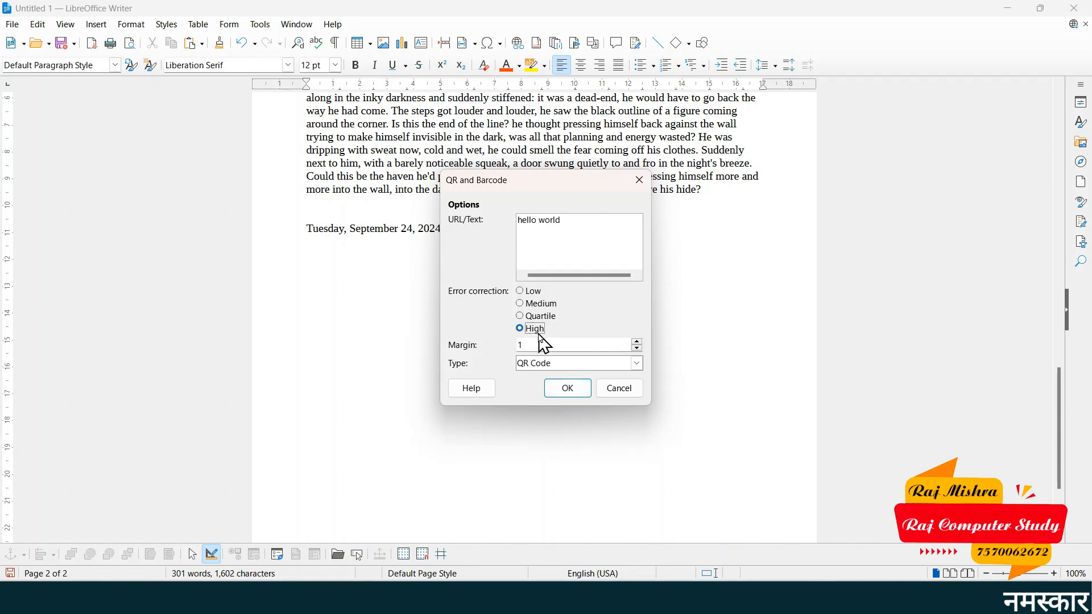
click(566, 391)
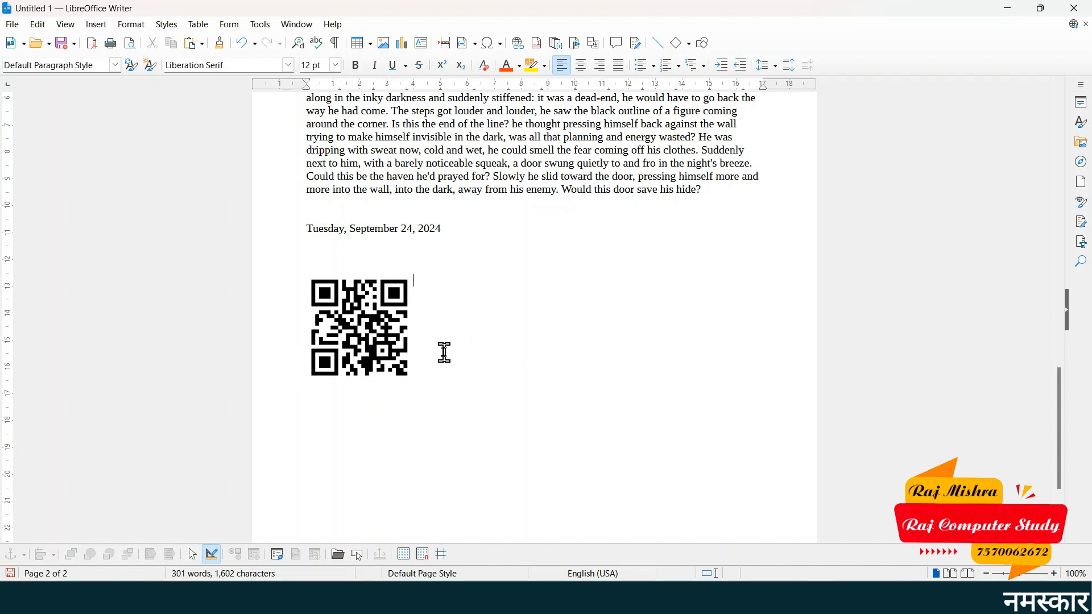
- Drag the QR code to the right, then delete it, leaving the date last
click(316, 296)
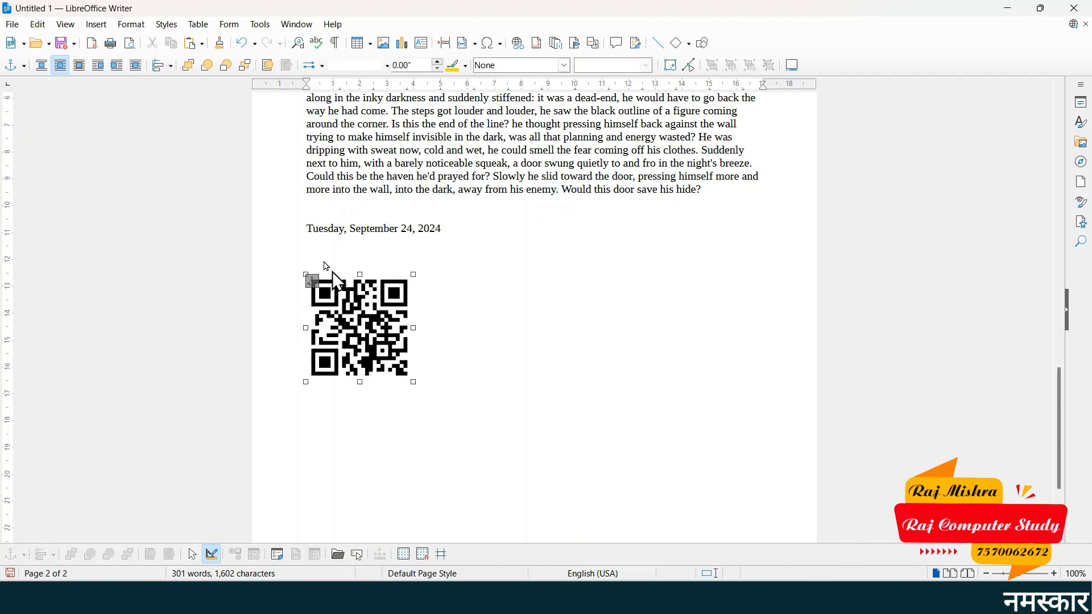
click(37, 24)
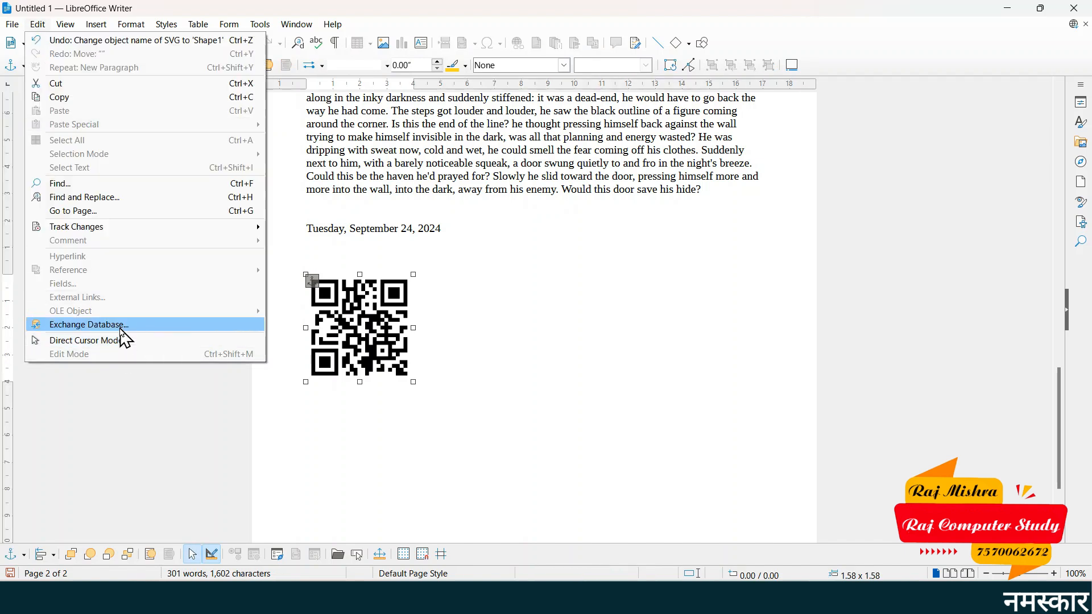
click(381, 316)
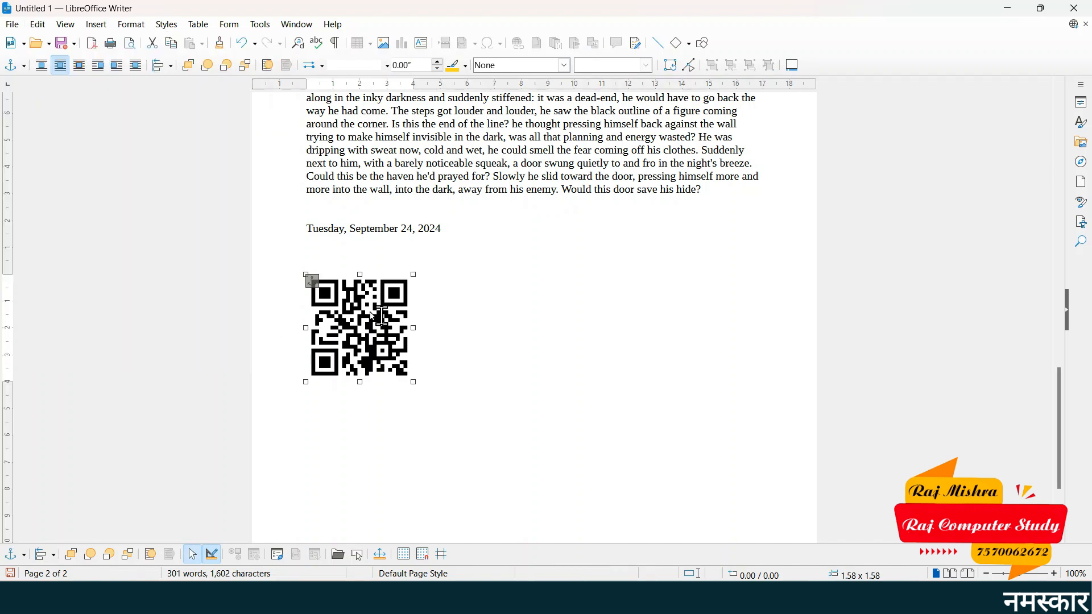
click(306, 266)
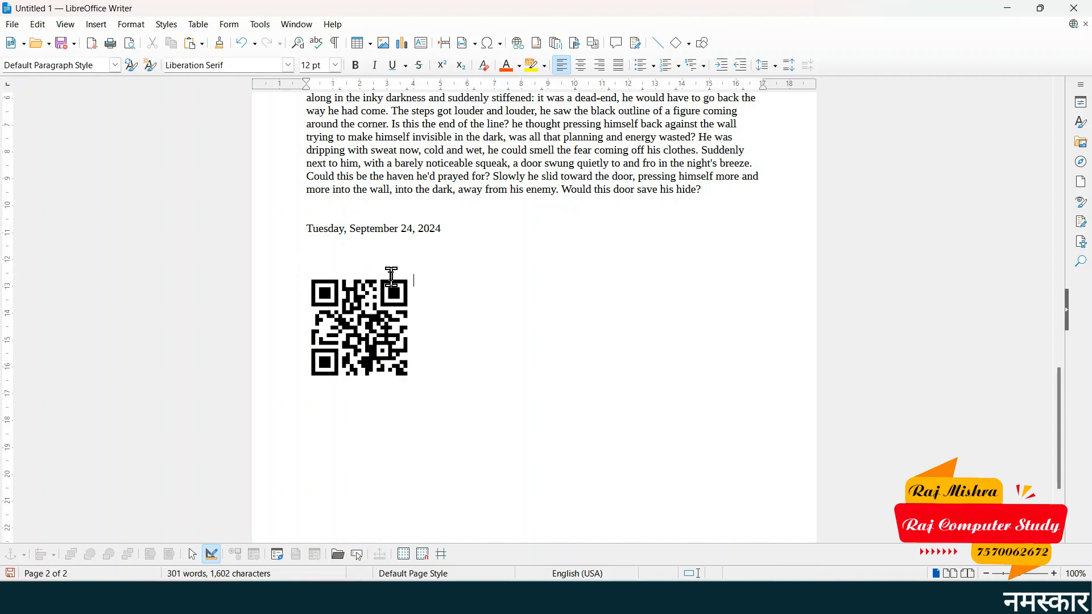
click(374, 299)
drag(374, 299, 459, 299)
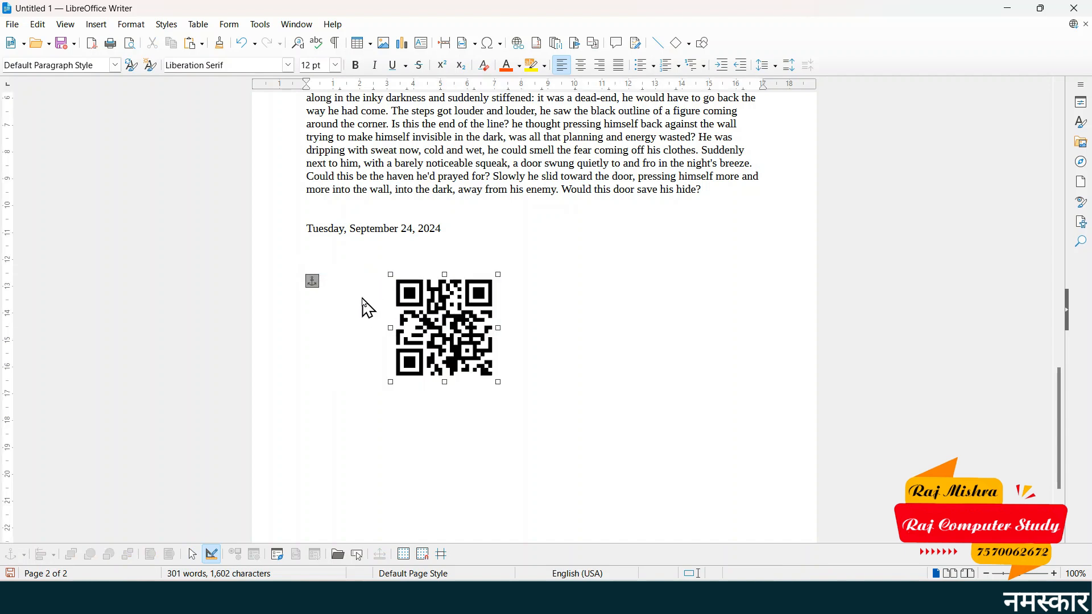
click(377, 319)
click(39, 24)
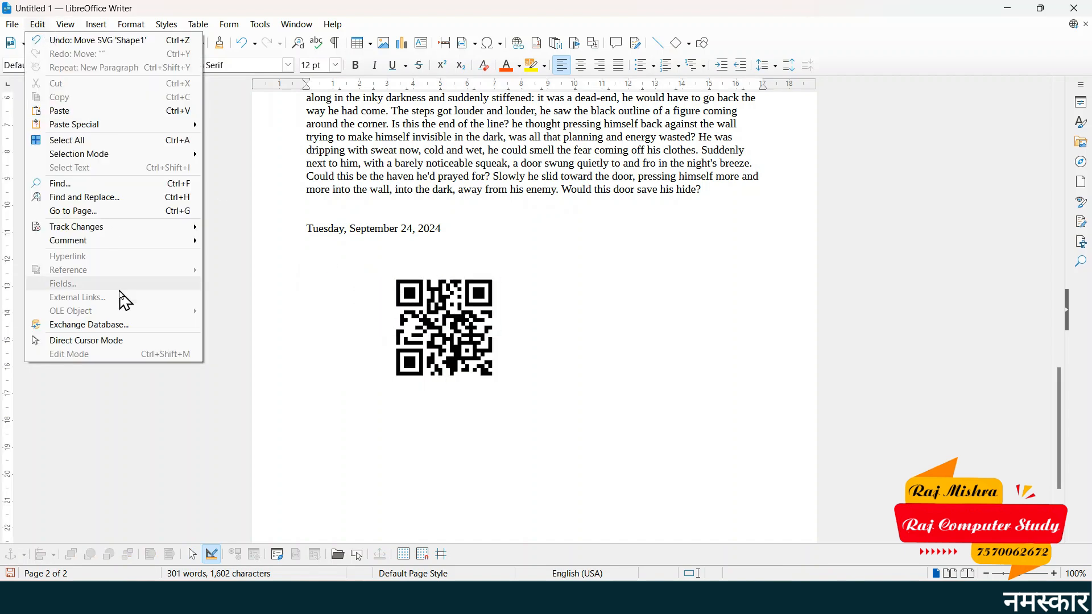
click(504, 348)
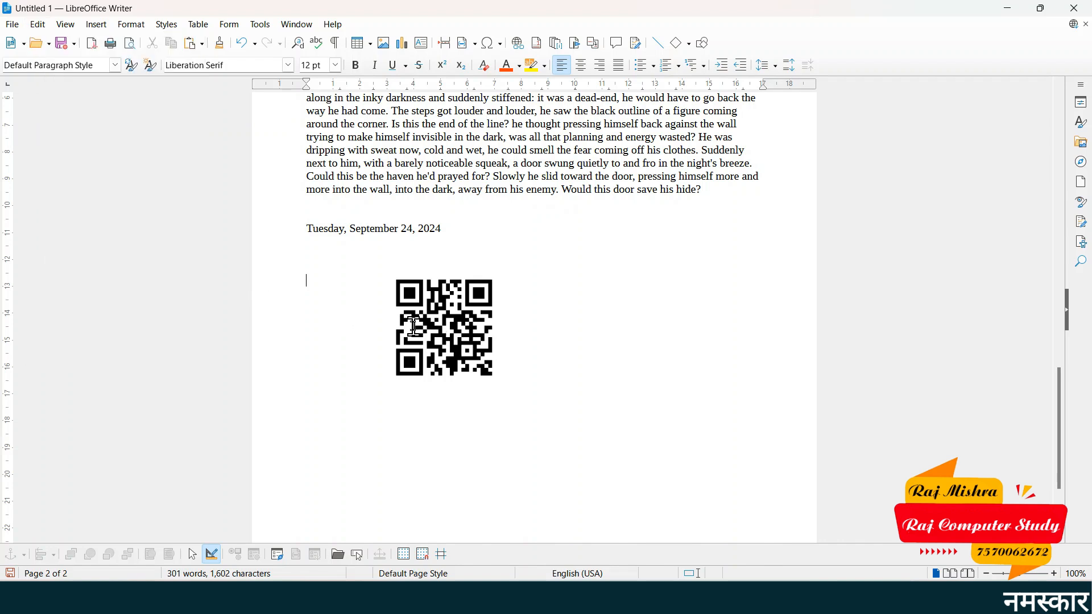
click(430, 321)
key(Delete)
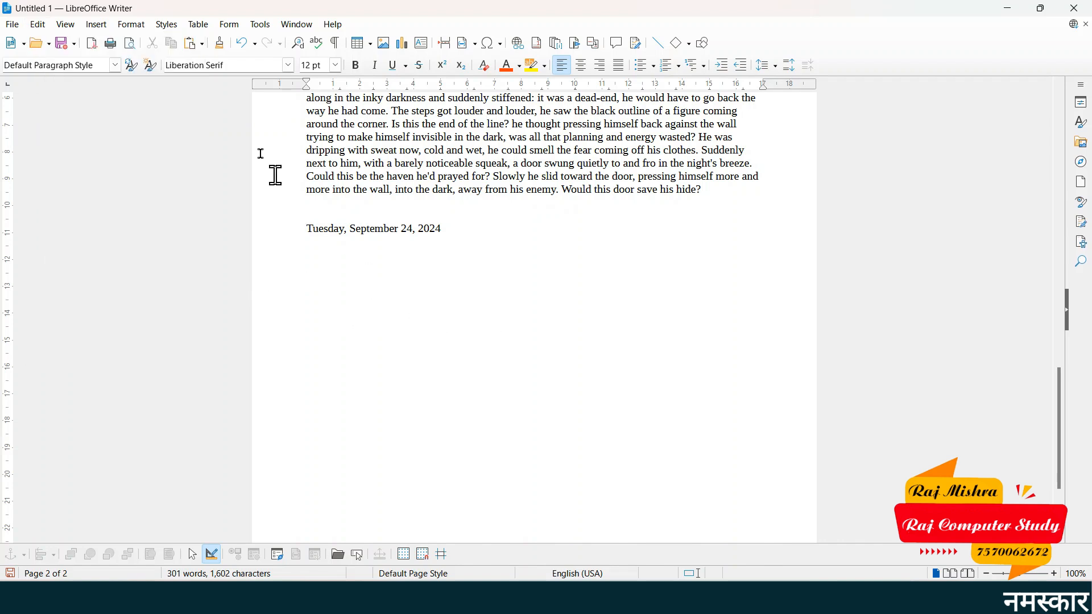
- Insert a formula object below the date containing the Greek capital psi (%PSI)
click(103, 28)
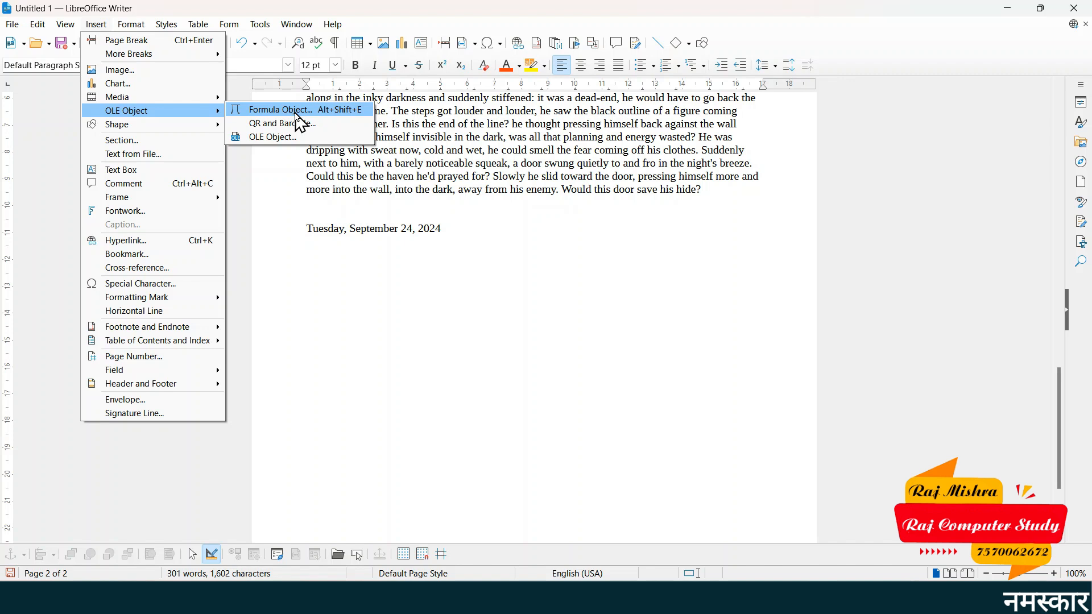
click(297, 114)
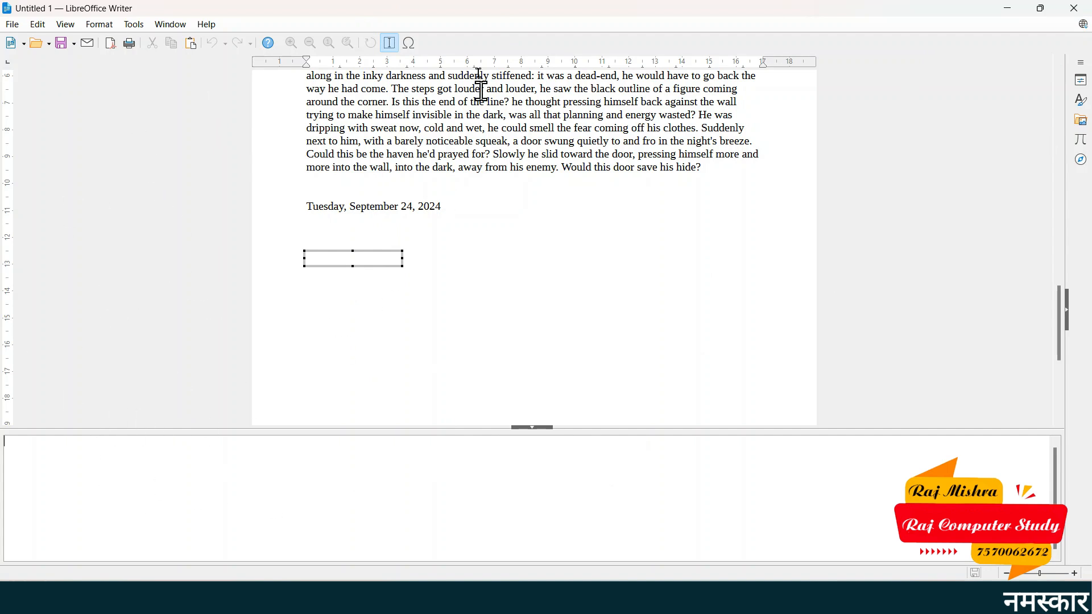
click(410, 44)
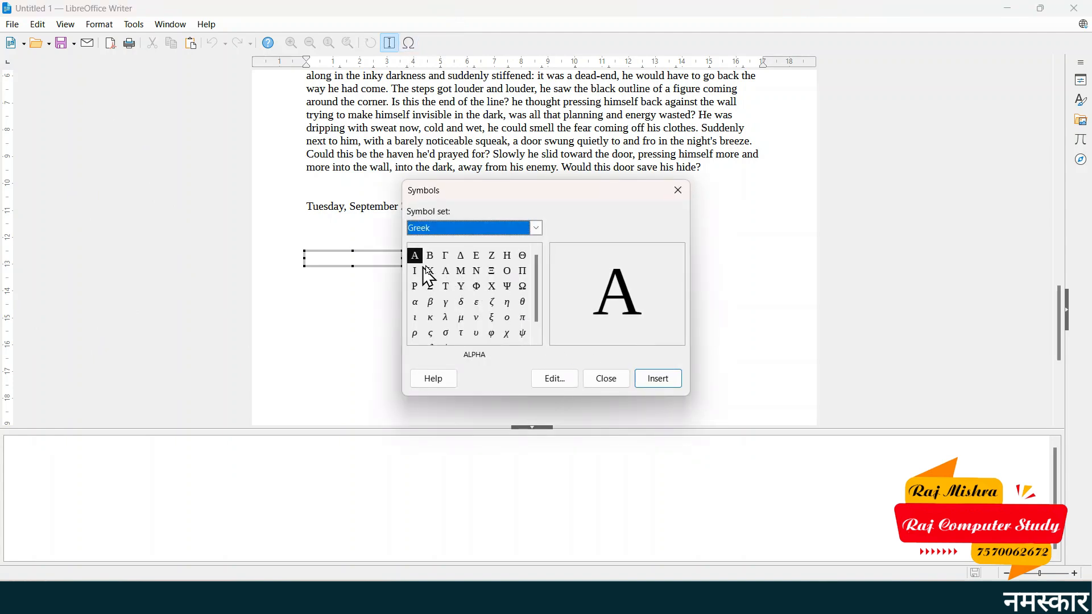
click(507, 288)
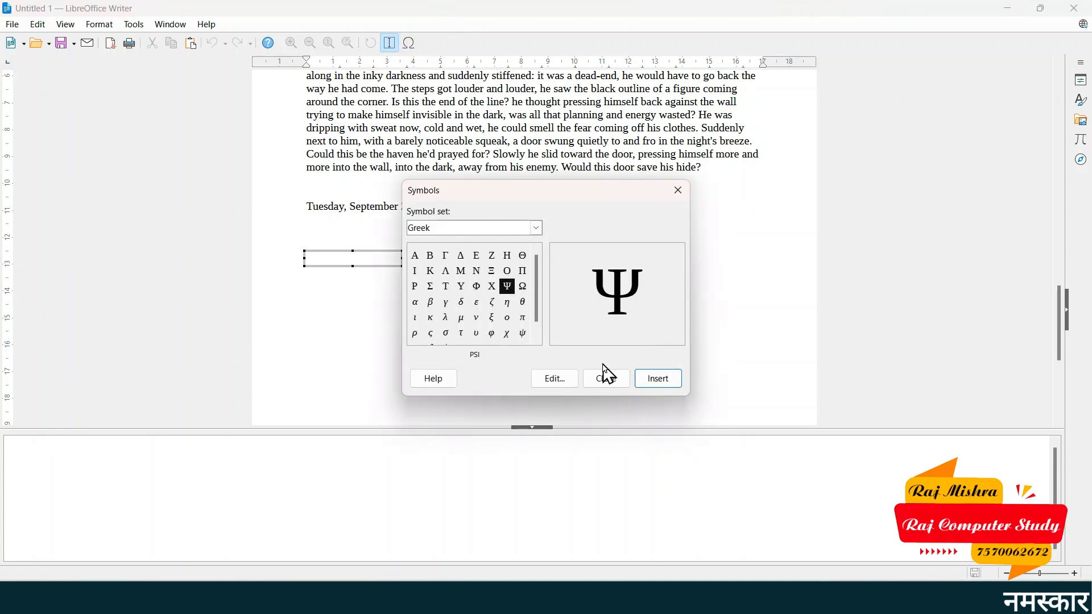
click(660, 385)
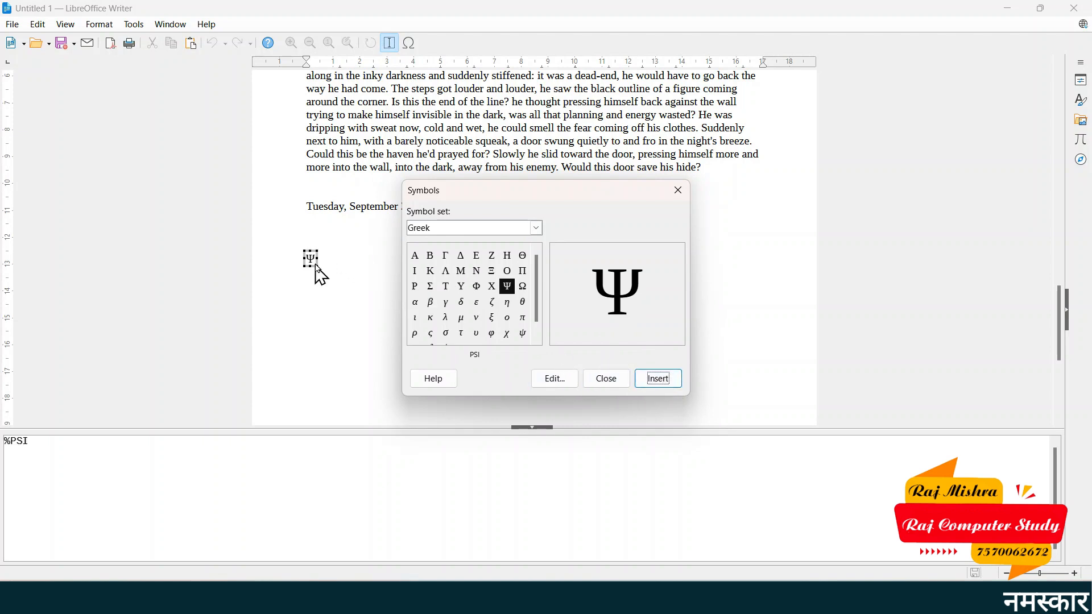
click(678, 190)
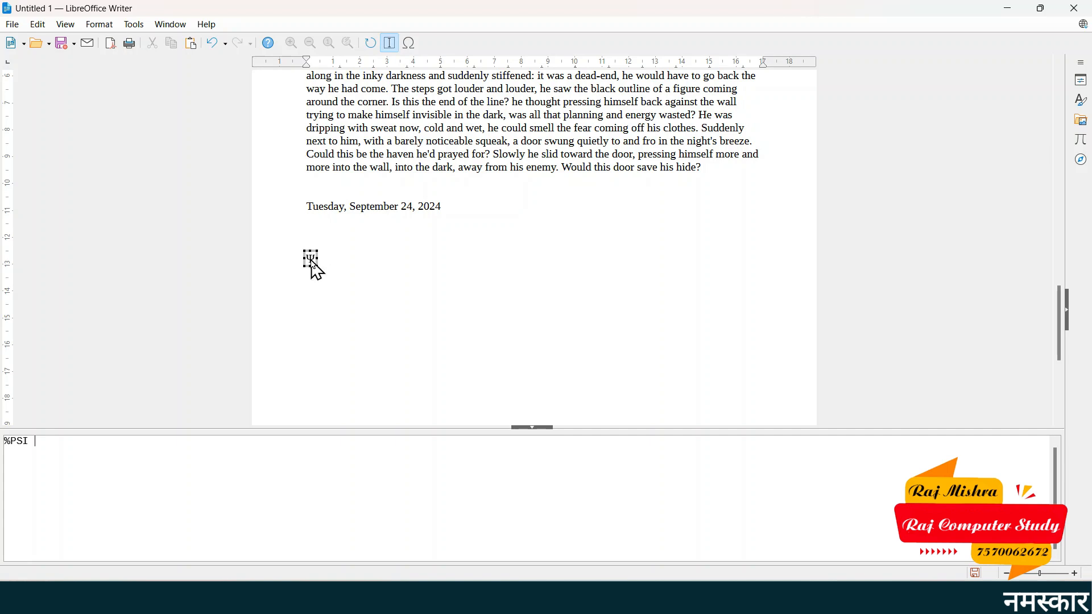
- Exit the formula editor, reopen the Ψ formula, then return to the document
key(ctrl+a)
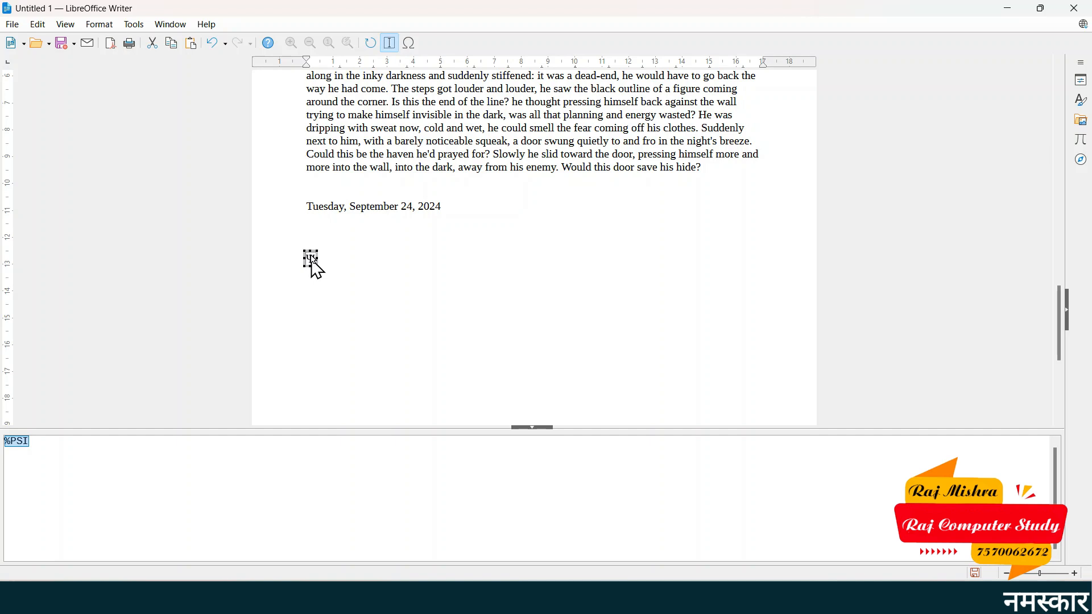
click(426, 226)
double_click(311, 283)
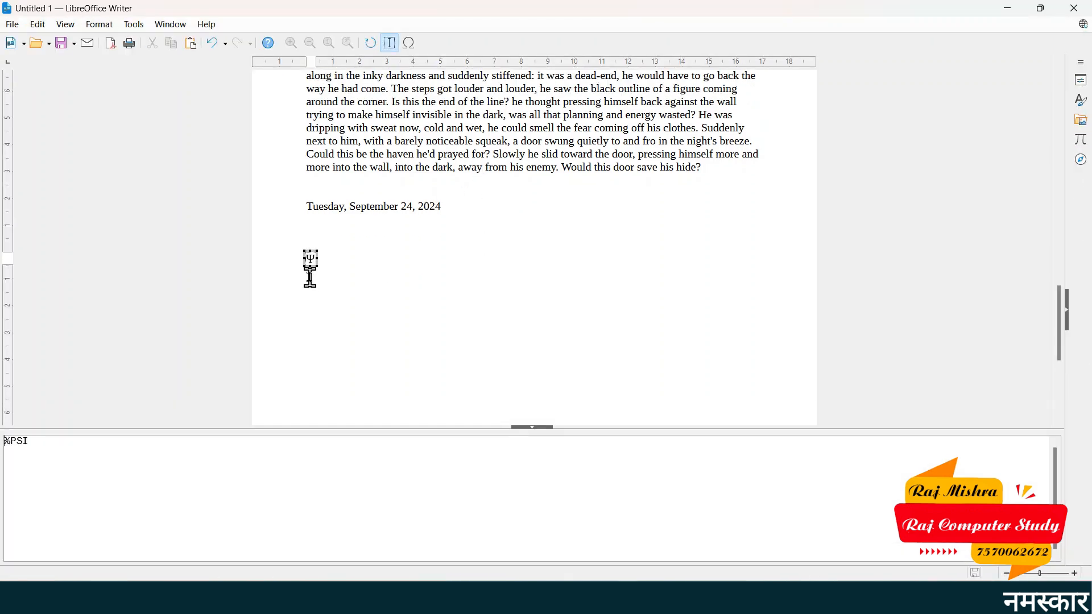
click(500, 214)
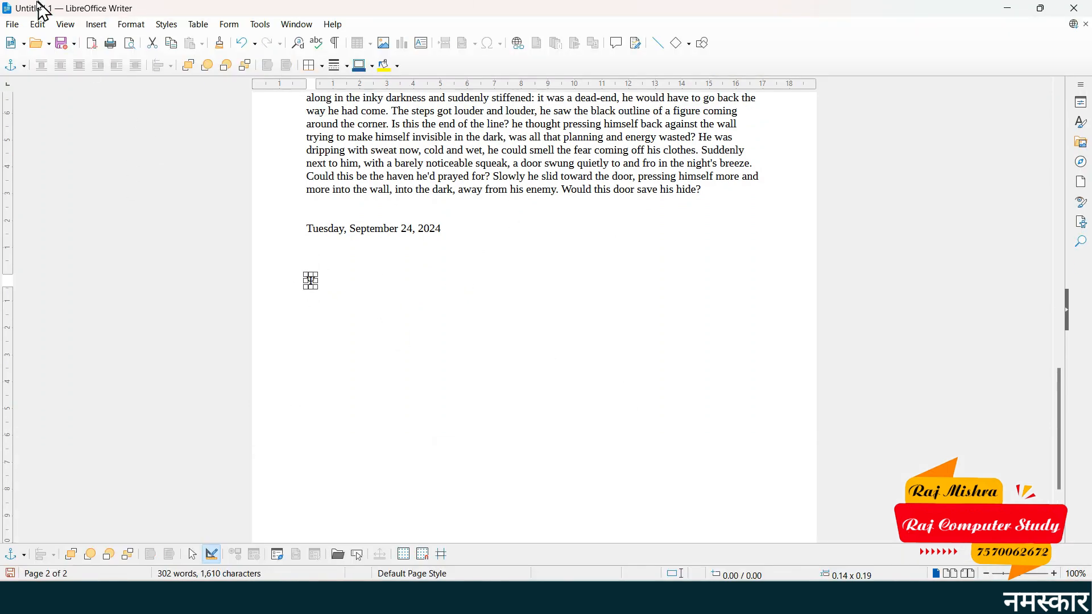
- Replace the formula's %PSI with 65525 via Edit > OLE Object > Edit
click(38, 23)
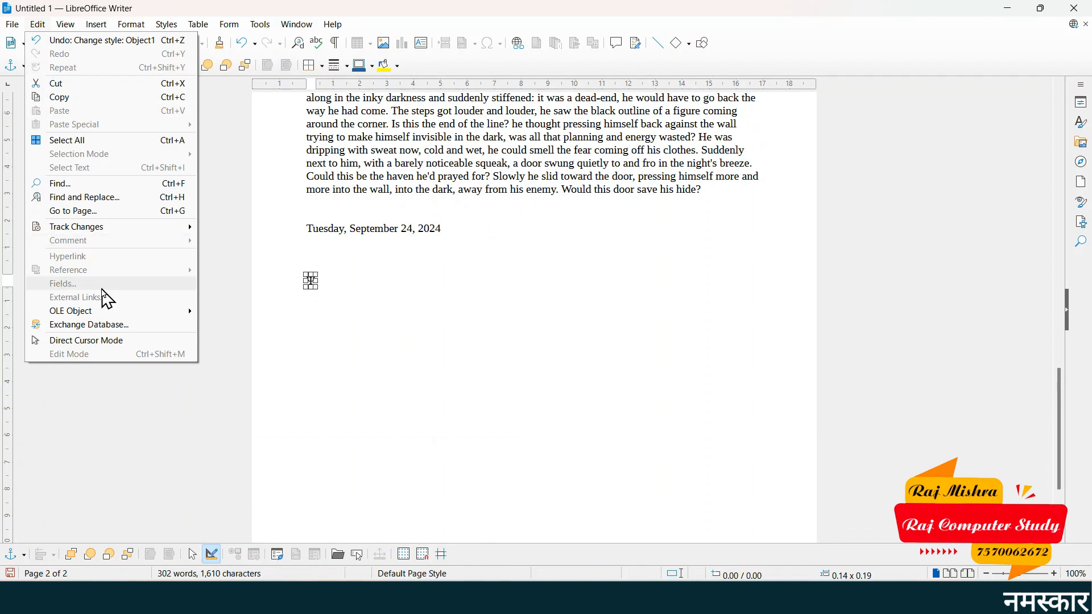
mouse_move(111, 313)
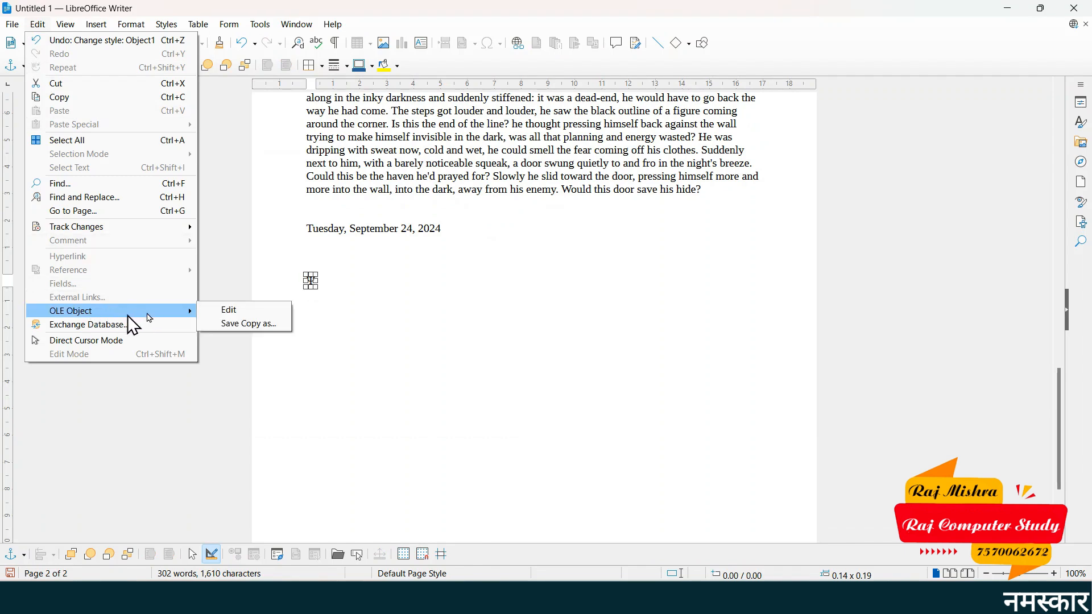
click(249, 311)
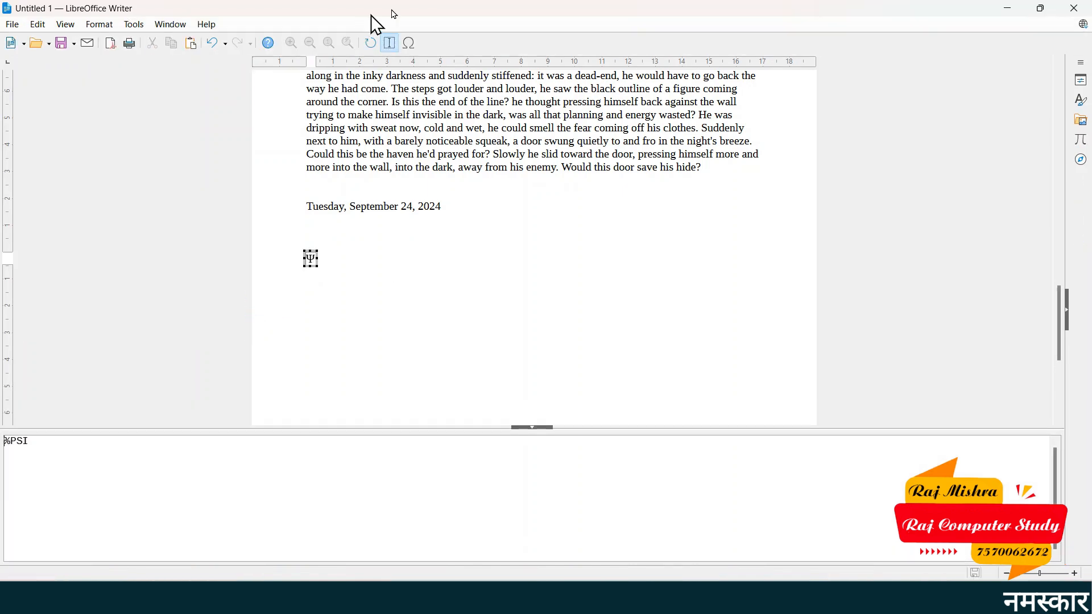
click(390, 43)
click(313, 262)
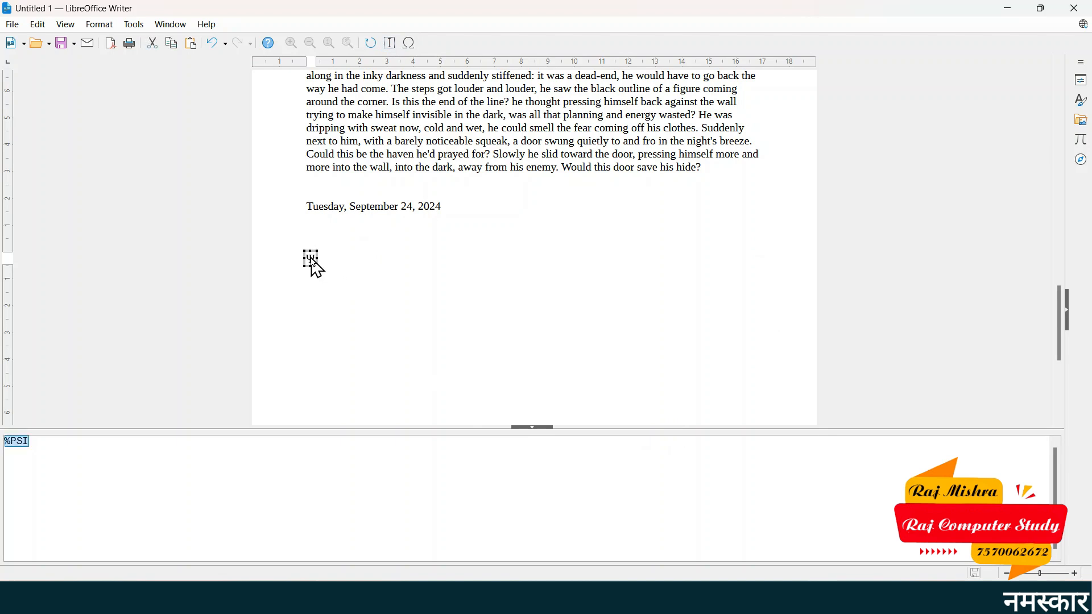
text(65525)
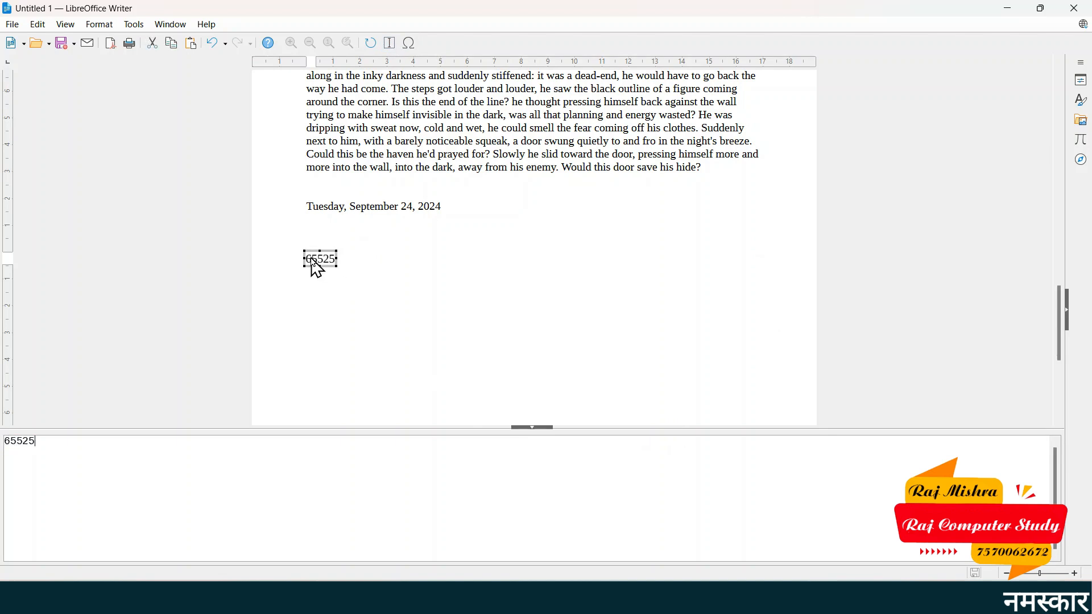
click(405, 234)
click(331, 231)
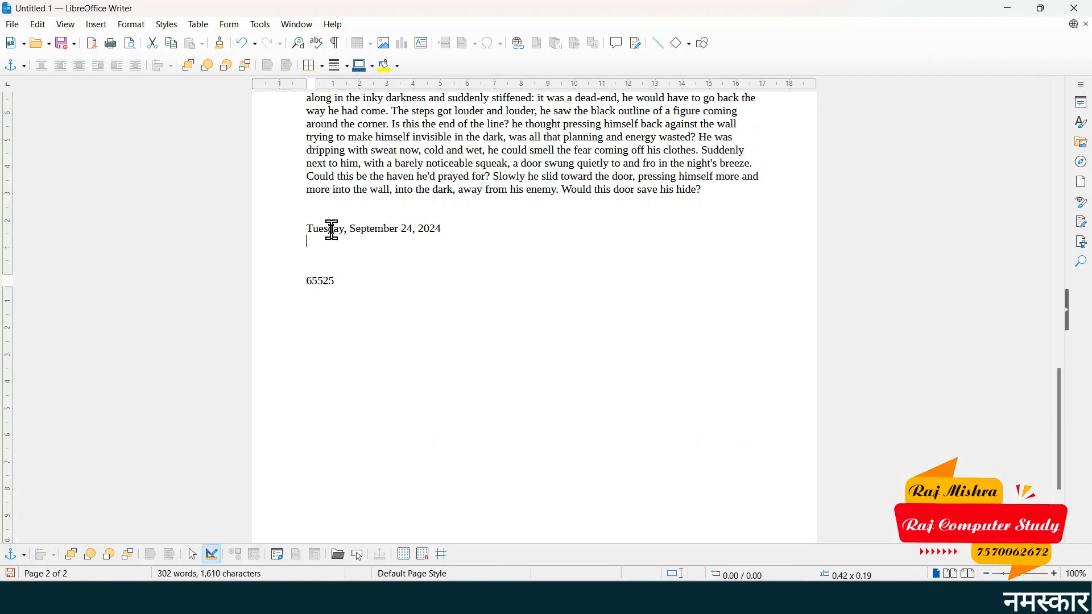
- Revisit the Edit menu's OLE Object entry without choosing anything
click(38, 25)
mouse_move(114, 312)
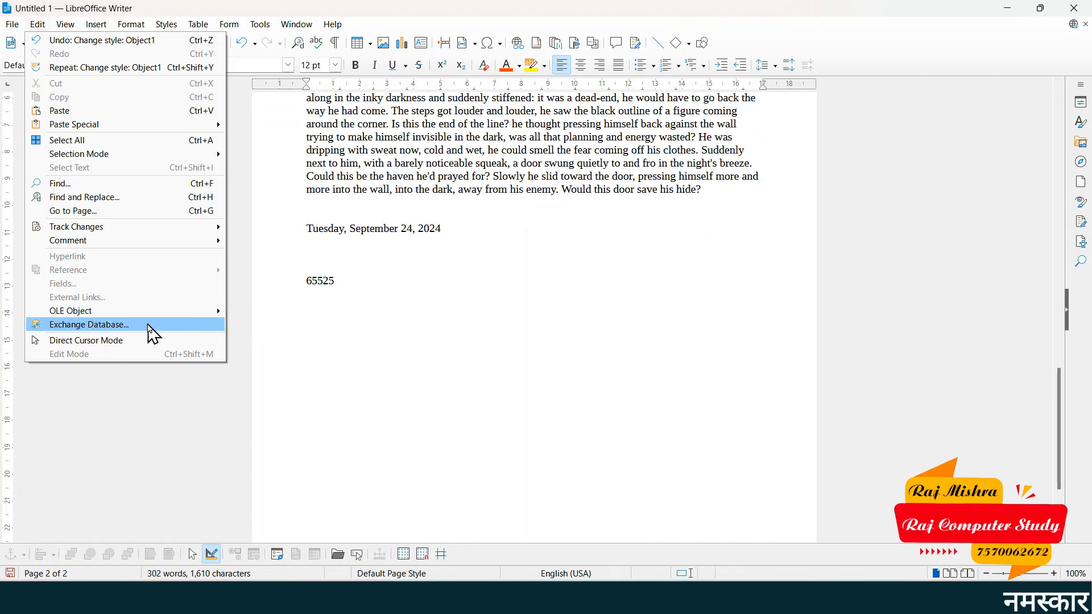
mouse_move(277, 26)
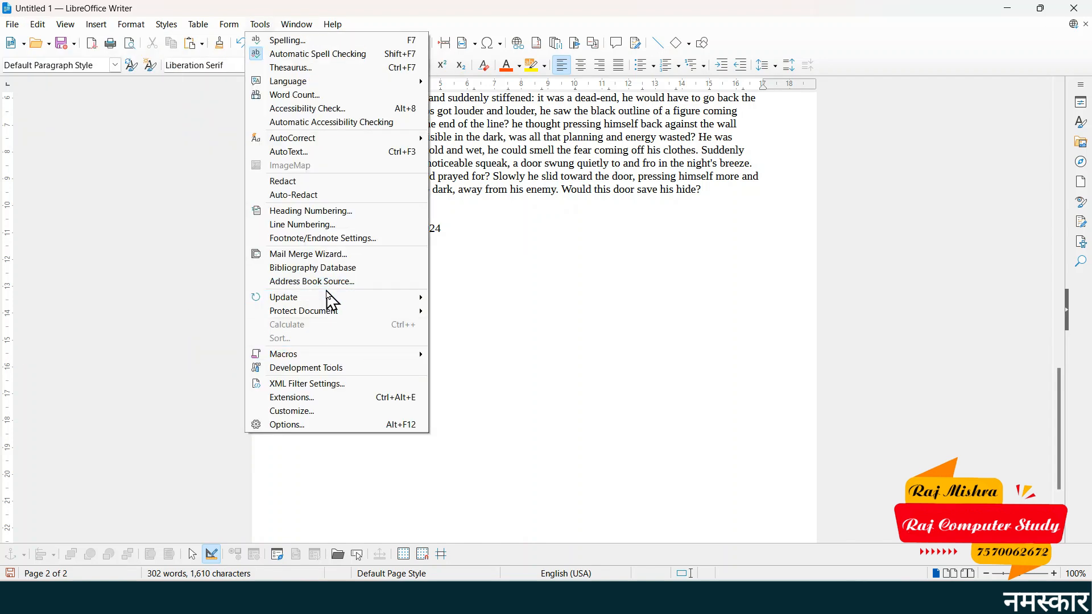
click(38, 25)
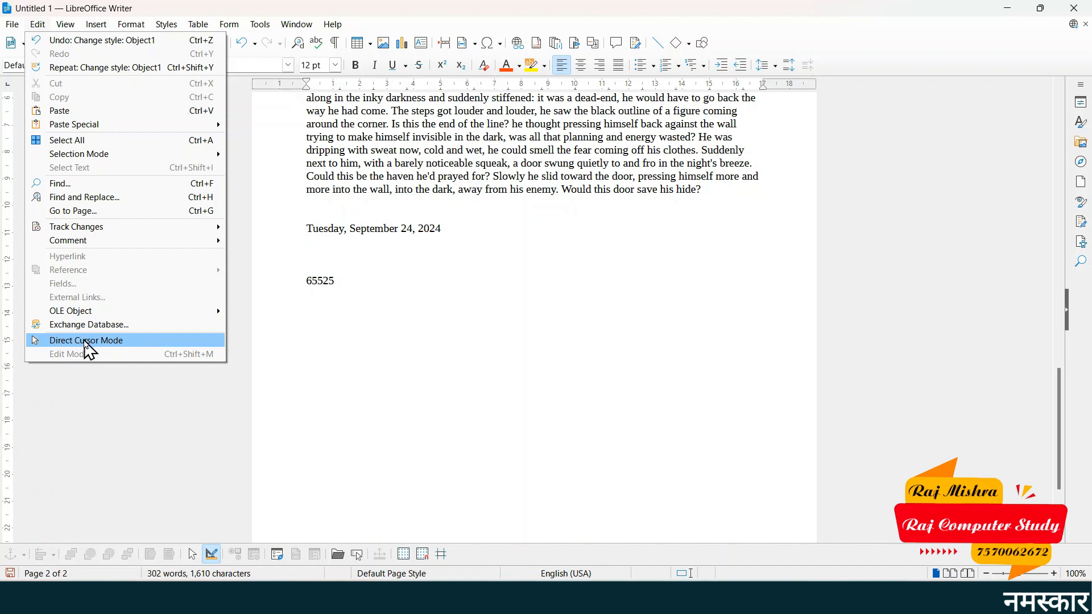
- With Direct Cursor mode on, type 'sdfsdf' at four free spots below 65525
click(119, 341)
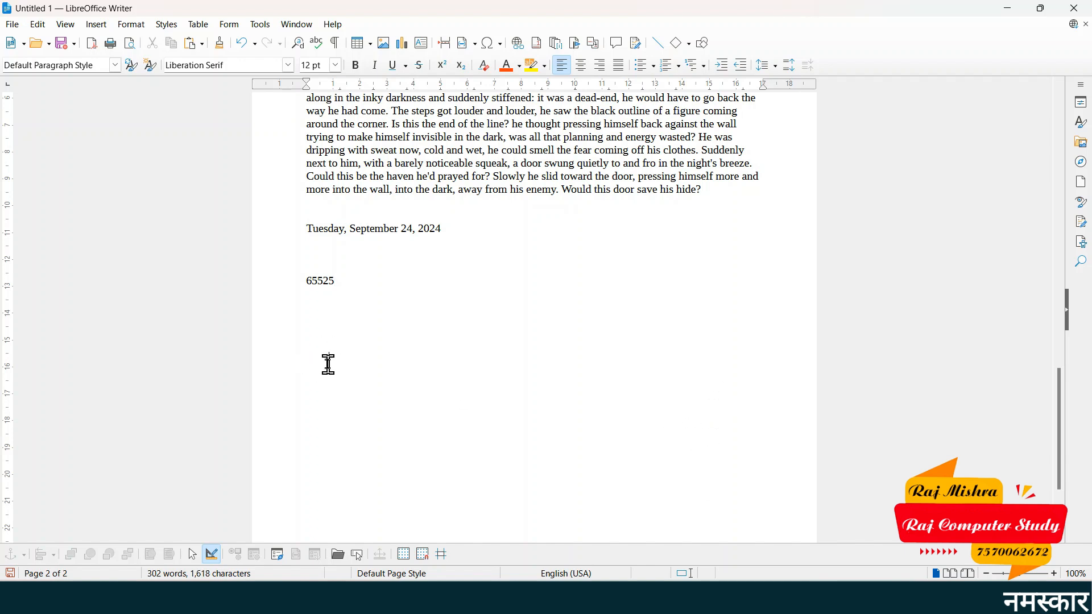
click(563, 359)
text(sdfsdf)
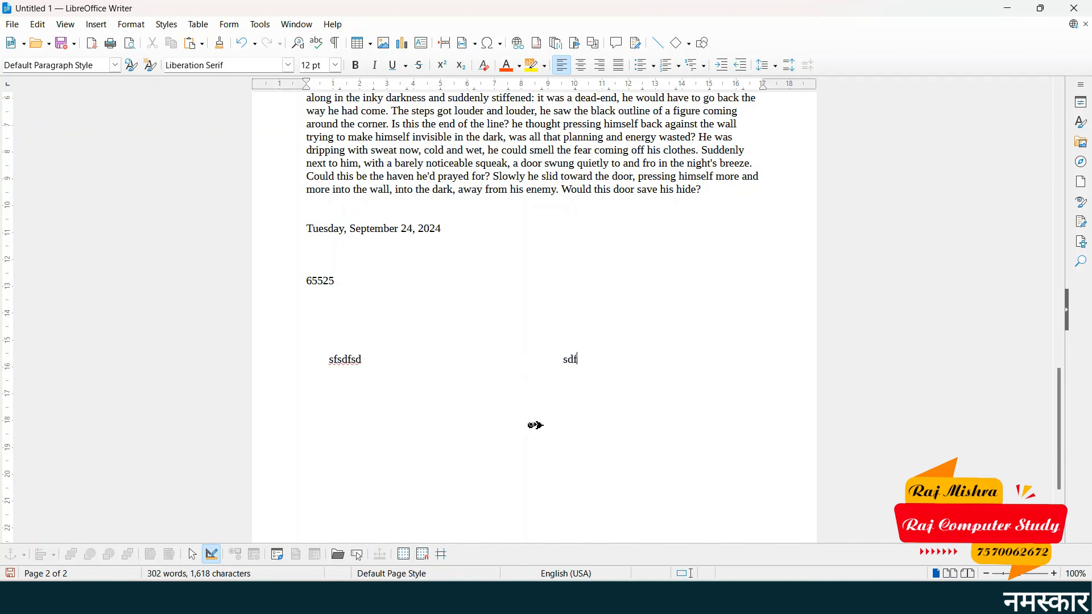
click(685, 372)
text(sdfsdf)
click(543, 451)
text(sdfsdf)
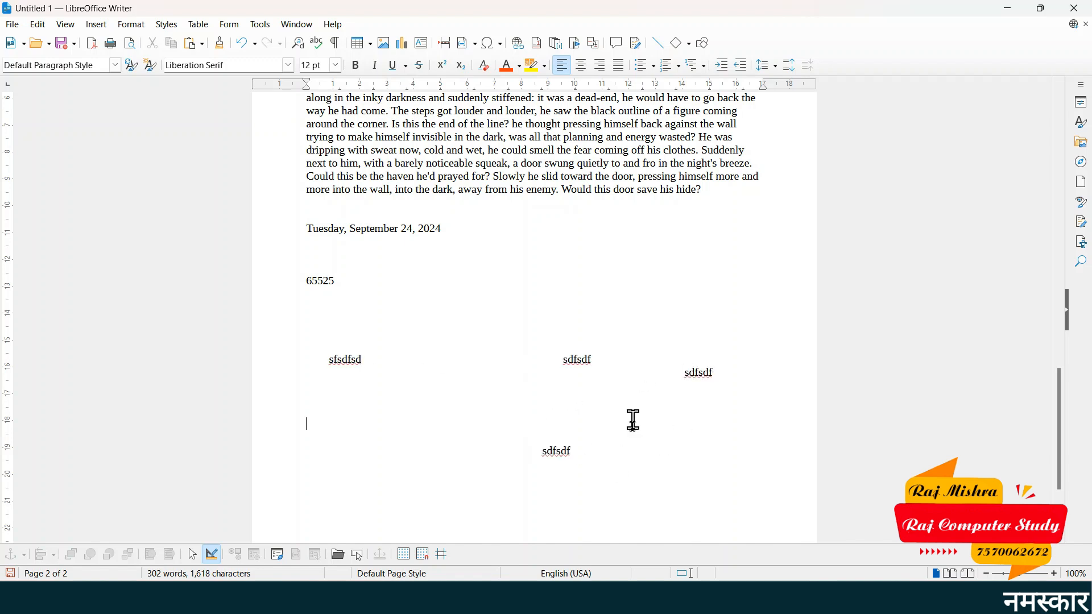
click(632, 423)
text(sdfsdf)
- Turn off Direct Cursor mode and type 'sdfsdfsdf' on the line below 65525
click(37, 24)
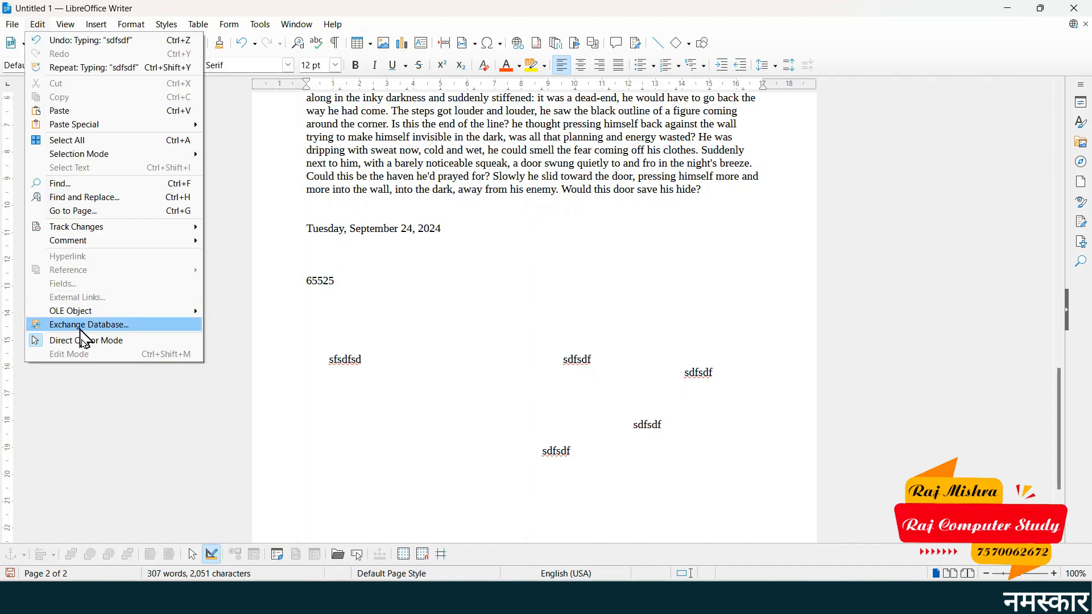
click(76, 342)
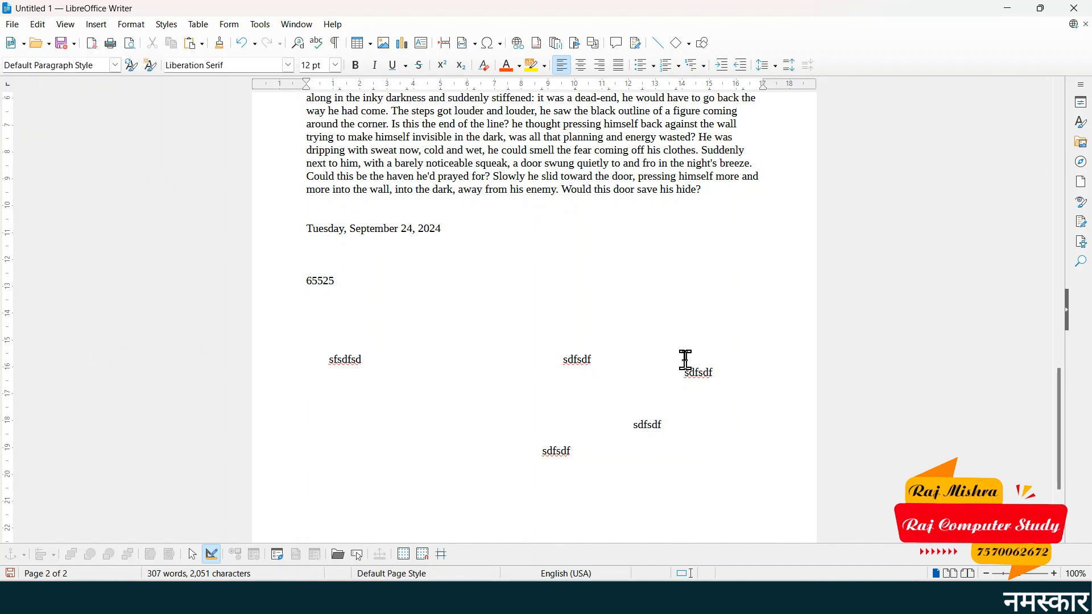
click(703, 316)
text(sdfsdfsdf)
scroll(365, 512, down, 5)
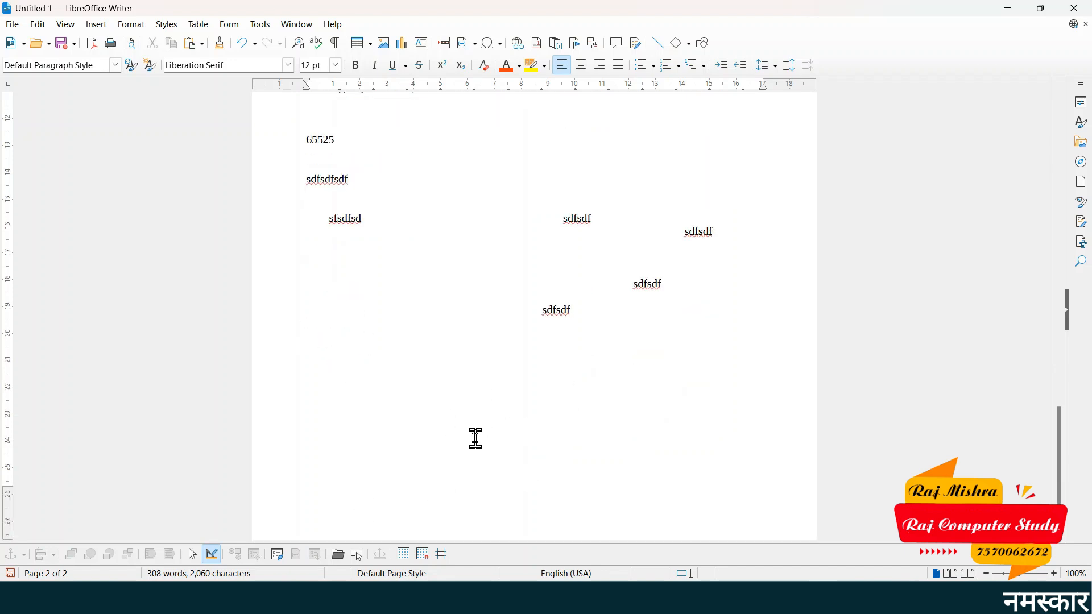
- Re-enable Direct Cursor mode and type 'sdfsdfsdfds' in empty space near the page bottom
click(35, 24)
click(112, 341)
click(507, 399)
text(sdfsdfsdfds)
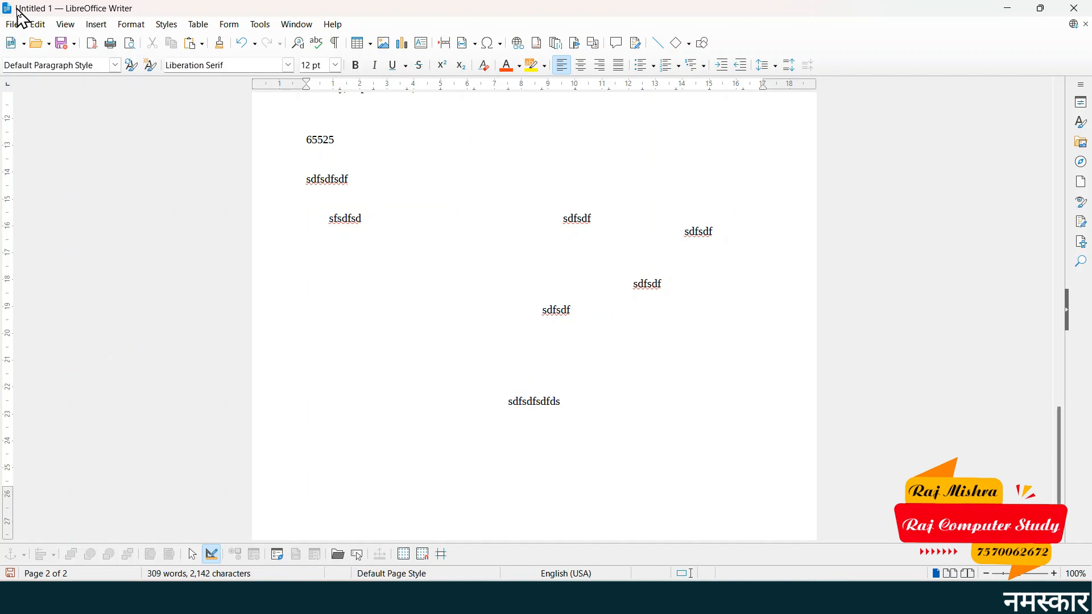
click(35, 26)
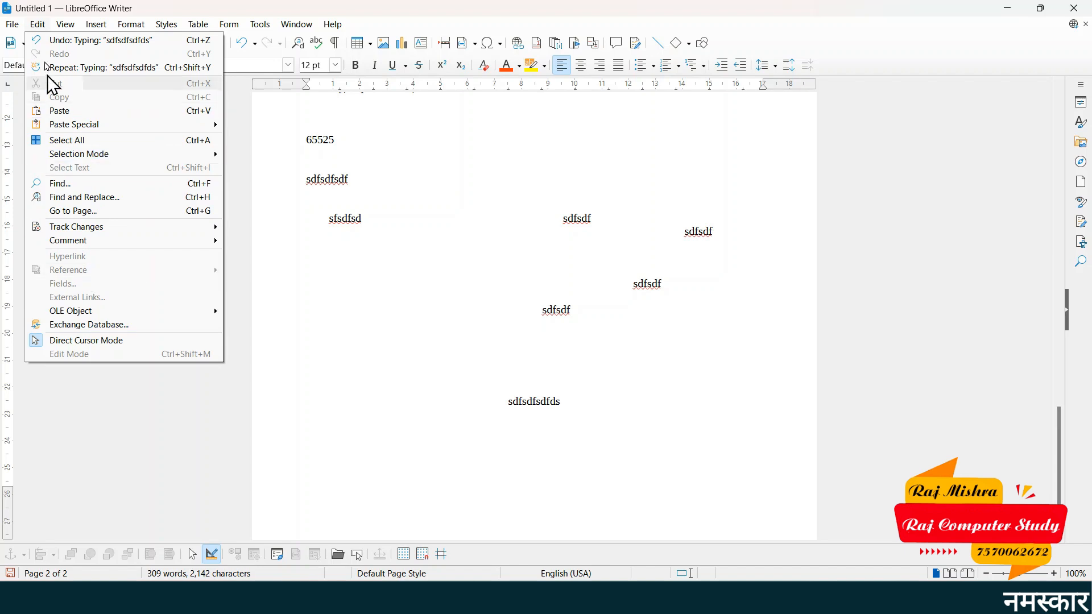
mouse_move(59, 26)
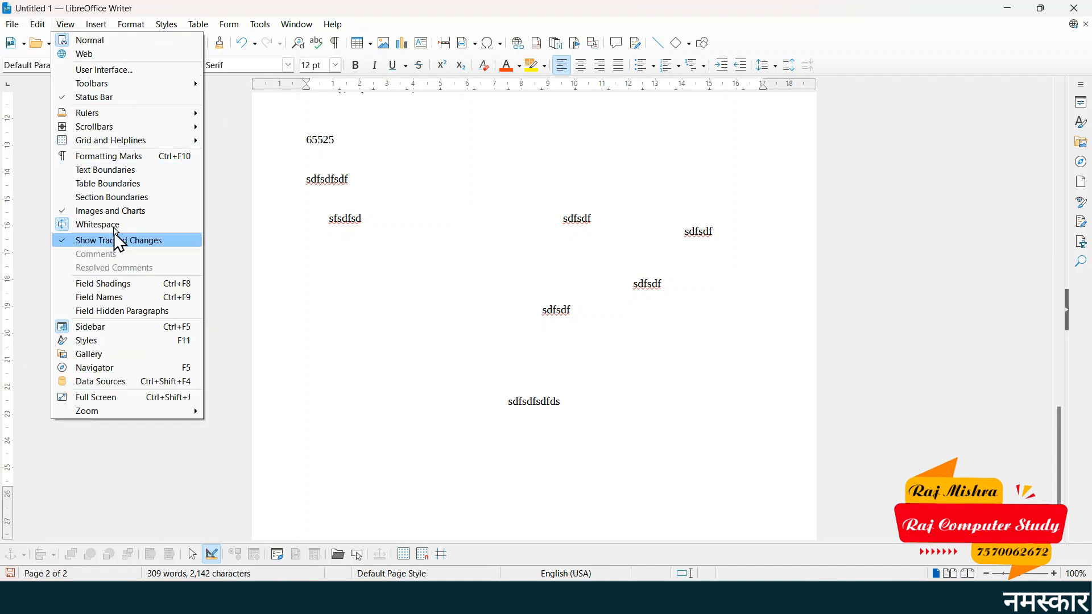
mouse_move(25, 23)
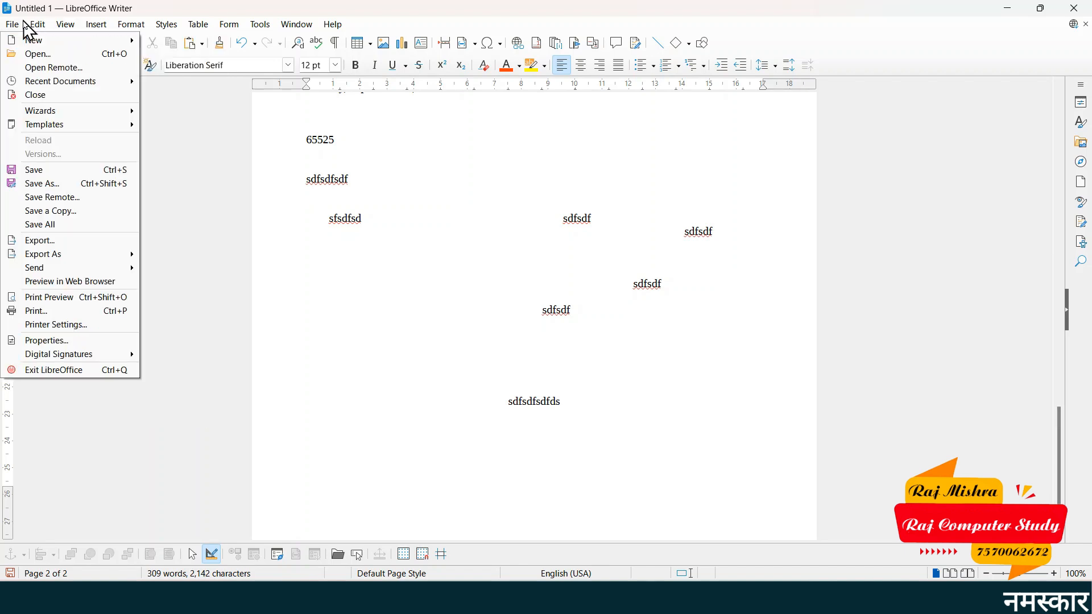